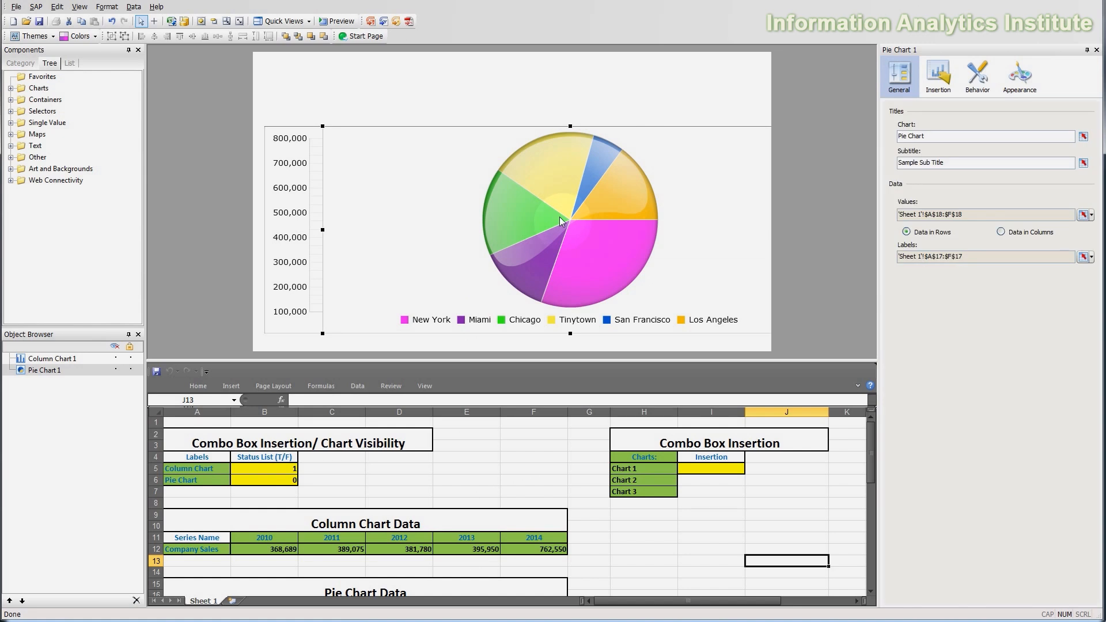
Undo the last move of the pie chart on the canvas
{"action": "key", "text": "ctrl+z"}
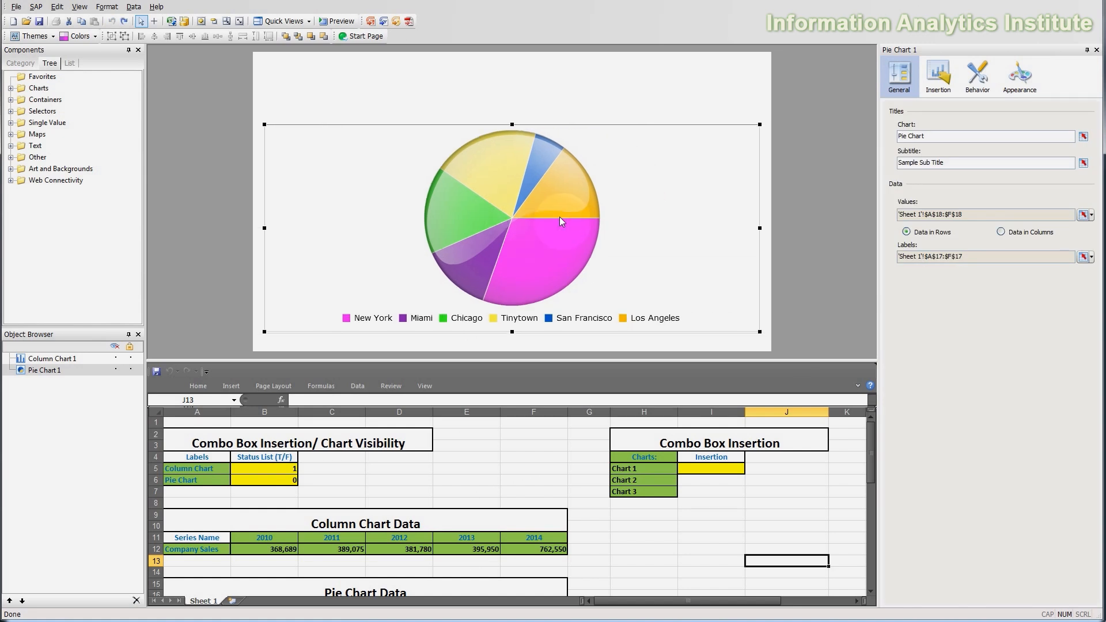
Enlarge the spreadsheet area to examine the chart, combo box and filtered rows data tables, and restore the canvas space
{"action": "left_click_drag", "start_coordinate": [562, 362], "coordinate": [579, 287]}
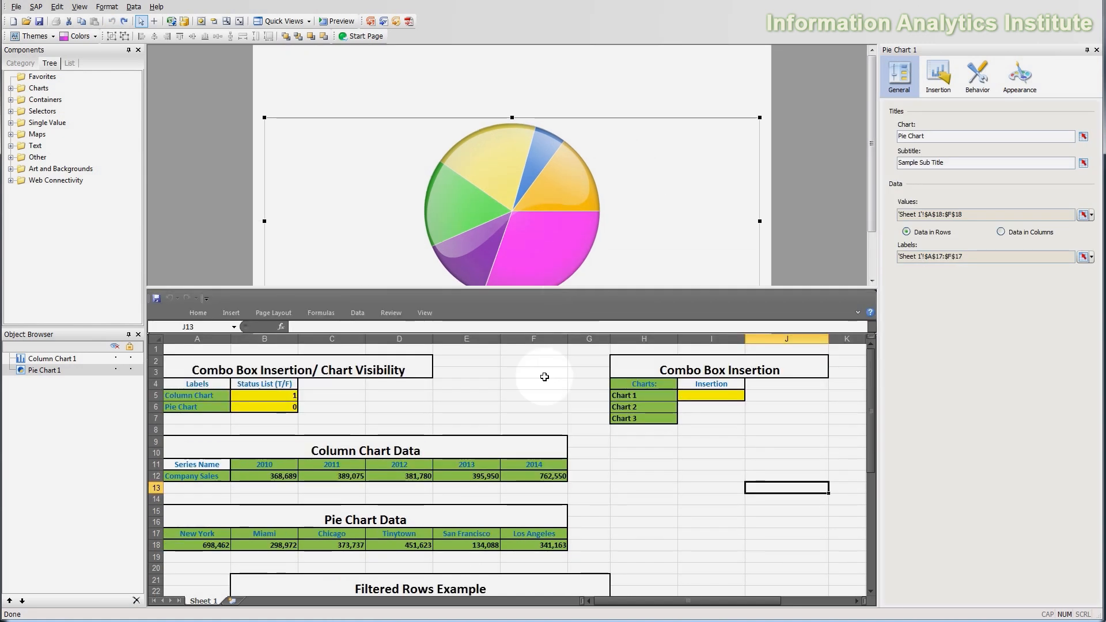
{"action": "left_click", "coordinate": [529, 407]}
{"action": "left_click_drag", "start_coordinate": [395, 287], "coordinate": [401, 225]}
{"action": "left_click", "coordinate": [476, 332]}
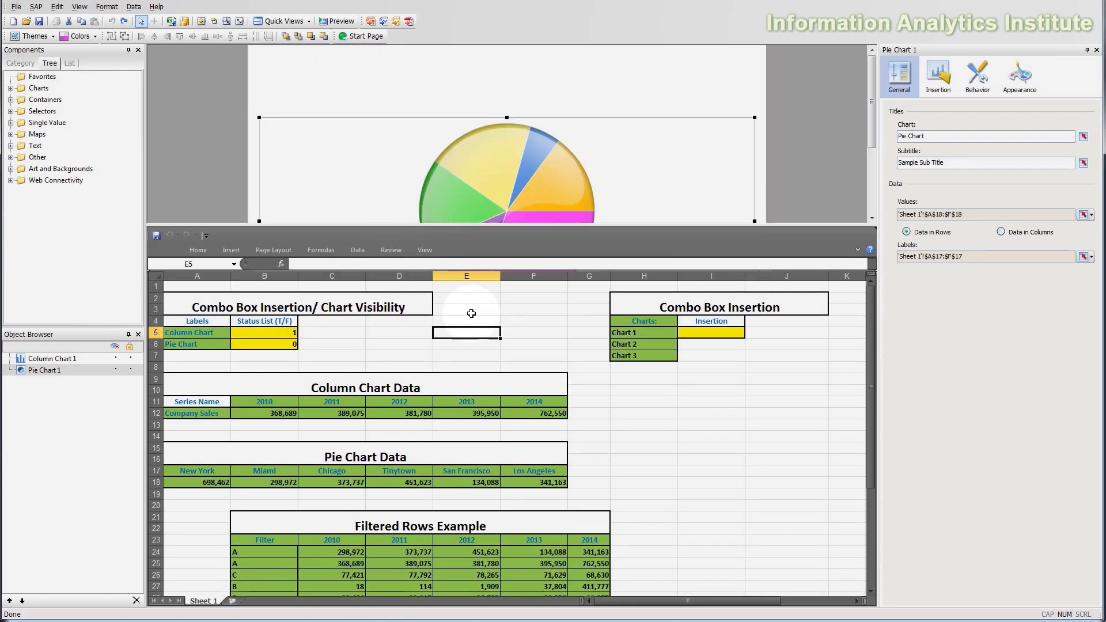
{"action": "left_click_drag", "start_coordinate": [267, 308], "coordinate": [737, 573]}
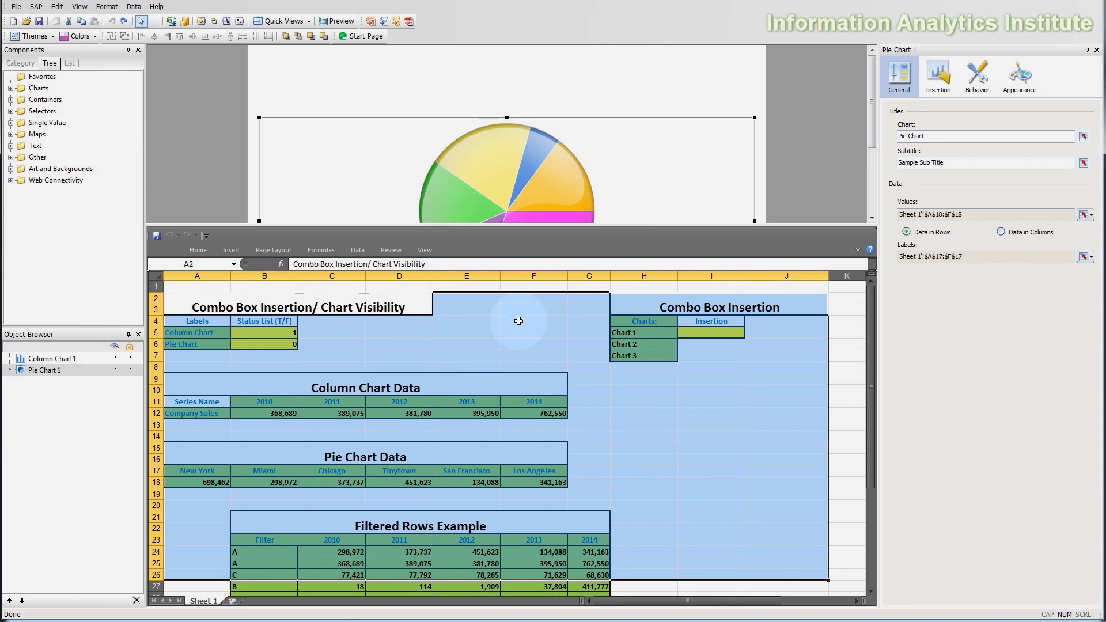
{"action": "left_click", "coordinate": [519, 321]}
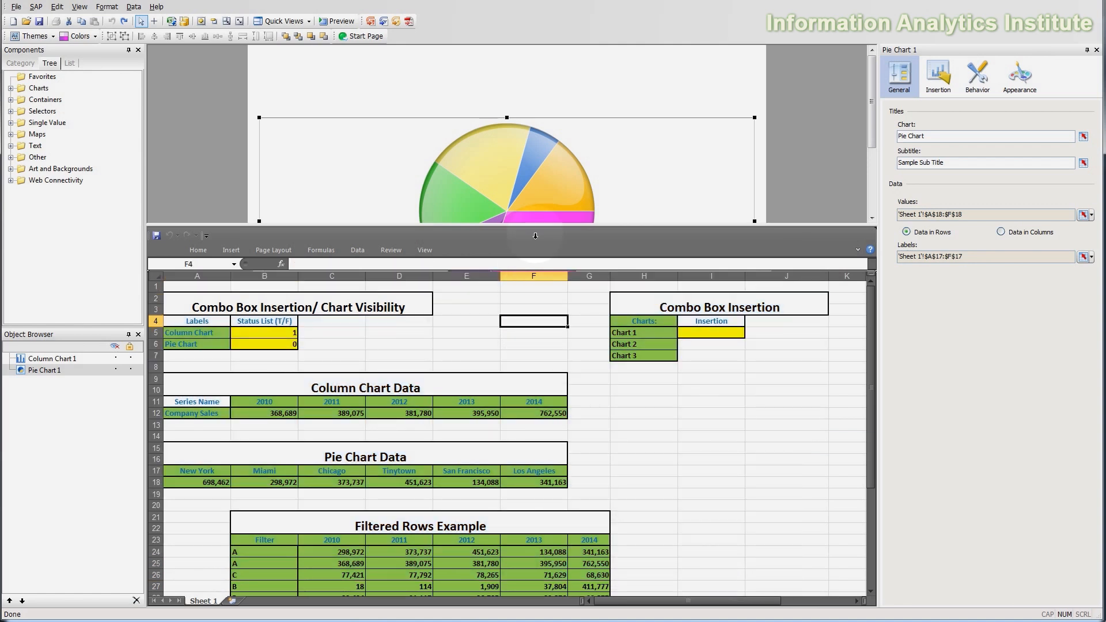
{"action": "left_click_drag", "start_coordinate": [539, 235], "coordinate": [539, 379]}
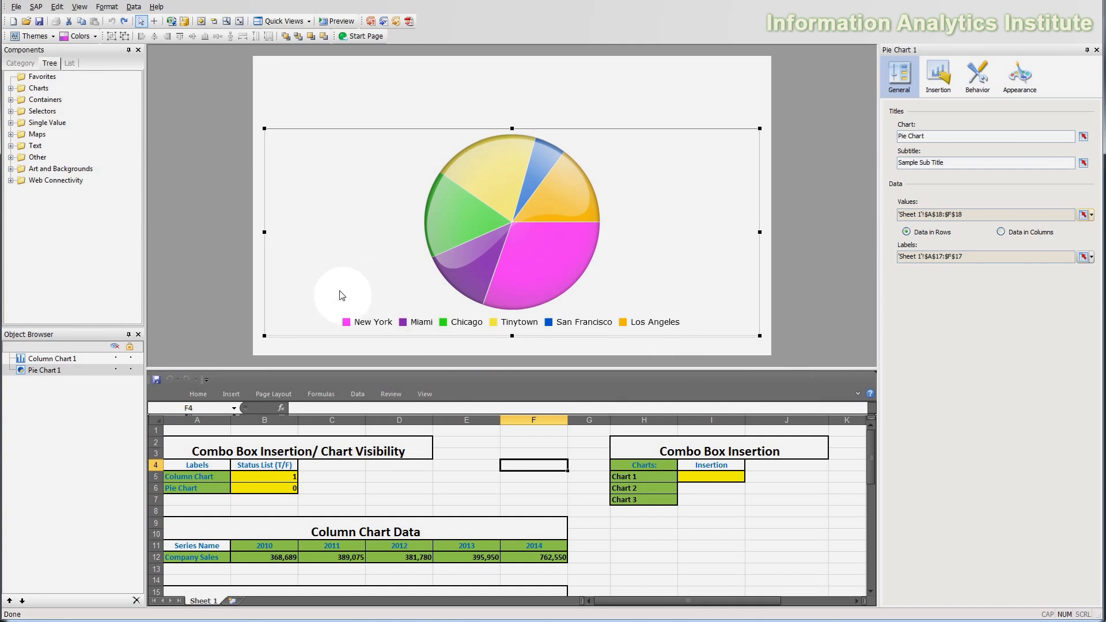
Add a Combo Box selector to the canvas above the upper-left part of the pie chart
{"action": "left_click", "coordinate": [10, 112]}
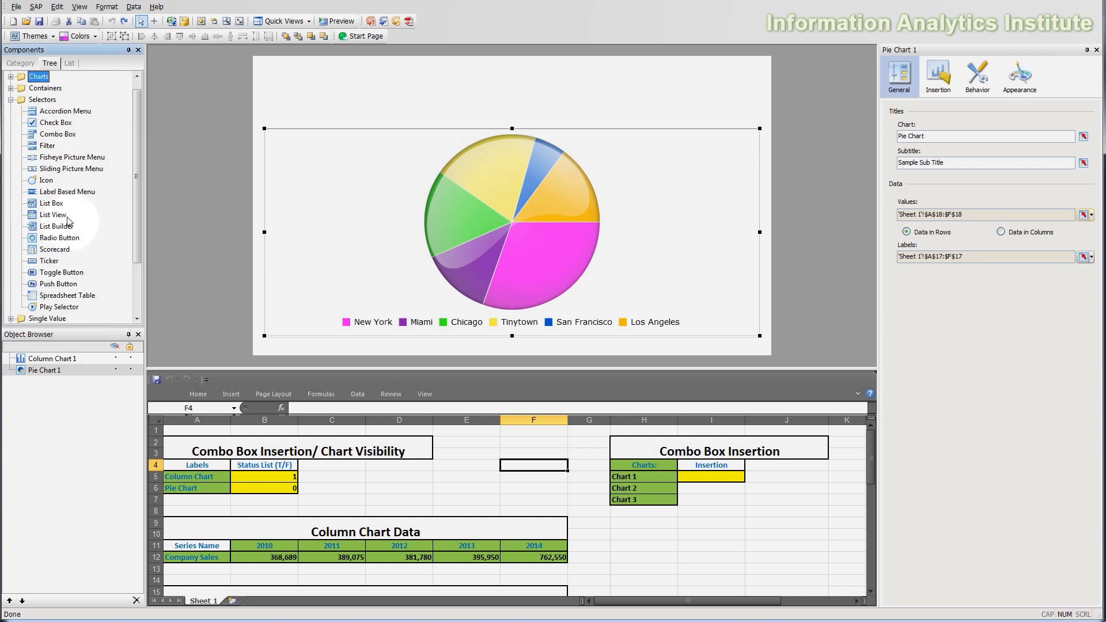
{"action": "left_click_drag", "start_coordinate": [86, 136], "coordinate": [338, 74]}
{"action": "left_click", "coordinate": [338, 71]}
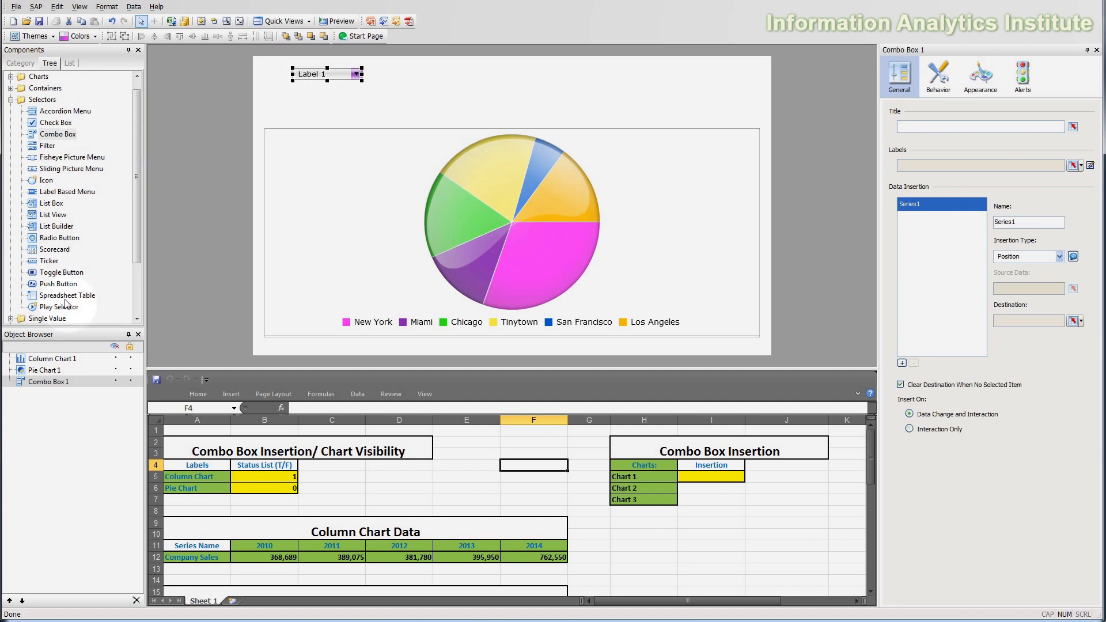
{"action": "left_click", "coordinate": [372, 88]}
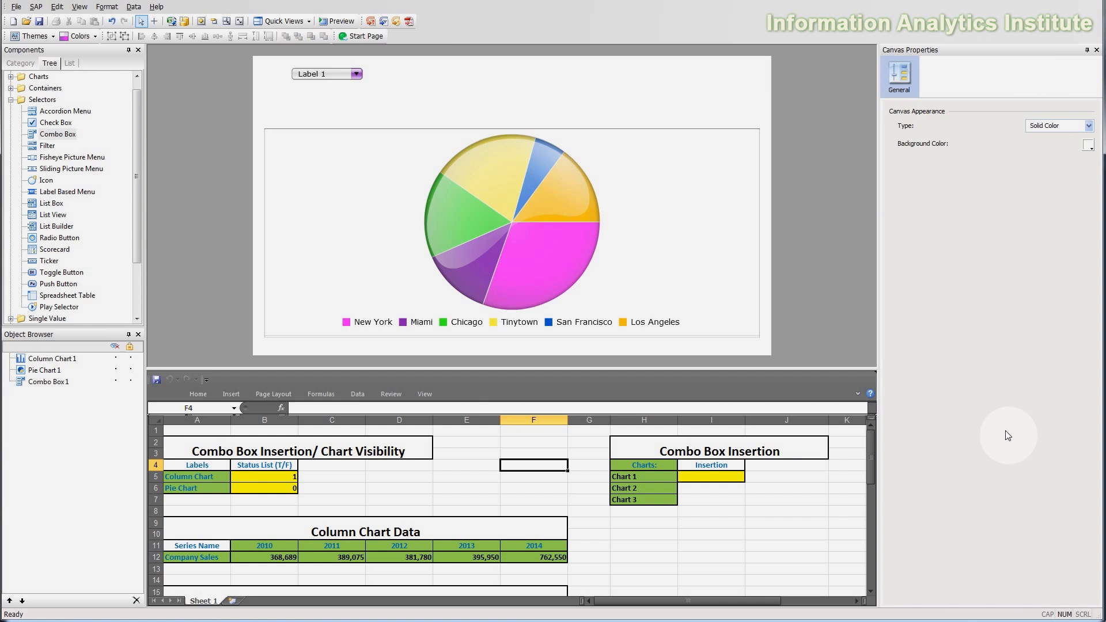
Link the combo box's title to cell H4 on Sheet 1 and shift the box slightly down
{"action": "left_click", "coordinate": [340, 73]}
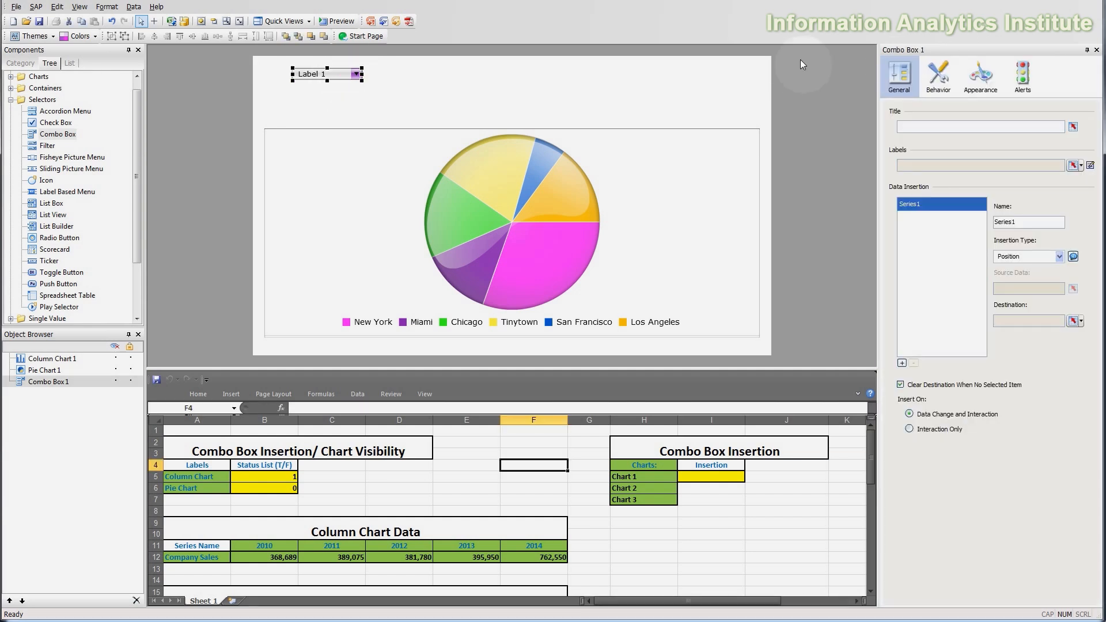
{"action": "left_click", "coordinate": [1073, 128]}
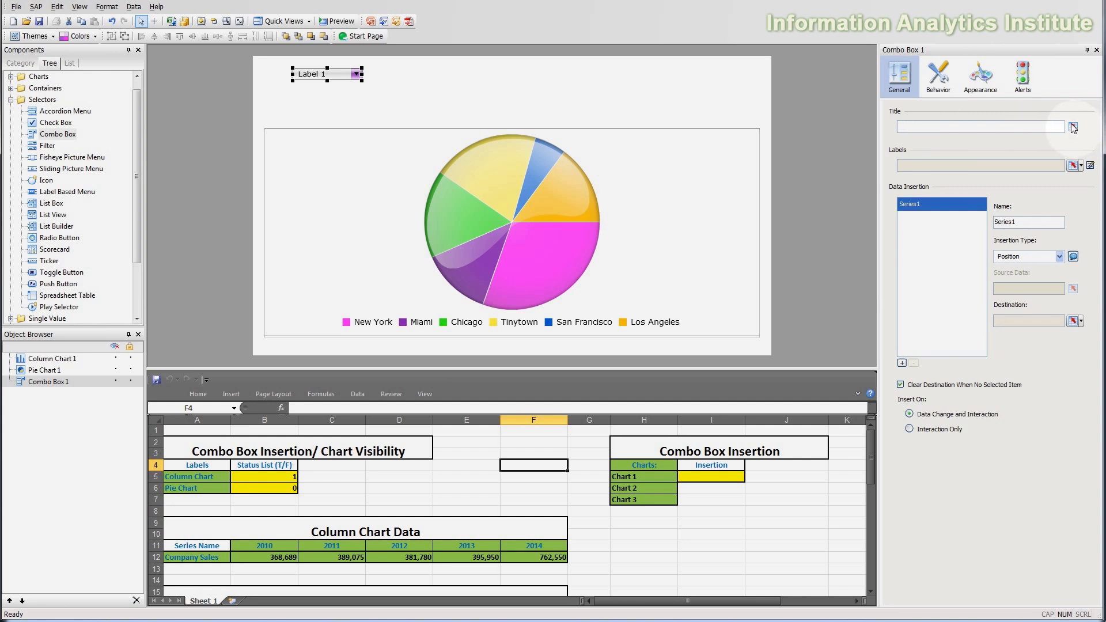
{"action": "left_click", "coordinate": [1073, 127]}
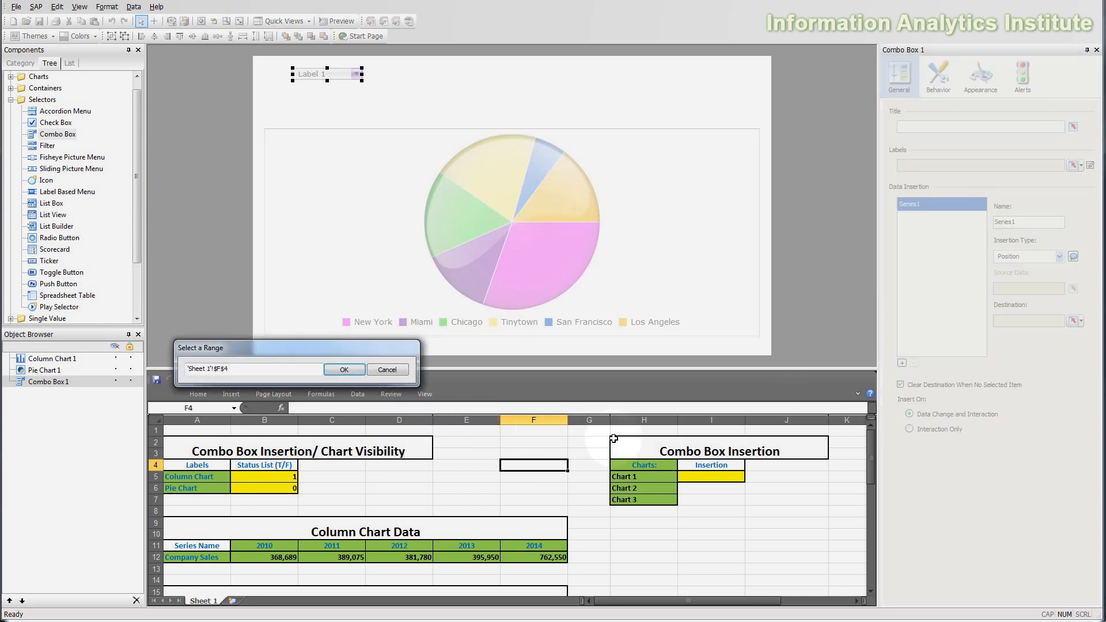
{"action": "left_click", "coordinate": [649, 467]}
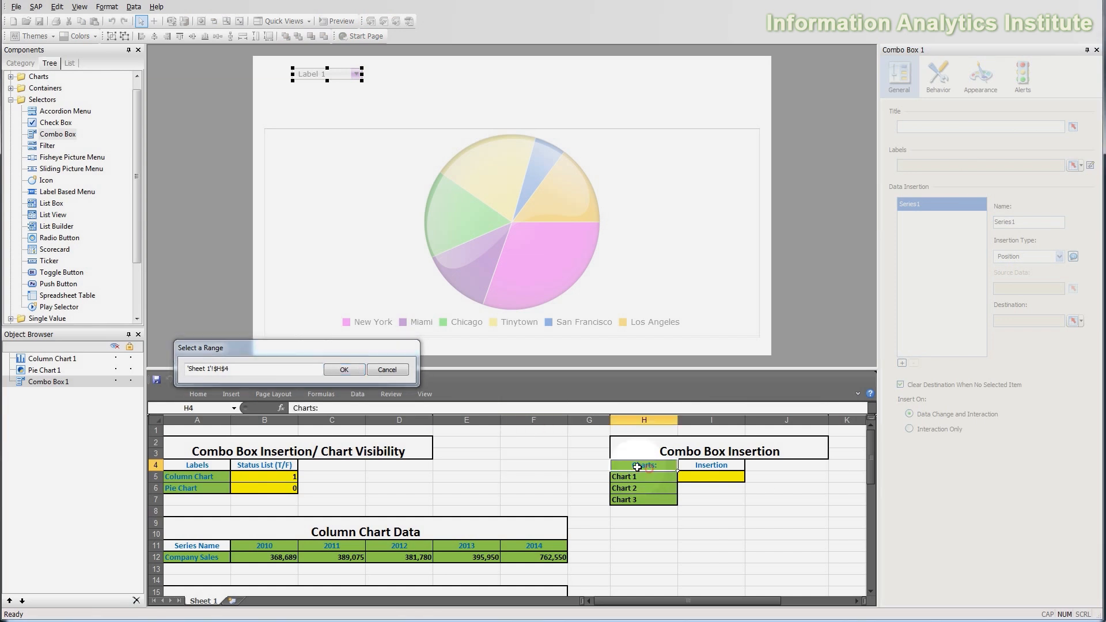
{"action": "left_click", "coordinate": [344, 370]}
{"action": "left_click_drag", "start_coordinate": [319, 69], "coordinate": [321, 73]}
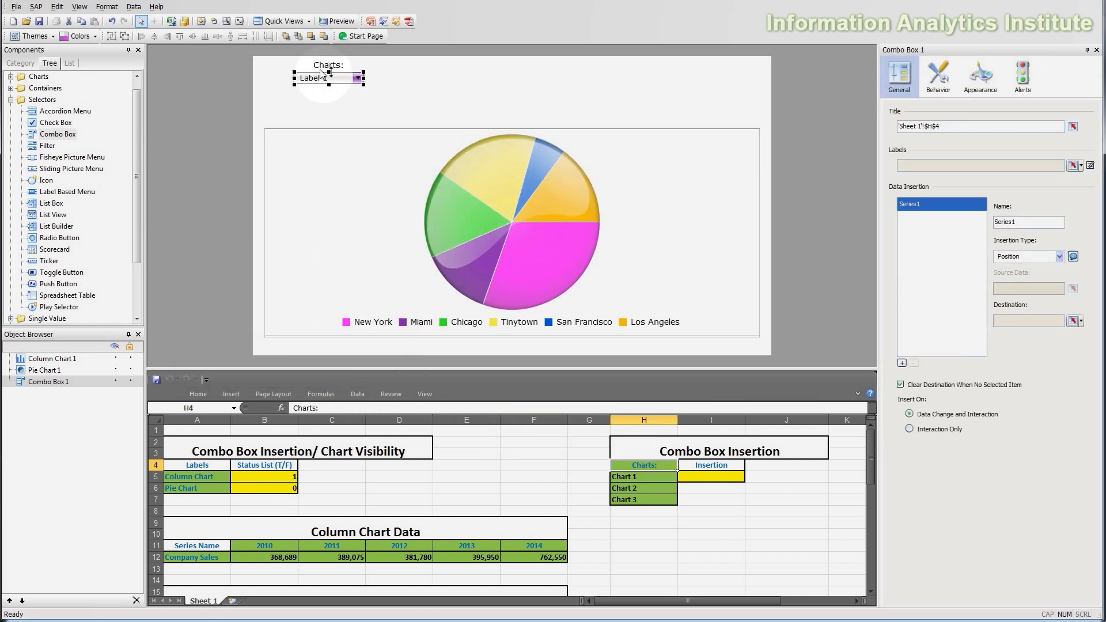
Link the combo box's labels to cells H5:H7 on Sheet 1, holding Chart 1 to Chart 3
{"action": "left_click", "coordinate": [1075, 166]}
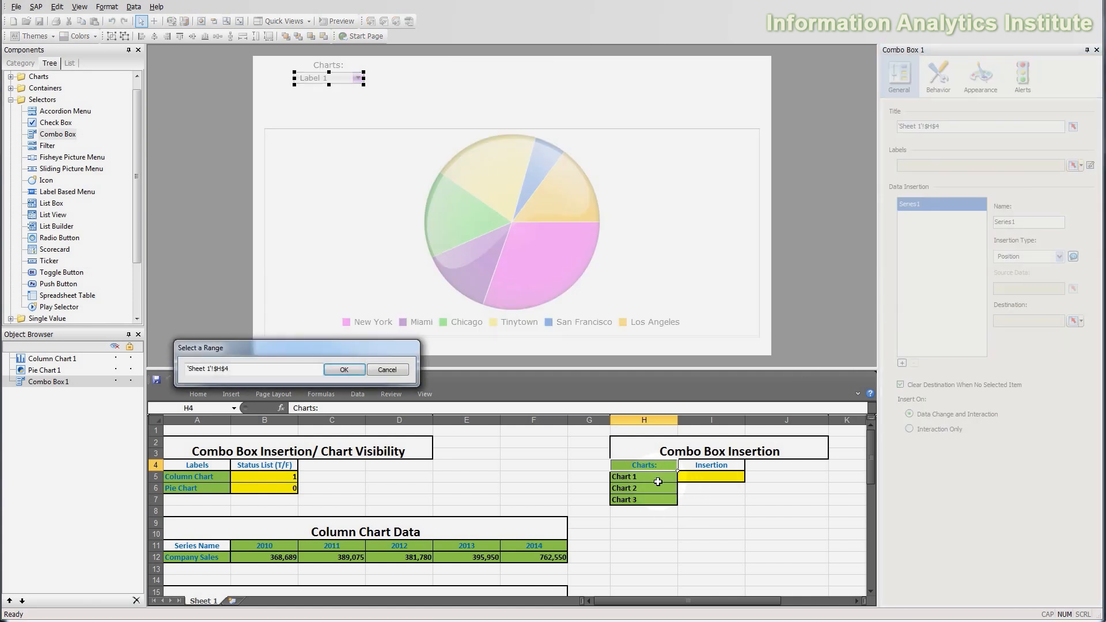
{"action": "left_click_drag", "start_coordinate": [658, 481], "coordinate": [655, 499]}
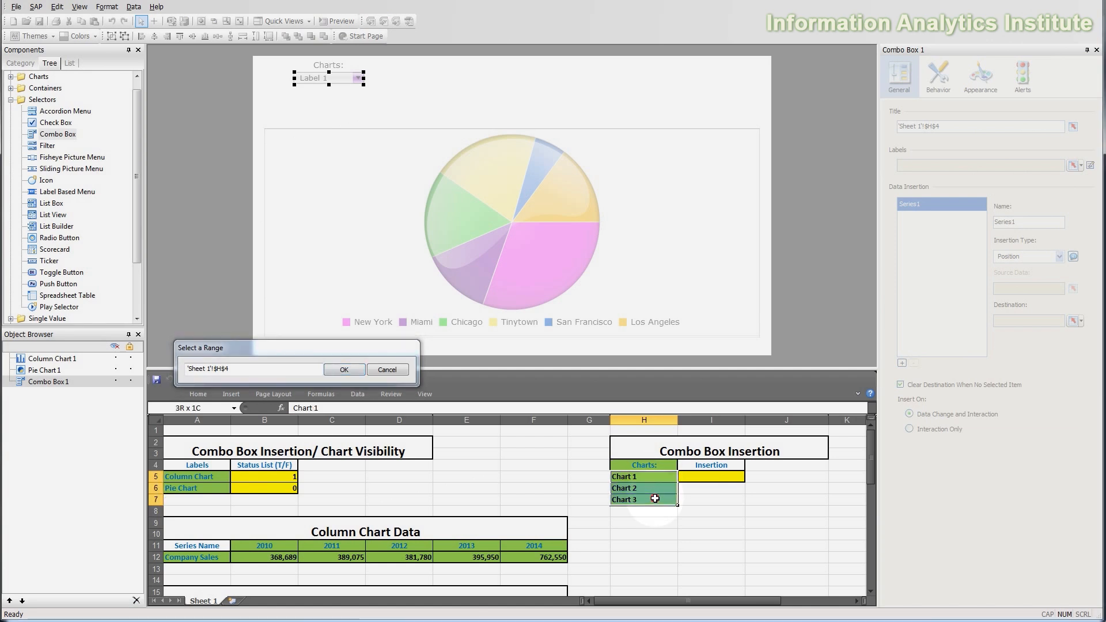
{"action": "left_click", "coordinate": [354, 369]}
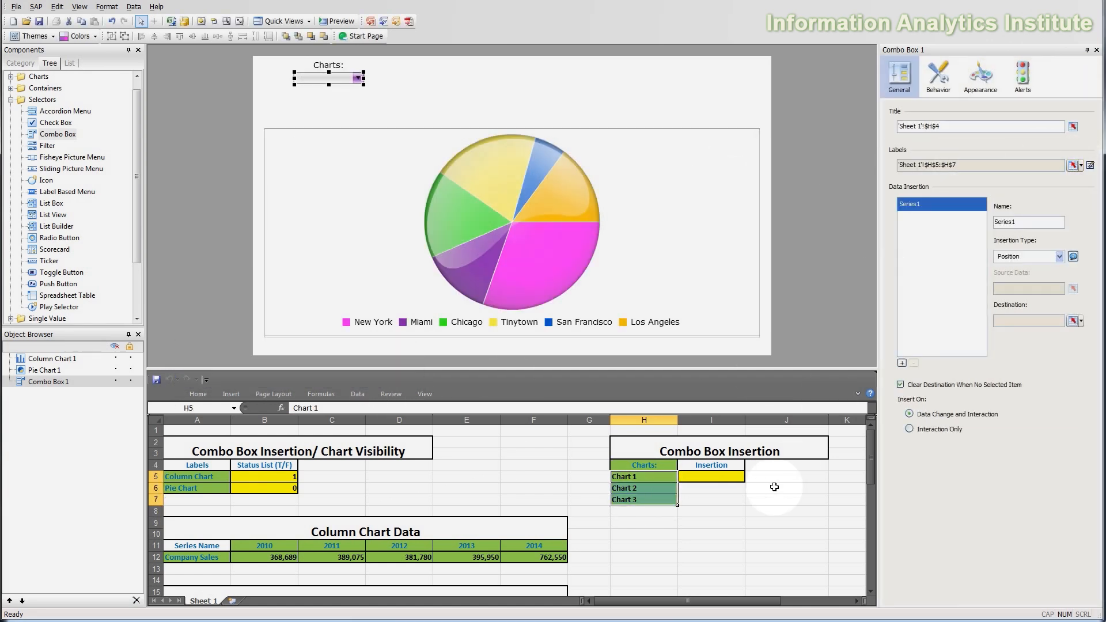
Manually edit the combo box's first label to read Chart 112
{"action": "left_click", "coordinate": [1090, 166]}
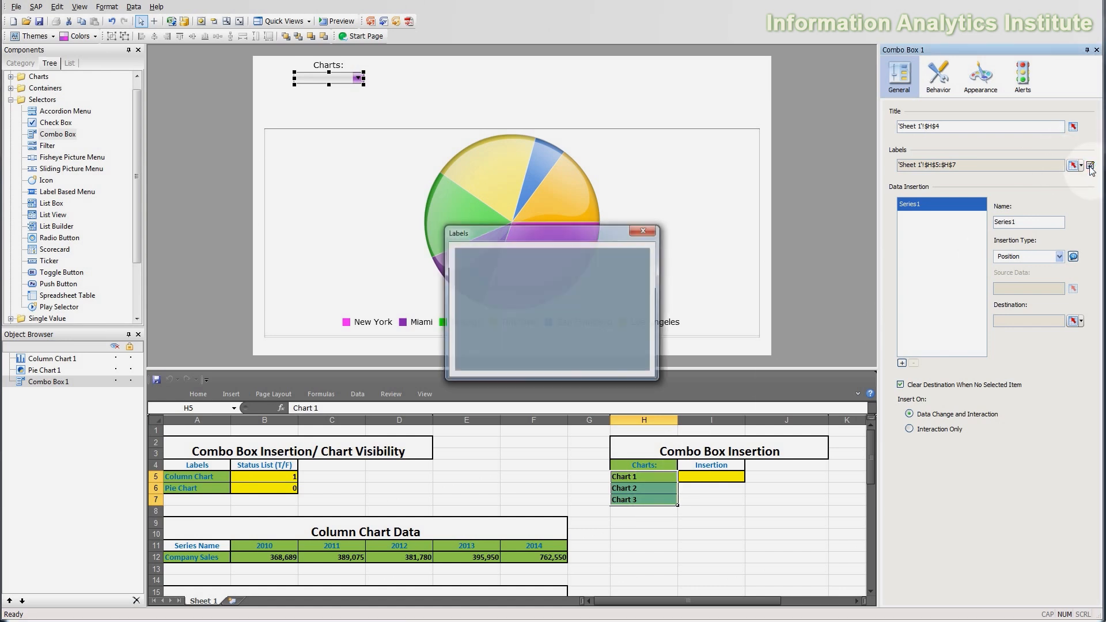
{"action": "left_click", "coordinate": [532, 295]}
{"action": "left_click", "coordinate": [530, 296]}
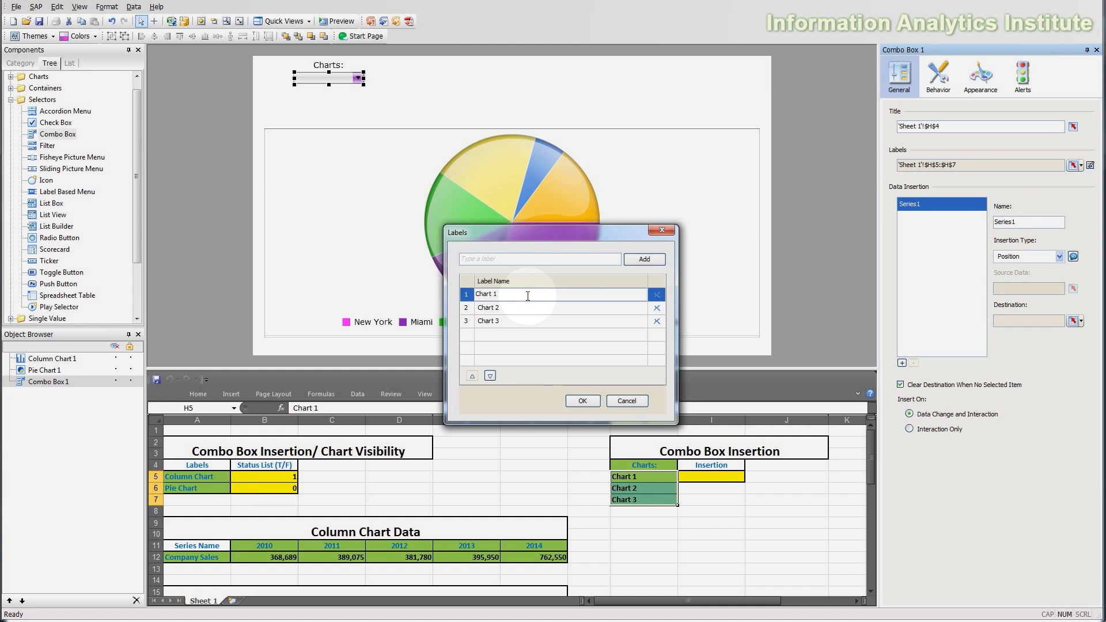
{"action": "type", "text": "12"}
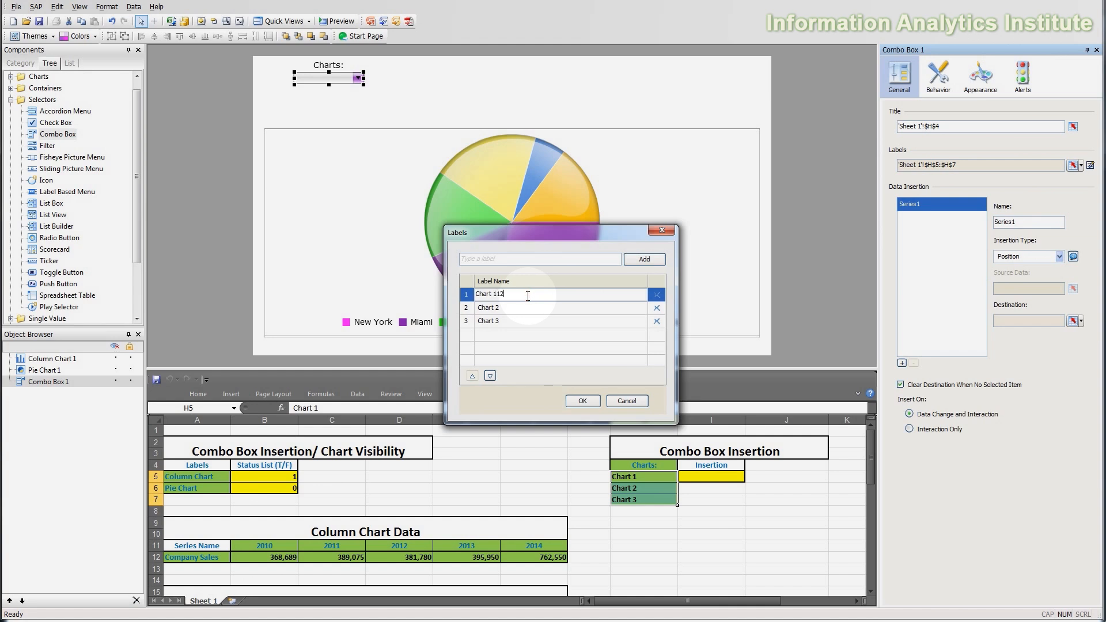
{"action": "left_click", "coordinate": [582, 401]}
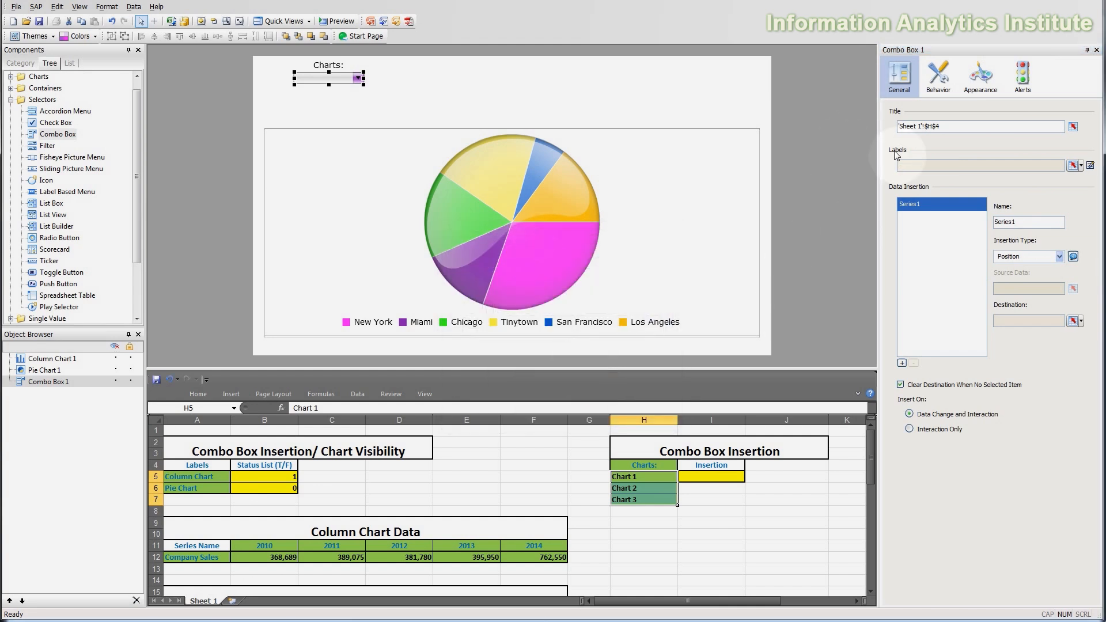
Preview the dashboard, check the entries in the Charts combo box, and return to the design view
{"action": "left_click", "coordinate": [517, 97]}
{"action": "left_click", "coordinate": [361, 85]}
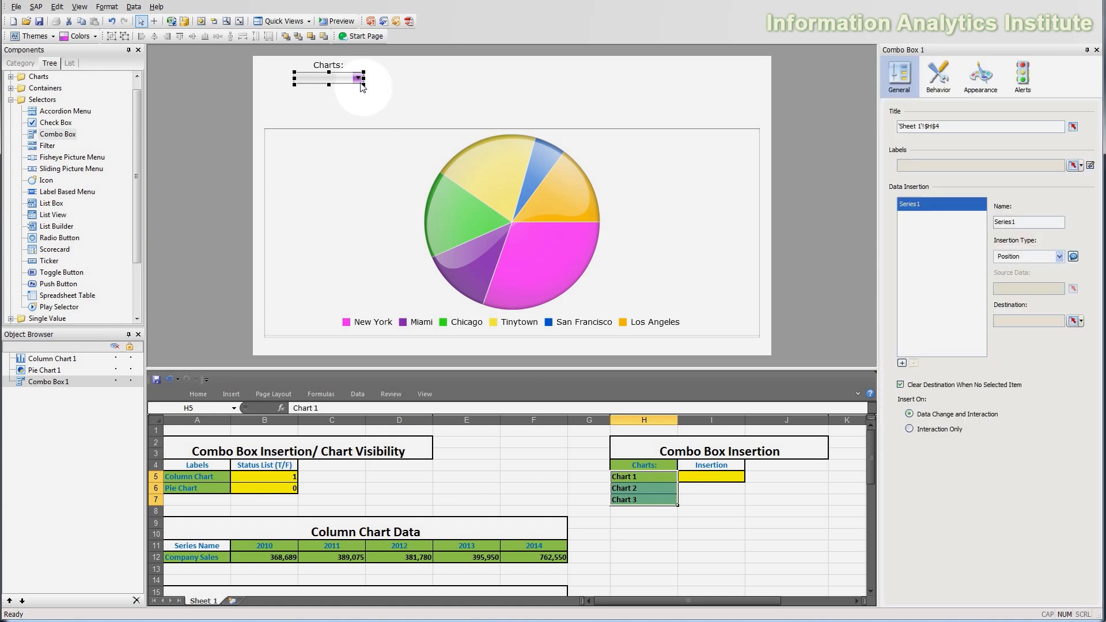
{"action": "left_click", "coordinate": [338, 22]}
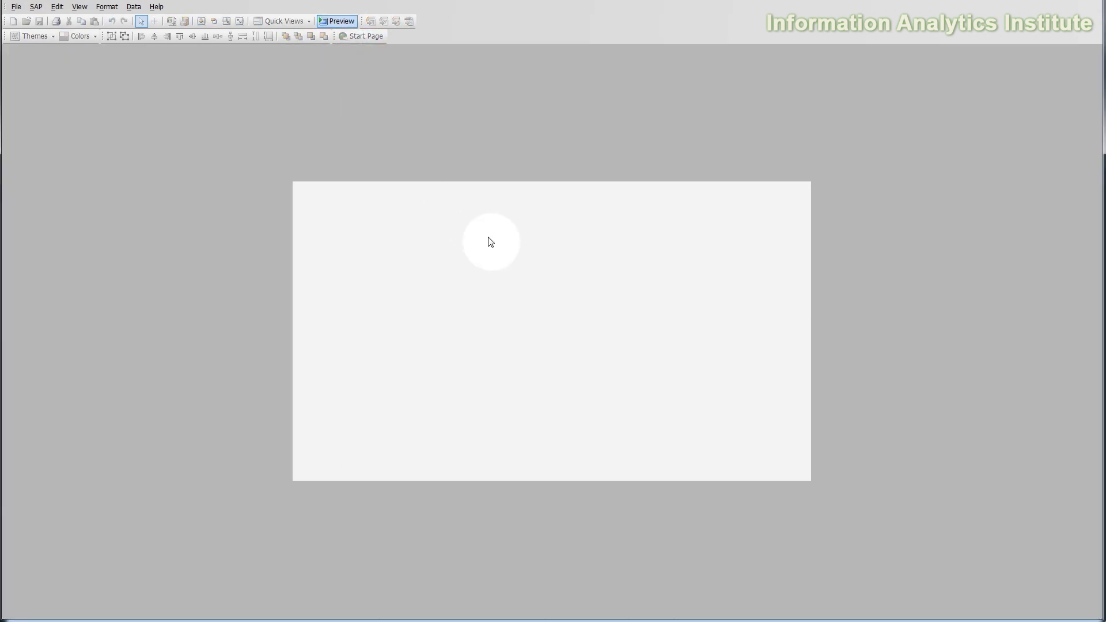
{"action": "left_click", "coordinate": [398, 203]}
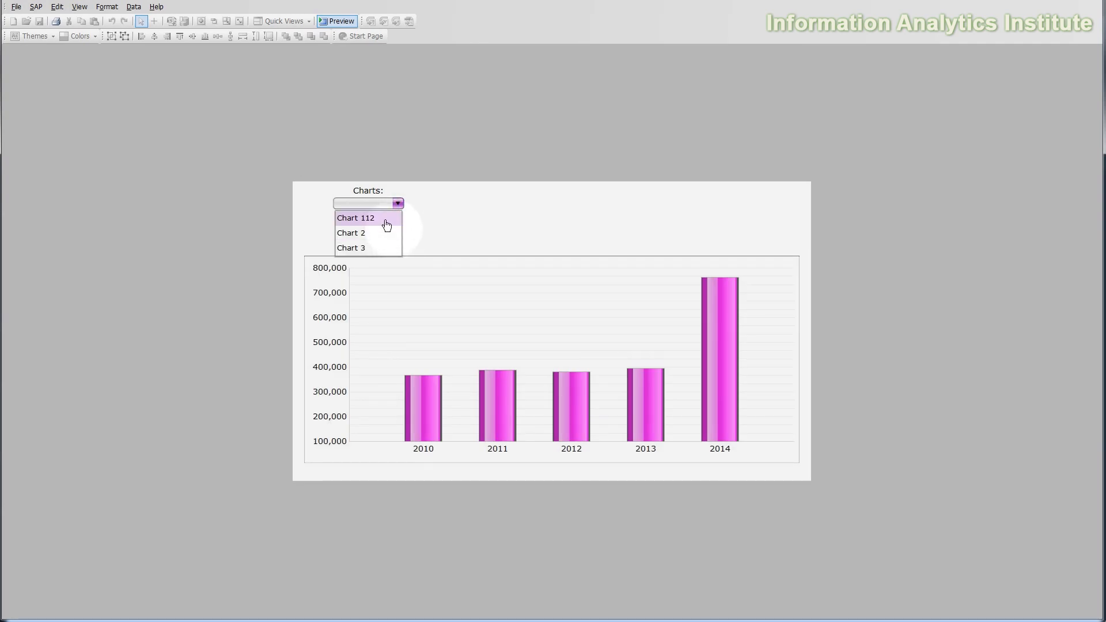
{"action": "left_click", "coordinate": [340, 22]}
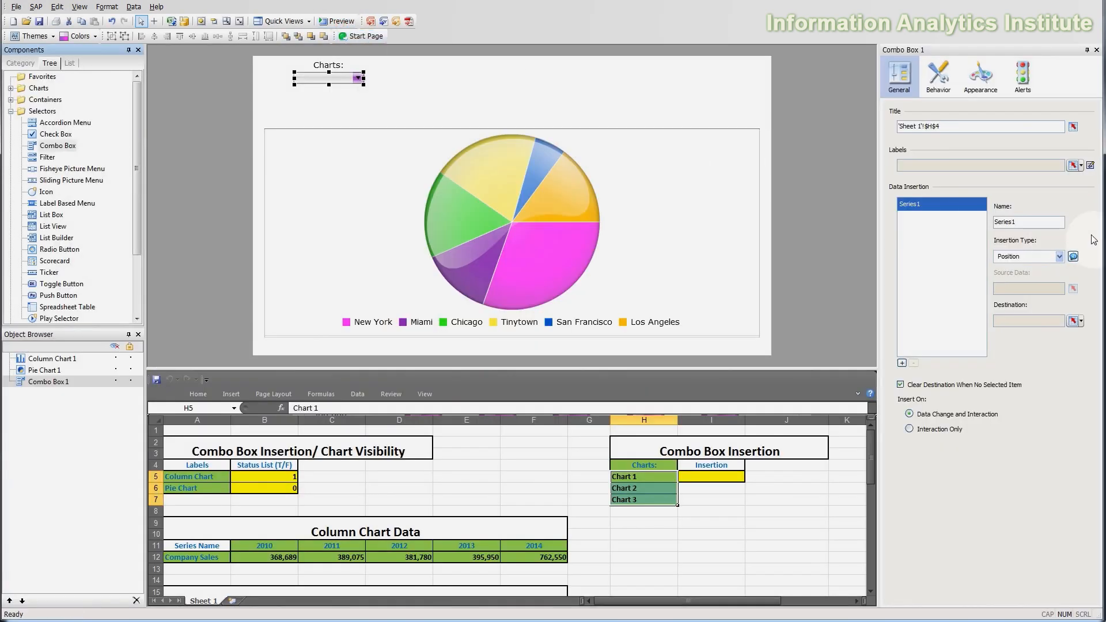
Replace the combo box's manual labels with a link to the range H5:H7 on Sheet 1
{"action": "left_click", "coordinate": [916, 167]}
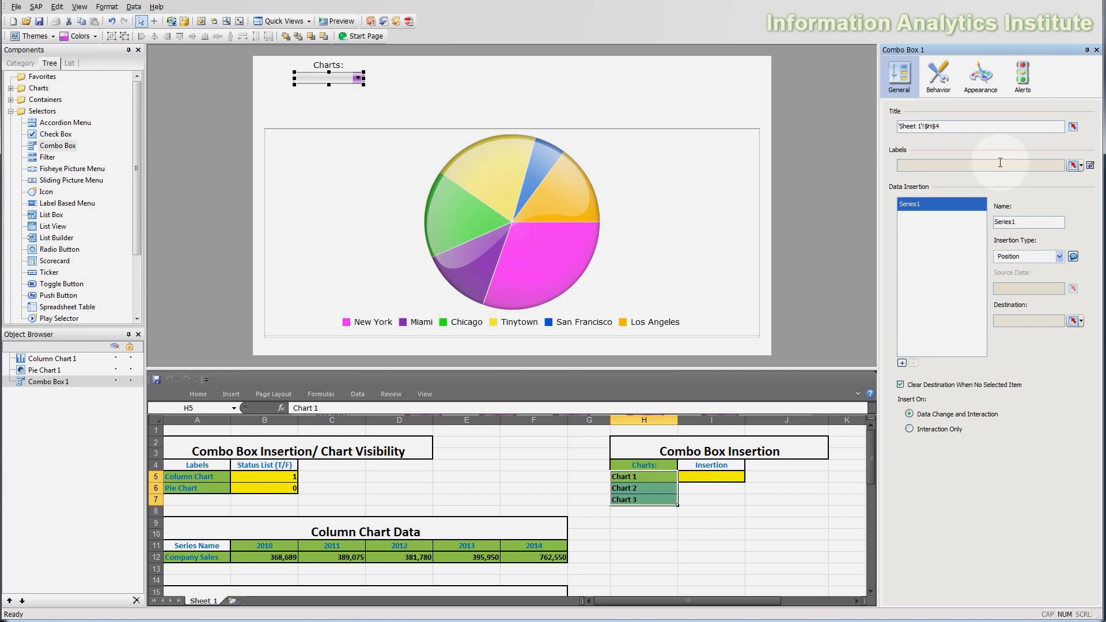
{"action": "left_click", "coordinate": [1073, 165]}
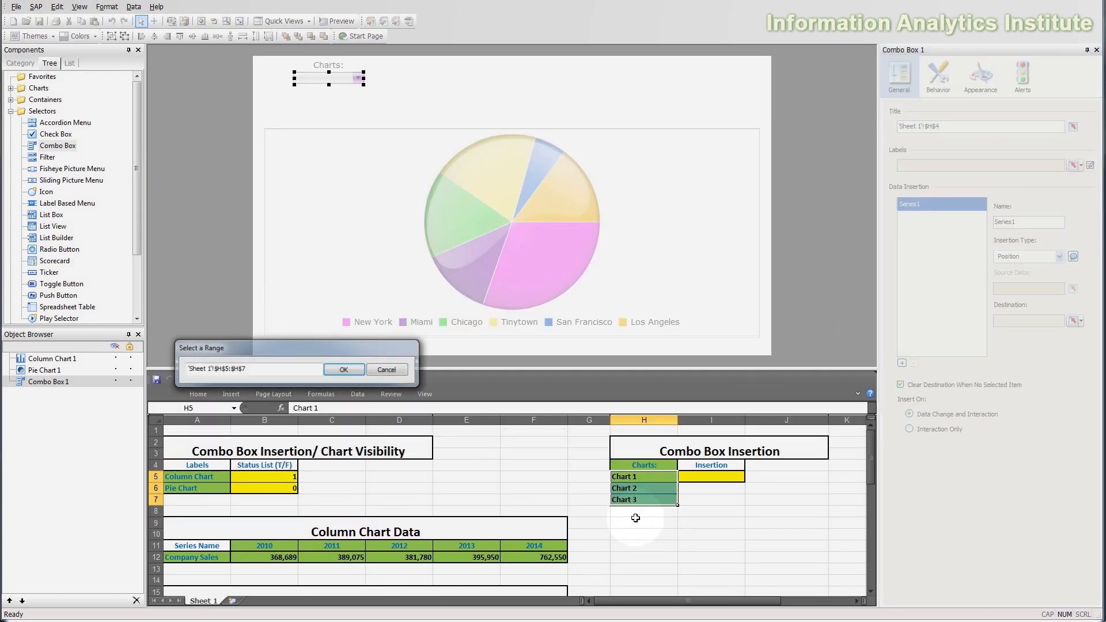
{"action": "left_click_drag", "start_coordinate": [640, 477], "coordinate": [642, 497]}
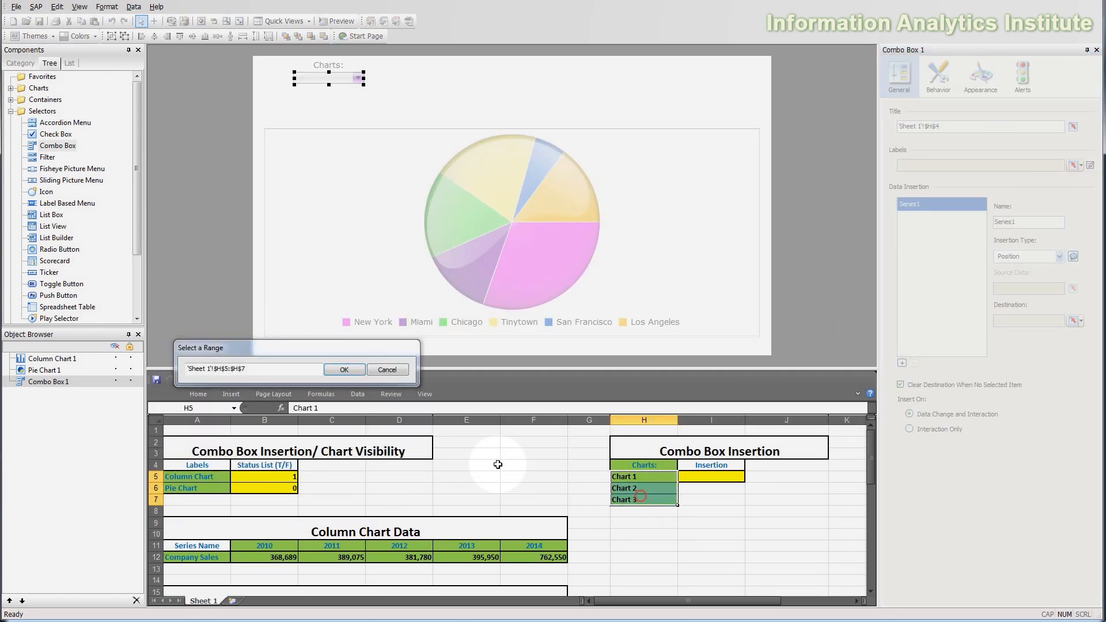
{"action": "left_click", "coordinate": [363, 368]}
{"action": "left_click", "coordinate": [481, 123]}
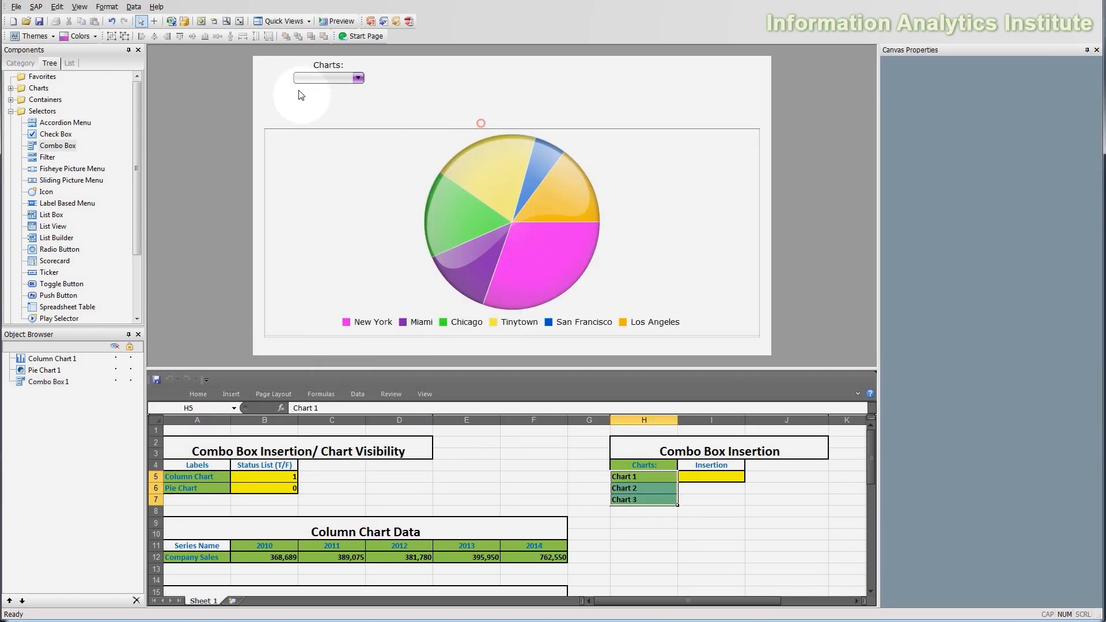
Move the Charts combo box slightly lower on the canvas
{"action": "left_click", "coordinate": [327, 78]}
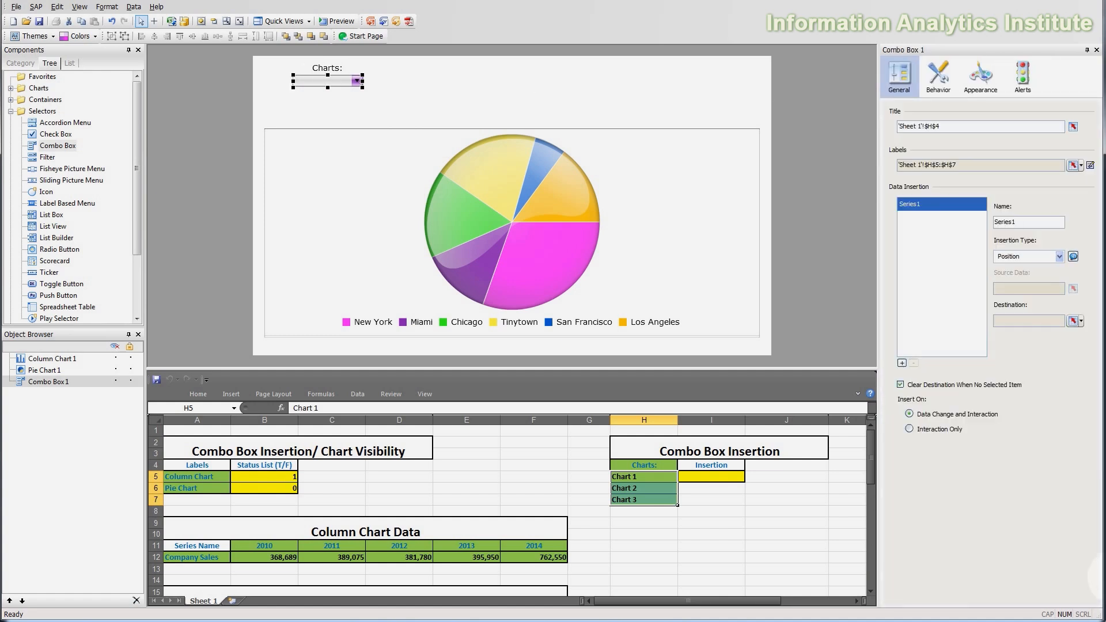
{"action": "left_click", "coordinate": [343, 83]}
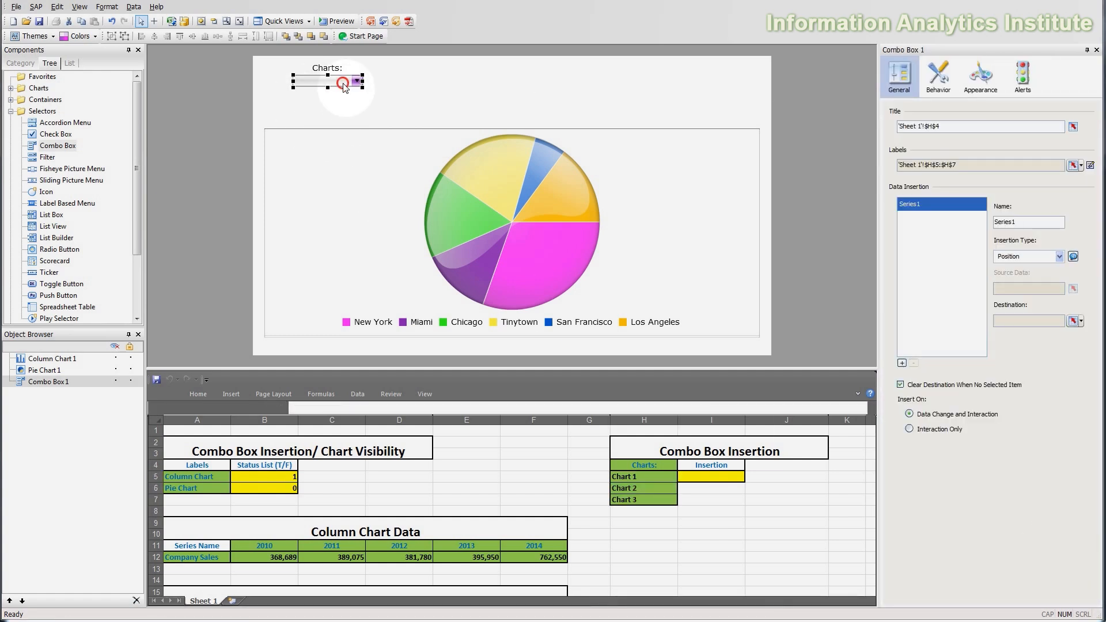
{"action": "left_click_drag", "start_coordinate": [343, 84], "coordinate": [344, 85]}
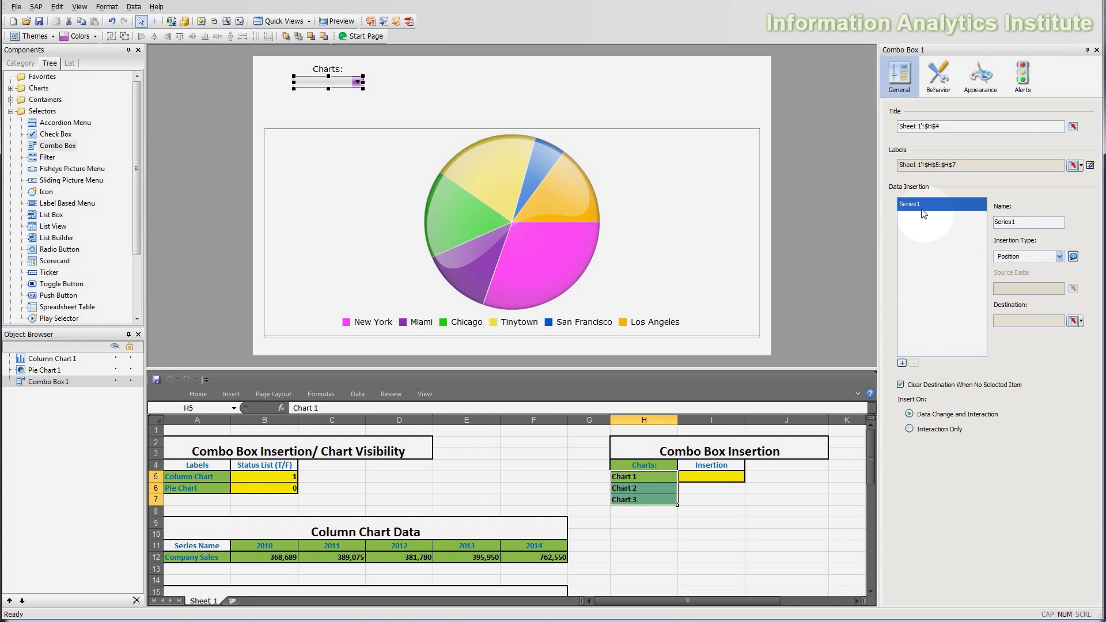
Review the insertion types available for the combo box's Series1 data insertion, keeping Position selected
{"action": "left_click", "coordinate": [704, 487]}
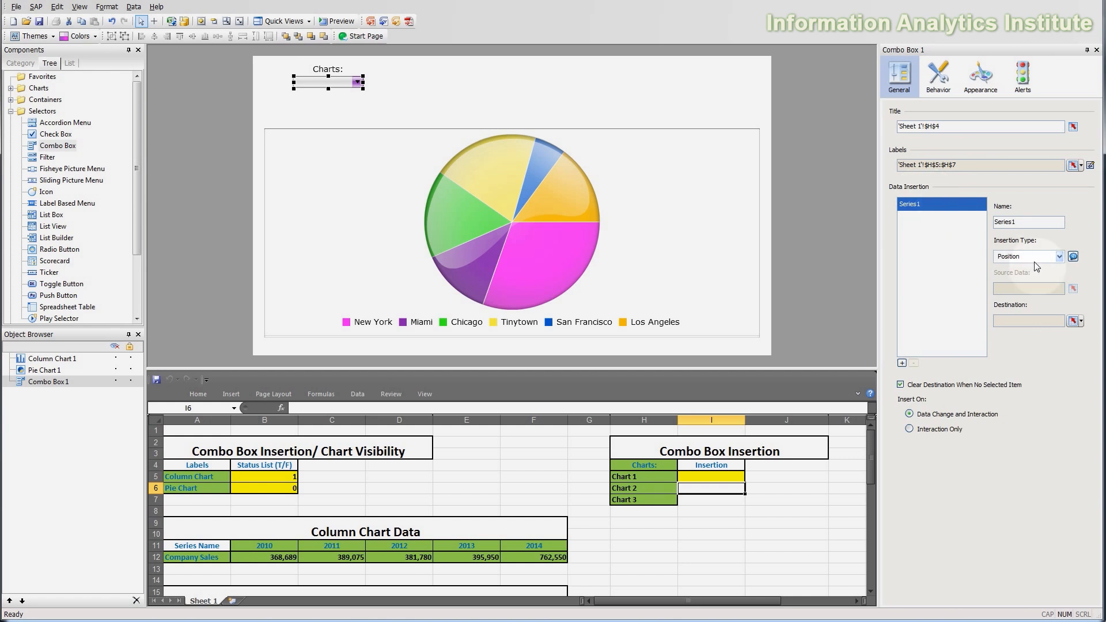
{"action": "left_click", "coordinate": [1059, 257]}
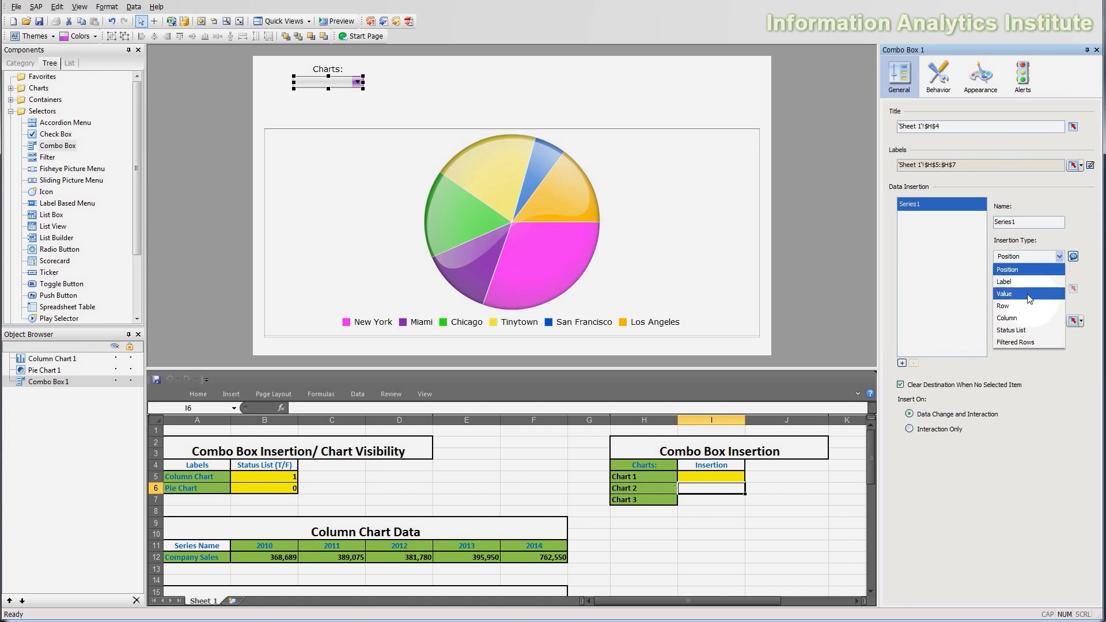
{"action": "left_click", "coordinate": [1056, 262]}
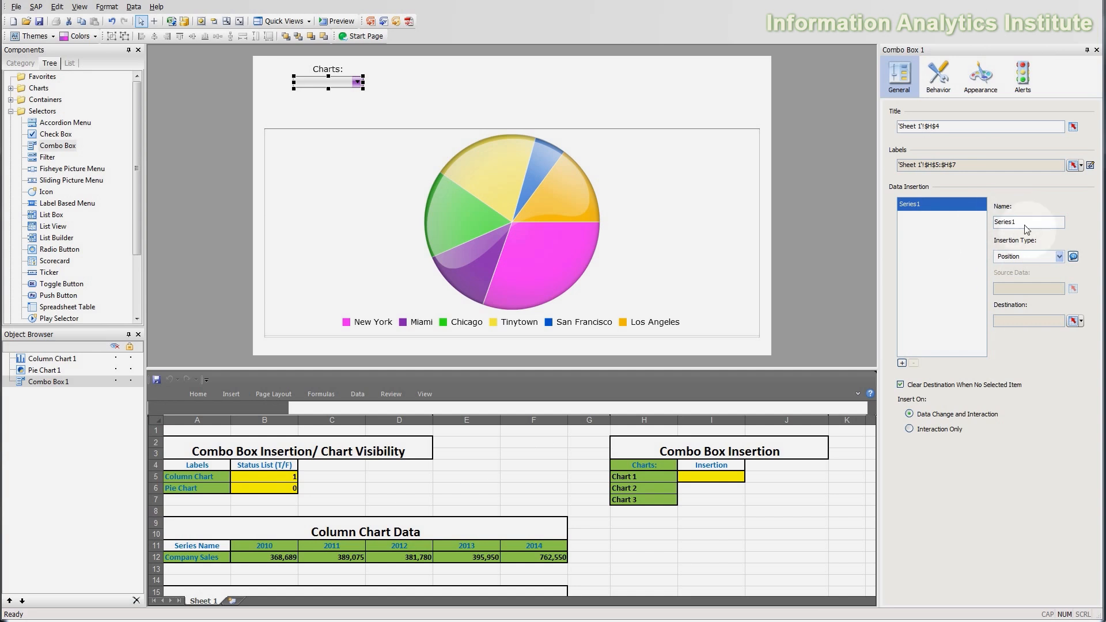
Keep Position as the combo box's insertion type and examine its help illustration of how Position insertion works
{"action": "left_click", "coordinate": [1041, 256]}
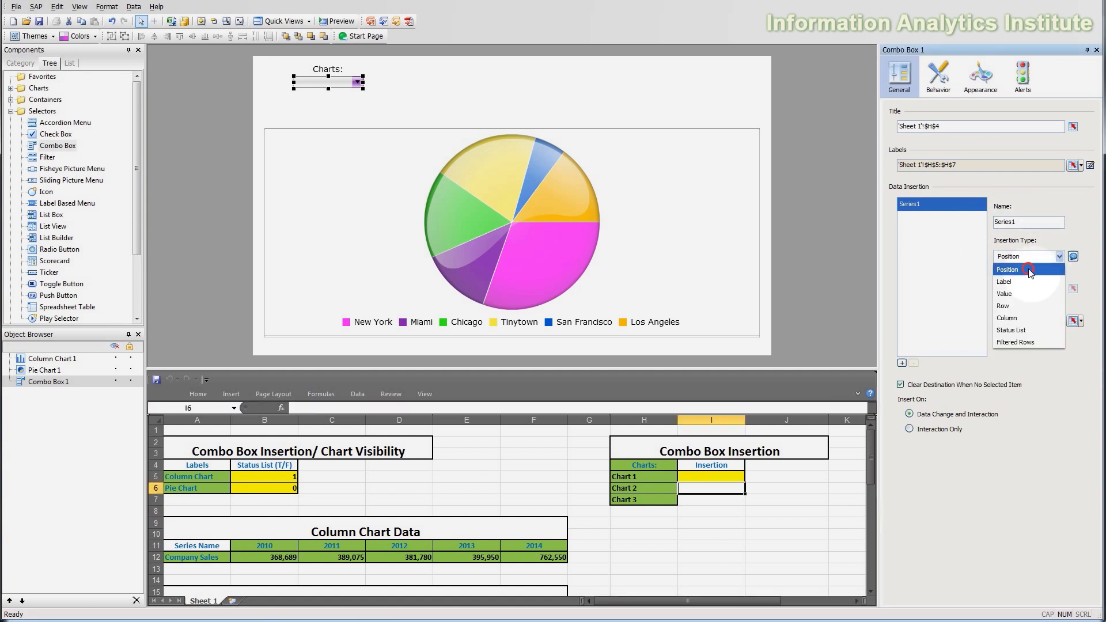
{"action": "left_click", "coordinate": [1031, 270]}
{"action": "left_click", "coordinate": [1073, 256]}
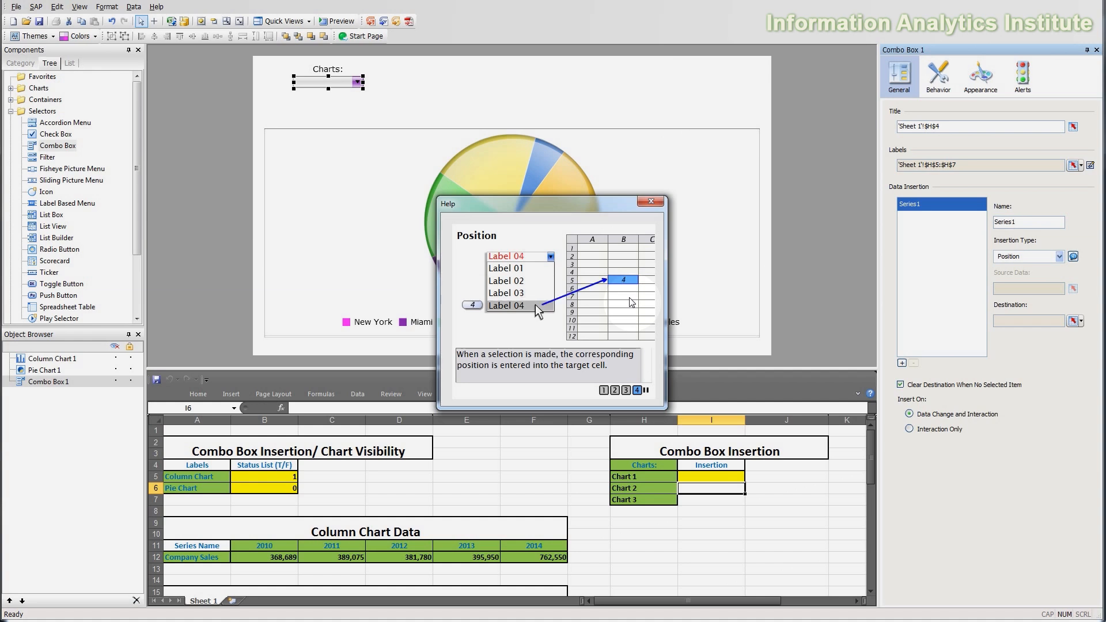
{"action": "left_click", "coordinate": [650, 201]}
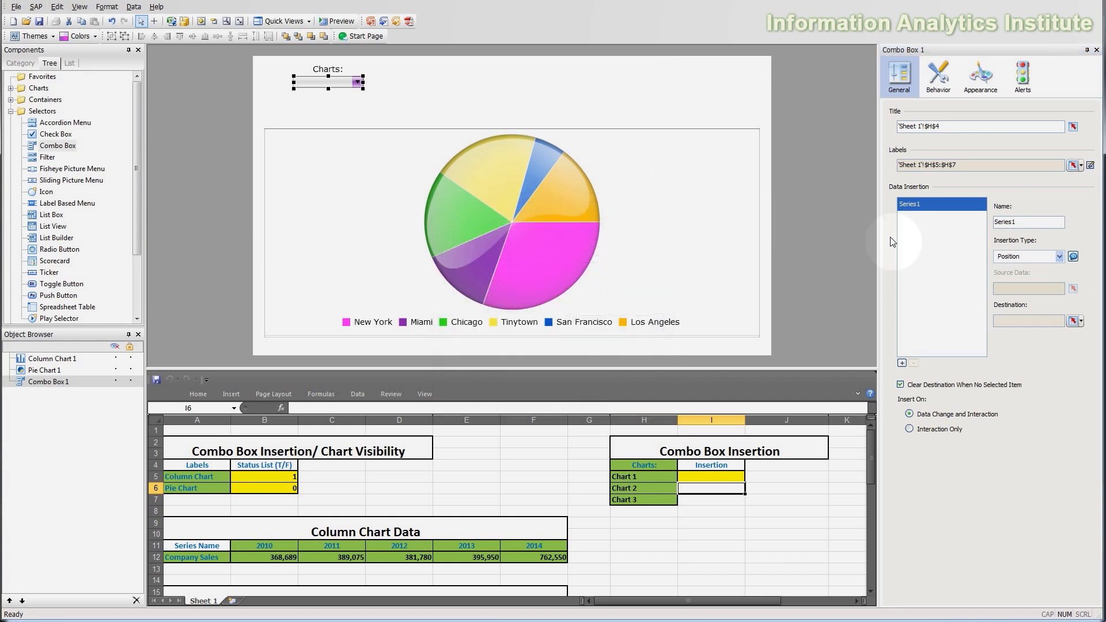
Link the destination of the combo box's Series1 data insertion to cell I5 on Sheet 1
{"action": "left_click", "coordinate": [1073, 321]}
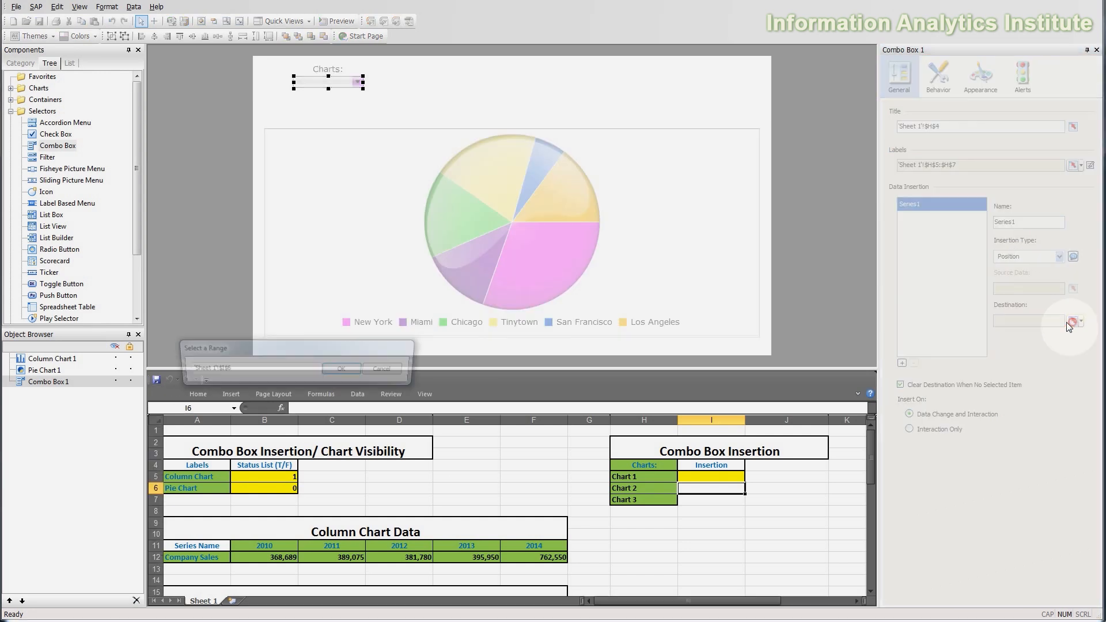
{"action": "left_click", "coordinate": [732, 477]}
{"action": "left_click", "coordinate": [365, 372]}
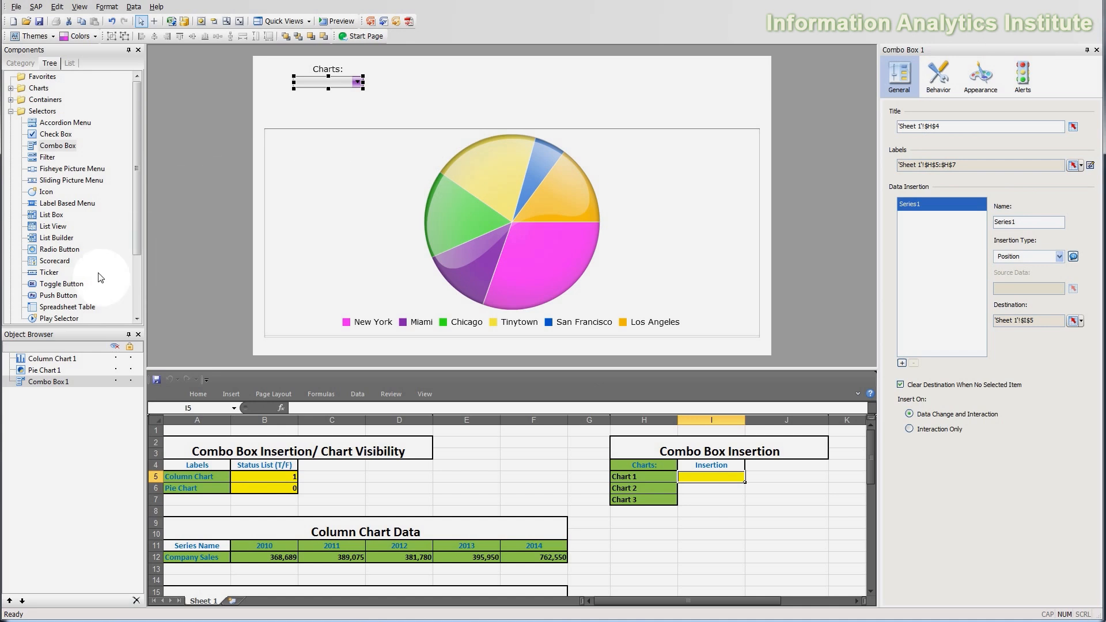
Add a Spreadsheet Table above the chart, opposite the combo box, and link its display data to I4:I5 on Sheet 1
{"action": "left_click_drag", "start_coordinate": [51, 311], "coordinate": [625, 81]}
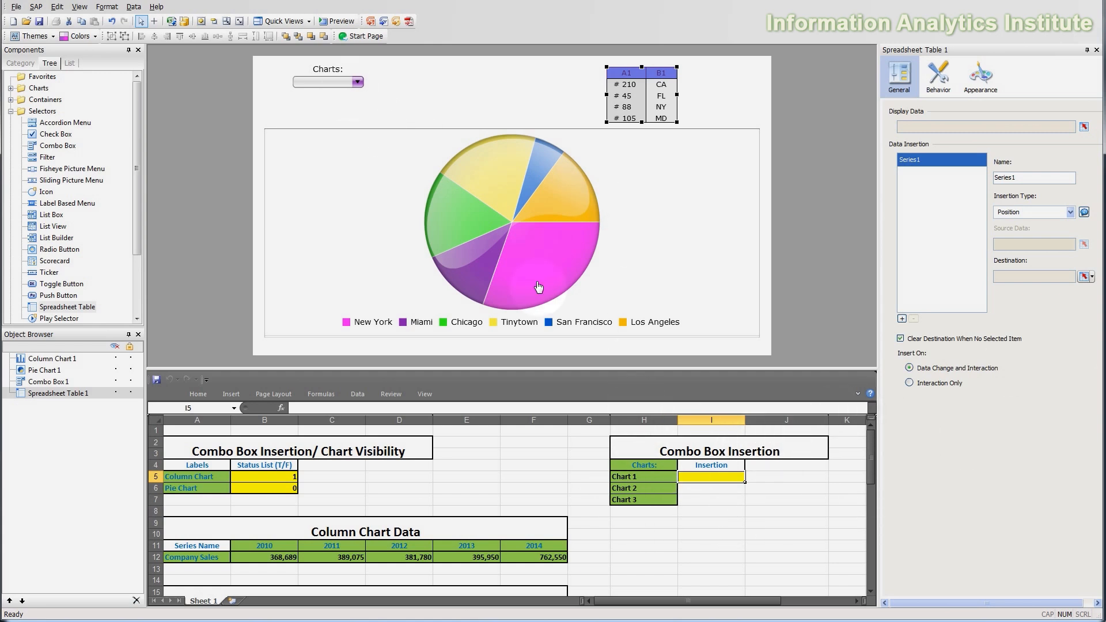
{"action": "left_click", "coordinate": [699, 475]}
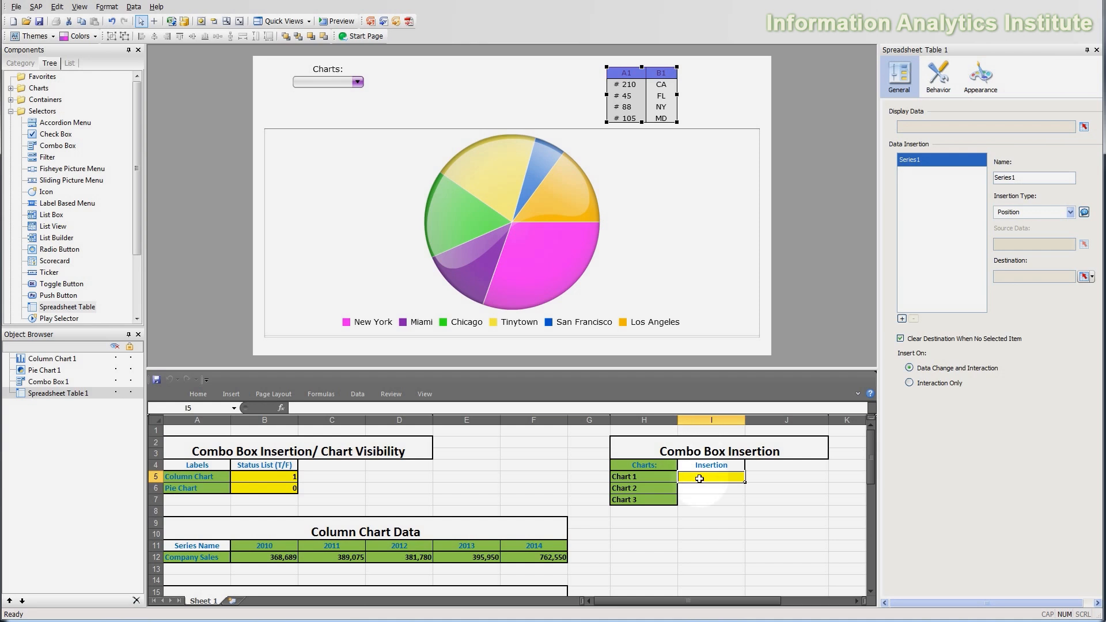
{"action": "left_click", "coordinate": [1084, 127]}
{"action": "left_click", "coordinate": [725, 476]}
{"action": "left_click_drag", "start_coordinate": [724, 465], "coordinate": [722, 476]}
{"action": "left_click", "coordinate": [345, 371]}
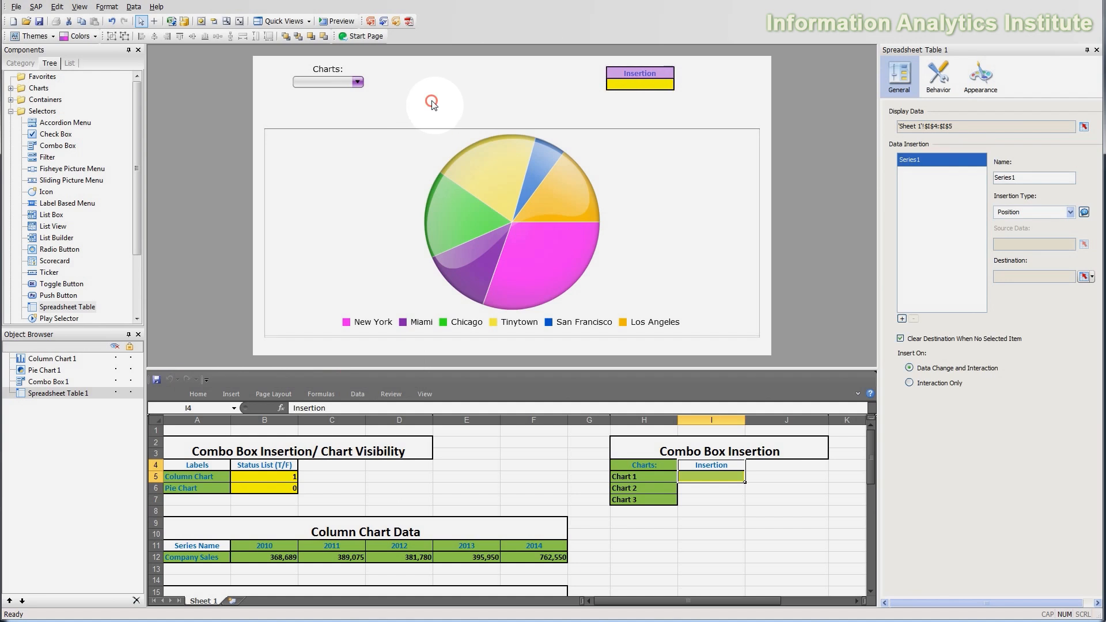
Preview the dashboard and select Chart 1 in the Charts combo box to check the value inserted in the table
{"action": "left_click", "coordinate": [431, 99]}
{"action": "left_click", "coordinate": [339, 21]}
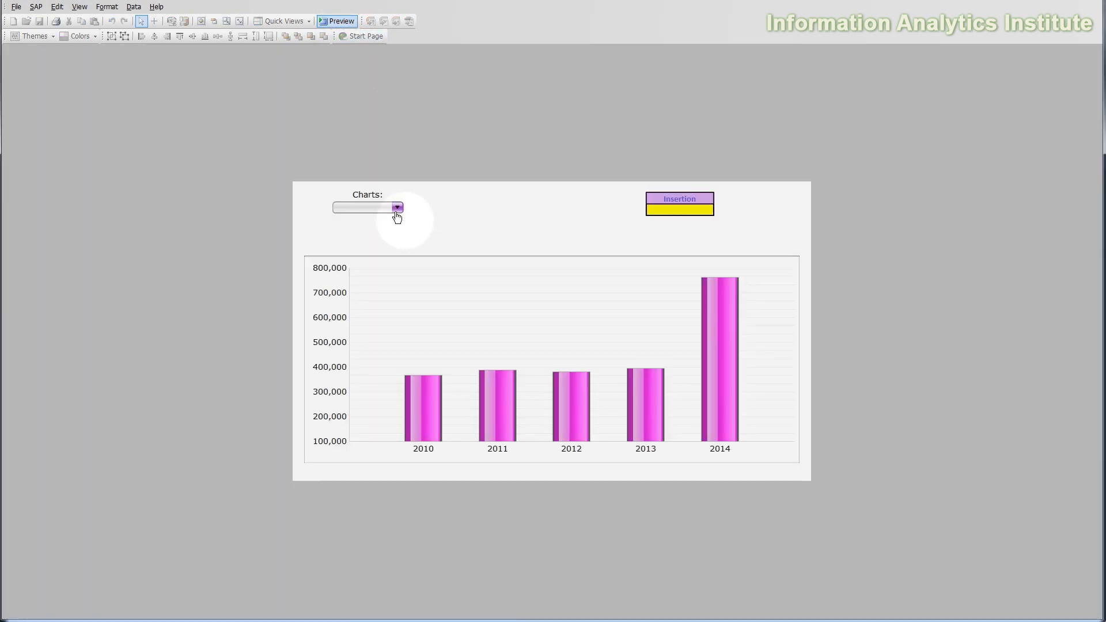
{"action": "left_click", "coordinate": [397, 209]}
{"action": "left_click", "coordinate": [691, 222]}
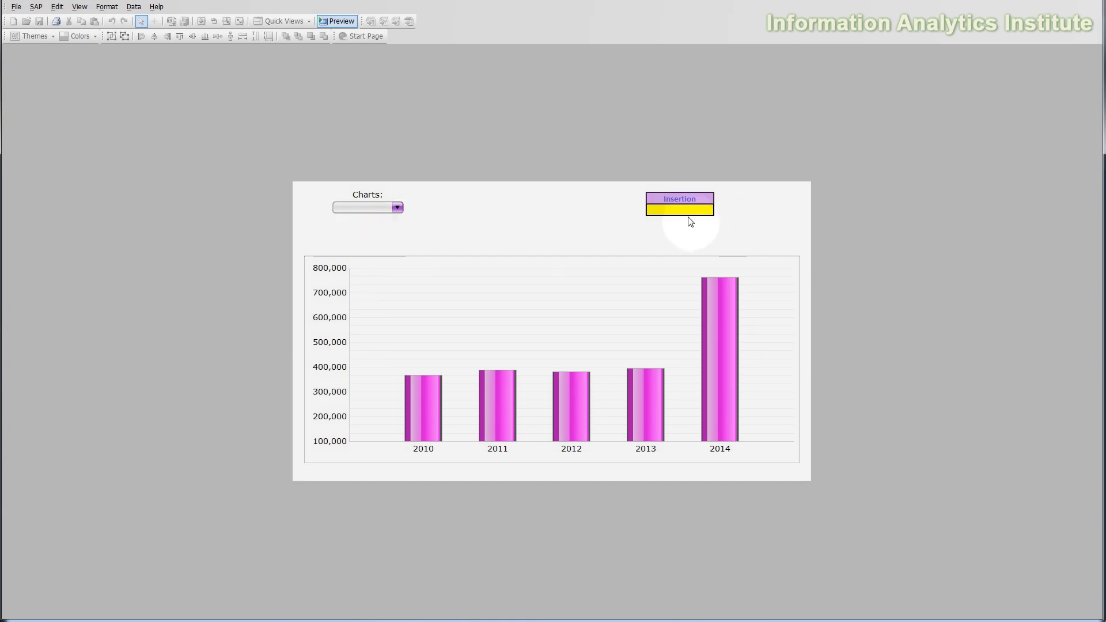
{"action": "left_click", "coordinate": [378, 210]}
{"action": "left_click", "coordinate": [379, 227]}
{"action": "left_click", "coordinate": [386, 210]}
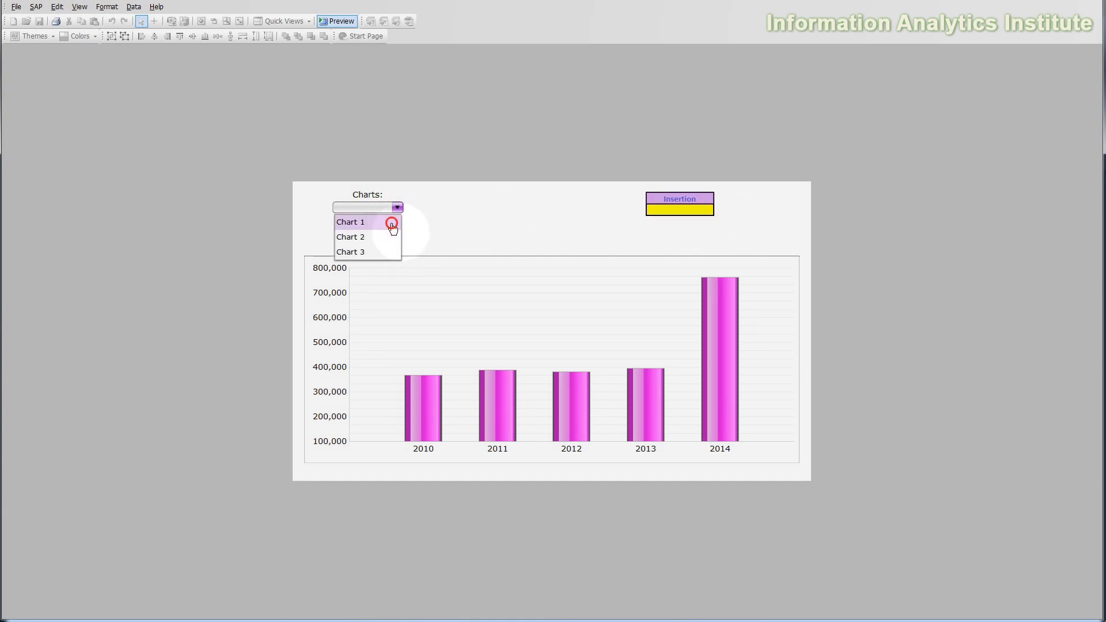
{"action": "left_click", "coordinate": [392, 226]}
{"action": "left_click", "coordinate": [398, 211]}
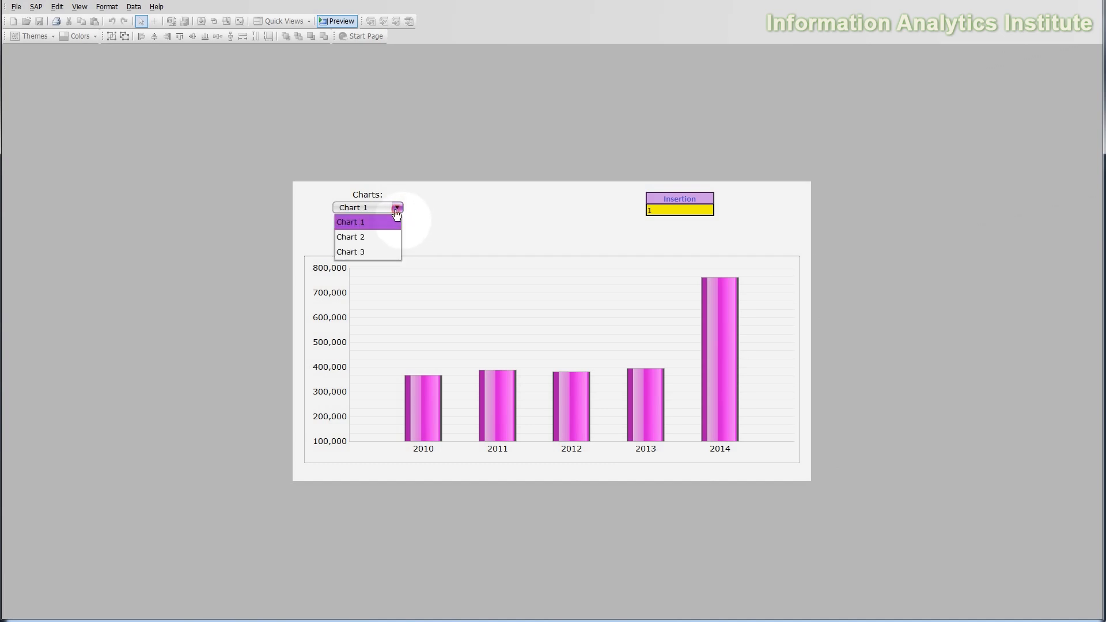
{"action": "left_click", "coordinate": [368, 223]}
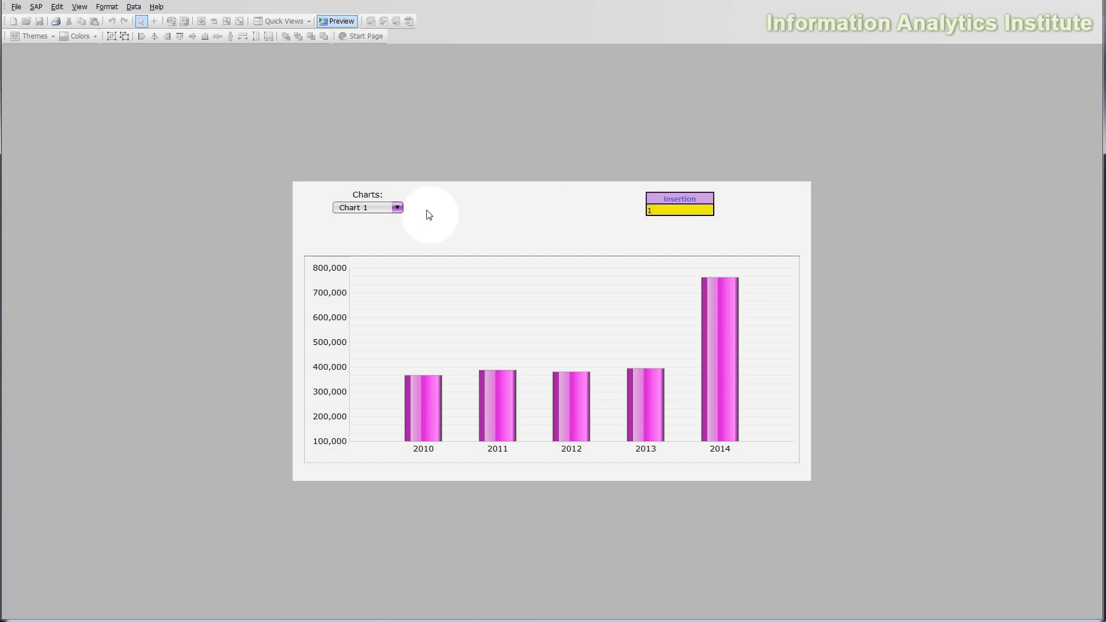
Test the position insertion with Chart 3 and Chart 2, and return to the design view
{"action": "left_click", "coordinate": [397, 209]}
{"action": "left_click", "coordinate": [369, 252]}
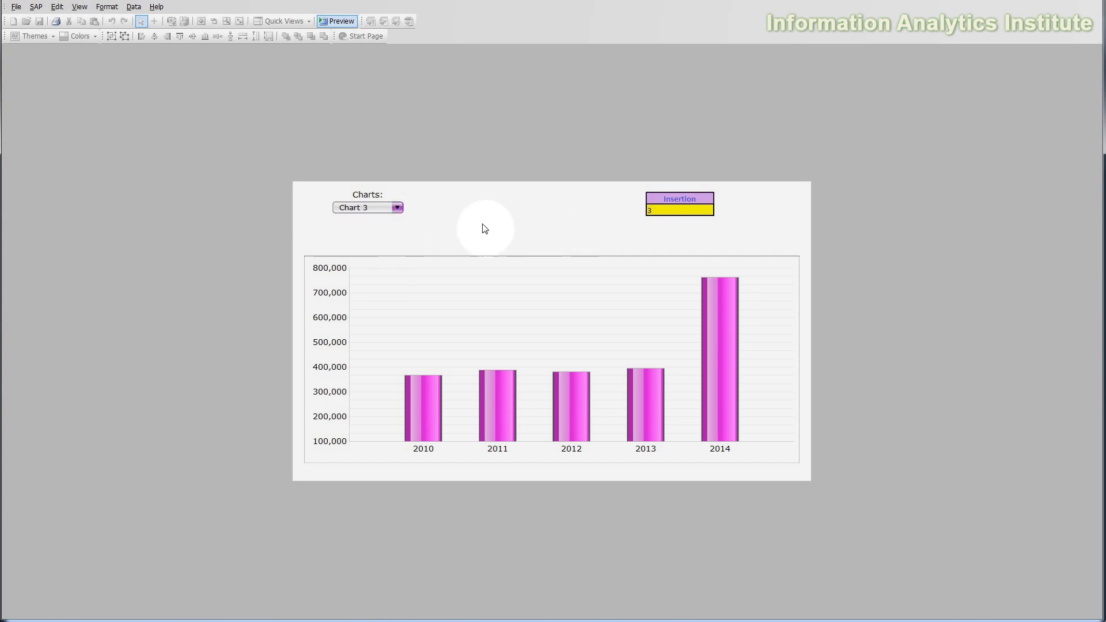
{"action": "left_click", "coordinate": [397, 208]}
{"action": "left_click", "coordinate": [390, 237]}
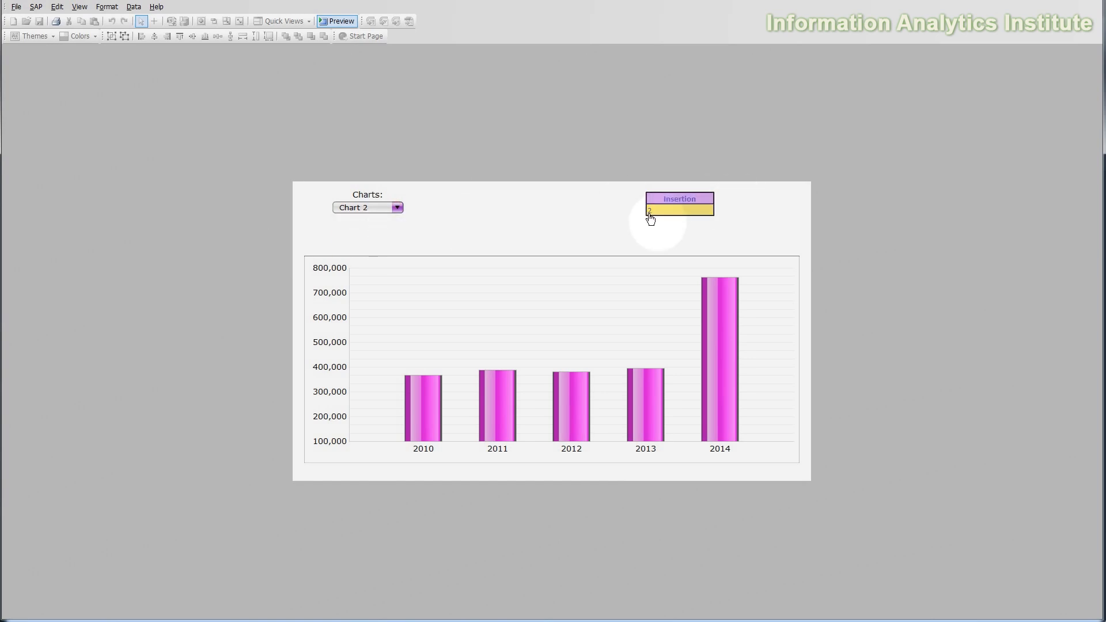
{"action": "left_click", "coordinate": [339, 21]}
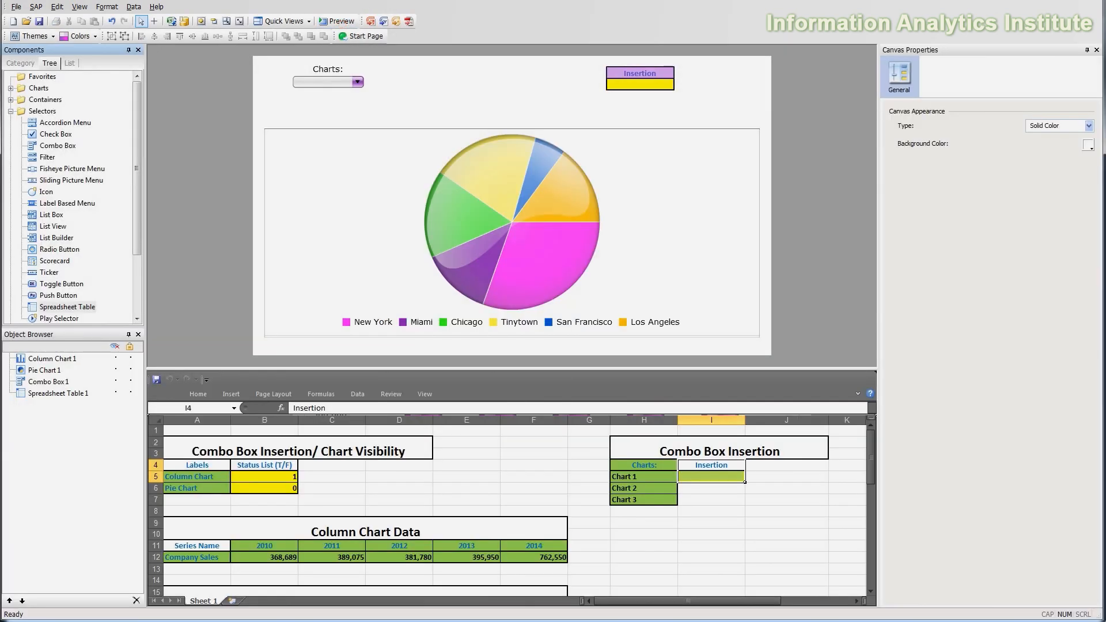
Change the Charts combo box's Series1 insertion type to Label
{"action": "left_click", "coordinate": [327, 82]}
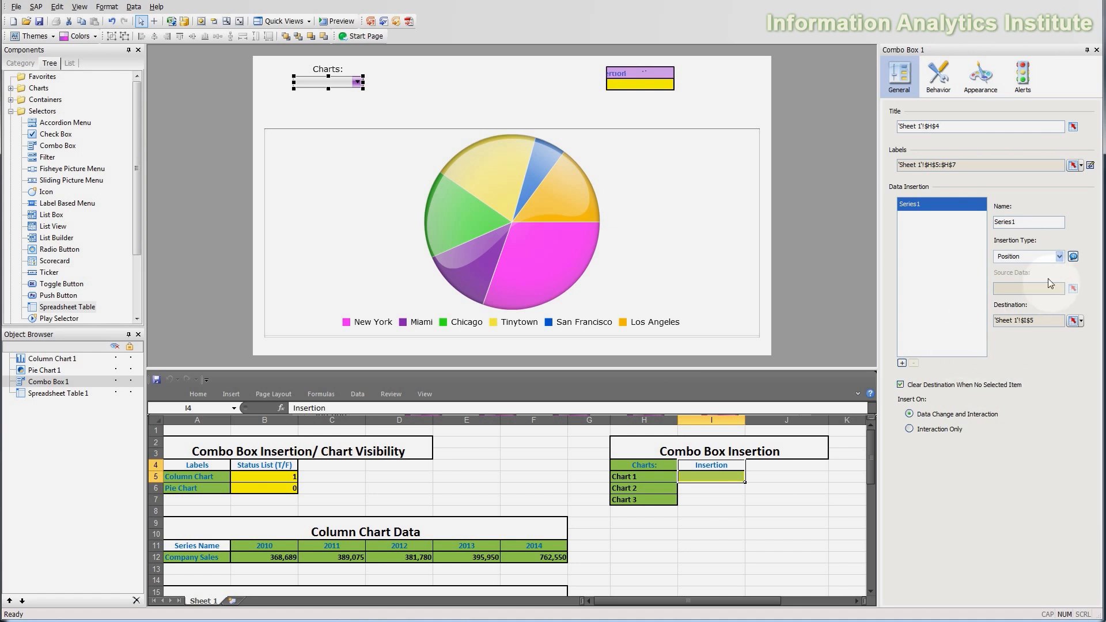
{"action": "left_click", "coordinate": [1052, 258]}
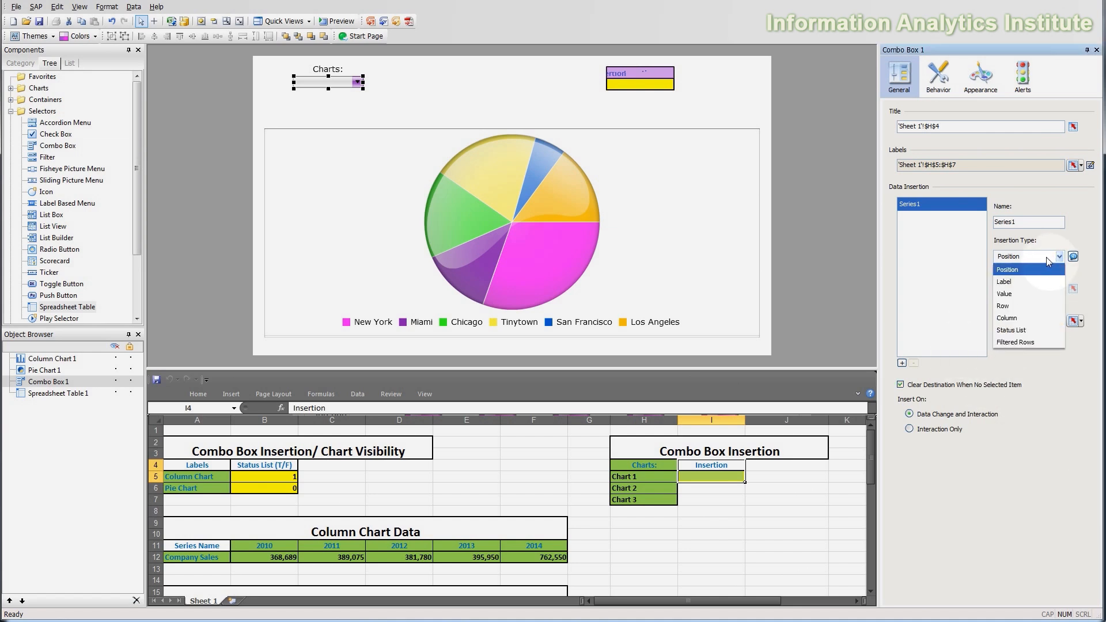
{"action": "left_click", "coordinate": [1026, 286]}
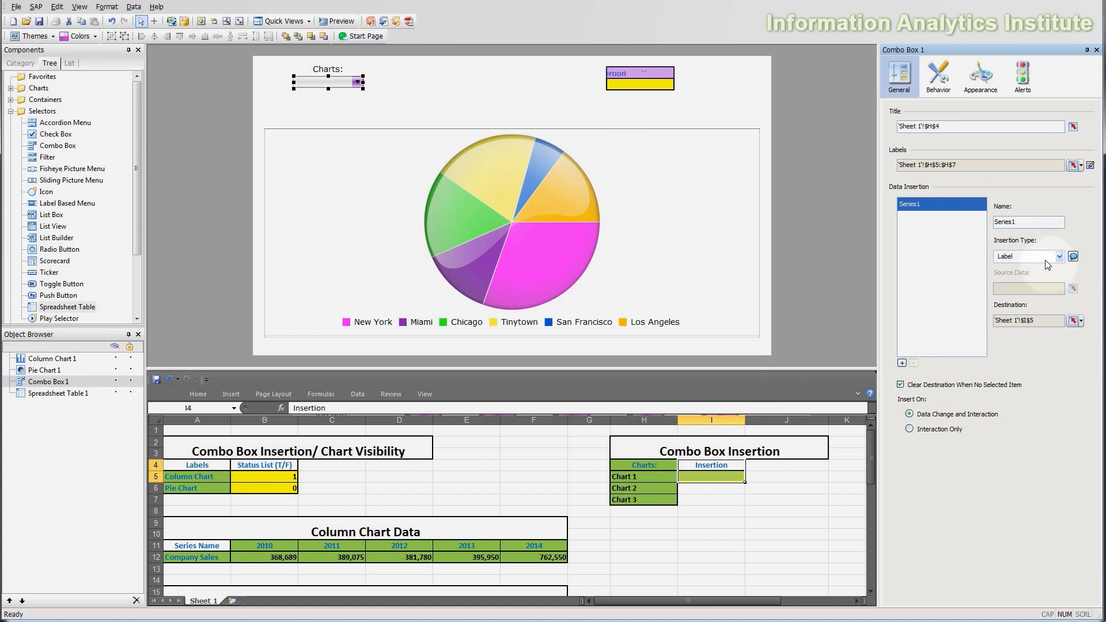
Preview the dashboard, test the label insertion with Chart 1 and Chart 3, and return to the design view
{"action": "left_click", "coordinate": [338, 21]}
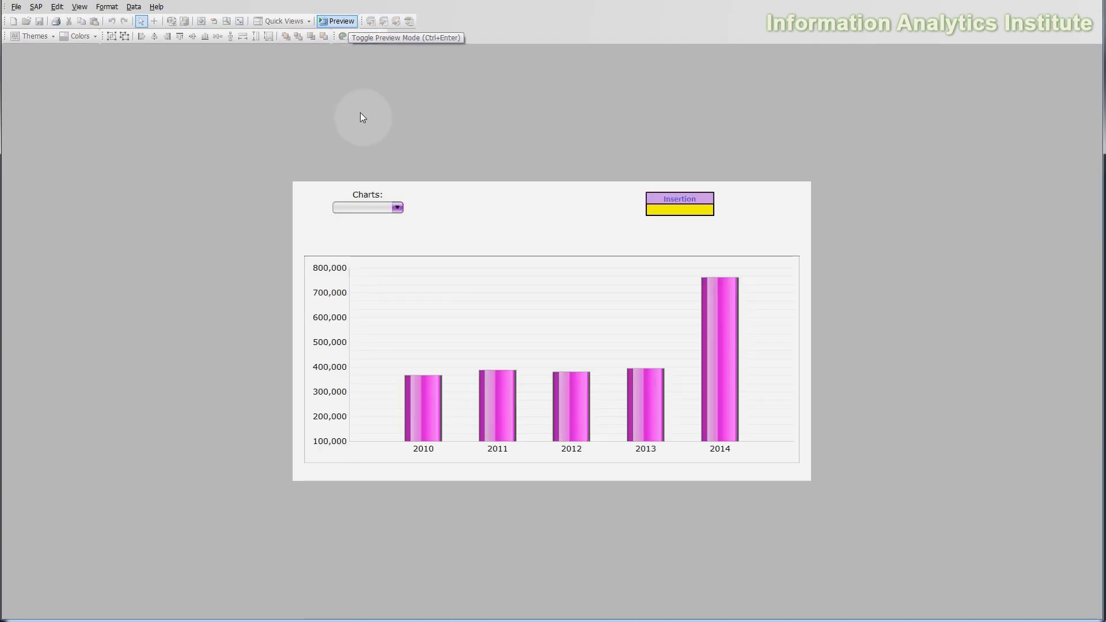
{"action": "left_click", "coordinate": [364, 208]}
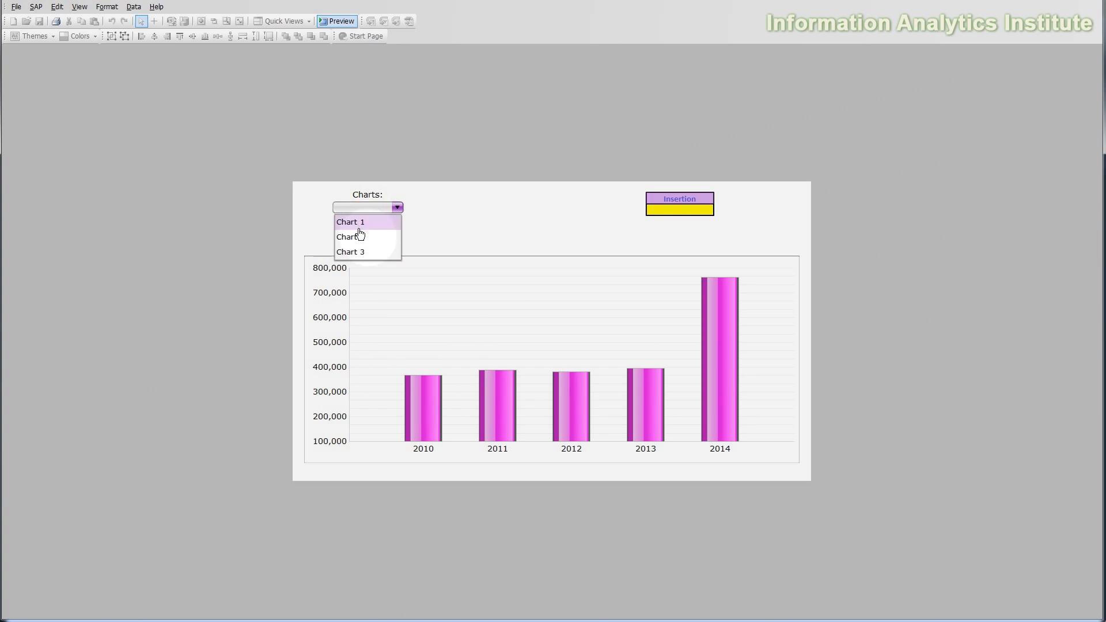
{"action": "left_click", "coordinate": [354, 223]}
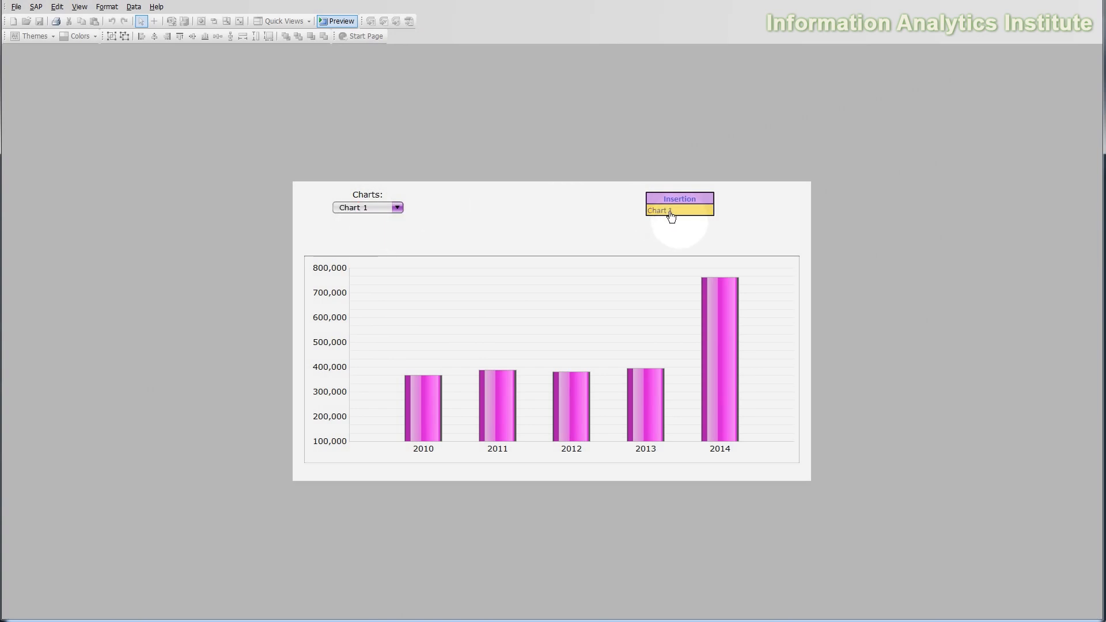
{"action": "left_click", "coordinate": [396, 207]}
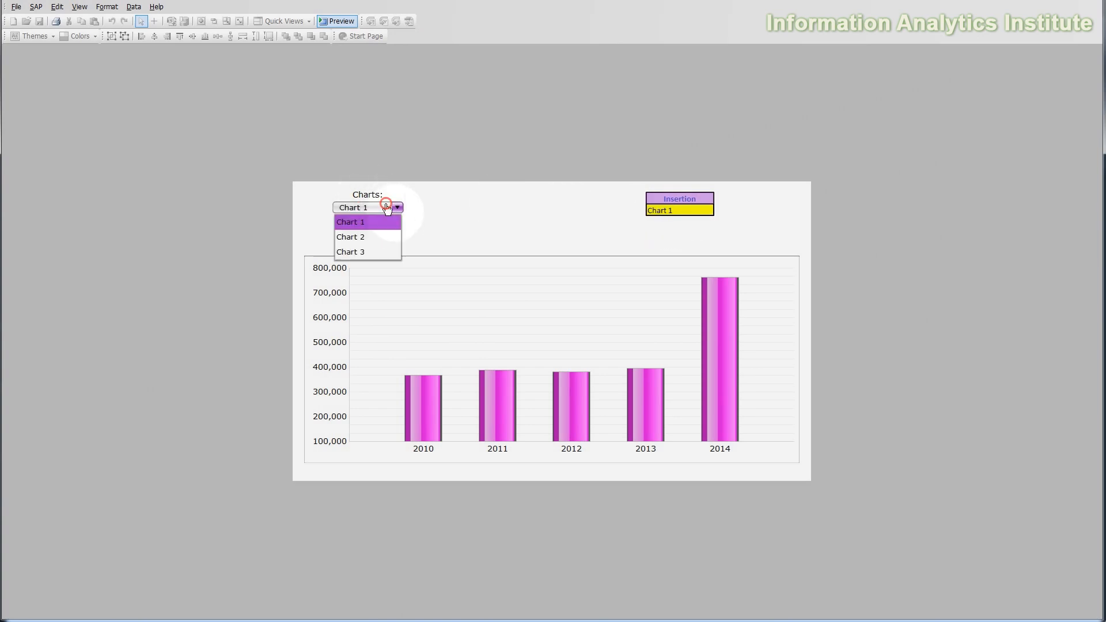
{"action": "left_click", "coordinate": [380, 253]}
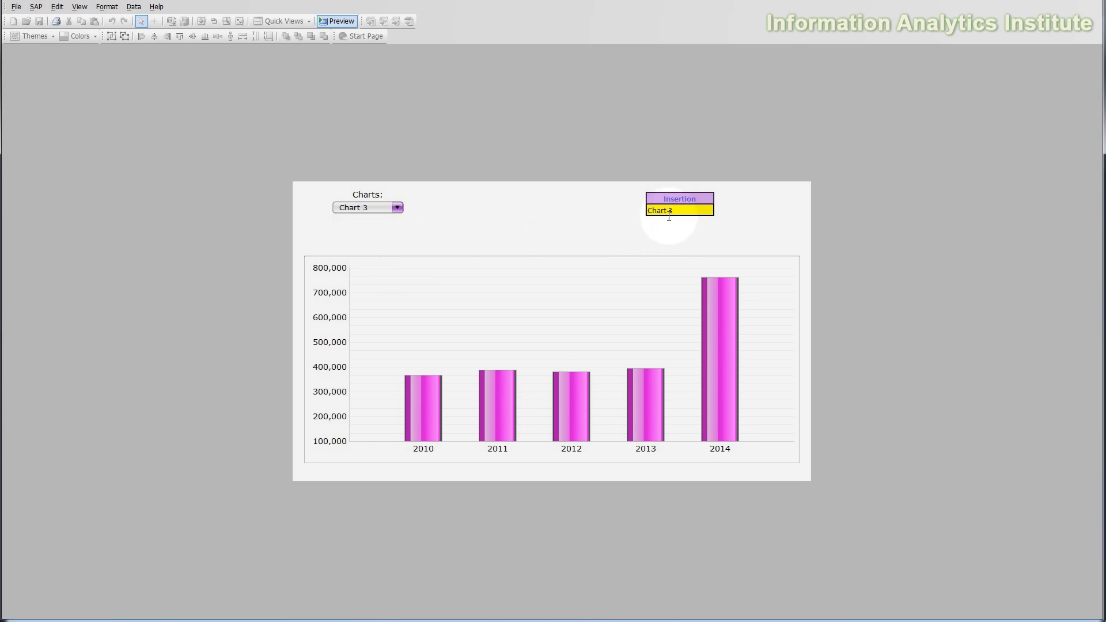
{"action": "left_click", "coordinate": [342, 21]}
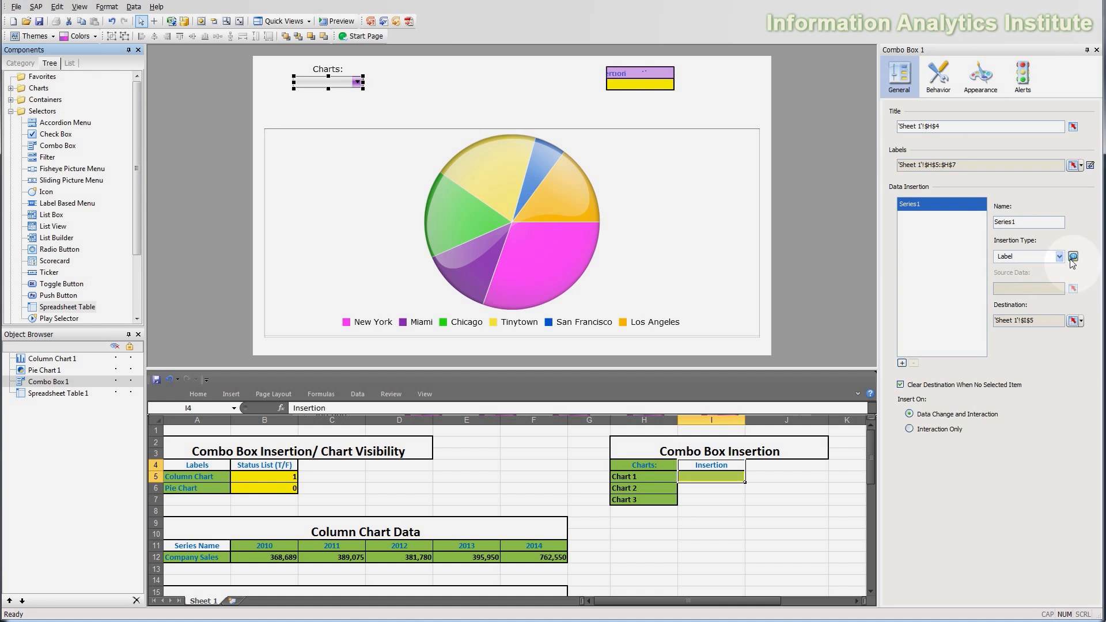
Examine the help illustration for the Label insertion type, close it, and reselect the Charts combo box
{"action": "left_click", "coordinate": [1074, 257]}
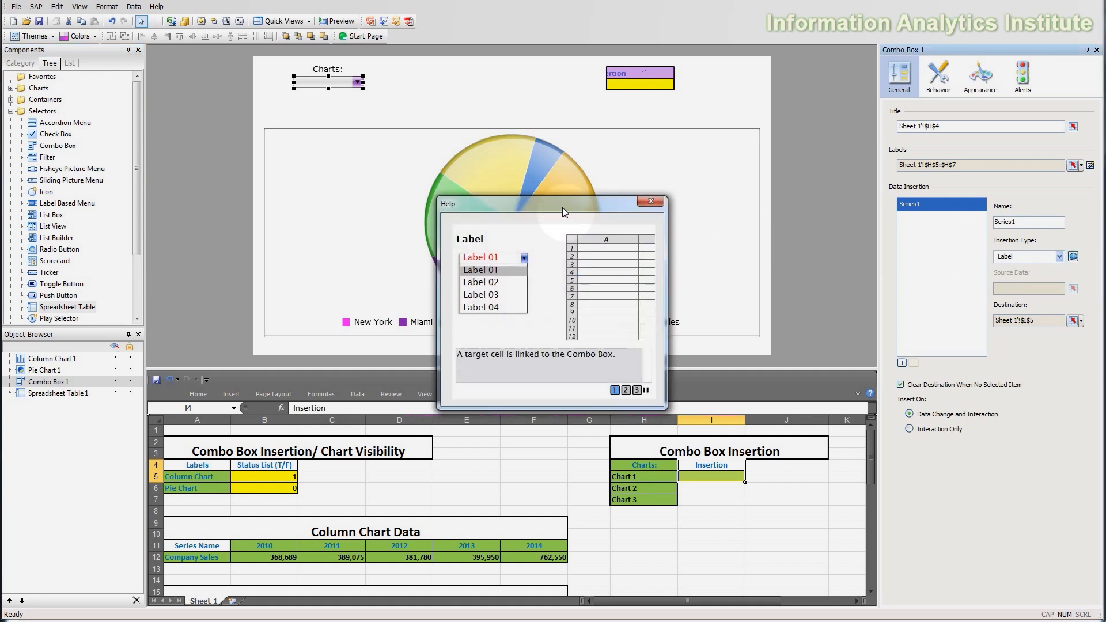
{"action": "left_click_drag", "start_coordinate": [562, 207], "coordinate": [575, 185]}
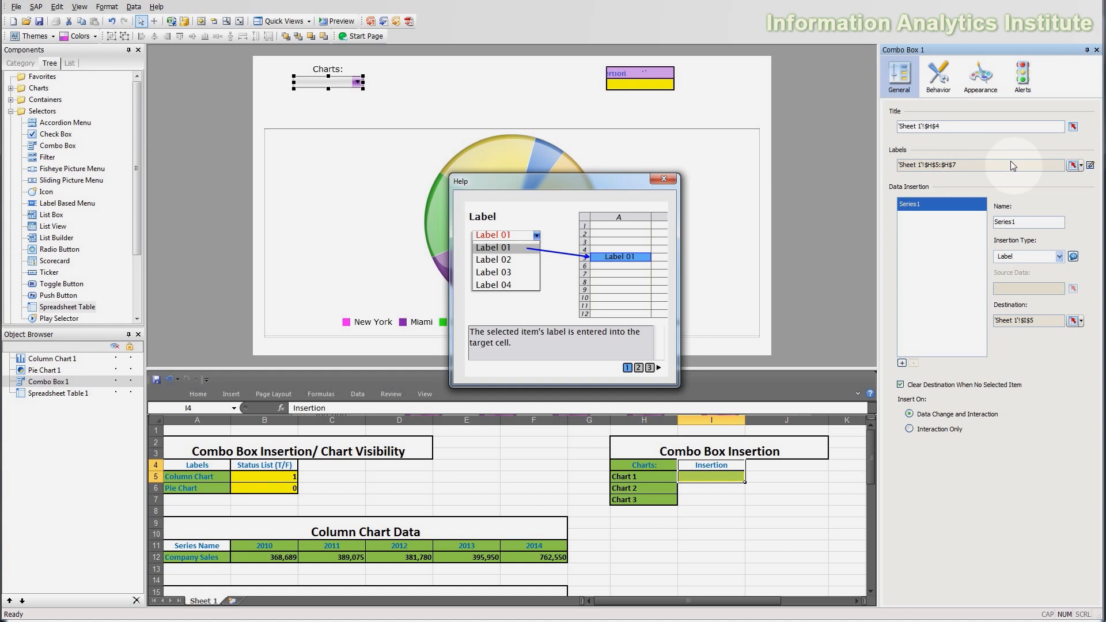
{"action": "left_click", "coordinate": [663, 179]}
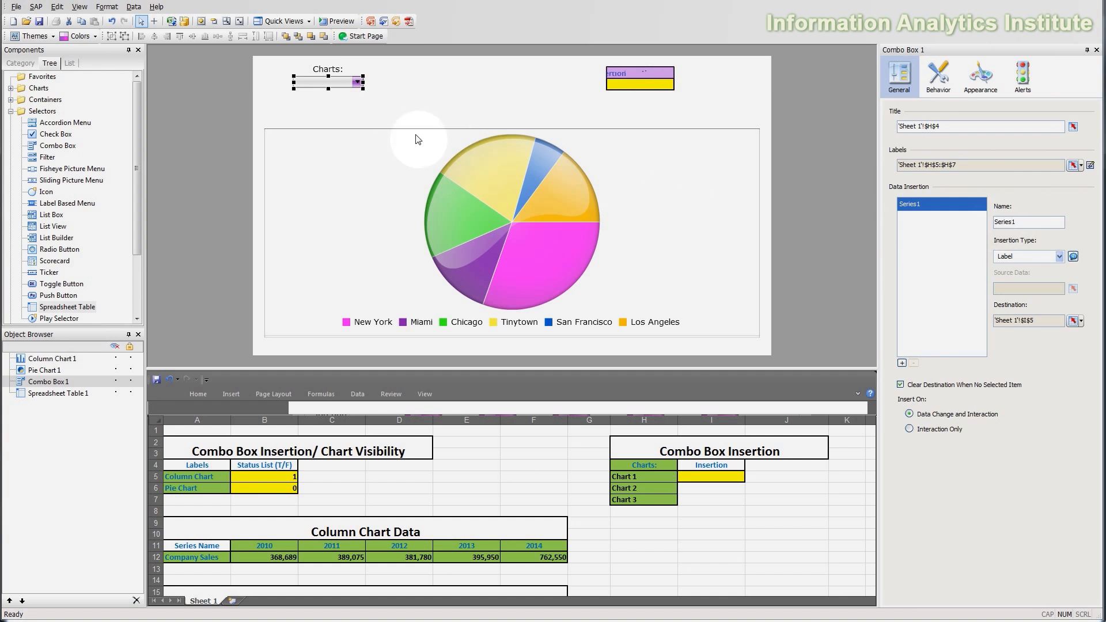
{"action": "left_click", "coordinate": [387, 111]}
{"action": "left_click", "coordinate": [346, 83]}
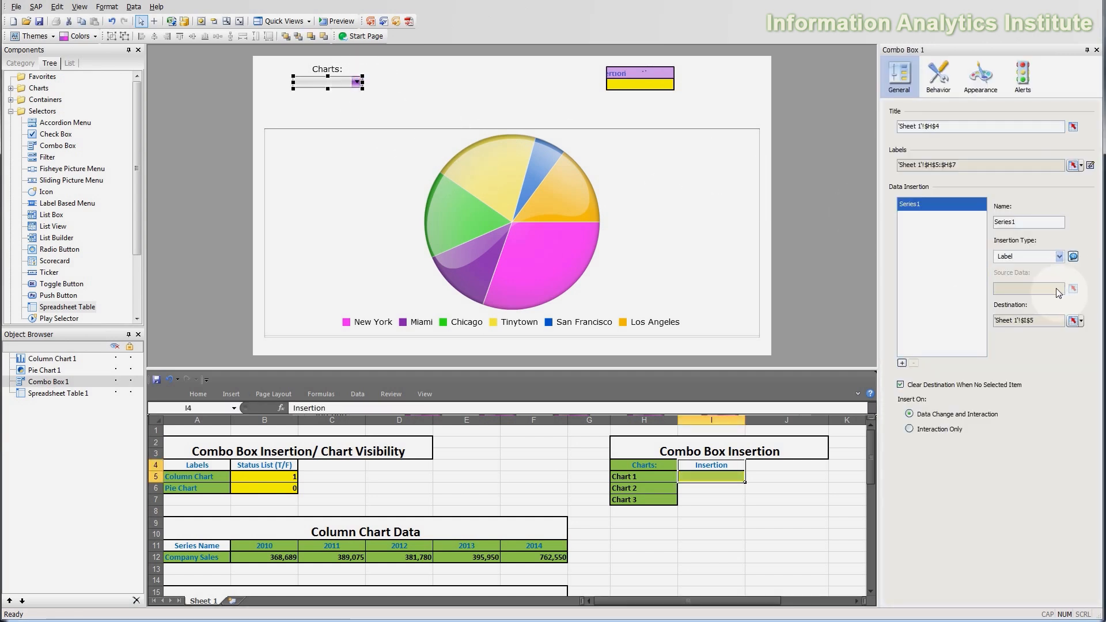
Copy the chart labels in H5:H7 into the adjacent cells G5:G7
{"action": "left_click_drag", "start_coordinate": [641, 479], "coordinate": [642, 499]}
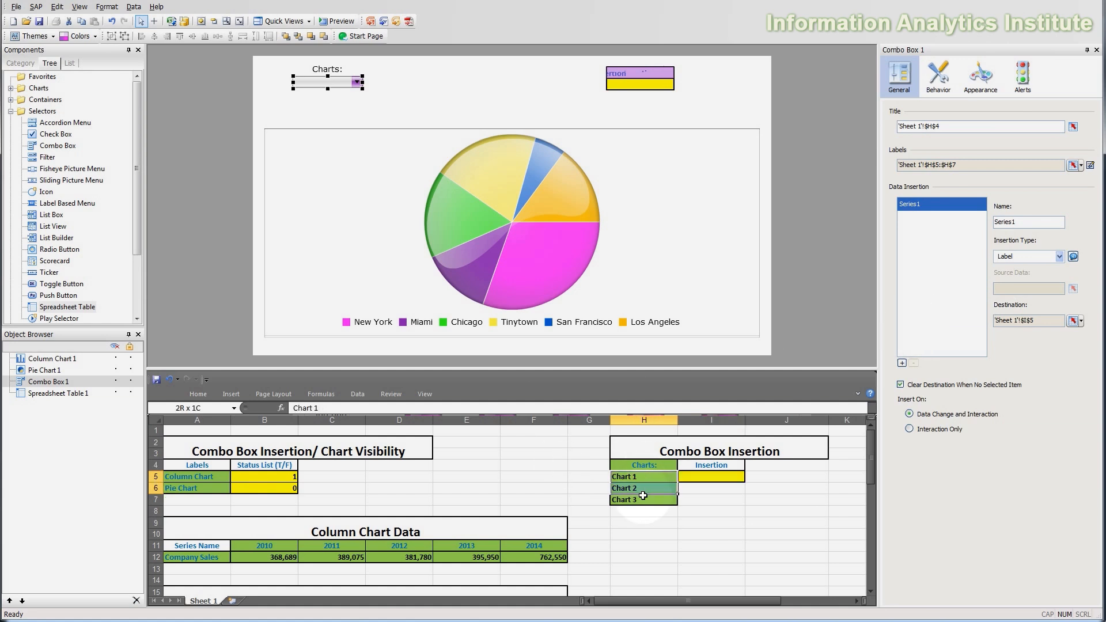
{"action": "key", "text": "ctrl+c"}
{"action": "left_click", "coordinate": [594, 477]}
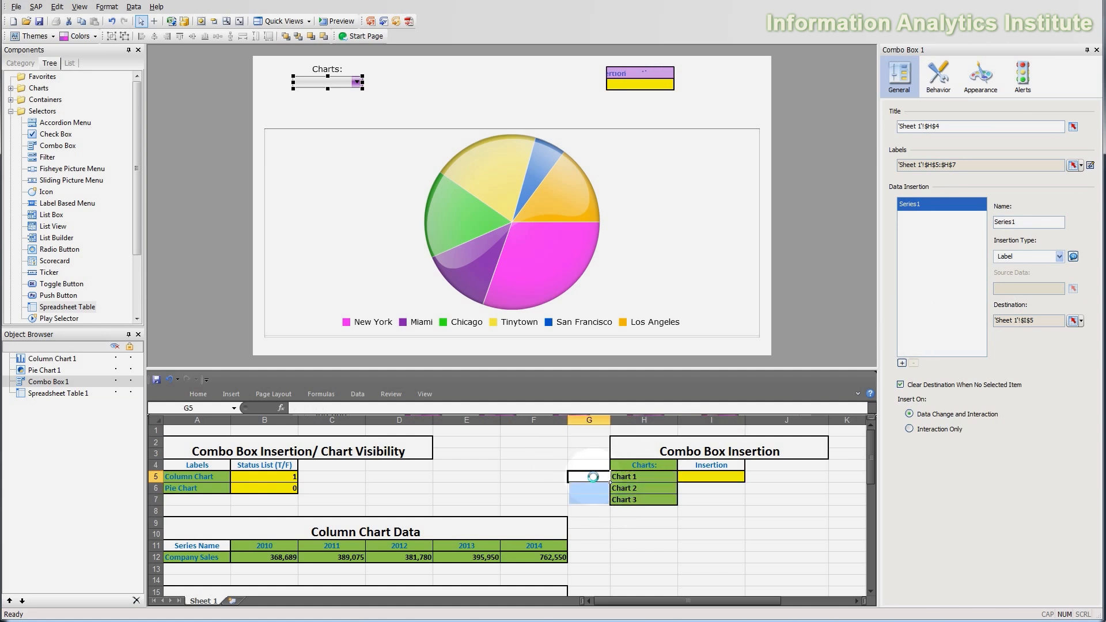
{"action": "key", "text": "ctrl+v"}
{"action": "left_click", "coordinate": [637, 521]}
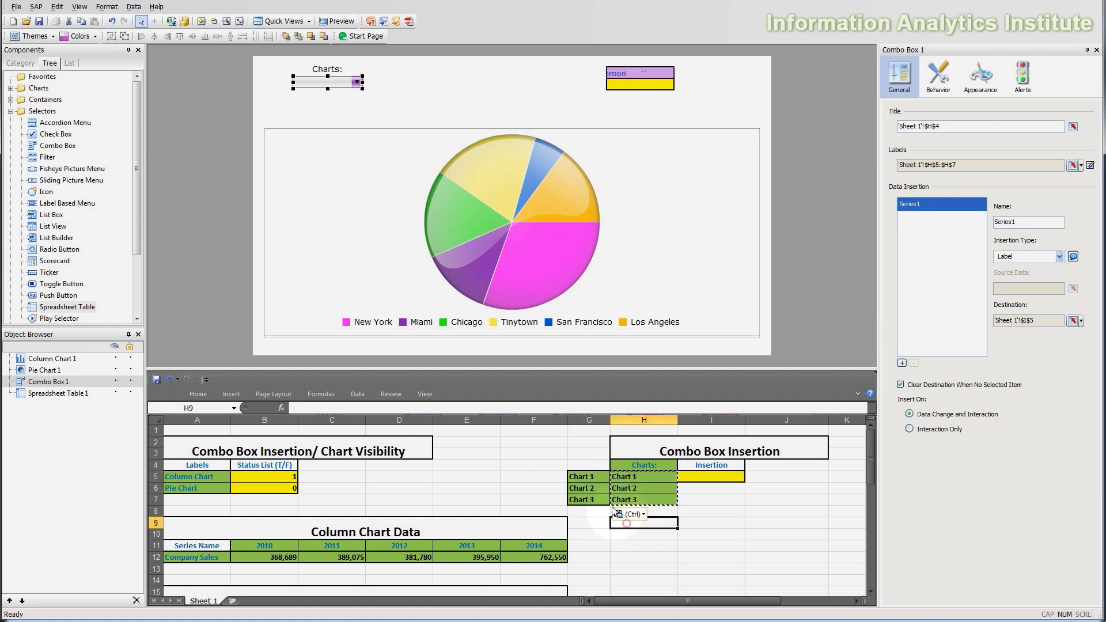
Replace the copied labels in G5:G7 with the values 5, 7 and 4
{"action": "left_click", "coordinate": [588, 476]}
{"action": "key", "text": "Delete"}
{"action": "key", "text": "Down"}
{"action": "type", "text": "7"}
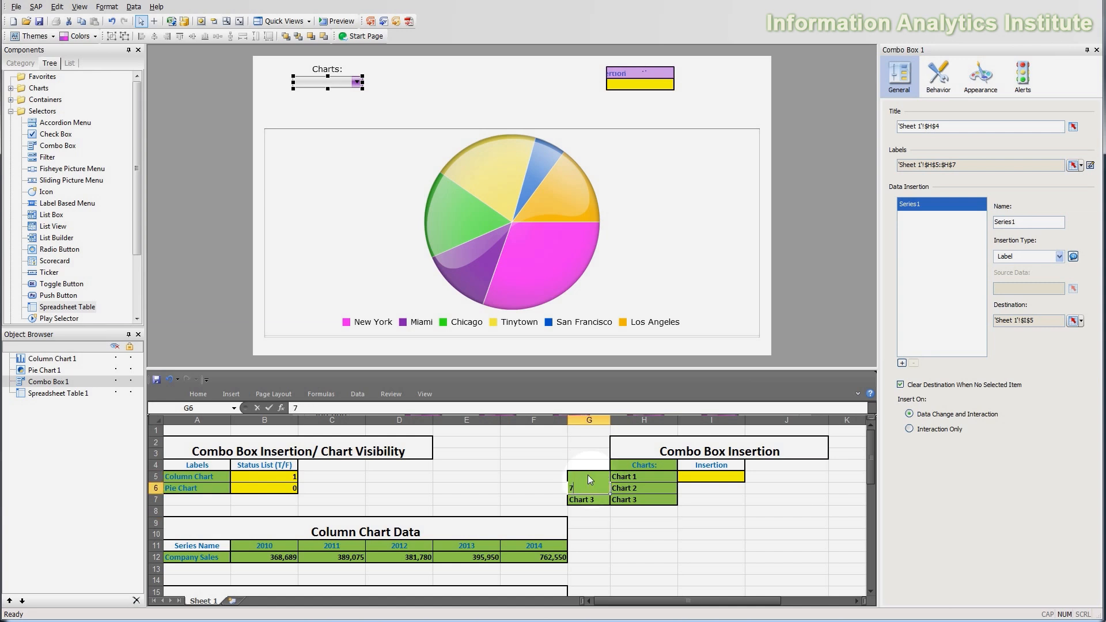
{"action": "type", "text": "4"}
{"action": "key", "text": "Return"}
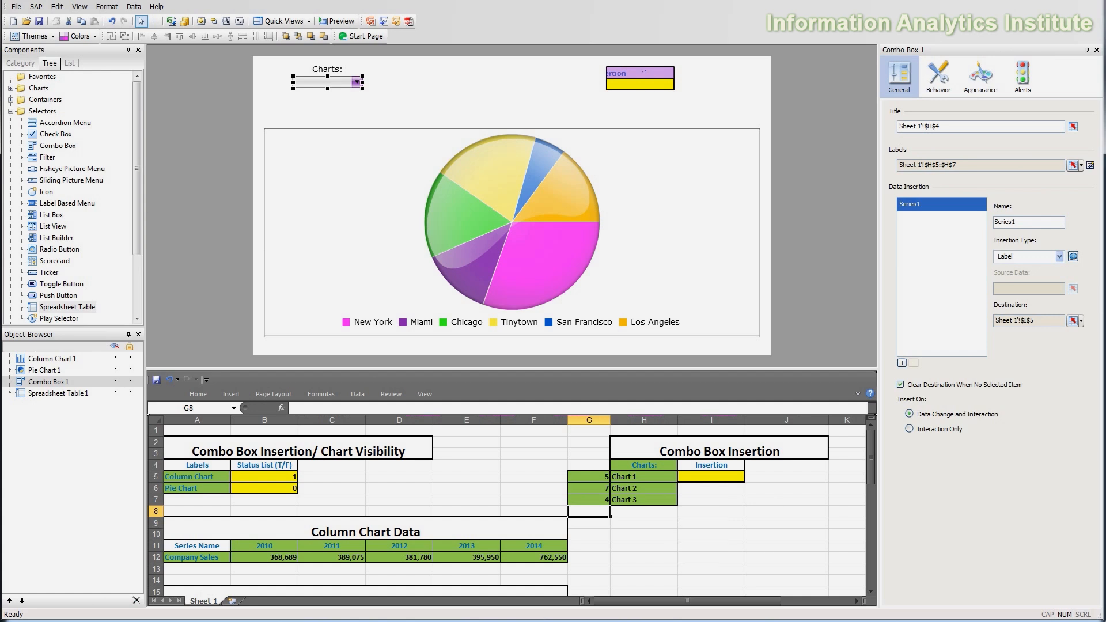
Switch the Charts combo box's insertion type to Value, view its help illustration, and close the help
{"action": "left_click", "coordinate": [1073, 256]}
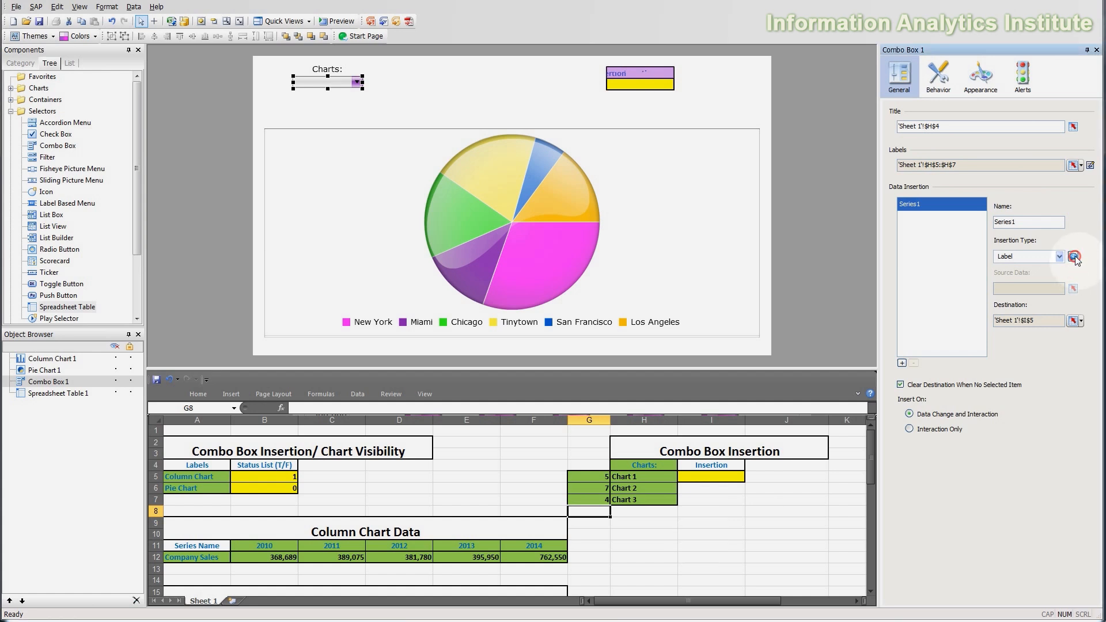
{"action": "left_click", "coordinate": [907, 282]}
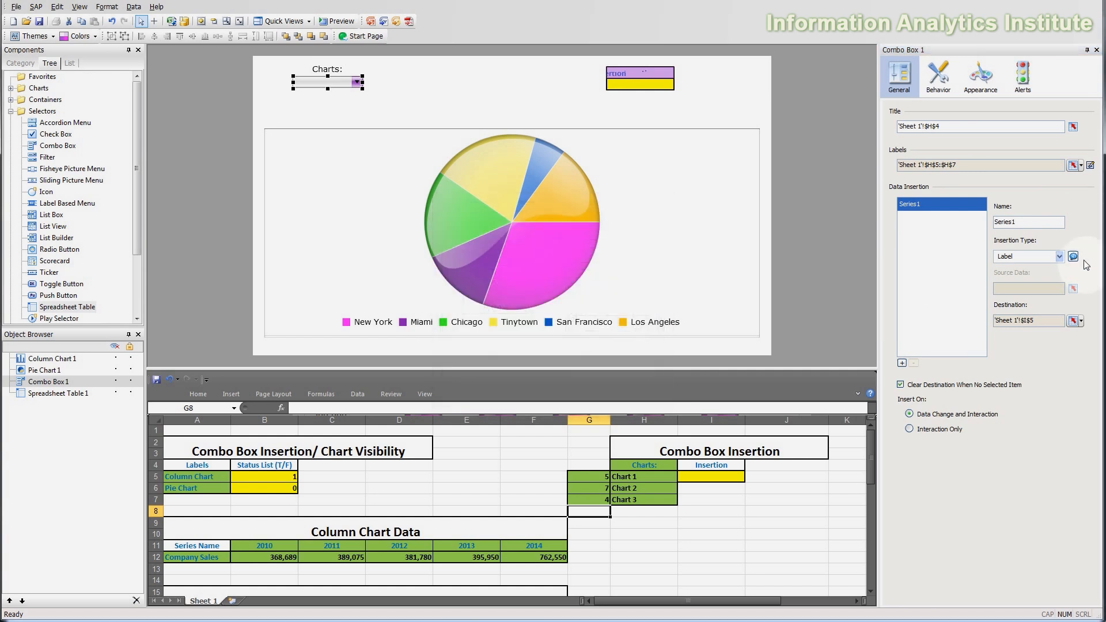
{"action": "left_click", "coordinate": [1058, 257]}
{"action": "left_click", "coordinate": [1032, 288]}
{"action": "left_click", "coordinate": [1073, 256]}
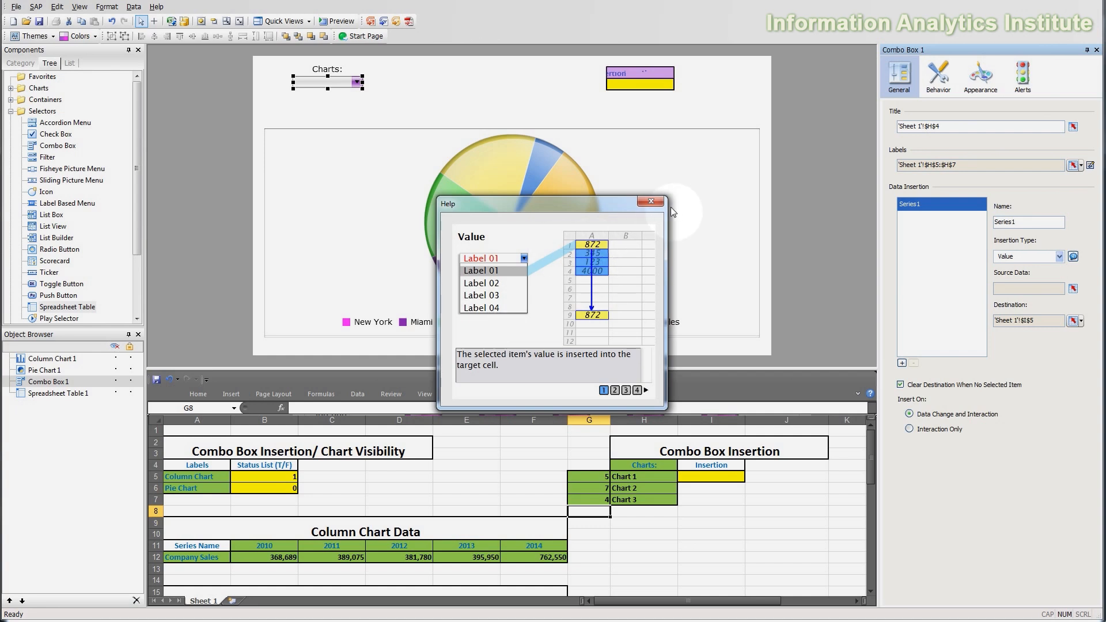
{"action": "left_click", "coordinate": [655, 197]}
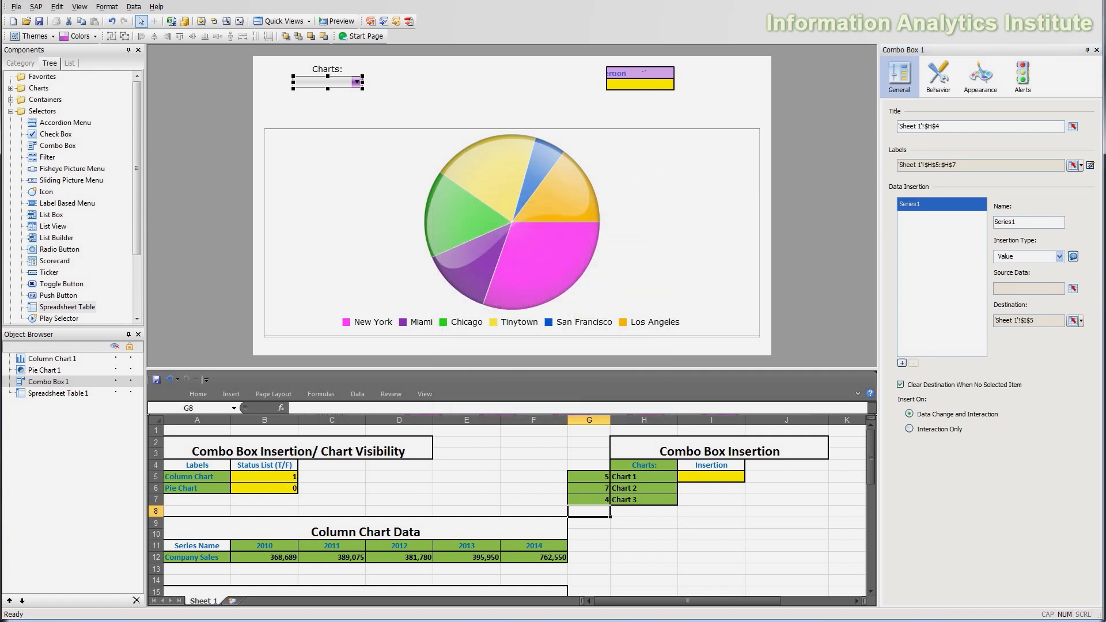
Link the combo box's source data to G5:G7 on Sheet 1 and its insertion destination to cell I5
{"action": "left_click", "coordinate": [1074, 291]}
{"action": "left_click_drag", "start_coordinate": [588, 478], "coordinate": [586, 499]}
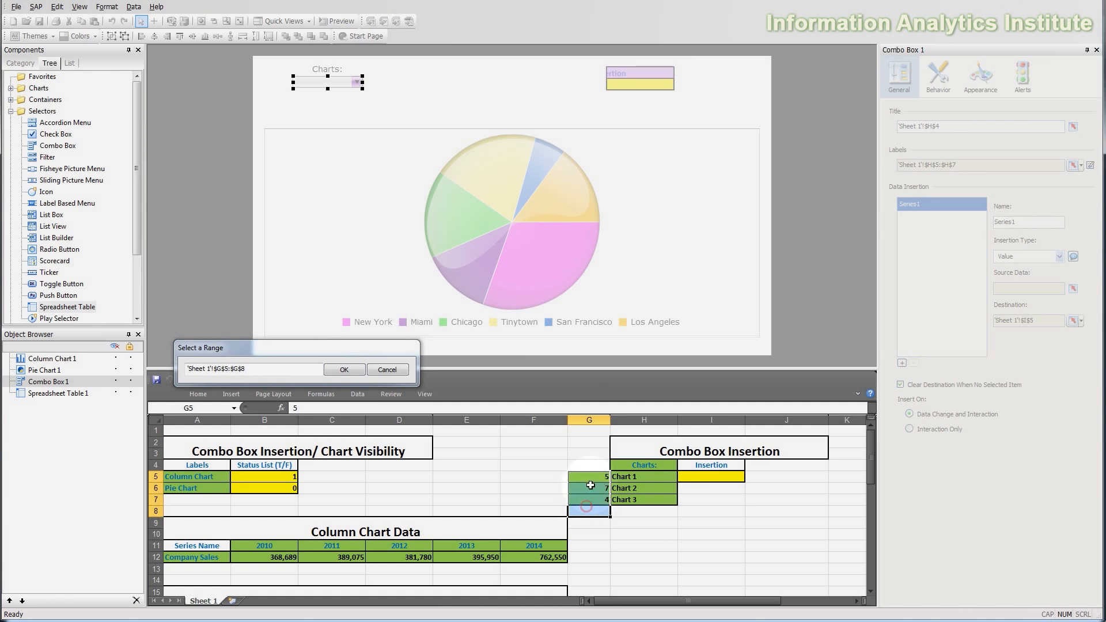
{"action": "left_click", "coordinate": [344, 370]}
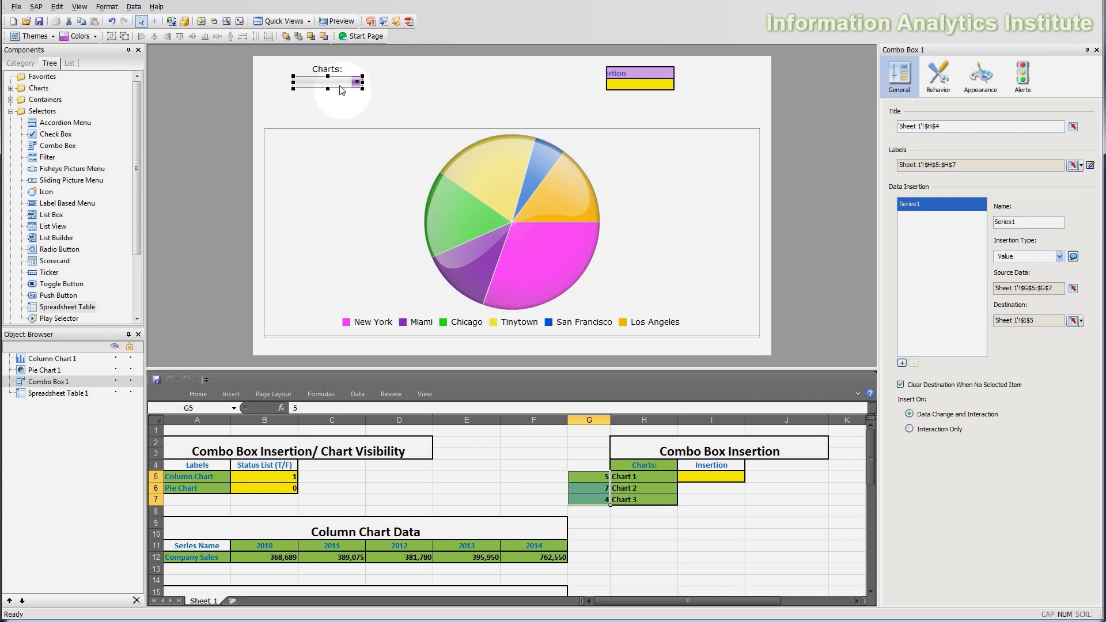
{"action": "left_click", "coordinate": [1073, 321]}
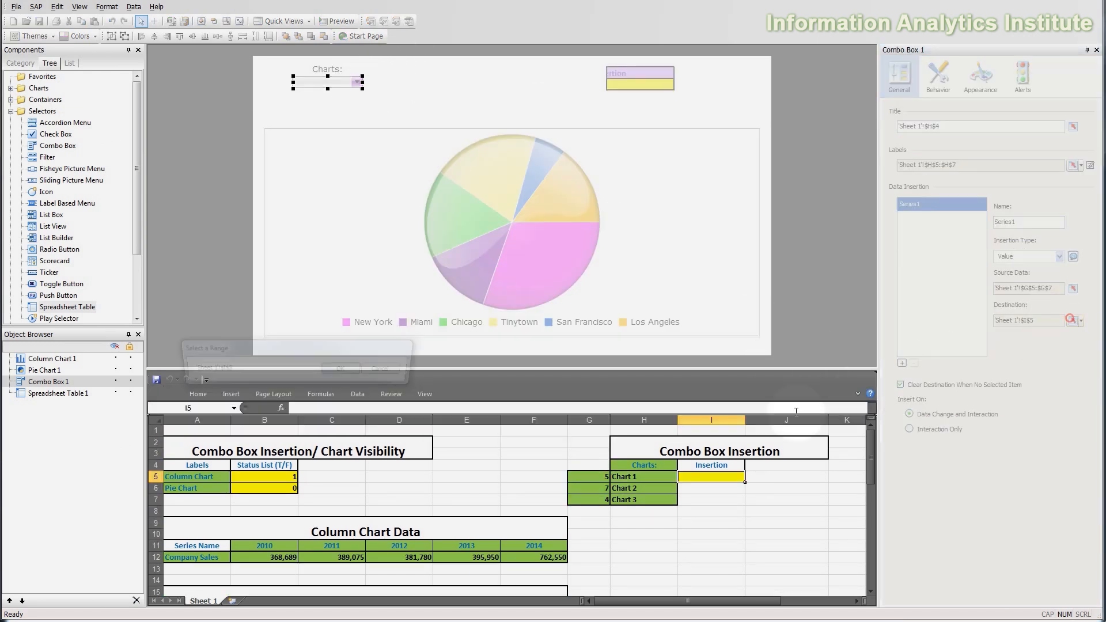
{"action": "left_click", "coordinate": [701, 476]}
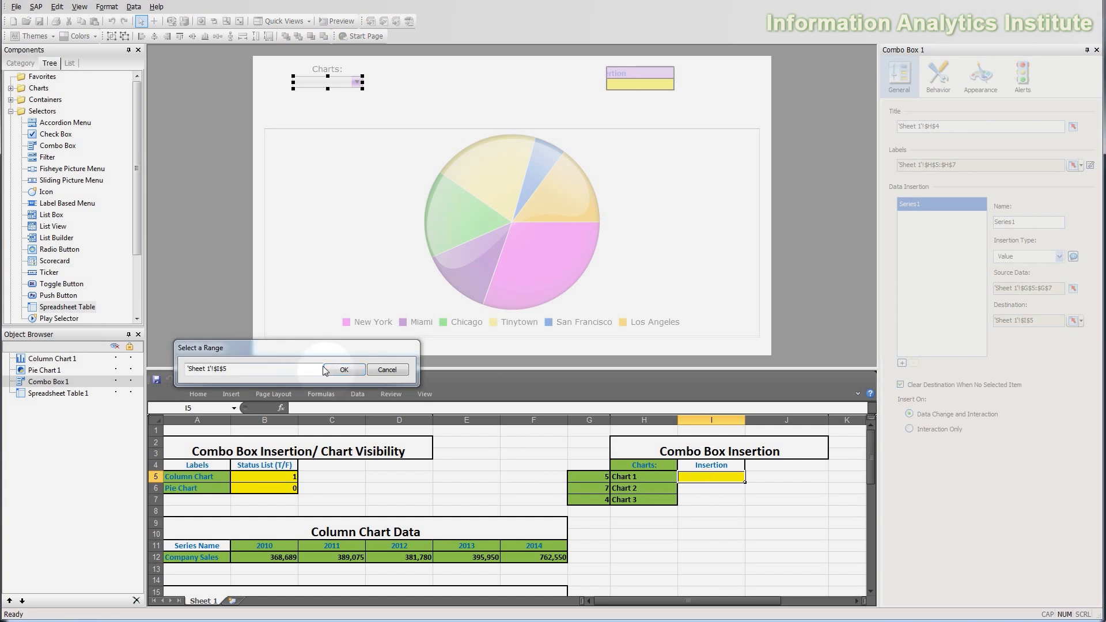
{"action": "left_click", "coordinate": [343, 372]}
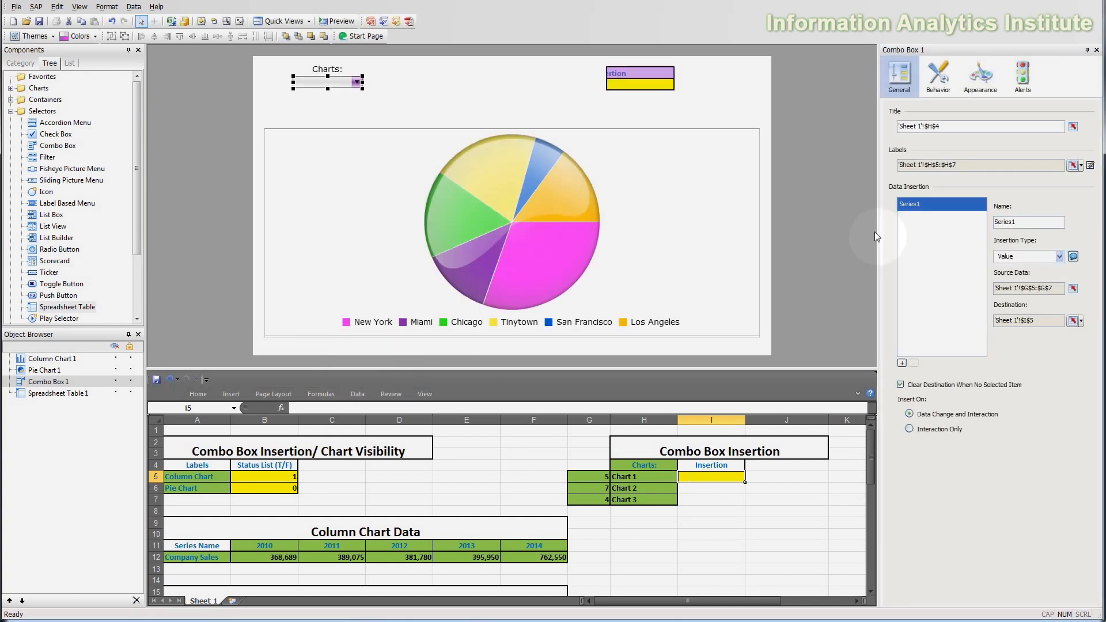
Expand the spreadsheet table's display data to G4:I7 and reposition the table to fit on the canvas
{"action": "left_click", "coordinate": [639, 78]}
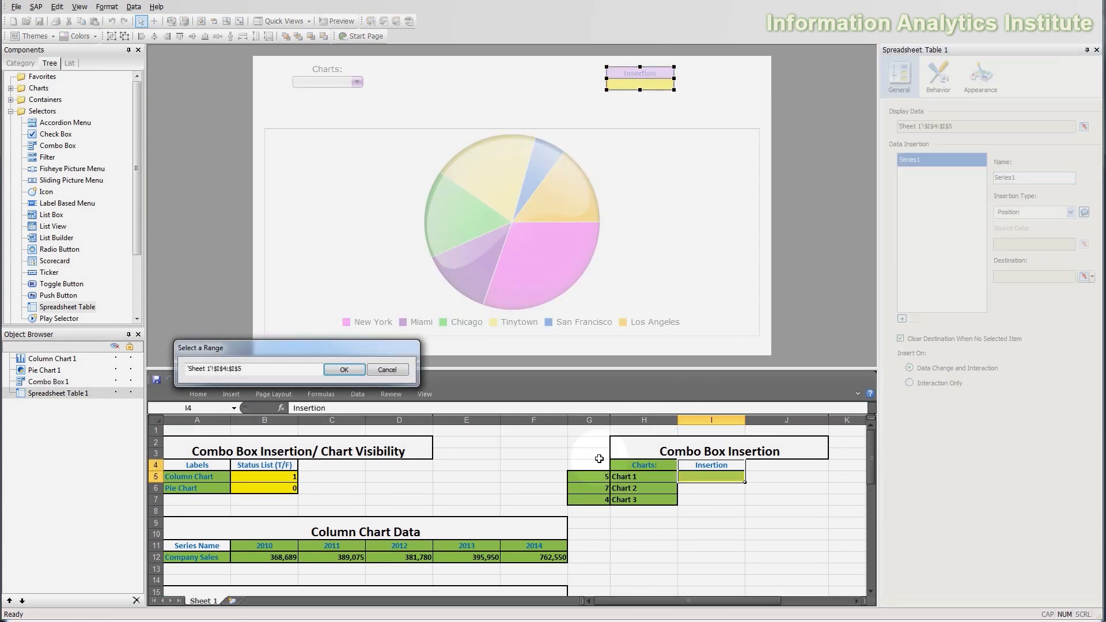
{"action": "left_click_drag", "start_coordinate": [589, 463], "coordinate": [732, 501]}
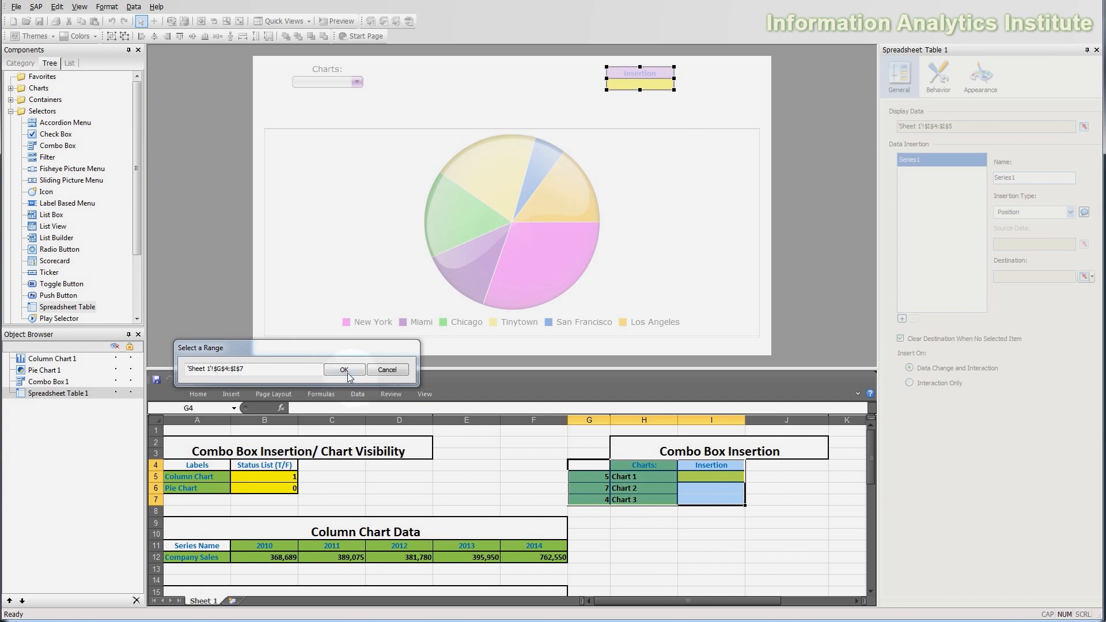
{"action": "left_click", "coordinate": [349, 370]}
{"action": "left_click", "coordinate": [686, 89]}
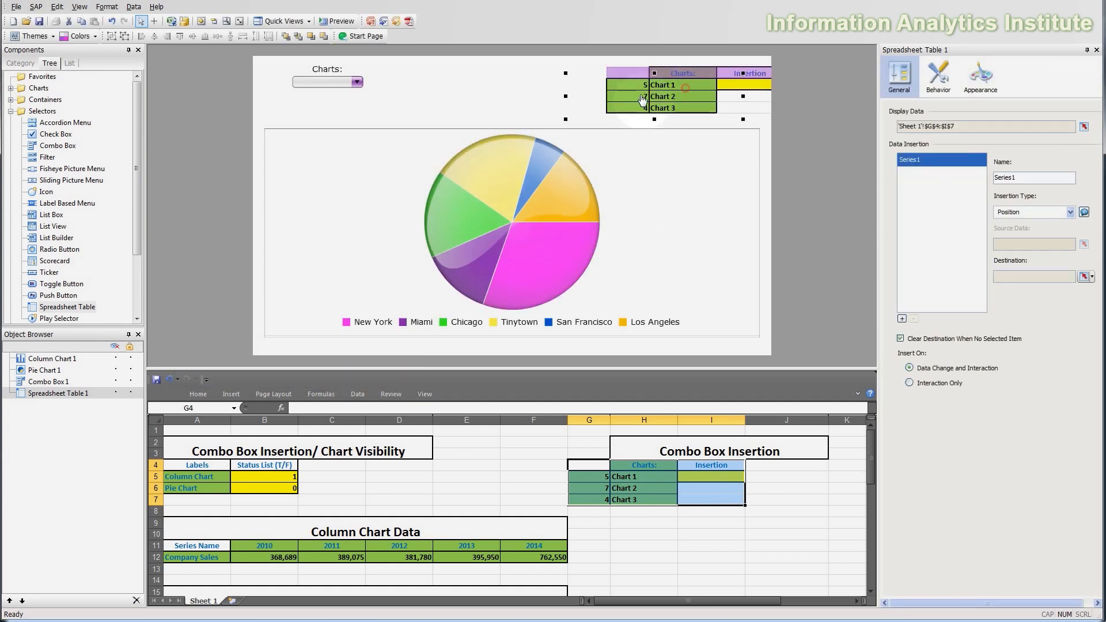
Preview the dashboard, test the value insertion with Chart 1, Chart 3 and Chart 2, and return to the design view
{"action": "left_click", "coordinate": [338, 21]}
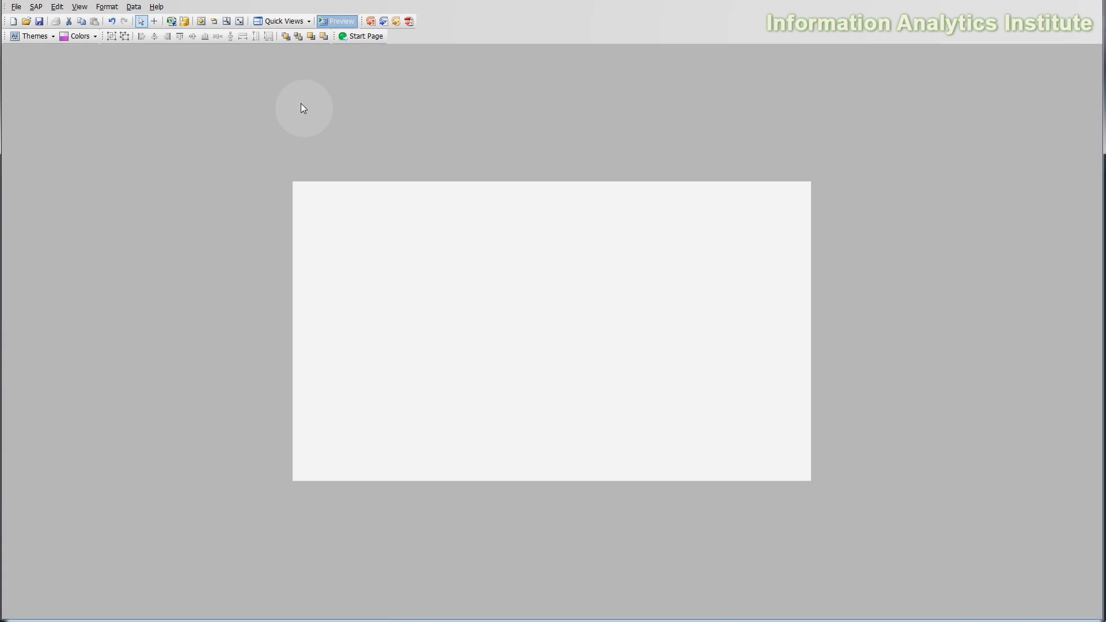
{"action": "left_click", "coordinate": [388, 208]}
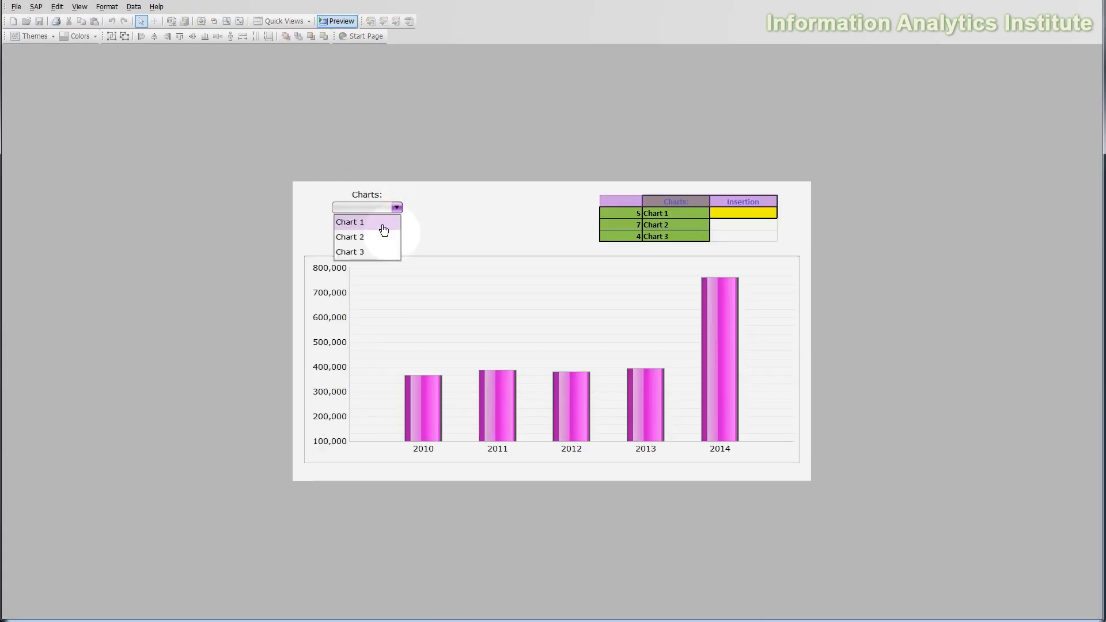
{"action": "left_click", "coordinate": [383, 217]}
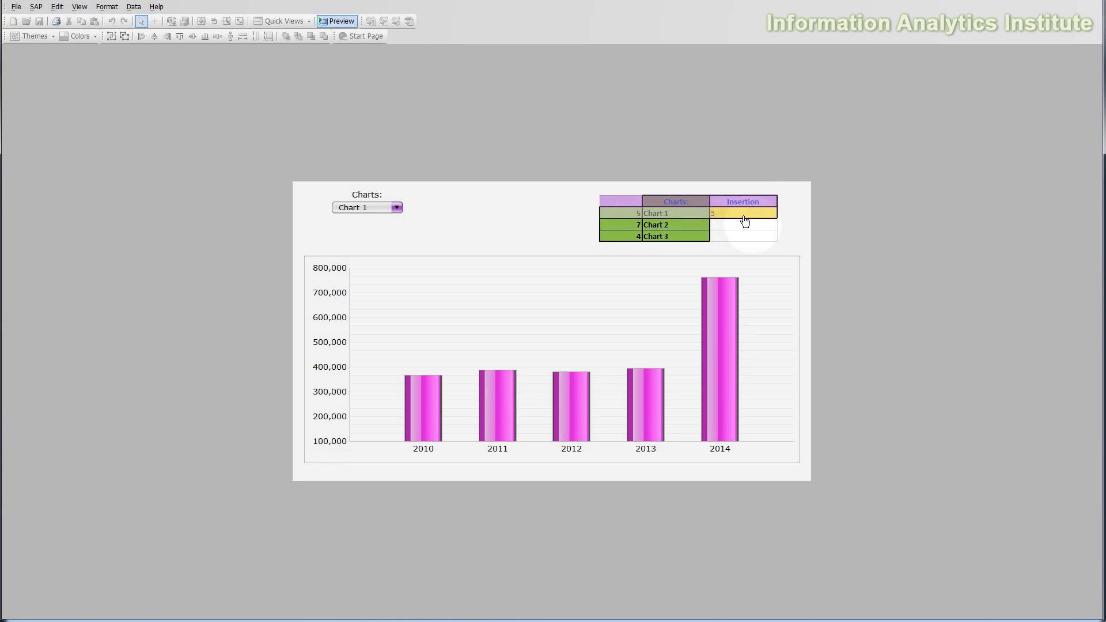
{"action": "left_click", "coordinate": [398, 208]}
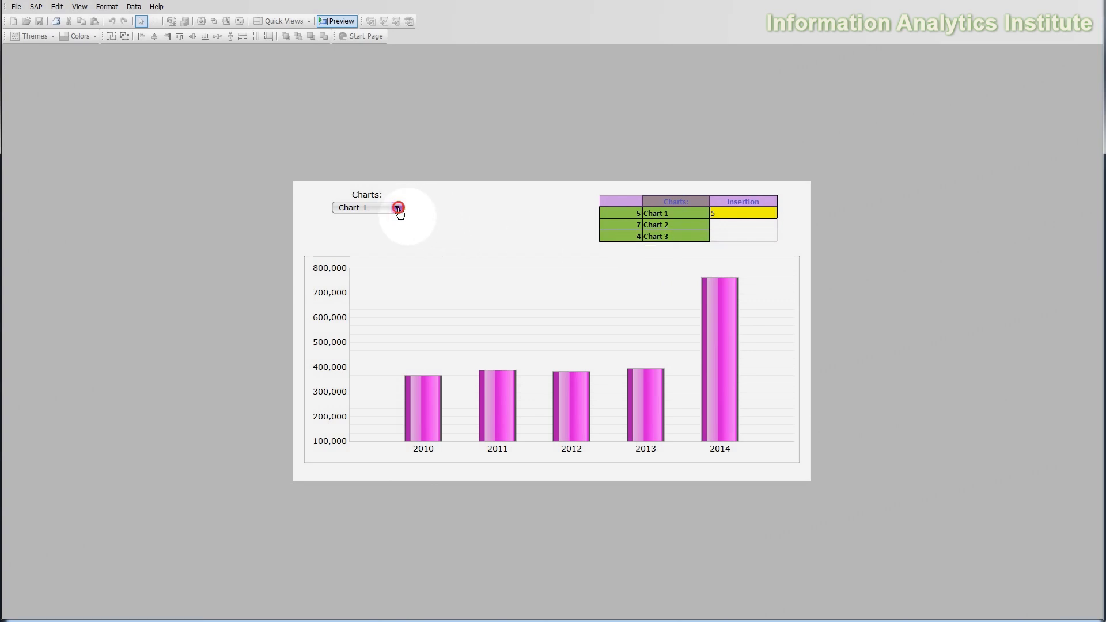
{"action": "left_click", "coordinate": [373, 252]}
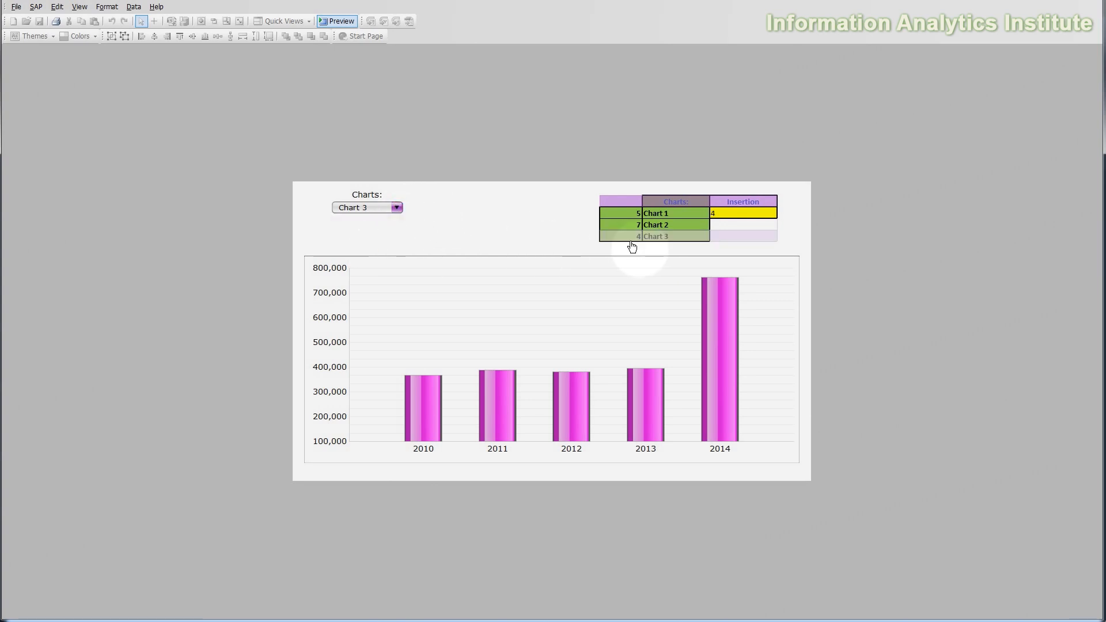
{"action": "left_click", "coordinate": [387, 211]}
{"action": "left_click", "coordinate": [374, 235]}
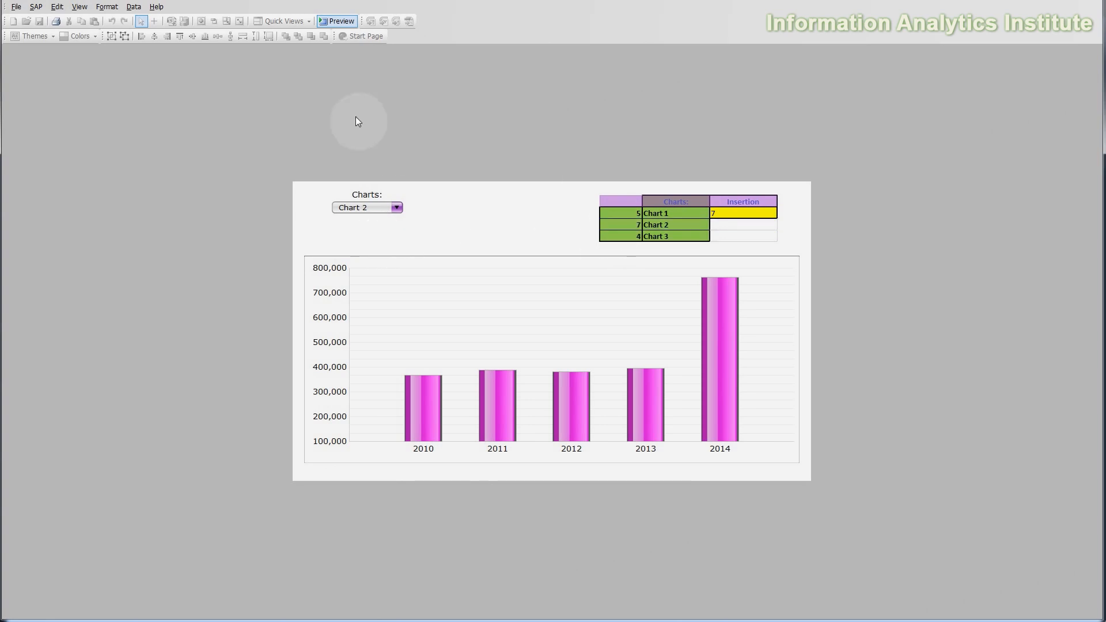
{"action": "left_click", "coordinate": [334, 20]}
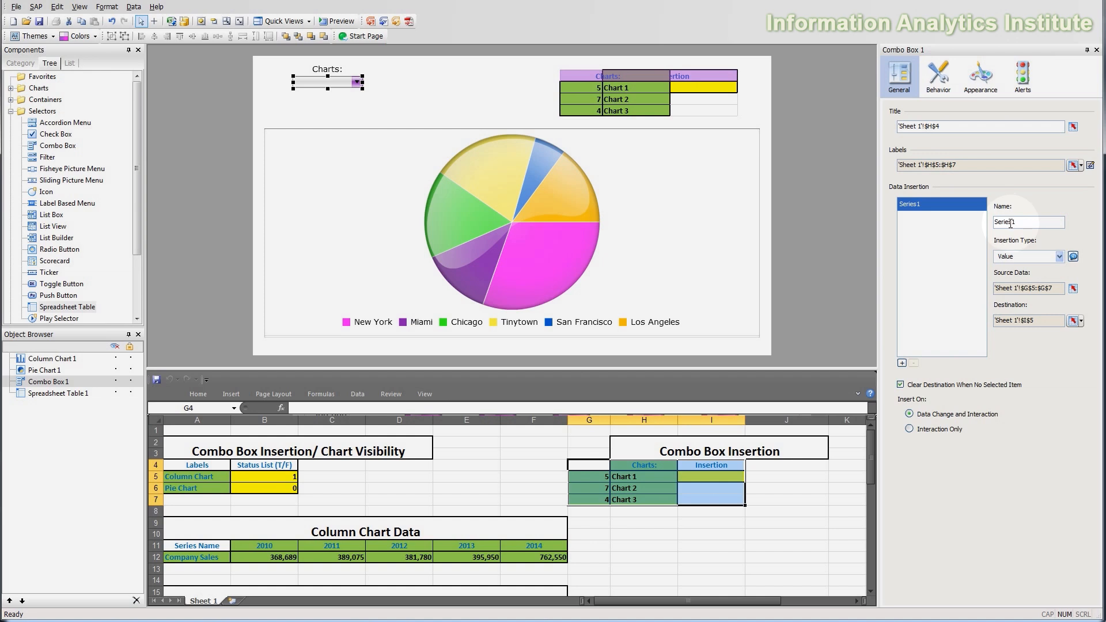
Change the Charts combo box's insertion type to Row, view its help illustration, and close the help
{"action": "left_click", "coordinate": [1059, 256]}
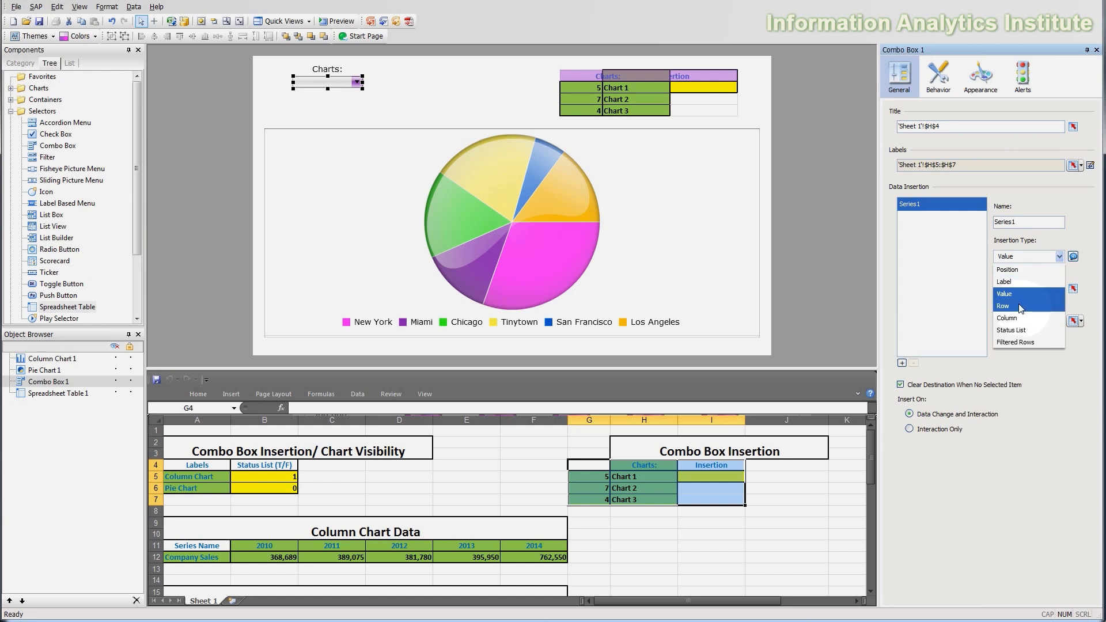
{"action": "left_click", "coordinate": [1019, 306]}
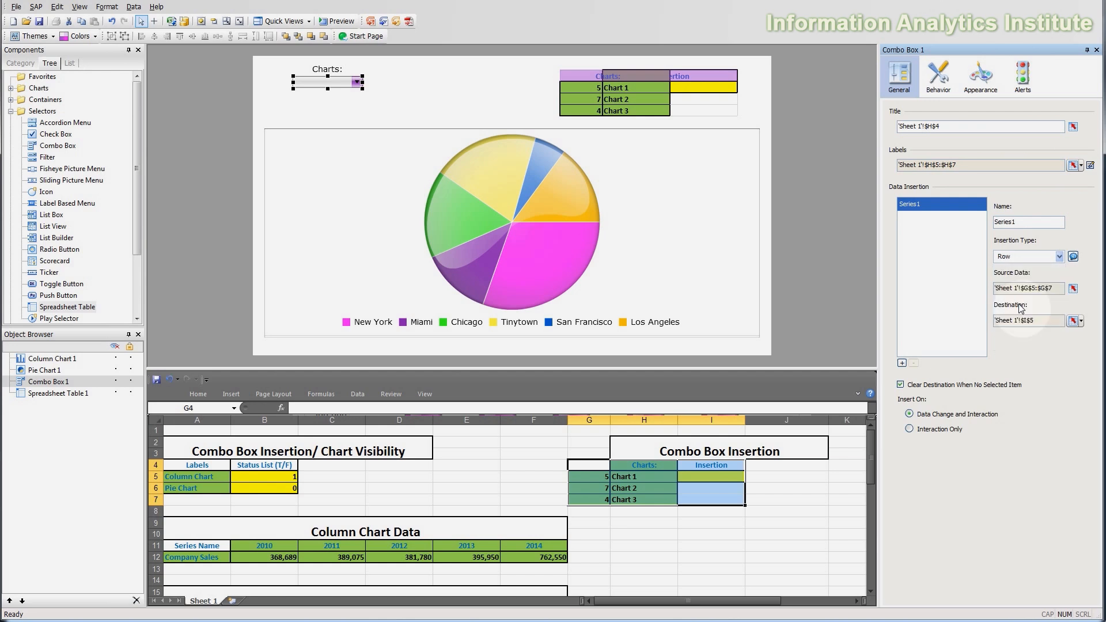
{"action": "left_click", "coordinate": [1074, 256]}
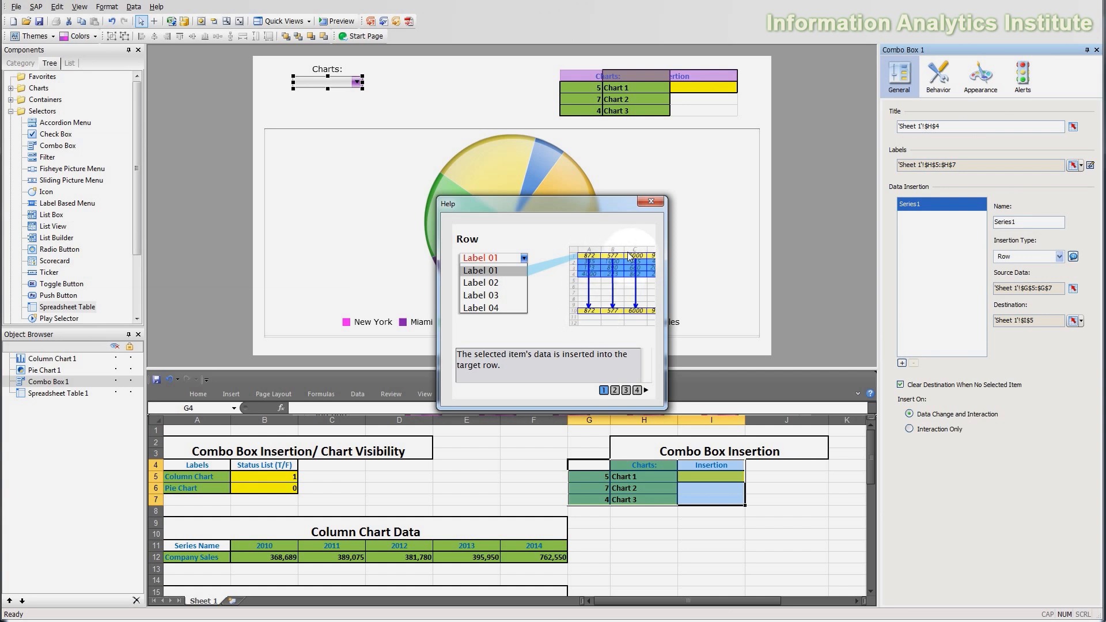
{"action": "left_click", "coordinate": [651, 203]}
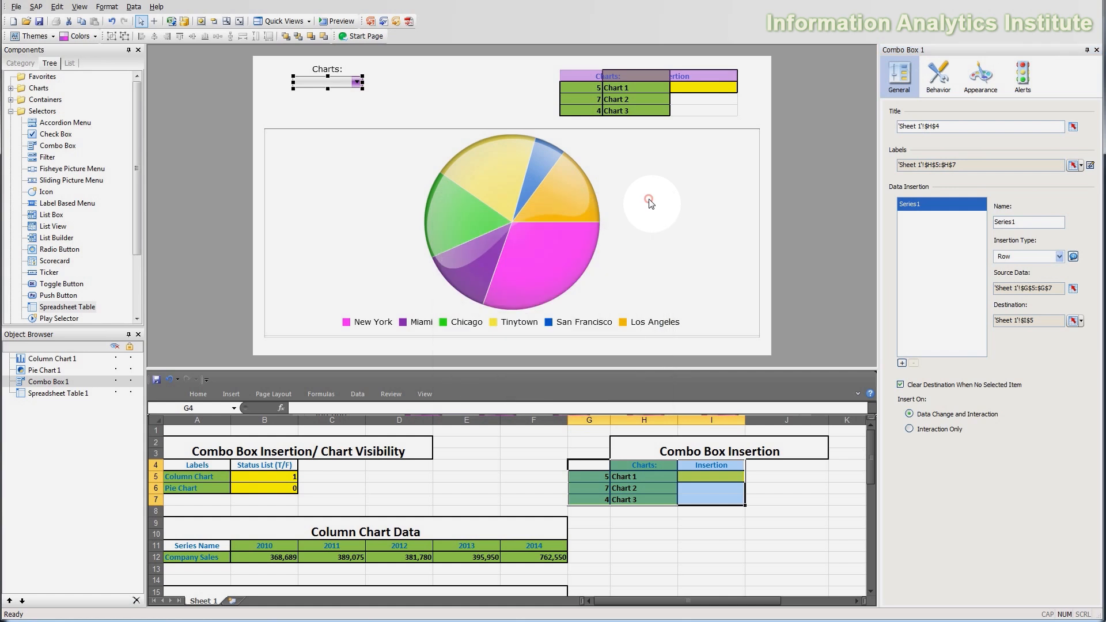
Set the combo box's source data for the row insertion to the range G5:H7
{"action": "left_click", "coordinate": [1073, 289]}
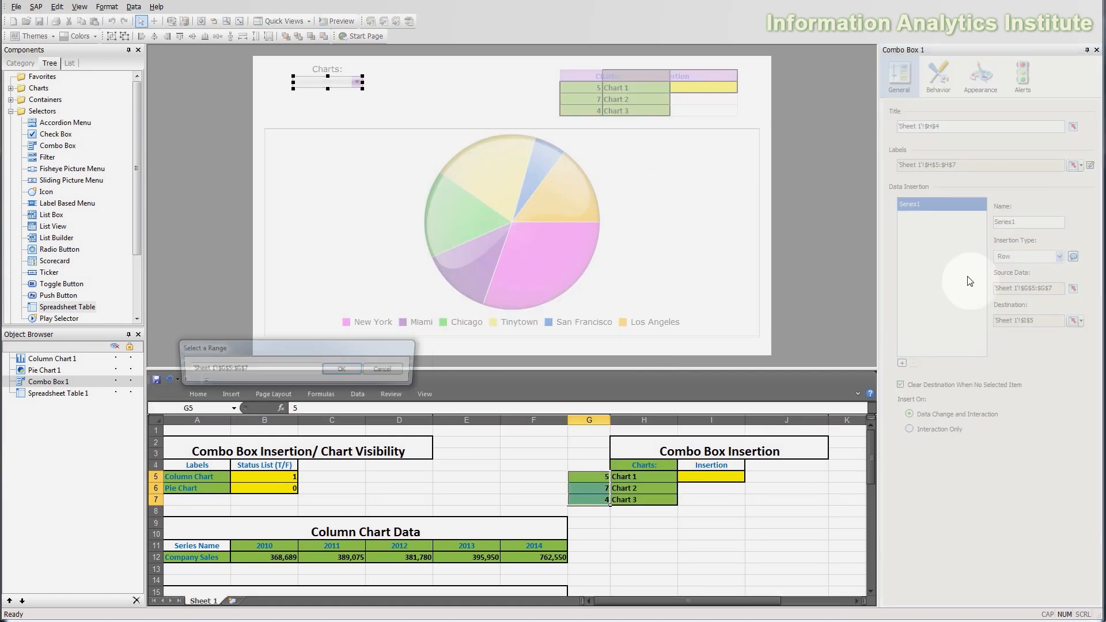
{"action": "left_click_drag", "start_coordinate": [591, 476], "coordinate": [640, 499]}
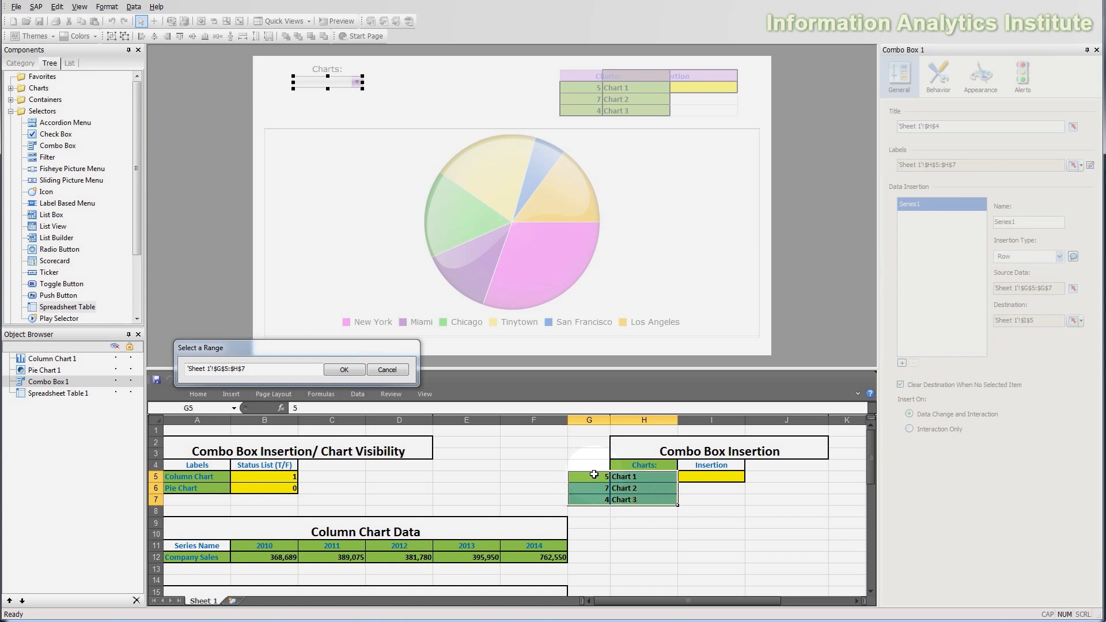
{"action": "left_click", "coordinate": [342, 370]}
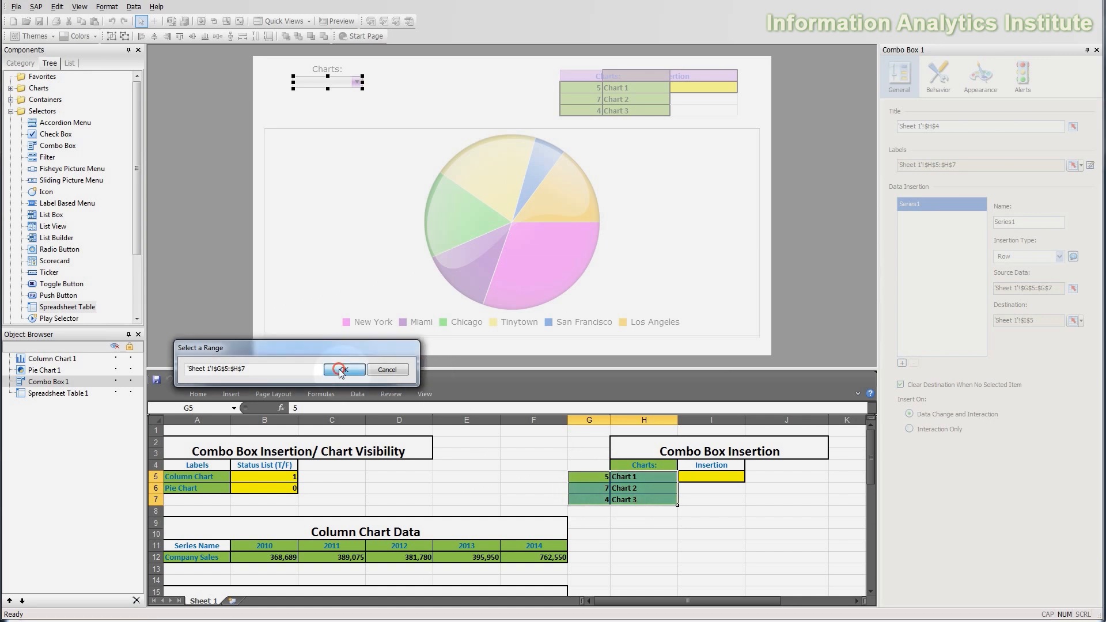
Copy the yellow insertion cell I5 into J5 to make a two-cell destination row
{"action": "left_click", "coordinate": [703, 479]}
{"action": "key", "text": "ctrl+c"}
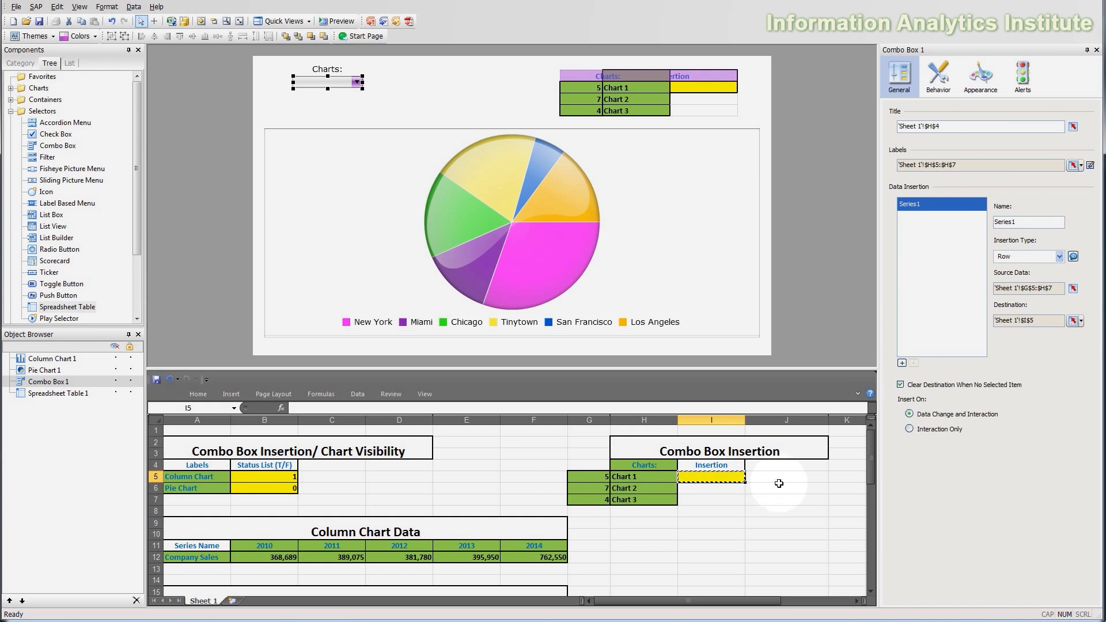
{"action": "left_click", "coordinate": [773, 476]}
{"action": "key", "text": "ctrl+v"}
{"action": "key", "text": "Escape"}
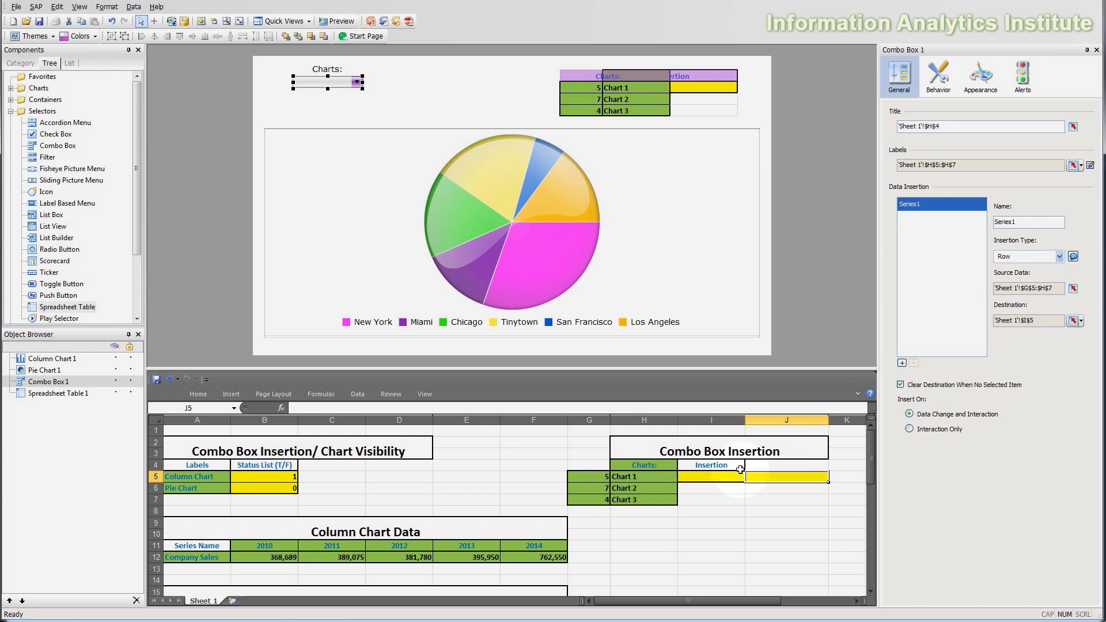
{"action": "left_click_drag", "start_coordinate": [732, 476], "coordinate": [772, 476]}
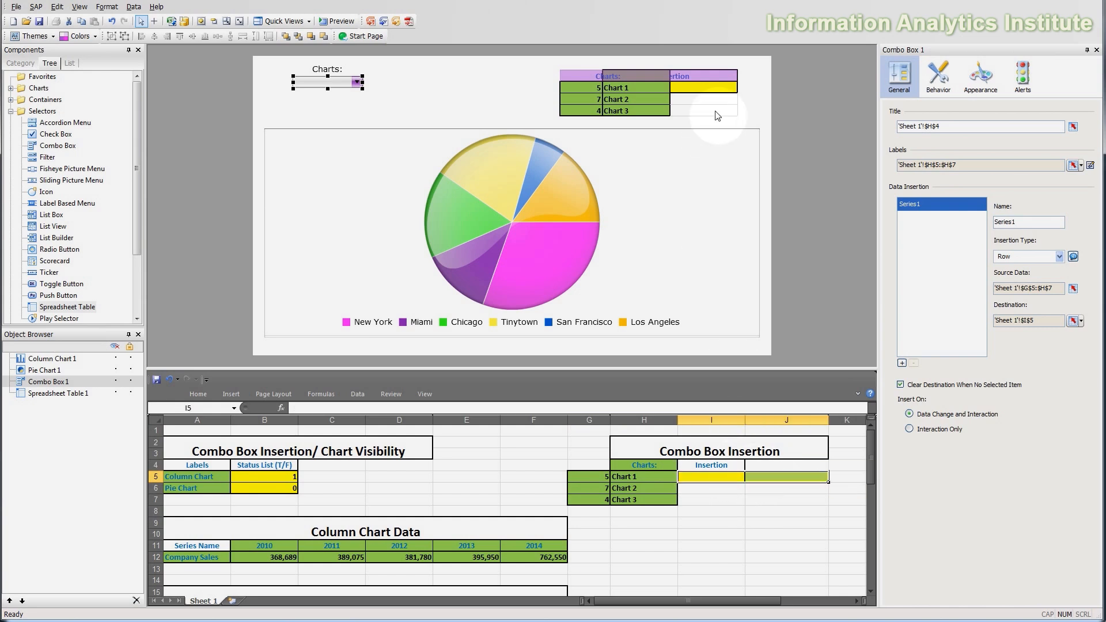
Set the combo box's row insertion destination to the range I5:J5
{"action": "left_click", "coordinate": [1073, 321]}
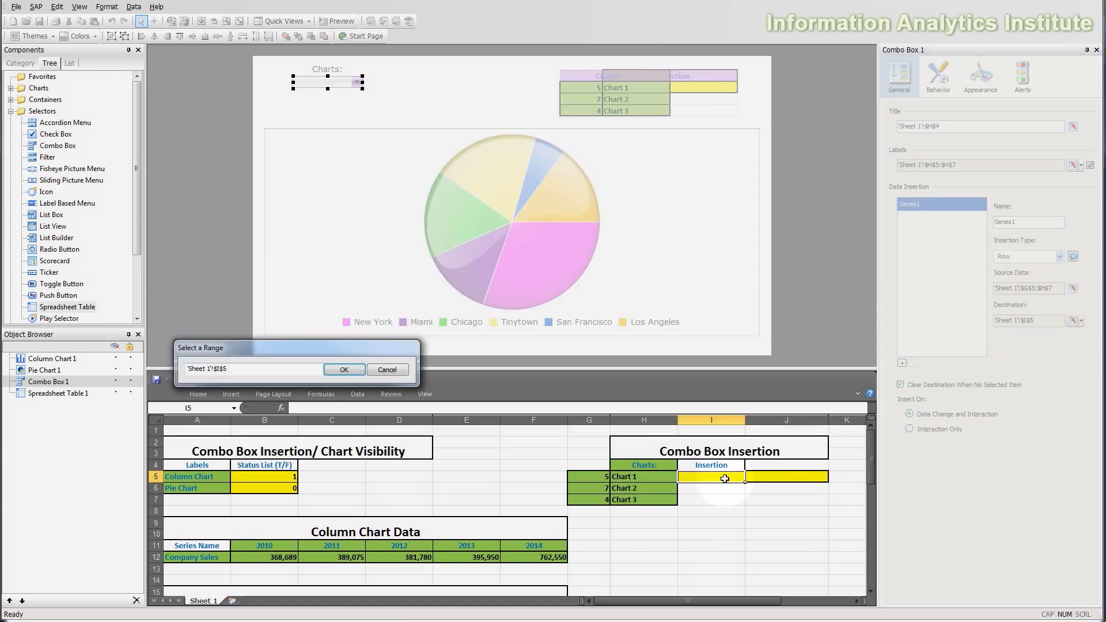
{"action": "left_click_drag", "start_coordinate": [776, 475], "coordinate": [724, 472]}
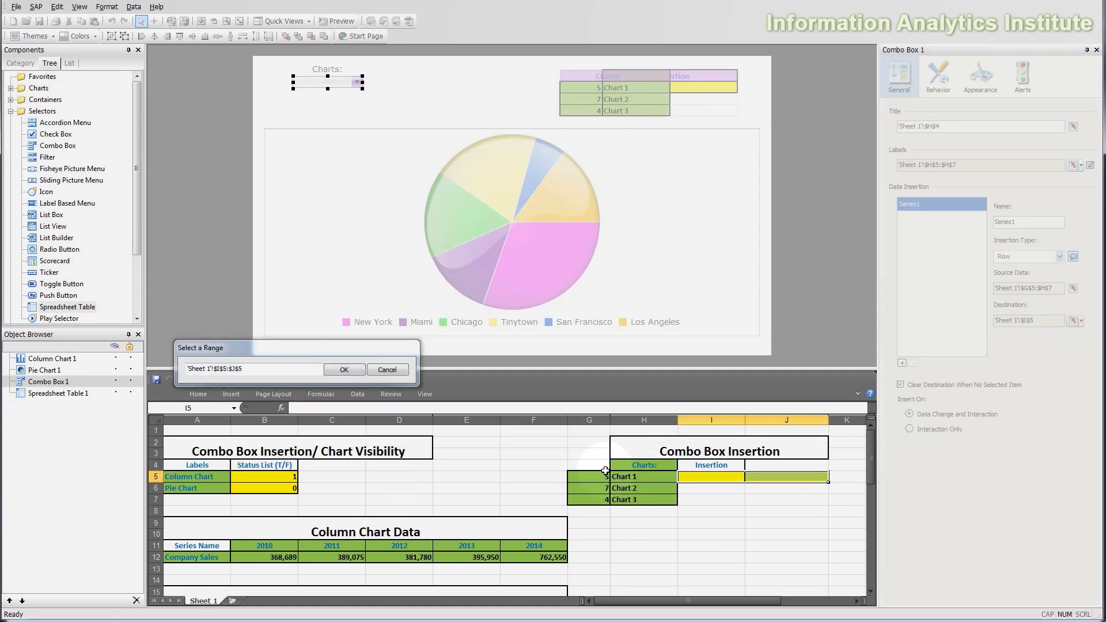
{"action": "left_click", "coordinate": [349, 370]}
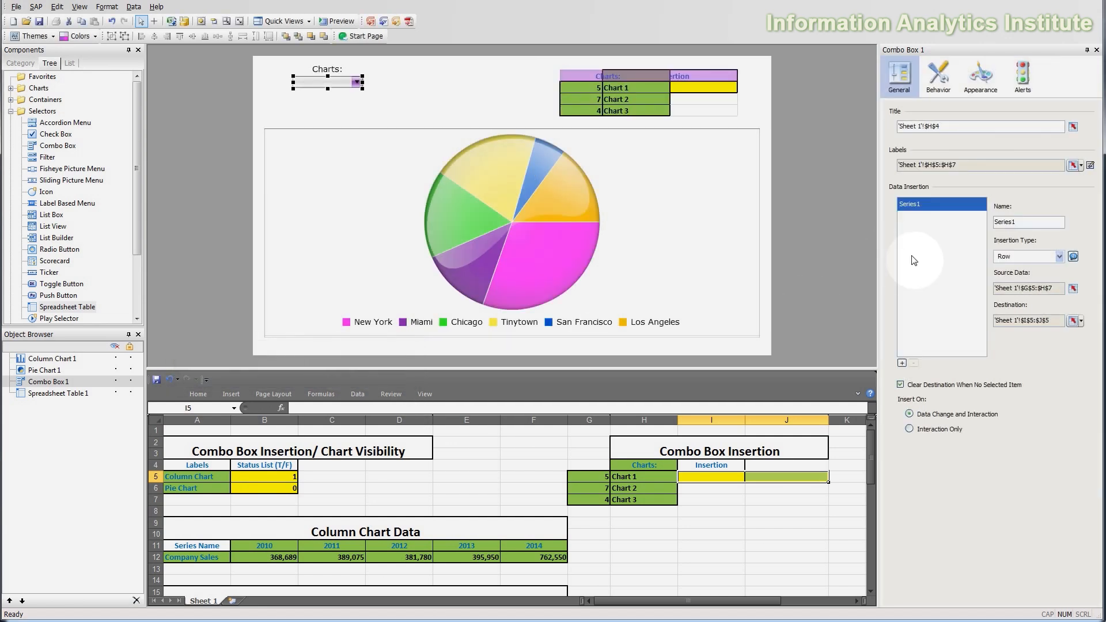
Shift the spreadsheet table toward the combo box and extend its display data to G4:J7
{"action": "left_click_drag", "start_coordinate": [635, 77], "coordinate": [570, 80]}
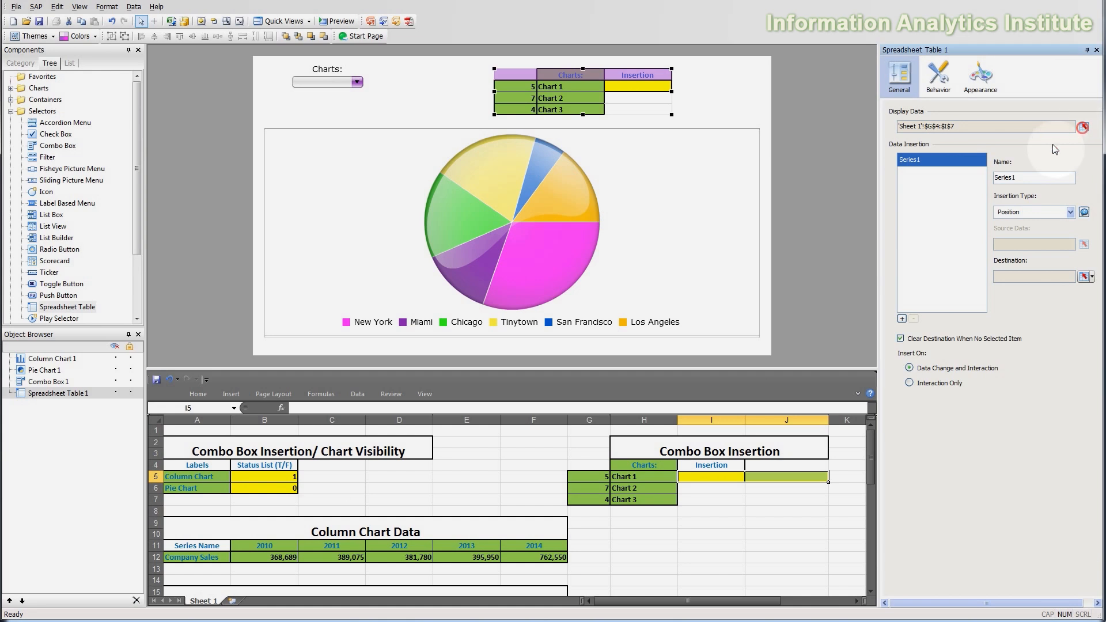
{"action": "left_click", "coordinate": [1084, 126]}
{"action": "left_click_drag", "start_coordinate": [589, 466], "coordinate": [781, 503]}
{"action": "left_click", "coordinate": [343, 370]}
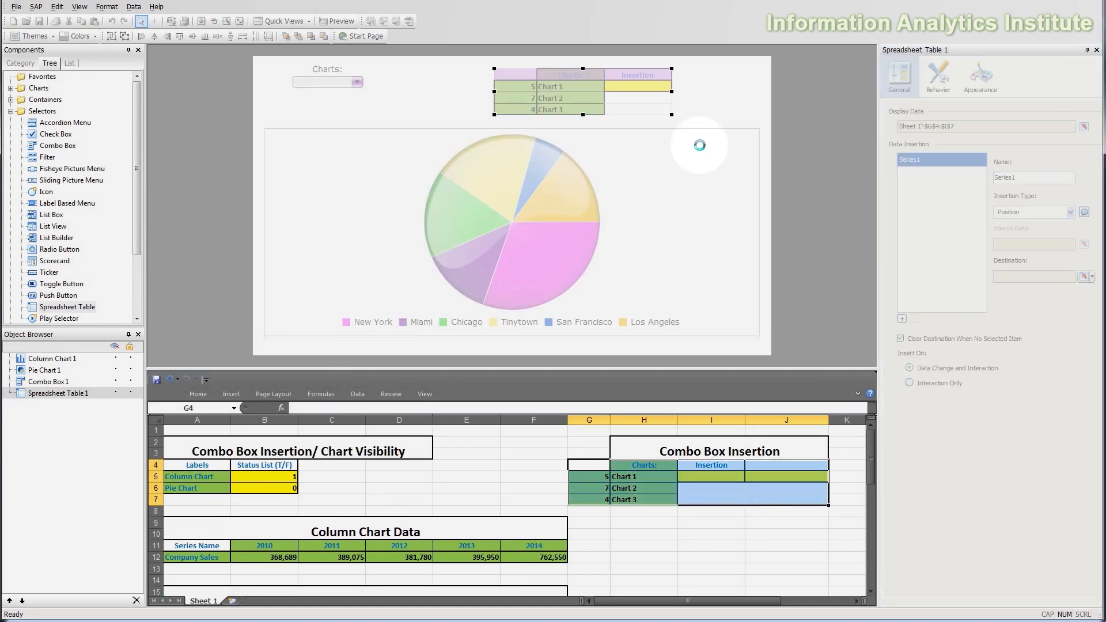
{"action": "left_click", "coordinate": [735, 129]}
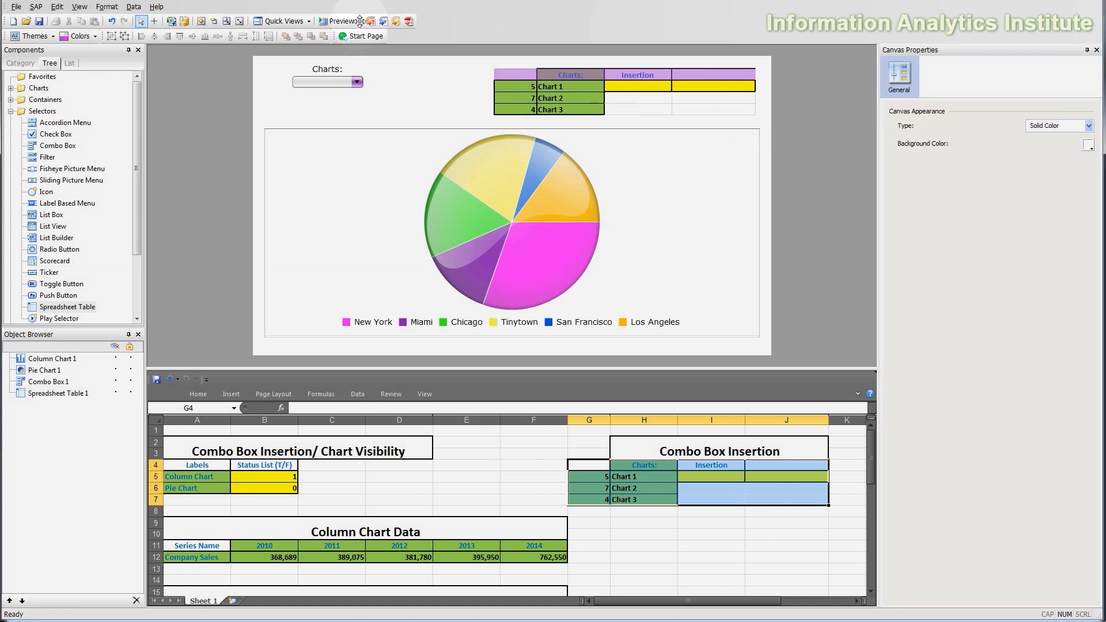
Preview the dashboard and test the row insertion by selecting Chart 1 and Chart 3 in the combo box
{"action": "left_click", "coordinate": [340, 21]}
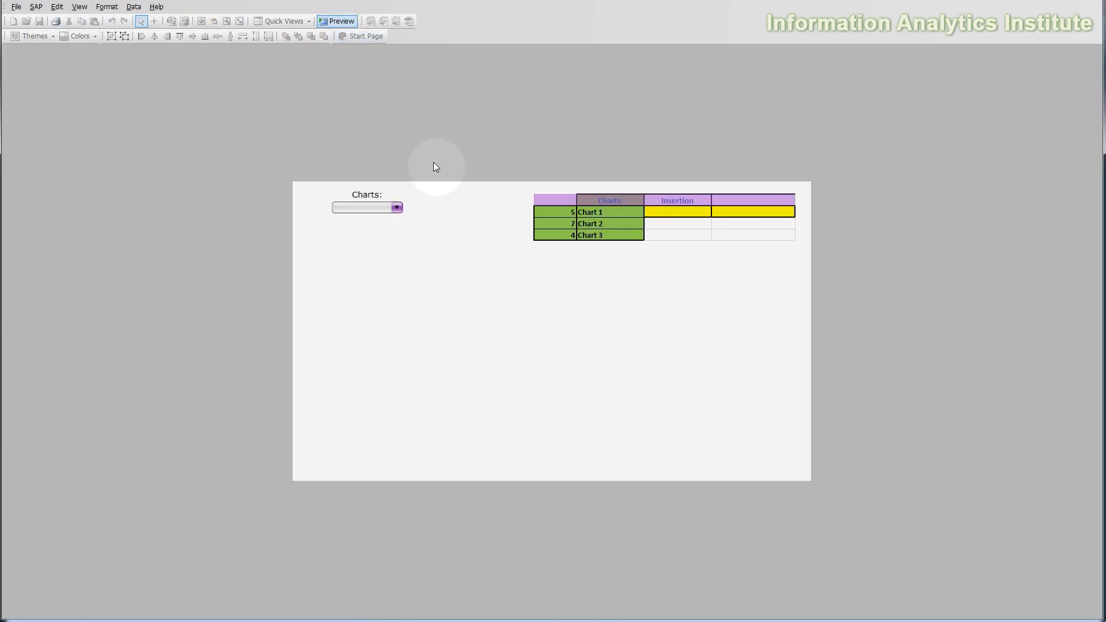
{"action": "left_click", "coordinate": [396, 207]}
{"action": "left_click", "coordinate": [380, 222]}
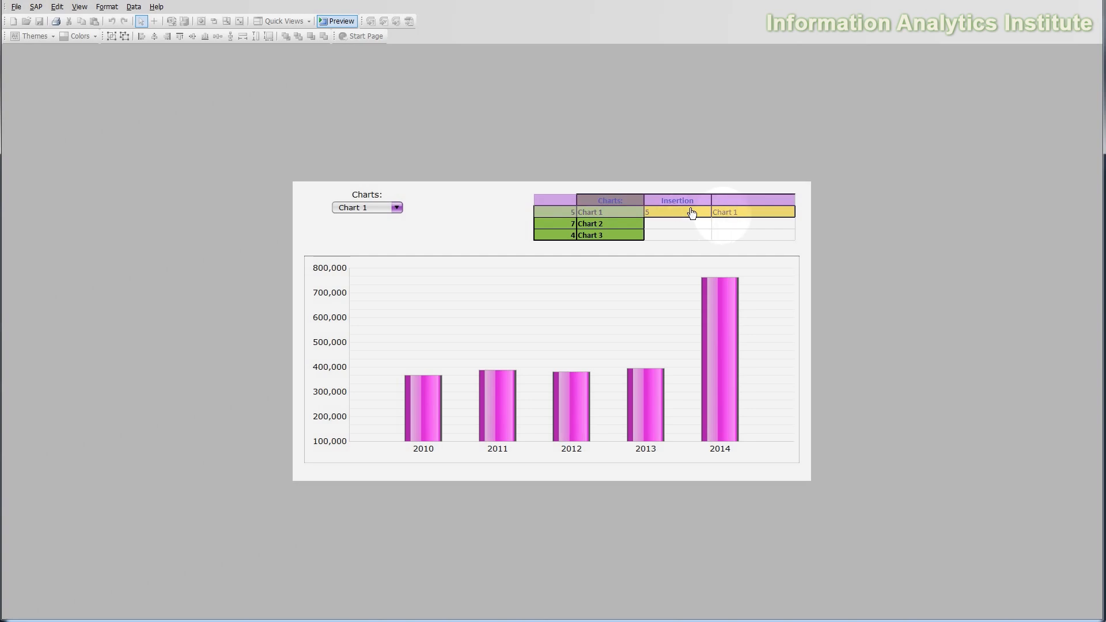
{"action": "left_click", "coordinate": [396, 208]}
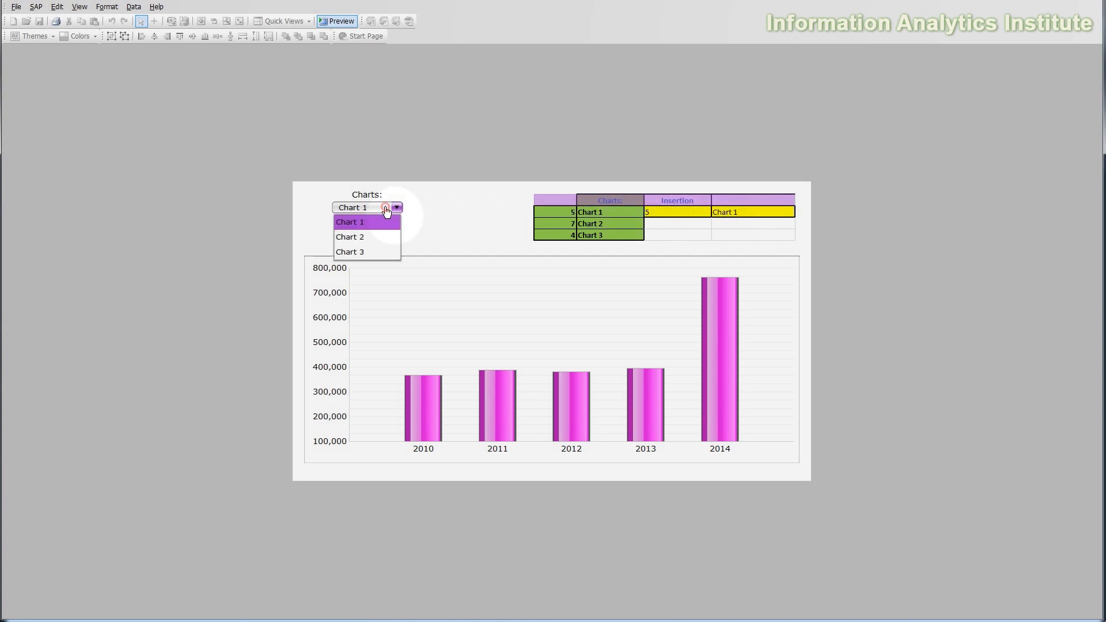
{"action": "left_click", "coordinate": [382, 221]}
{"action": "left_click", "coordinate": [382, 209]}
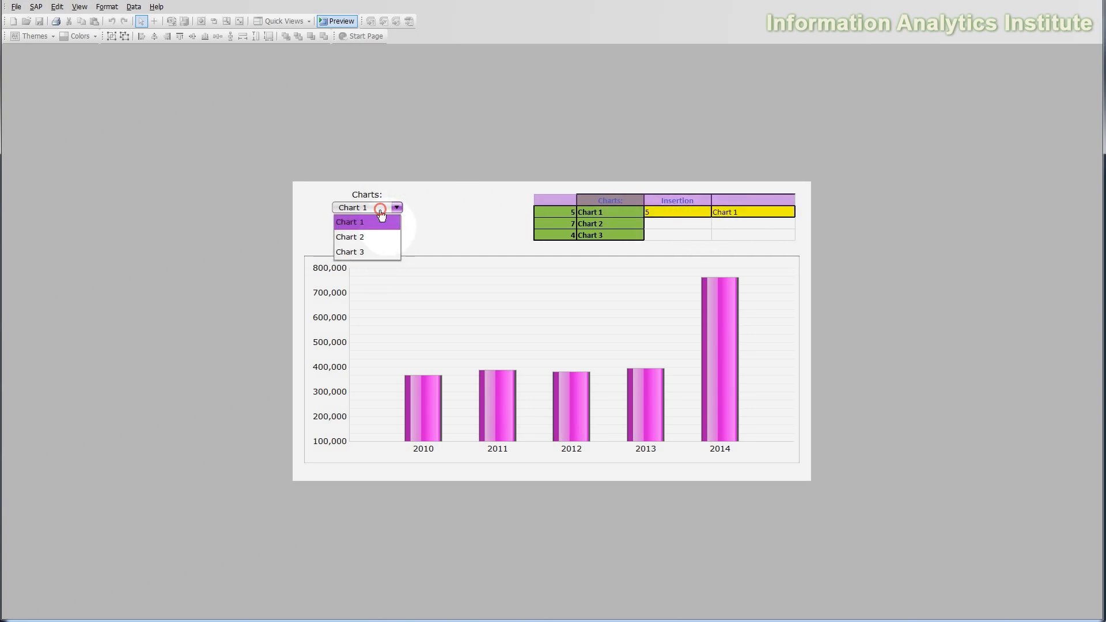
{"action": "left_click", "coordinate": [374, 255]}
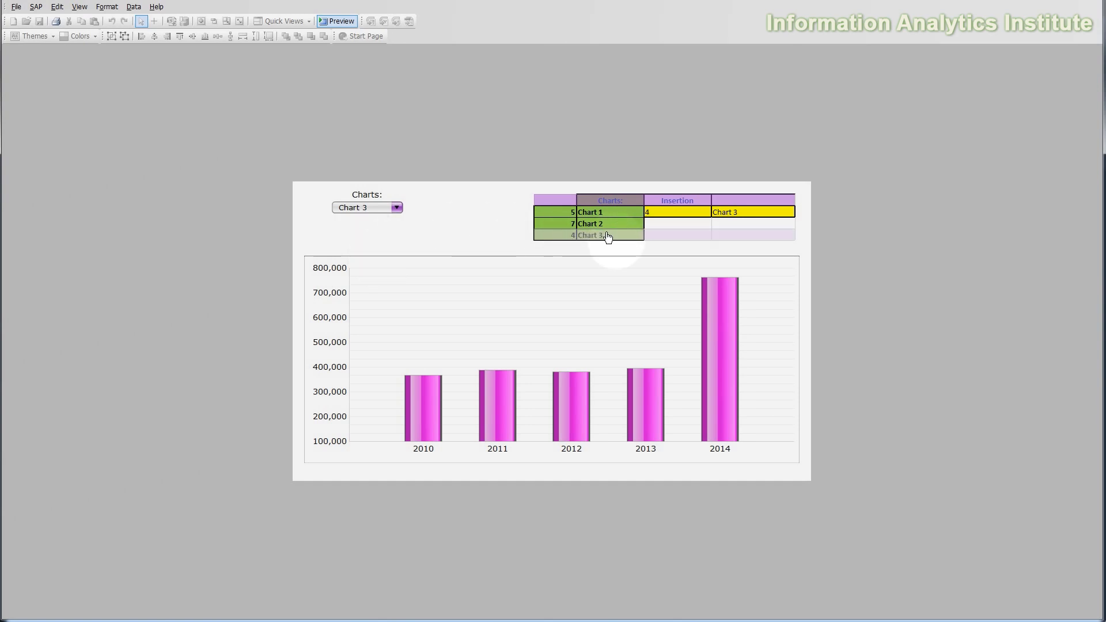
{"action": "left_click", "coordinate": [339, 21]}
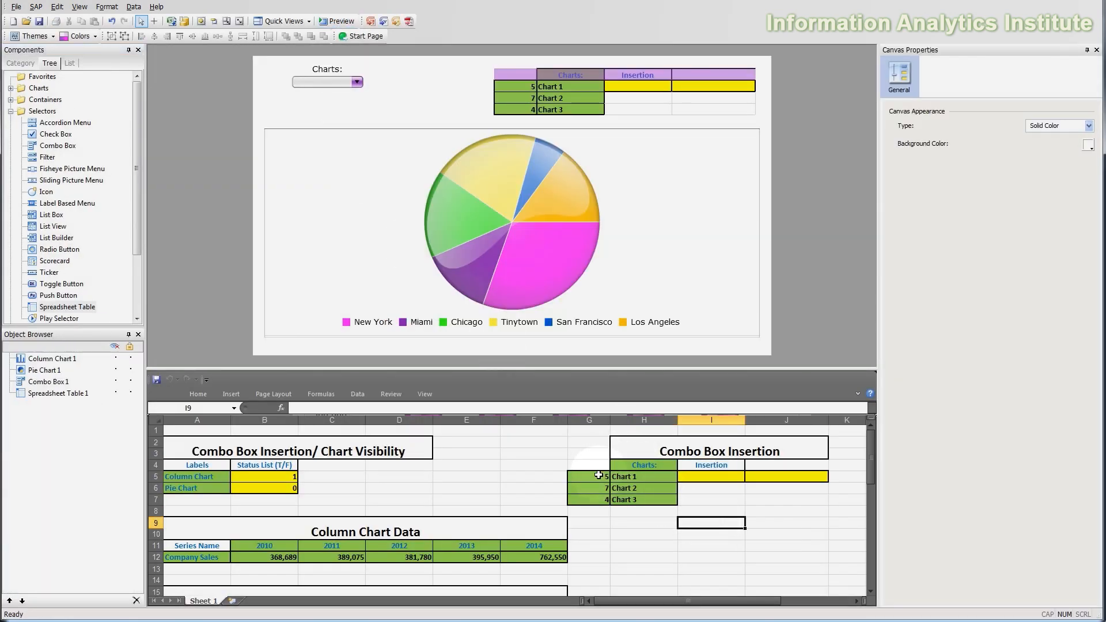
Review the row insertion's source range G5:H7 and its destination range I5:J5 in the spreadsheet
{"action": "left_click_drag", "start_coordinate": [703, 476], "coordinate": [772, 477]}
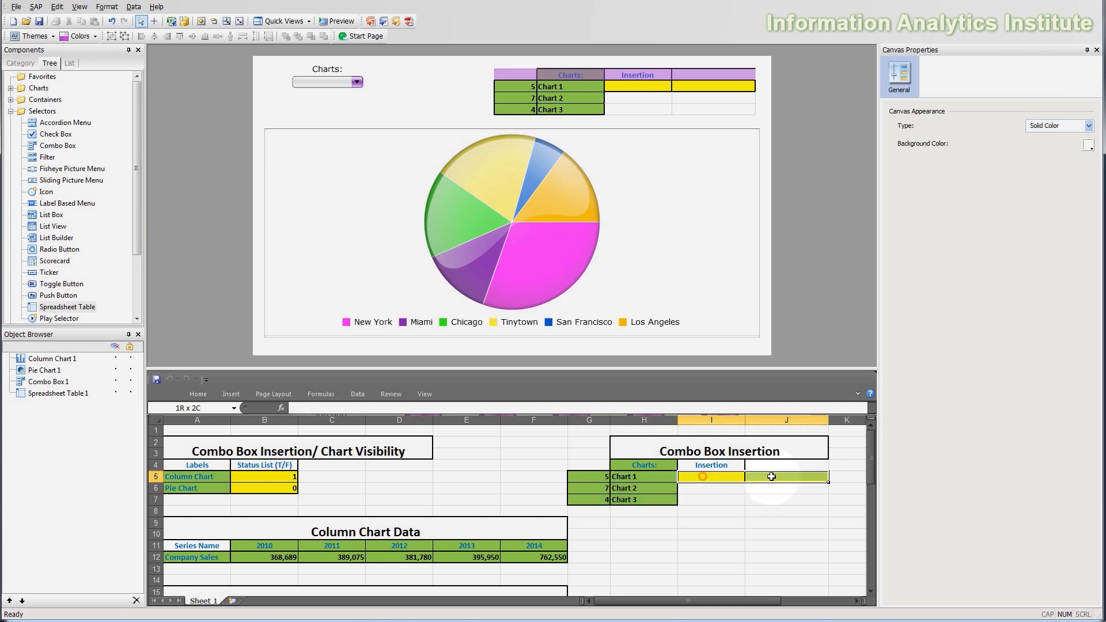
{"action": "left_click", "coordinate": [755, 489]}
{"action": "left_click", "coordinate": [715, 493]}
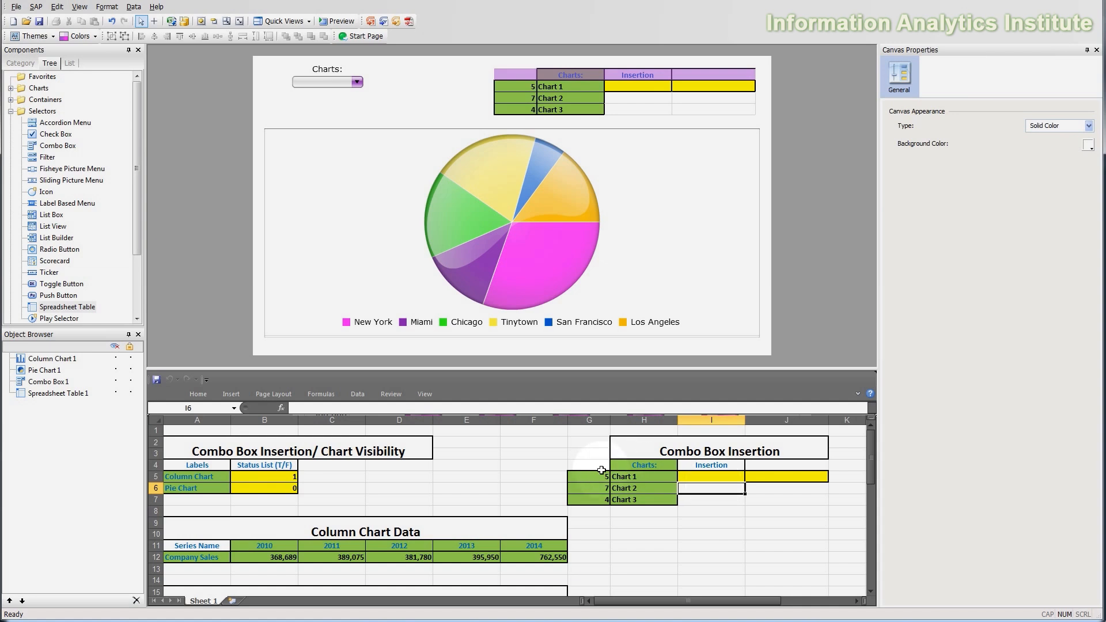
{"action": "left_click_drag", "start_coordinate": [588, 477], "coordinate": [645, 498]}
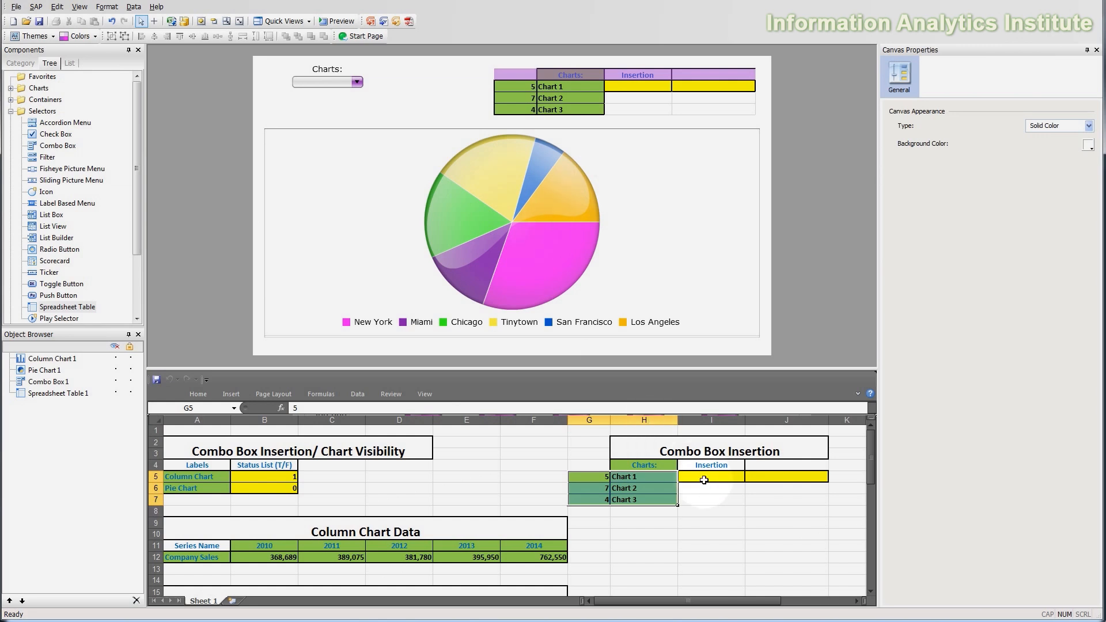
{"action": "left_click_drag", "start_coordinate": [703, 476], "coordinate": [797, 477]}
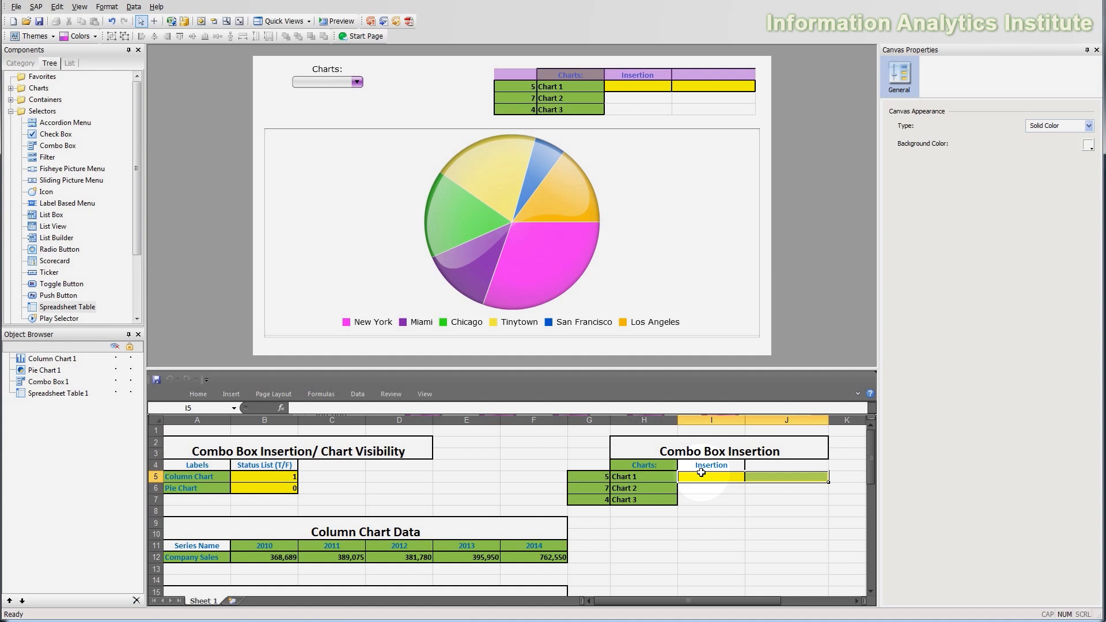
{"action": "left_click_drag", "start_coordinate": [699, 474], "coordinate": [781, 479]}
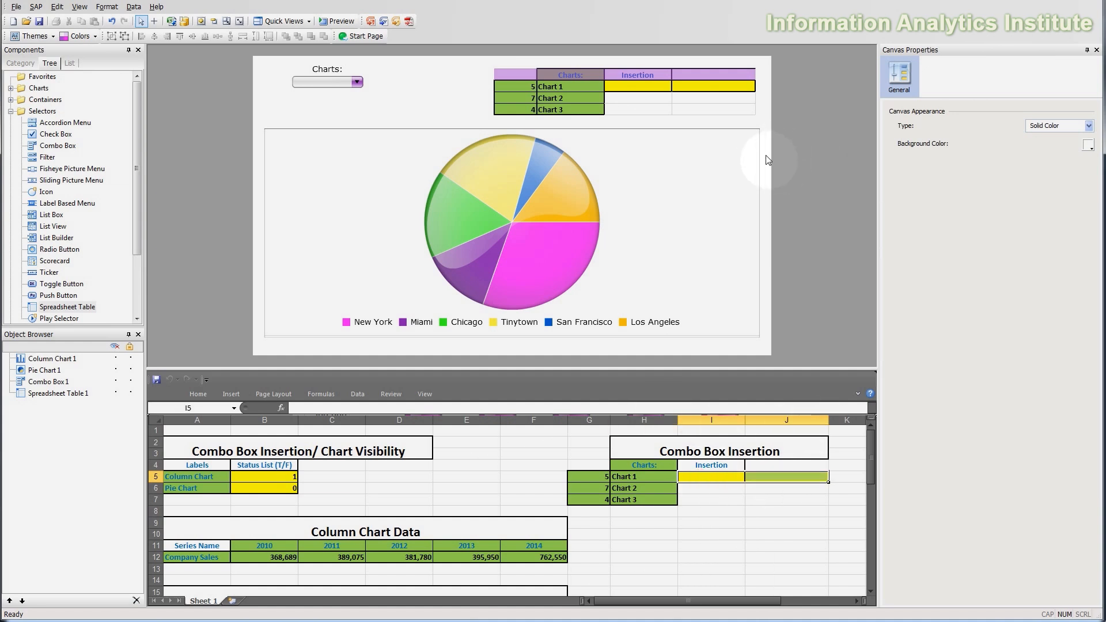
{"action": "left_click_drag", "start_coordinate": [726, 479], "coordinate": [825, 477]}
{"action": "left_click", "coordinate": [811, 499]}
Set the combo box's insertion type to Column and view the help illustration for that type
{"action": "left_click", "coordinate": [337, 79]}
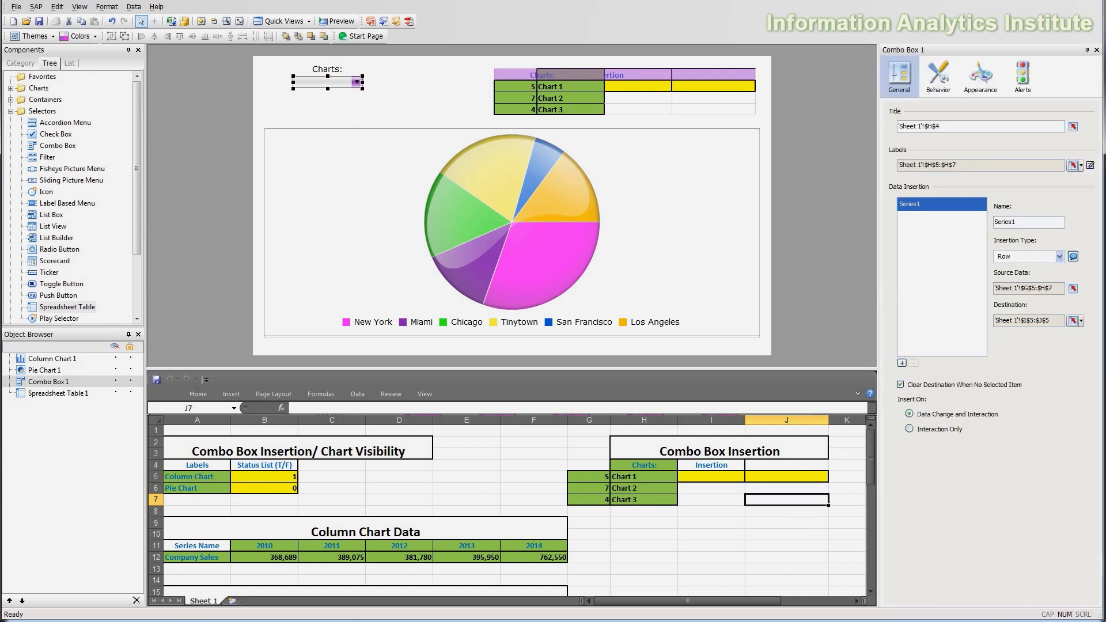
{"action": "left_click", "coordinate": [435, 259]}
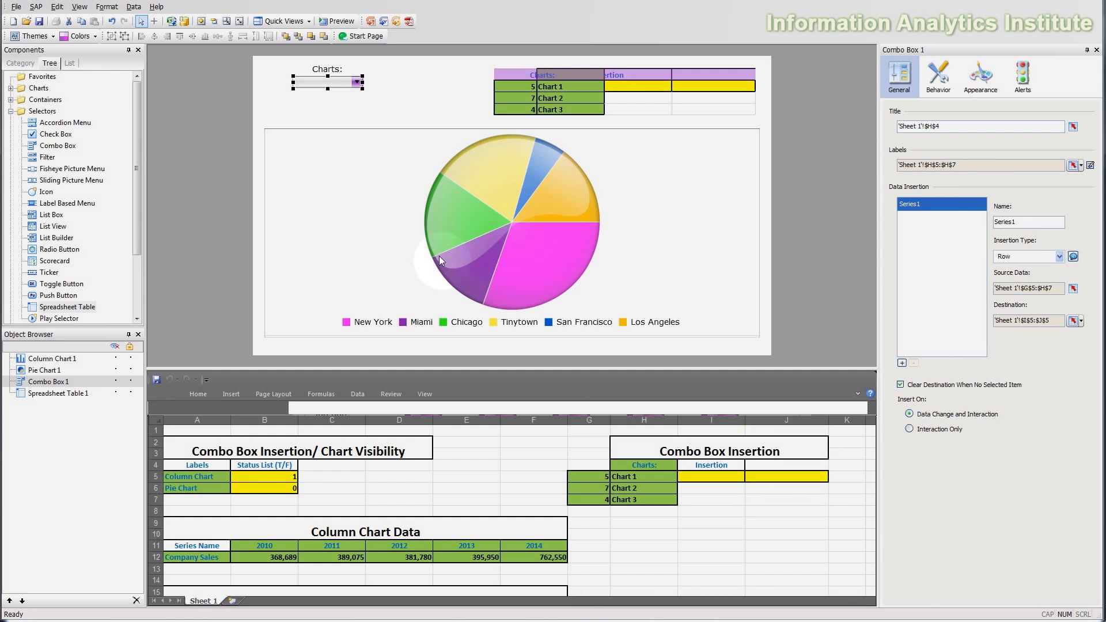
{"action": "left_click", "coordinate": [1046, 259]}
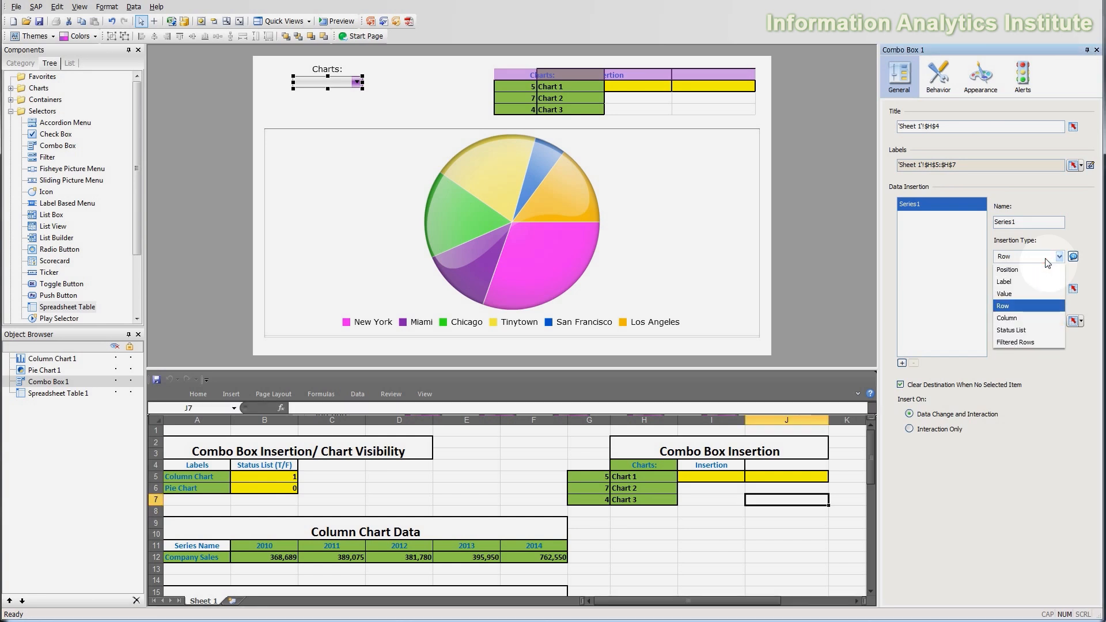
{"action": "left_click", "coordinate": [1014, 306]}
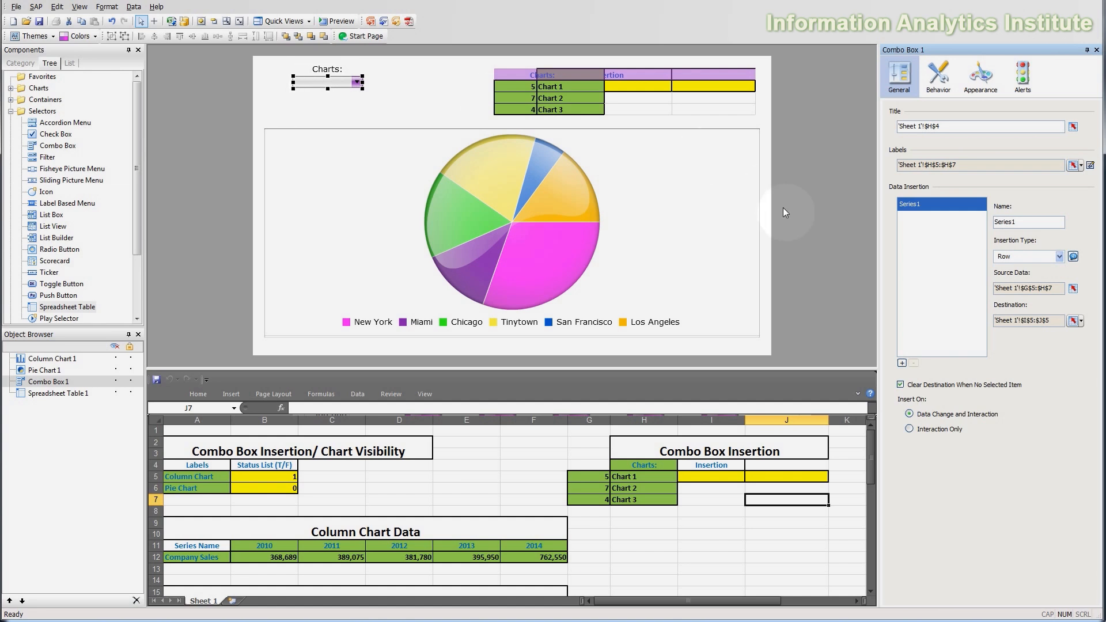
{"action": "left_click", "coordinate": [1058, 257]}
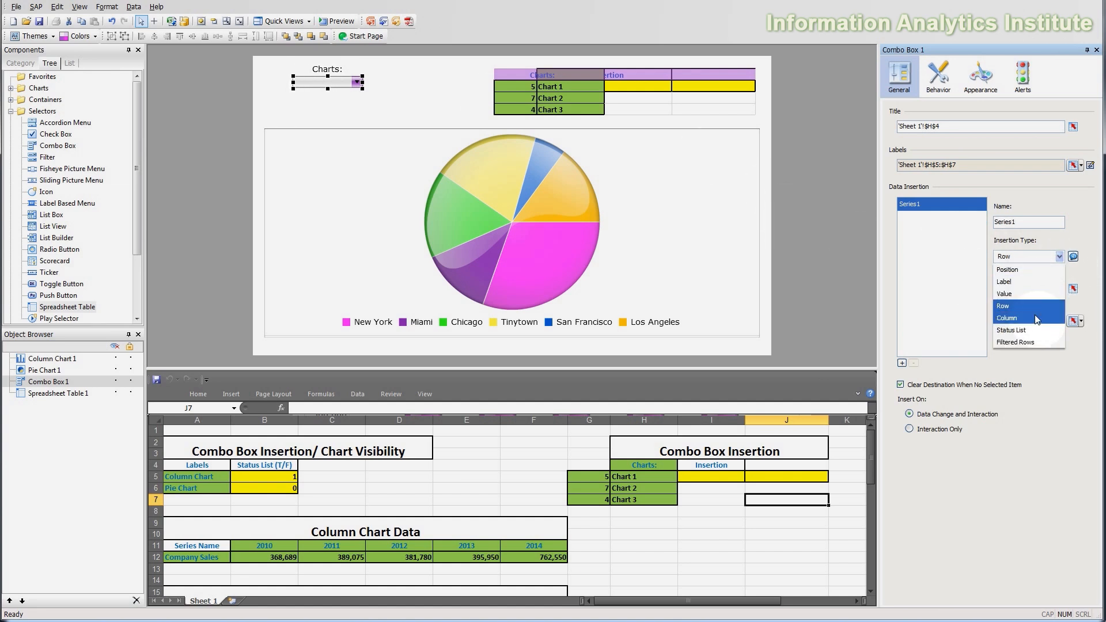
{"action": "left_click", "coordinate": [1008, 316]}
{"action": "left_click", "coordinate": [1074, 256]}
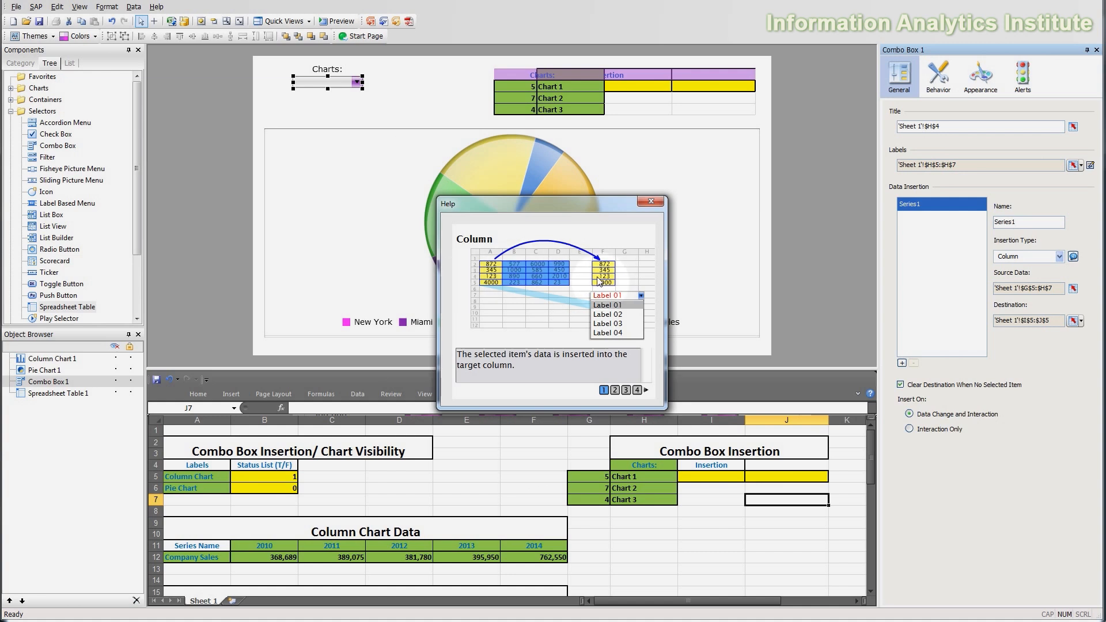
{"action": "left_click", "coordinate": [651, 202]}
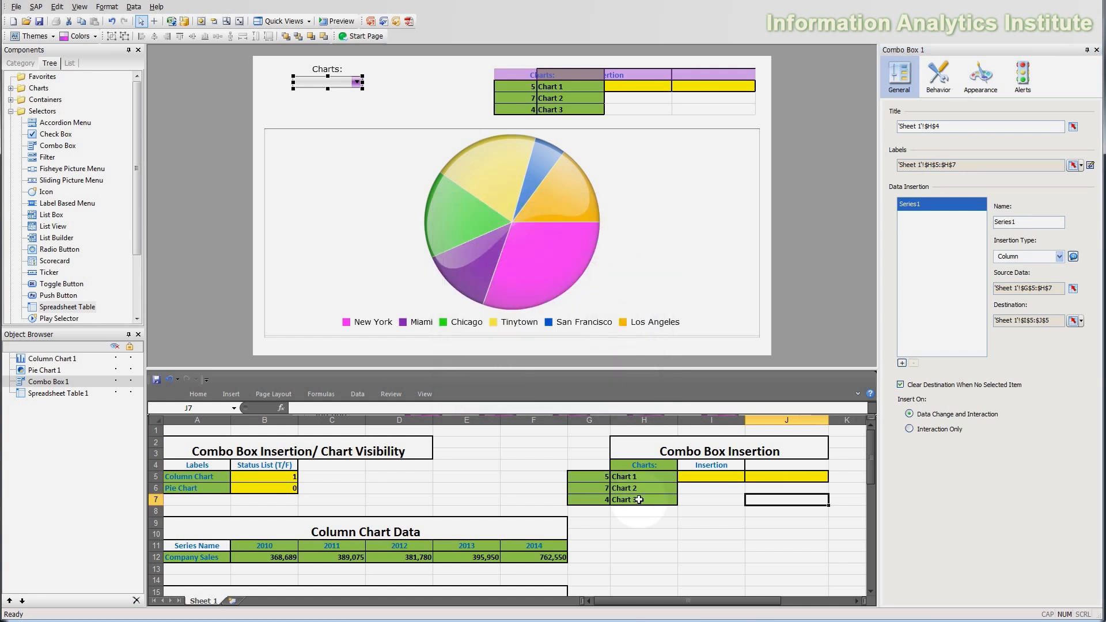
Copy the values G5:G7 into F5:F7 as an extra source column, setting F6 to 6 and F7 to 8
{"action": "left_click_drag", "start_coordinate": [596, 476], "coordinate": [601, 499]}
{"action": "key", "text": "ctrl+c"}
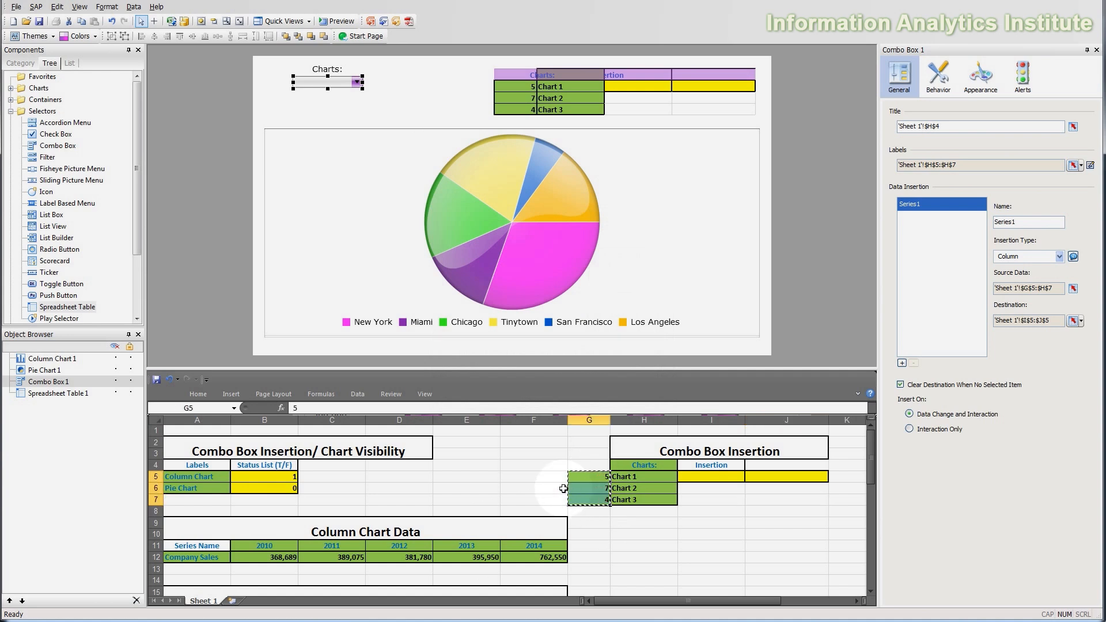
{"action": "left_click", "coordinate": [556, 478]}
{"action": "key", "text": "ctrl+v"}
{"action": "left_click", "coordinate": [556, 478]}
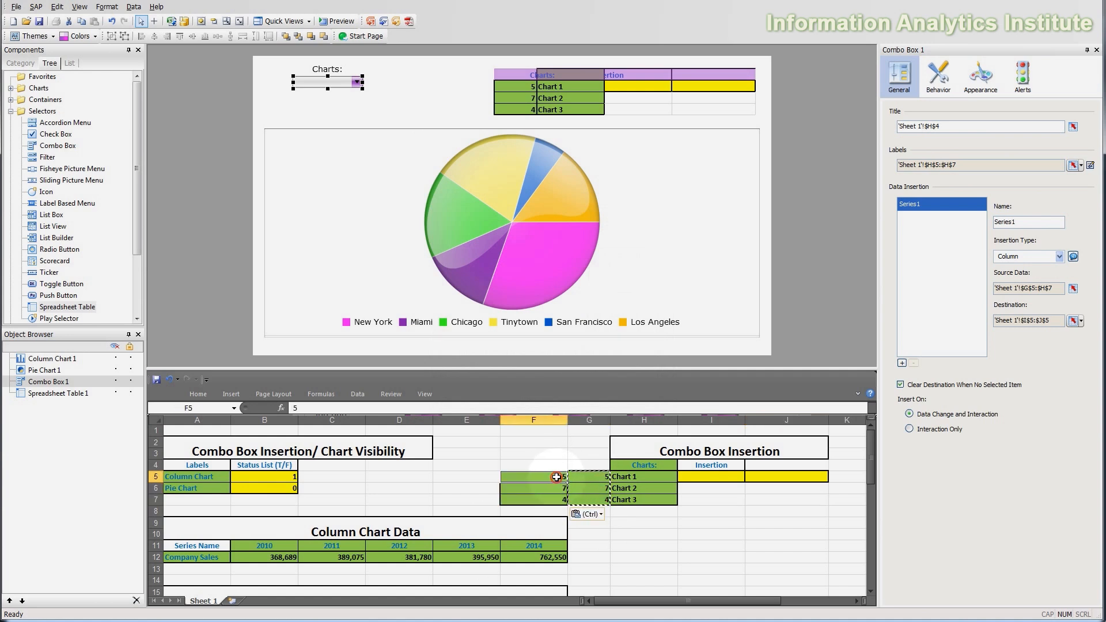
{"action": "key", "text": "Return"}
{"action": "type", "text": "6"}
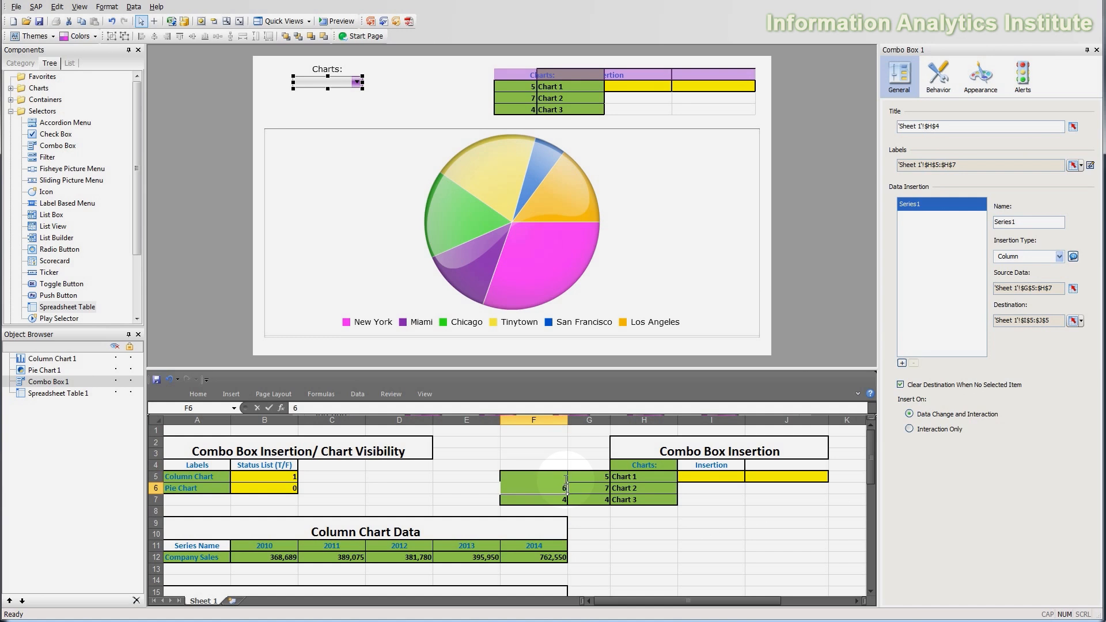
{"action": "key", "text": "Return"}
{"action": "type", "text": "8"}
{"action": "key", "text": "Return"}
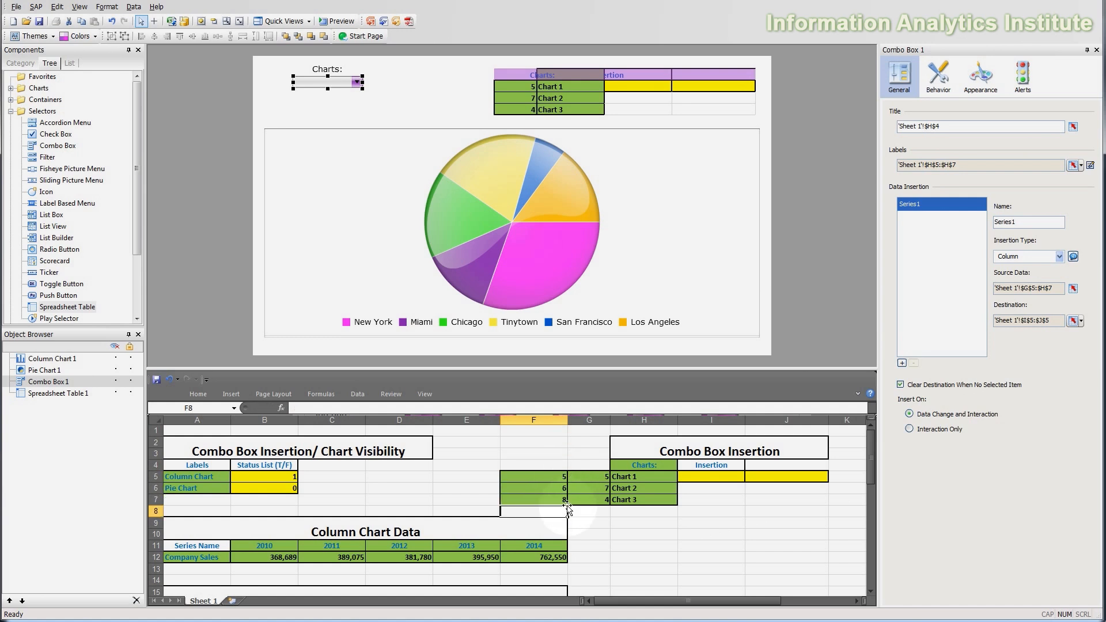
Move the yellow cell J5 to I6 and copy it into I7 to form a three-cell destination column
{"action": "left_click", "coordinate": [770, 478]}
{"action": "left_click_drag", "start_coordinate": [770, 482], "coordinate": [734, 491]}
{"action": "left_click", "coordinate": [713, 500]}
{"action": "key", "text": "ctrl+v"}
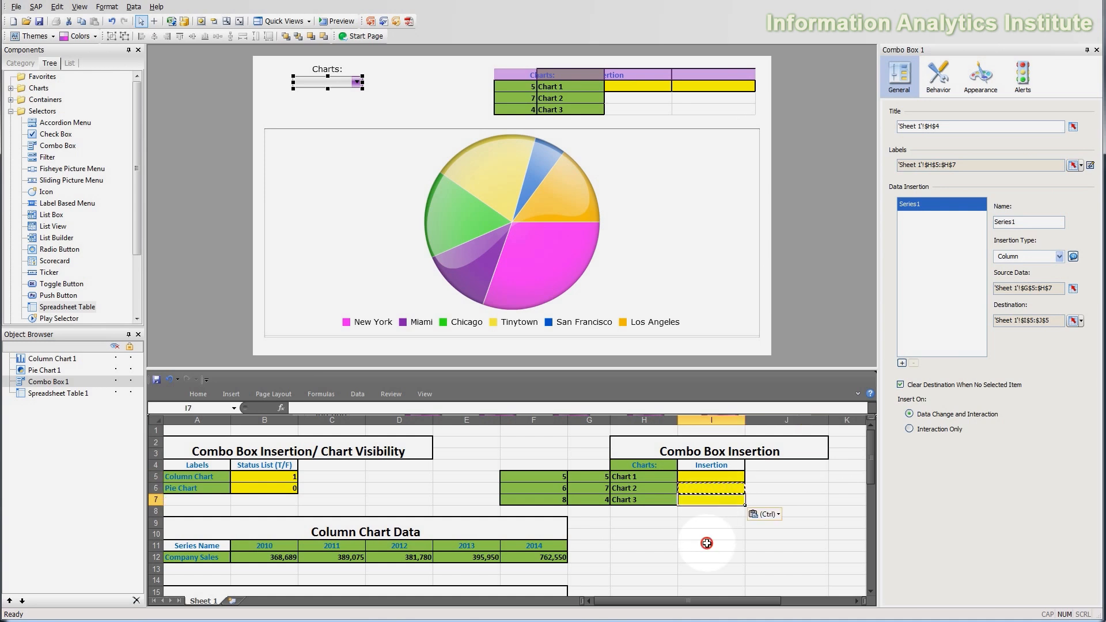
{"action": "left_click", "coordinate": [707, 544]}
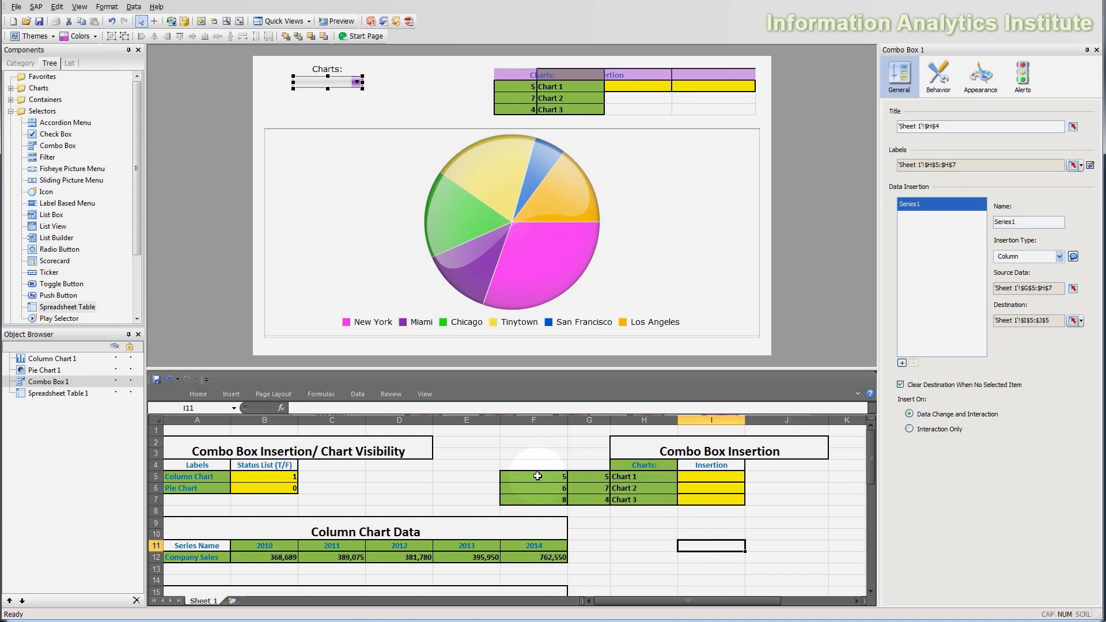
Set the combo box's source data for the column insertion to the range F5:H7
{"action": "left_click_drag", "start_coordinate": [534, 477], "coordinate": [627, 501]}
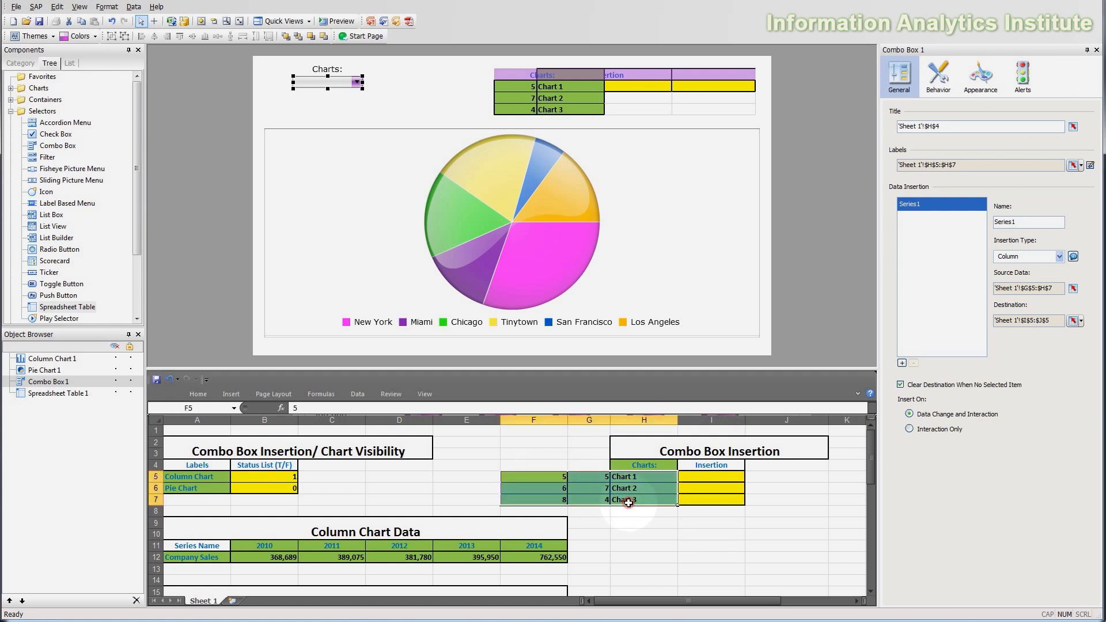
{"action": "left_click", "coordinate": [767, 522]}
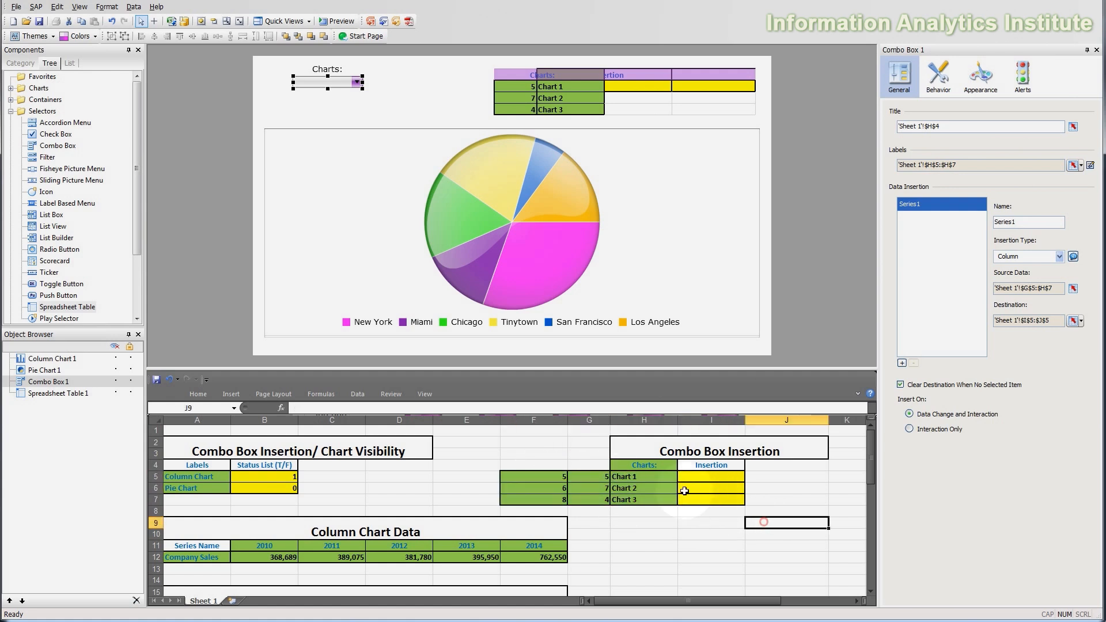
{"action": "left_click_drag", "start_coordinate": [550, 476], "coordinate": [549, 500]}
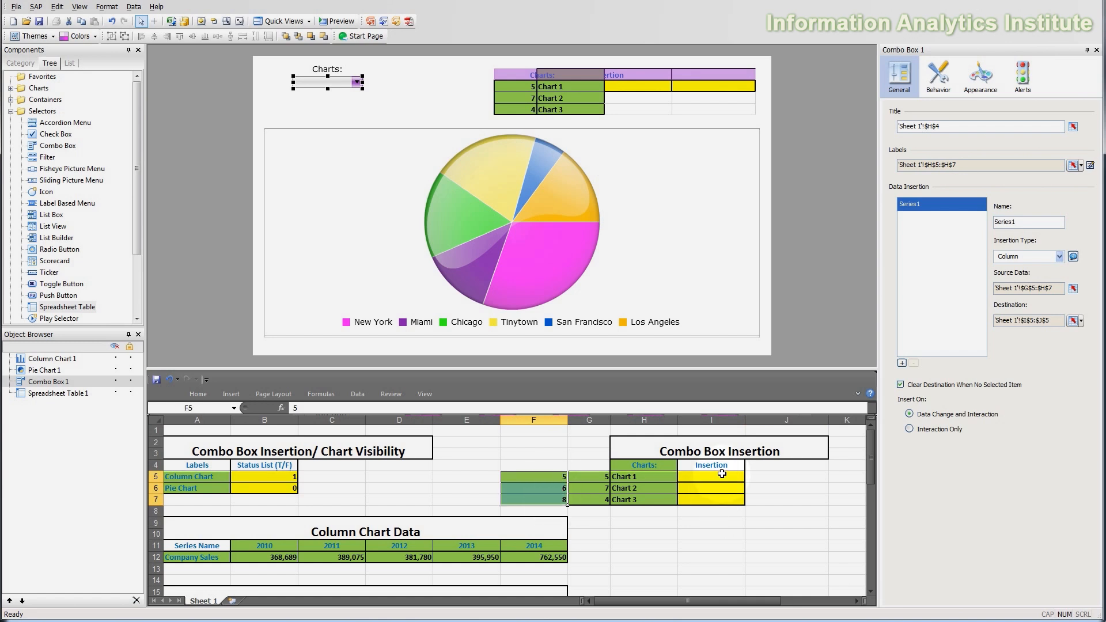
{"action": "left_click_drag", "start_coordinate": [722, 475], "coordinate": [724, 499]}
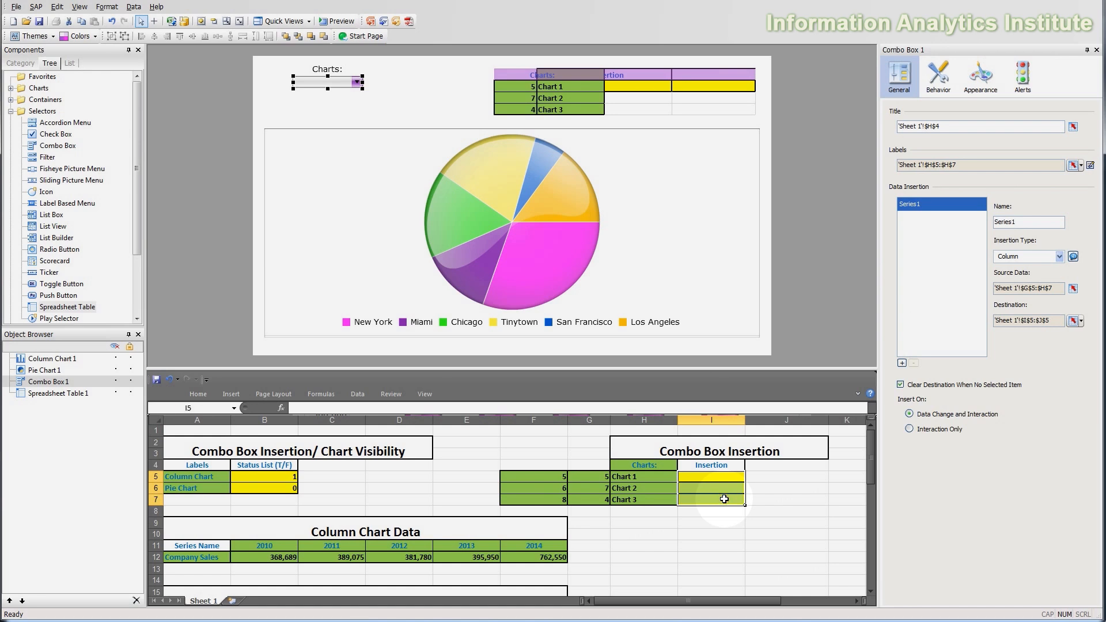
{"action": "left_click", "coordinate": [1073, 289]}
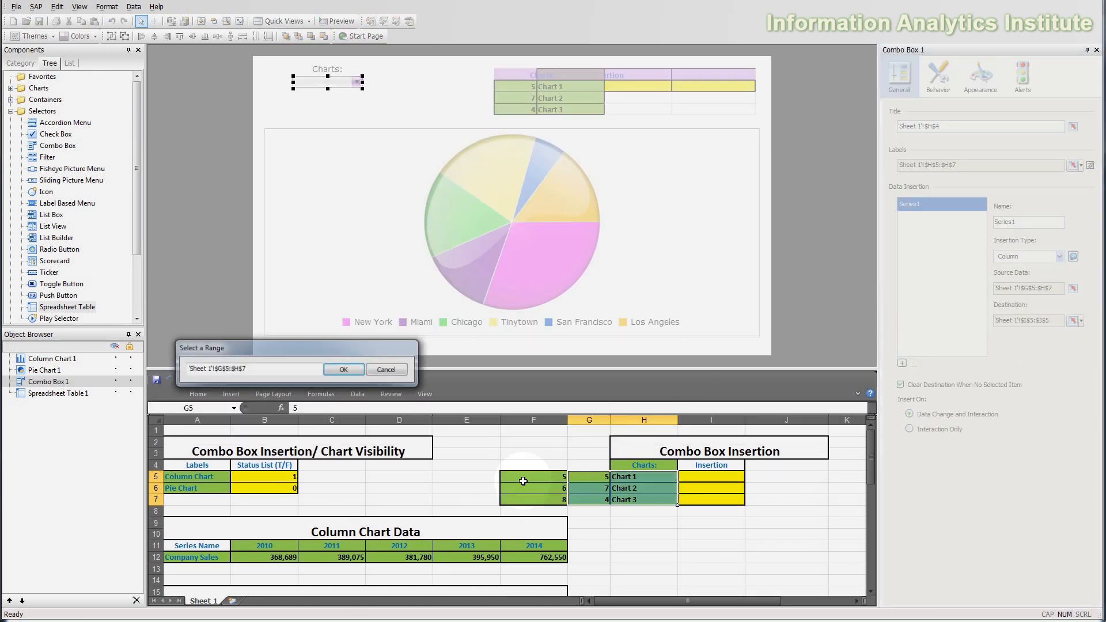
{"action": "left_click_drag", "start_coordinate": [523, 481], "coordinate": [647, 498]}
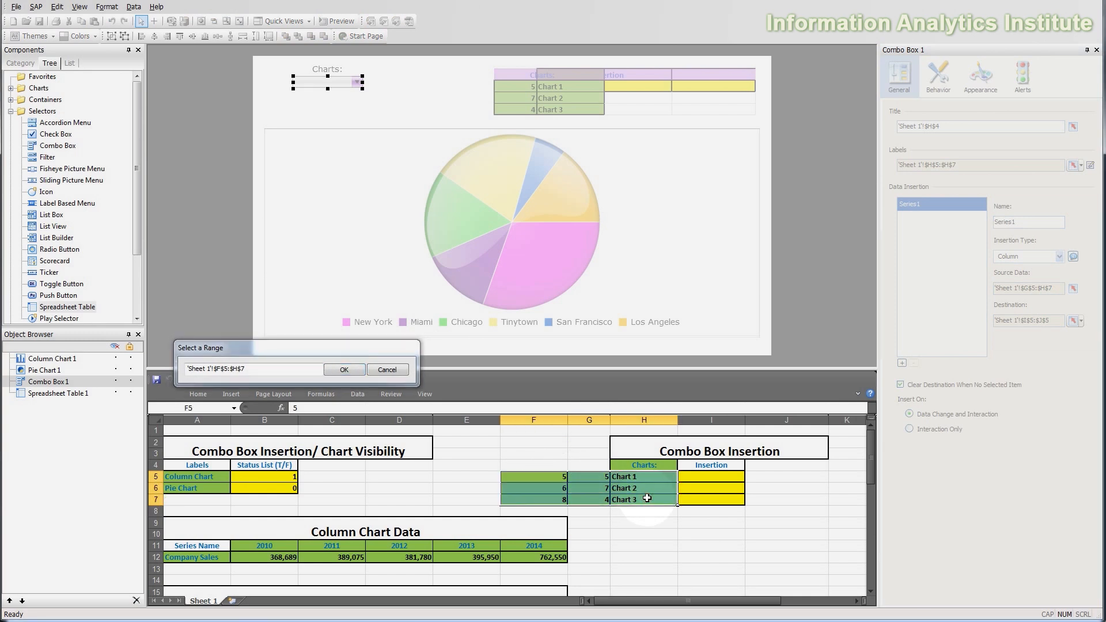
{"action": "left_click", "coordinate": [354, 368]}
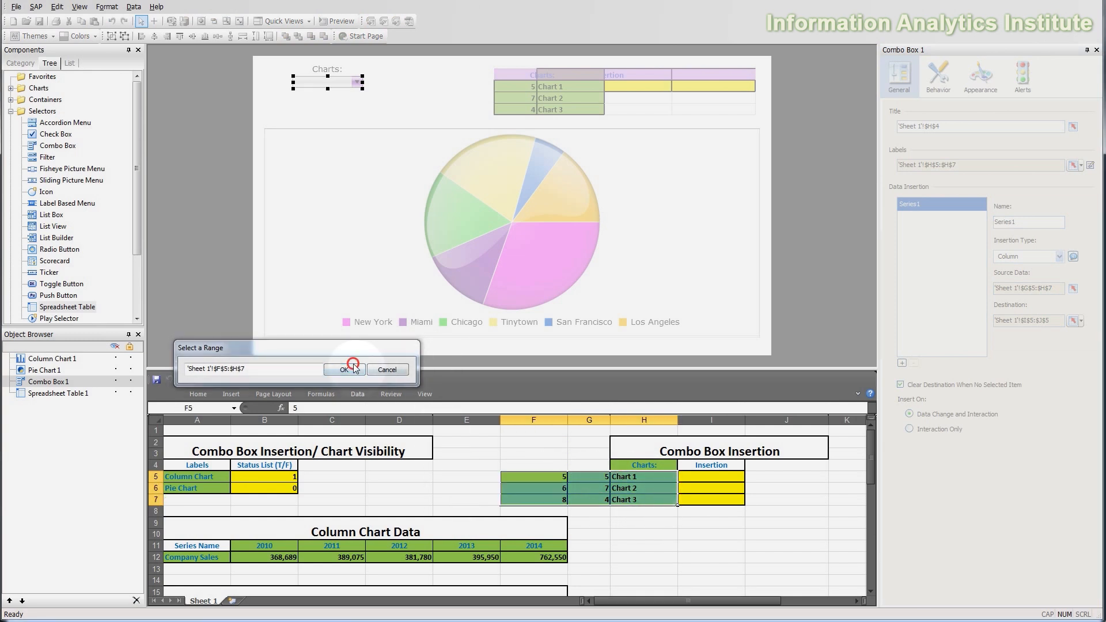
Set the combo box's column insertion destination to the range I5:I7
{"action": "left_click", "coordinate": [1073, 320]}
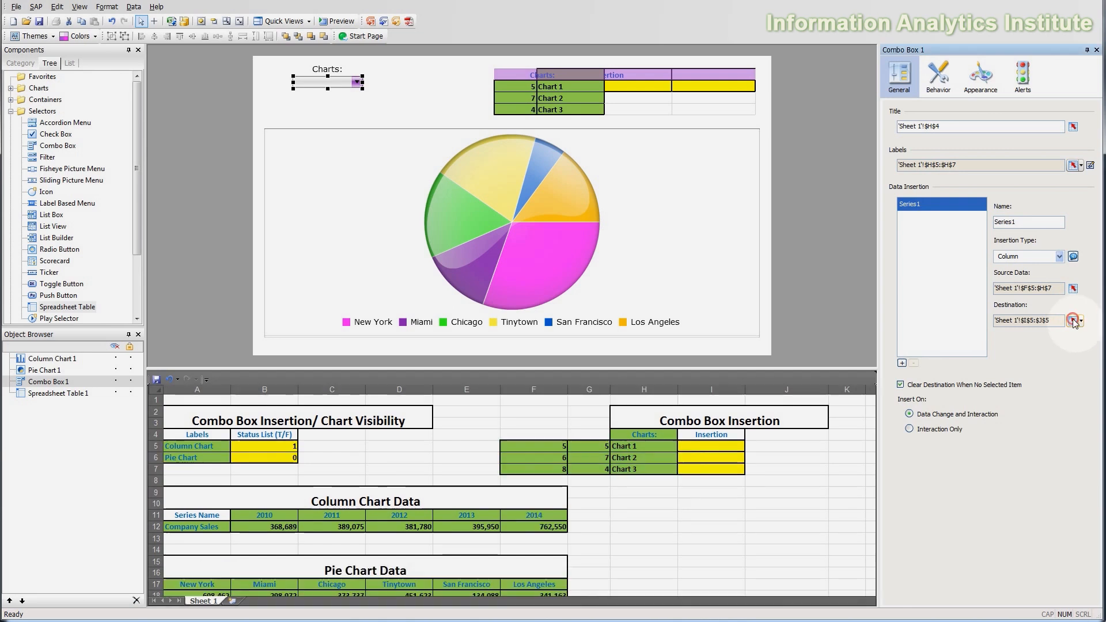
{"action": "left_click_drag", "start_coordinate": [707, 473], "coordinate": [707, 495]}
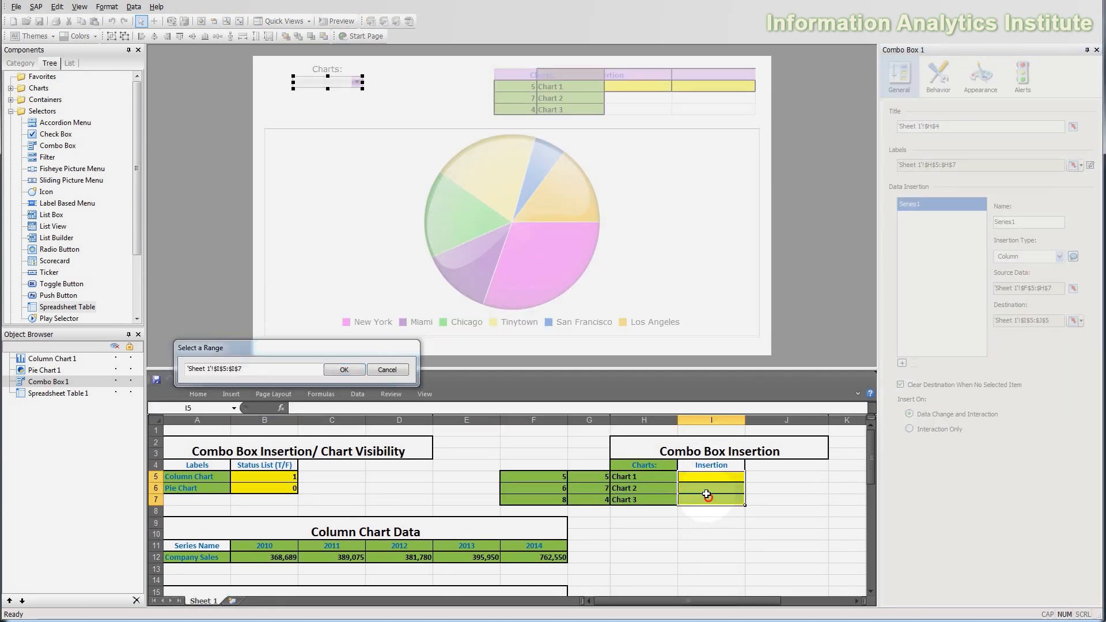
{"action": "left_click", "coordinate": [344, 372]}
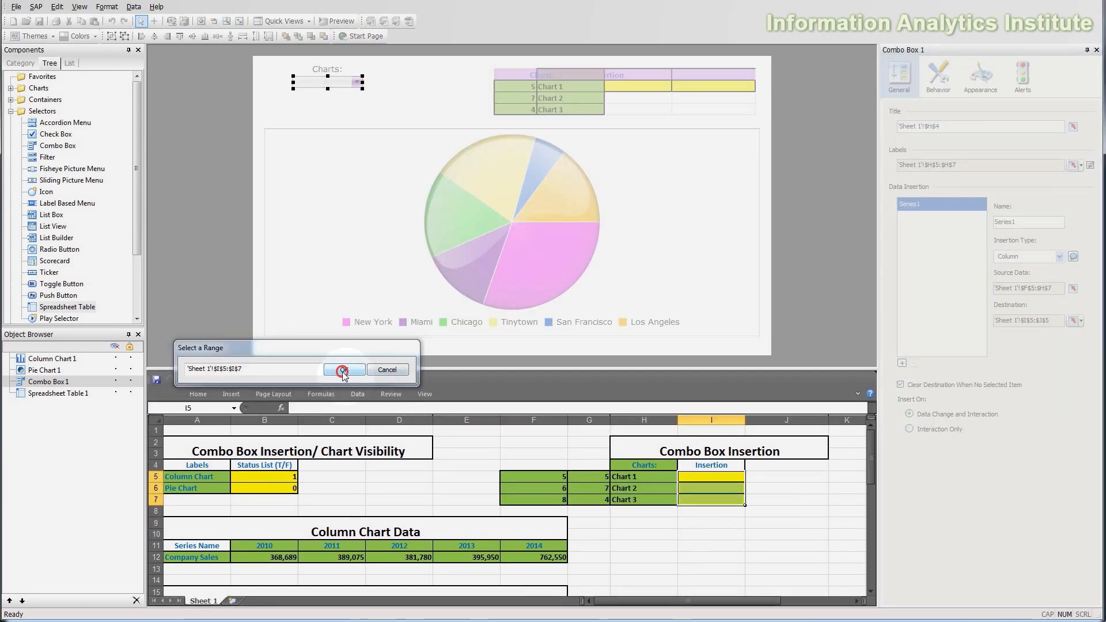
Set the spreadsheet table's display data to the range F4:I7 on Sheet 1
{"action": "left_click", "coordinate": [647, 93]}
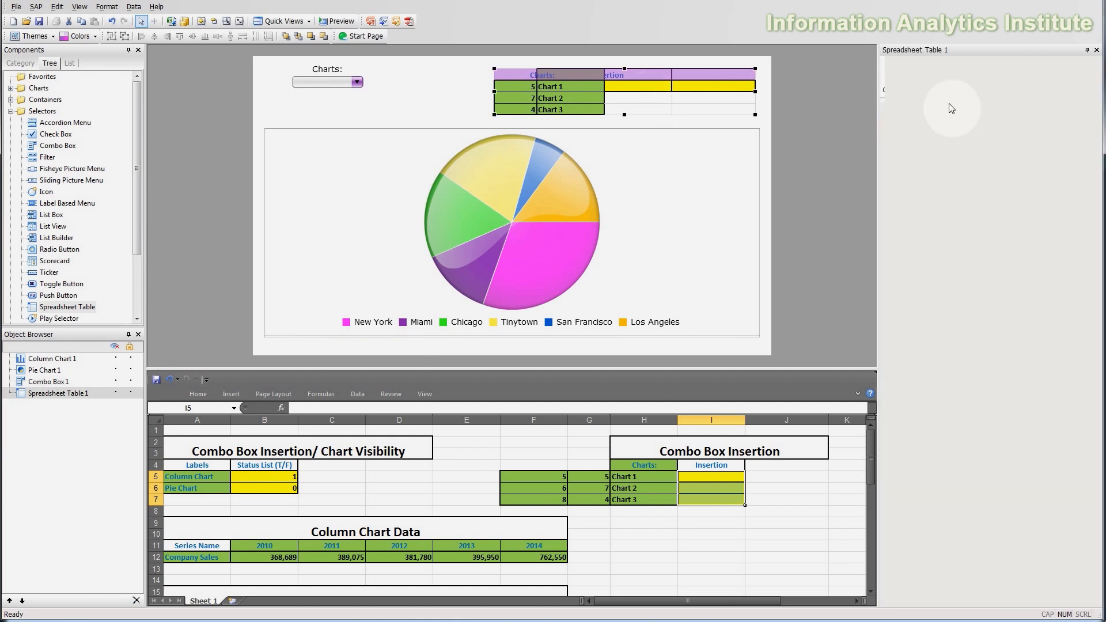
{"action": "left_click", "coordinate": [1083, 126]}
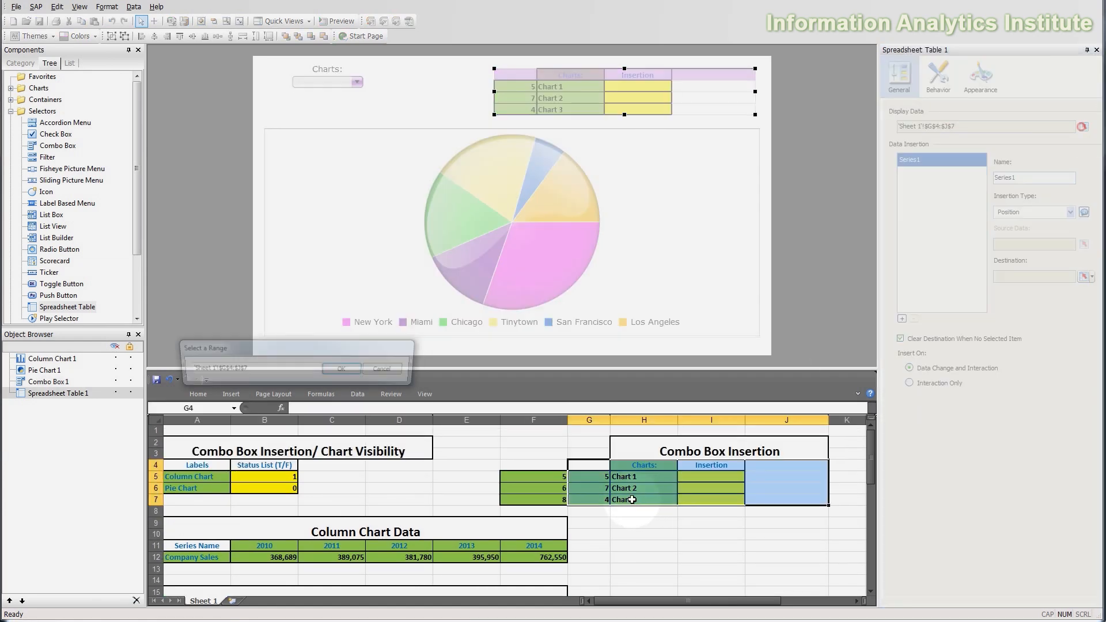
{"action": "left_click_drag", "start_coordinate": [541, 464], "coordinate": [712, 501]}
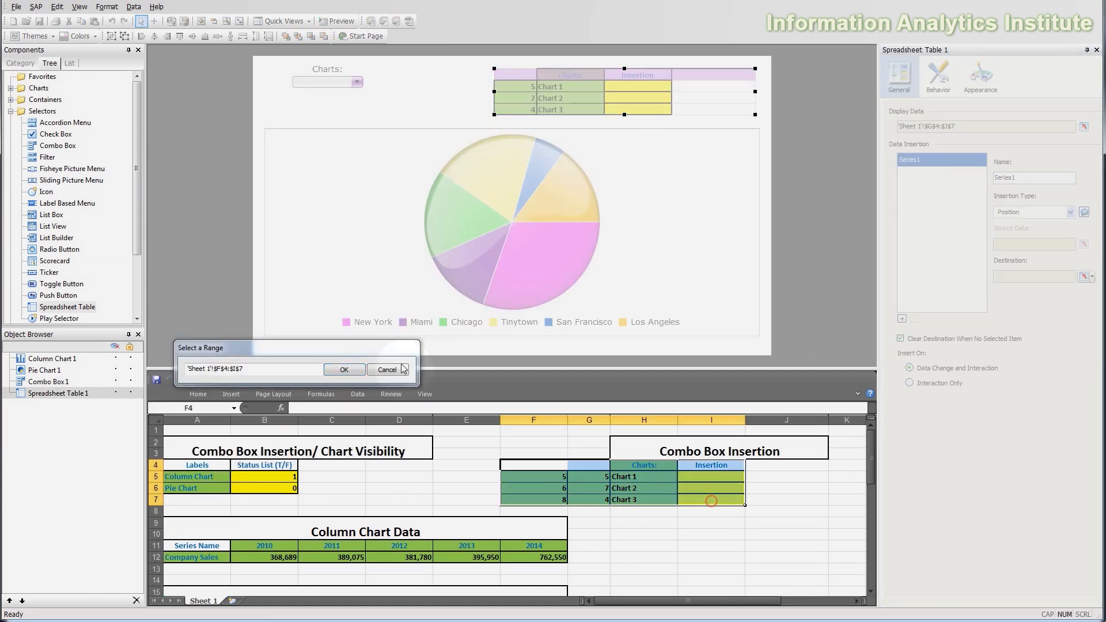
{"action": "left_click", "coordinate": [344, 369]}
Preview the dashboard and test the column insertion by choosing Chart 1, Chart 3 and Chart 2 in the Charts combo box
{"action": "left_click", "coordinate": [326, 22]}
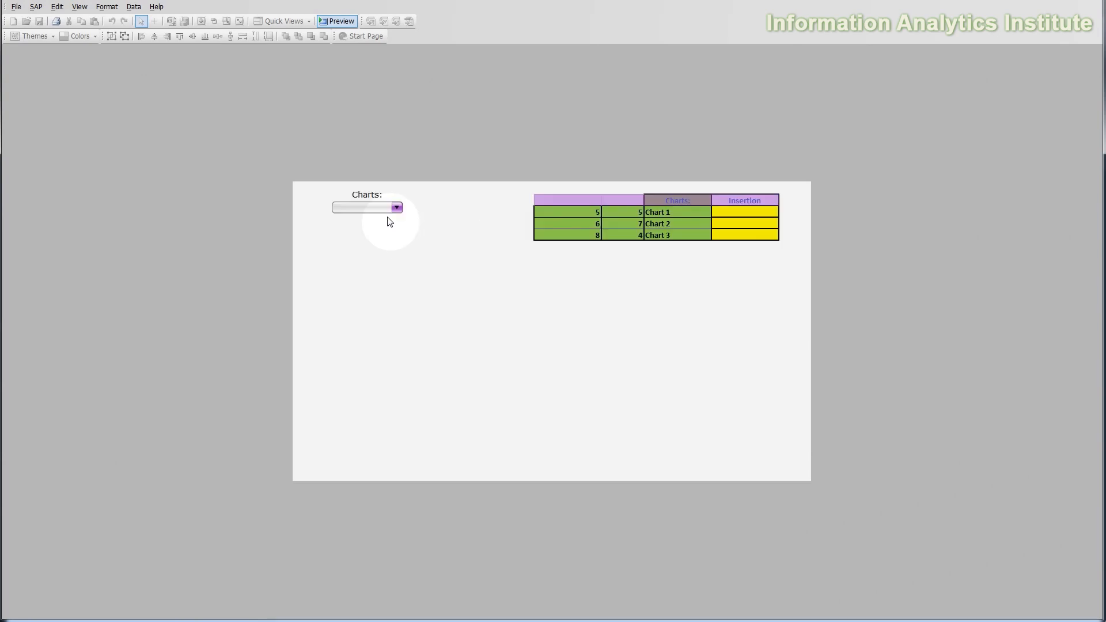
{"action": "left_click", "coordinate": [394, 208]}
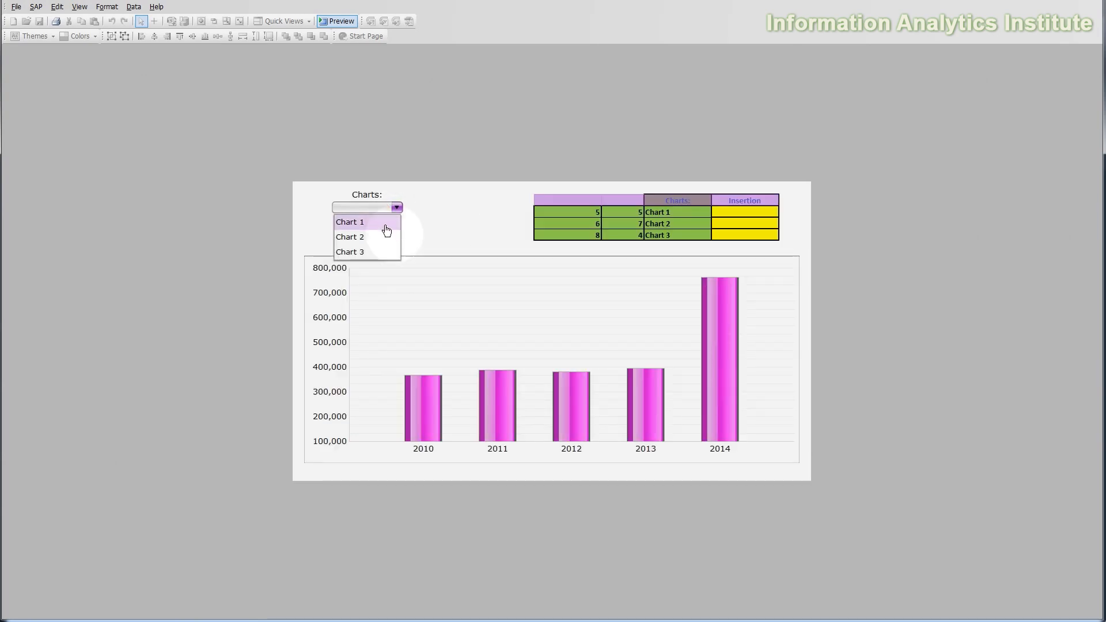
{"action": "left_click", "coordinate": [386, 224]}
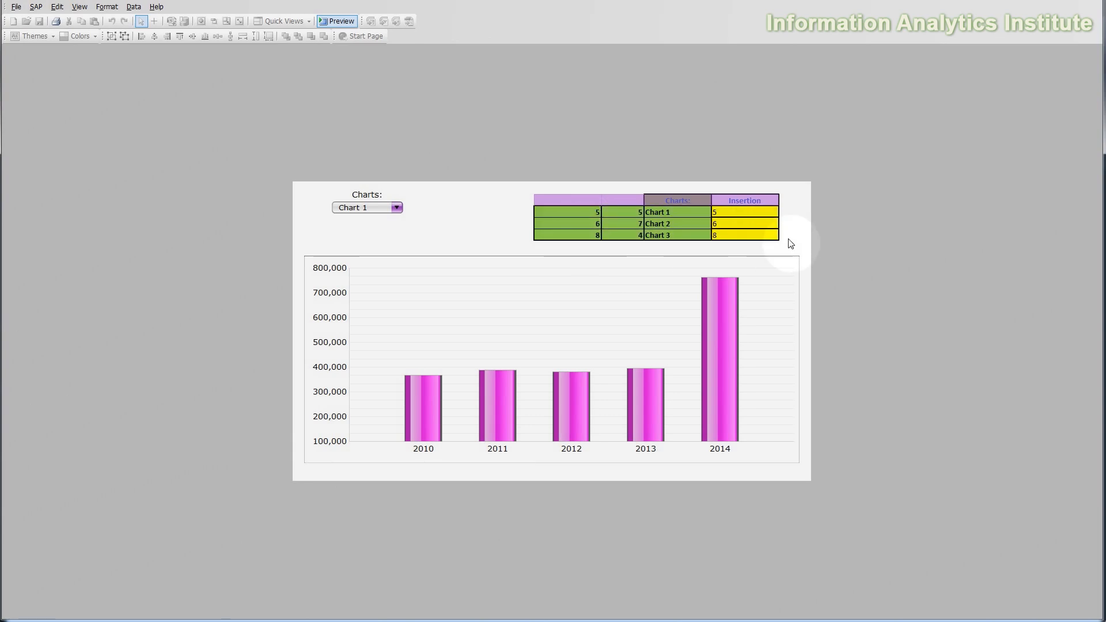
{"action": "left_click", "coordinate": [730, 215]}
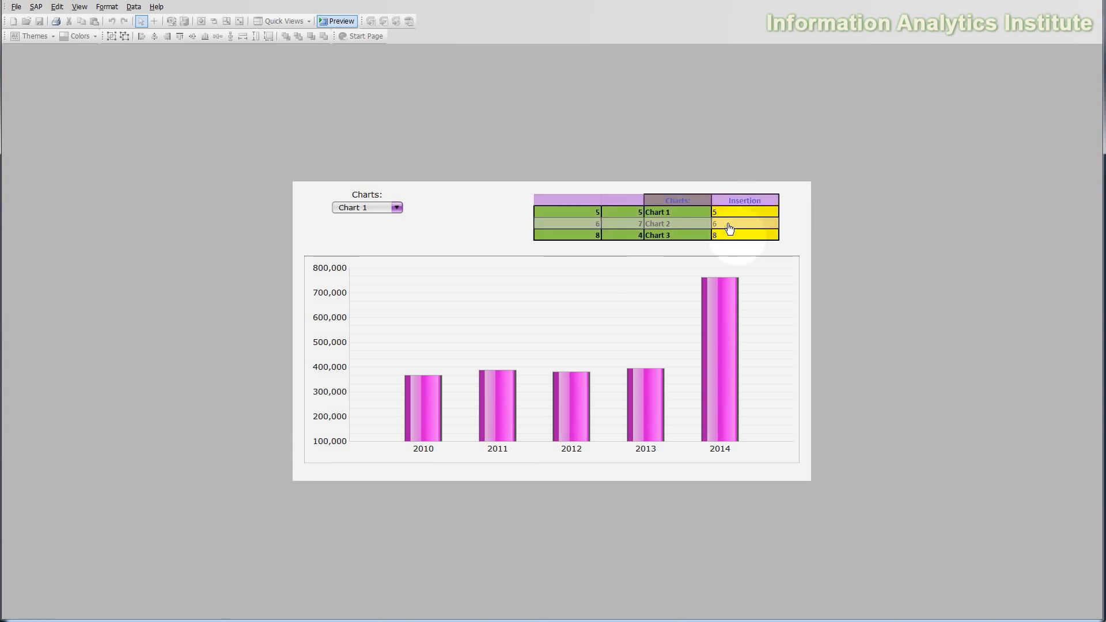
{"action": "left_click", "coordinate": [397, 207]}
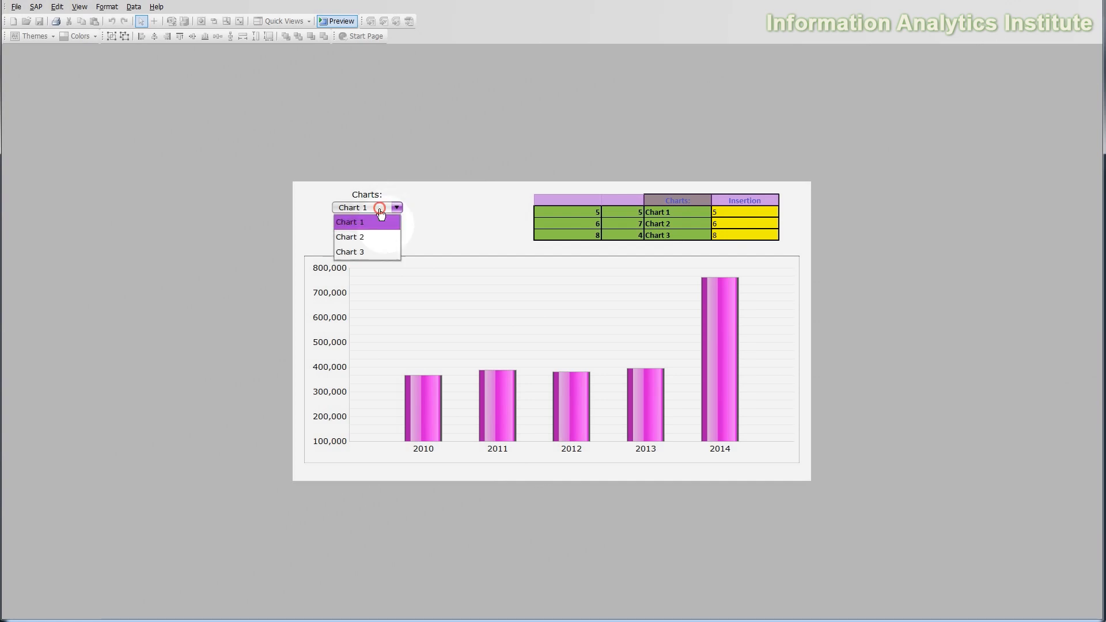
{"action": "left_click", "coordinate": [358, 252]}
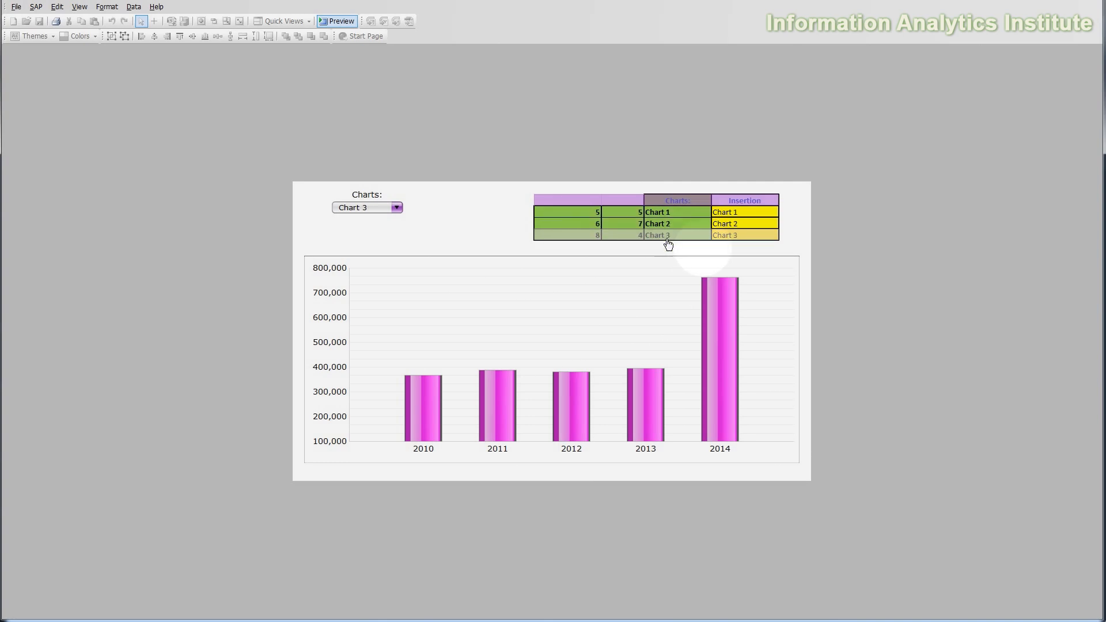
{"action": "left_click", "coordinate": [396, 208]}
{"action": "left_click", "coordinate": [380, 236]}
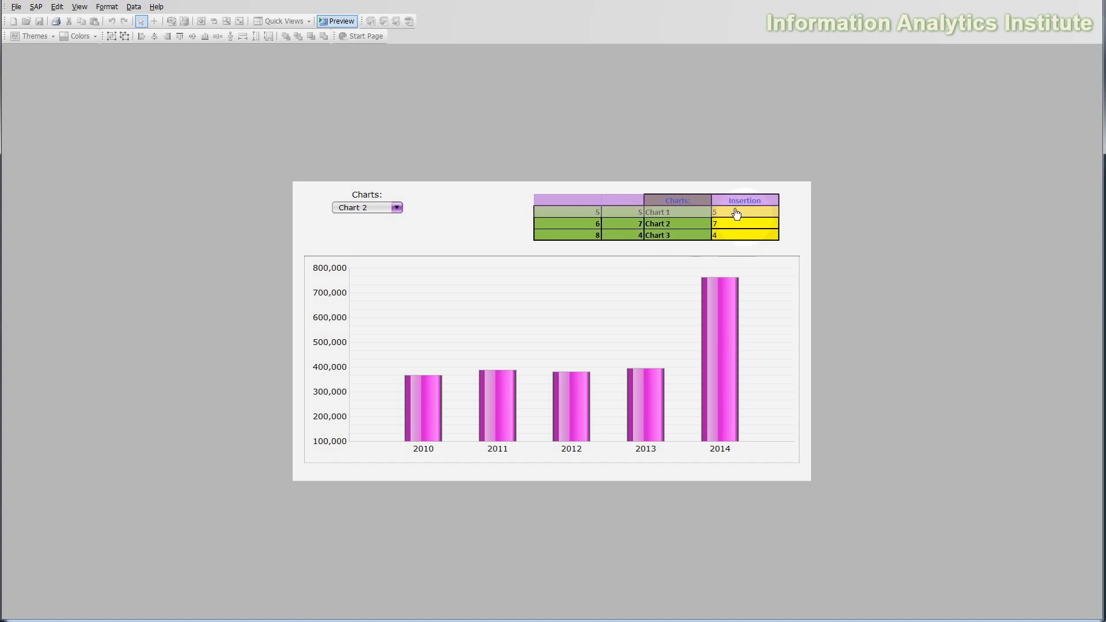
{"action": "left_click", "coordinate": [337, 20]}
Set the combo box's insertion type to Status List and review the help example for that type
{"action": "left_click", "coordinate": [1060, 256]}
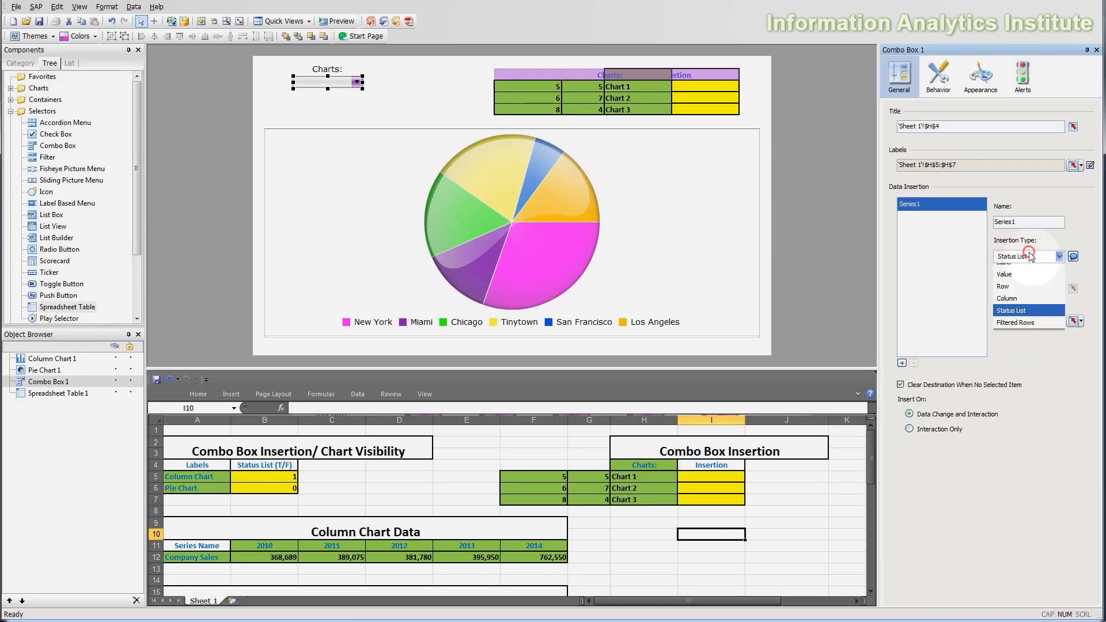
{"action": "left_click", "coordinate": [1009, 310]}
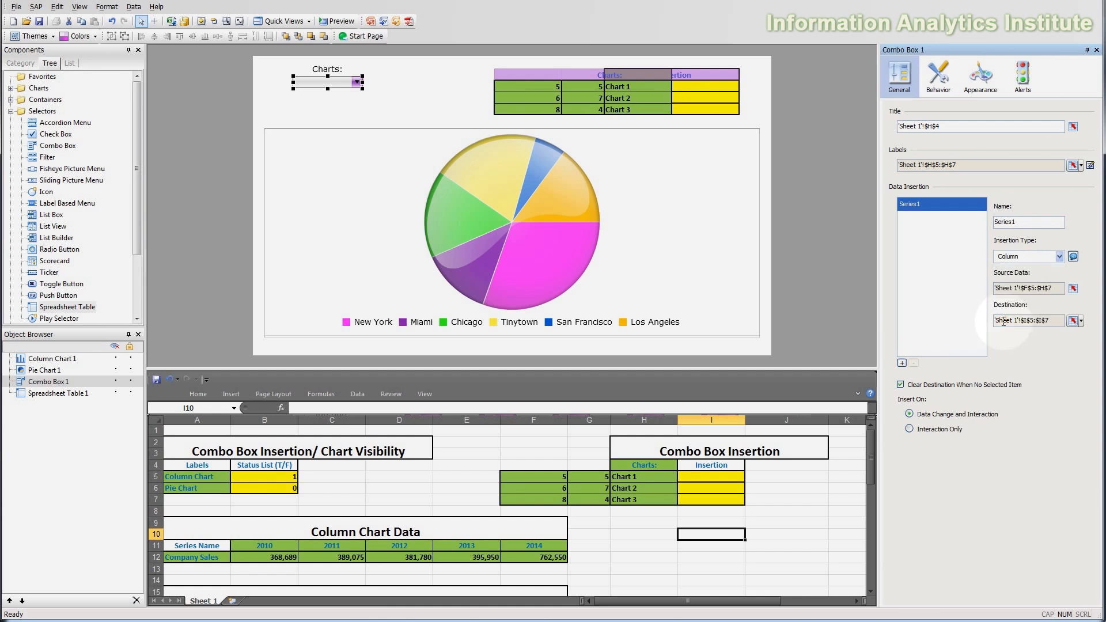
{"action": "left_click", "coordinate": [1059, 256]}
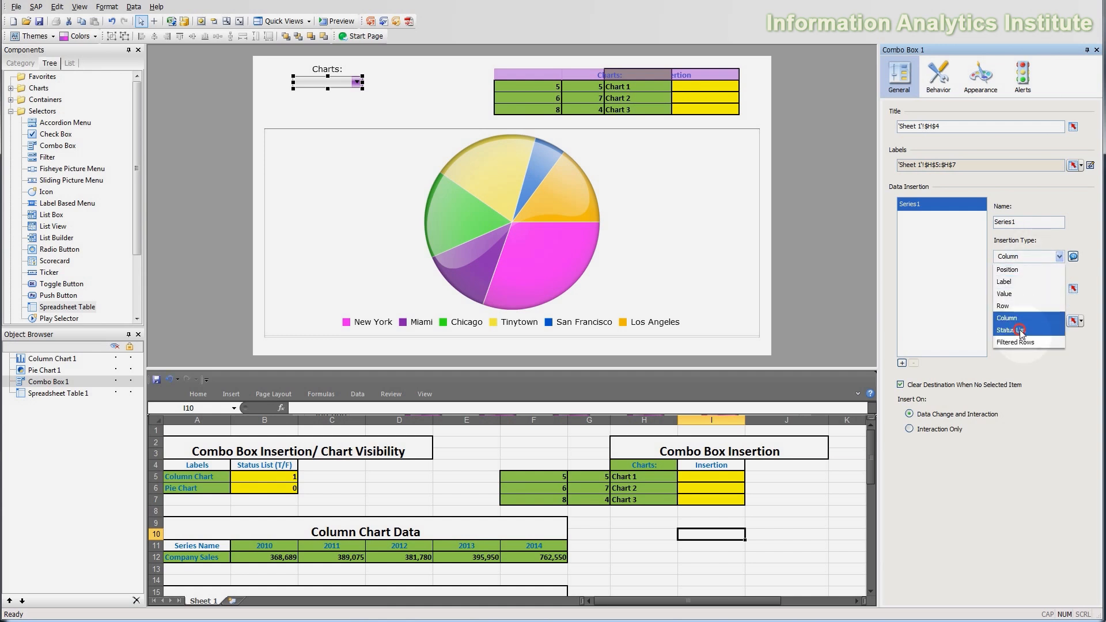
{"action": "left_click", "coordinate": [1020, 330]}
{"action": "left_click", "coordinate": [1073, 257]}
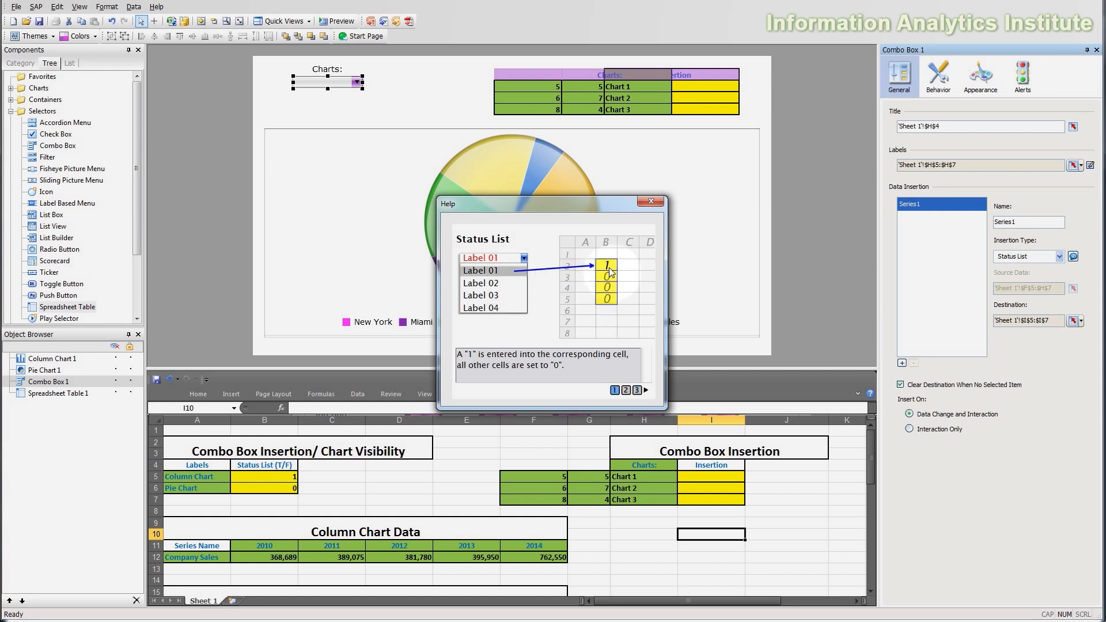
{"action": "left_click", "coordinate": [646, 391]}
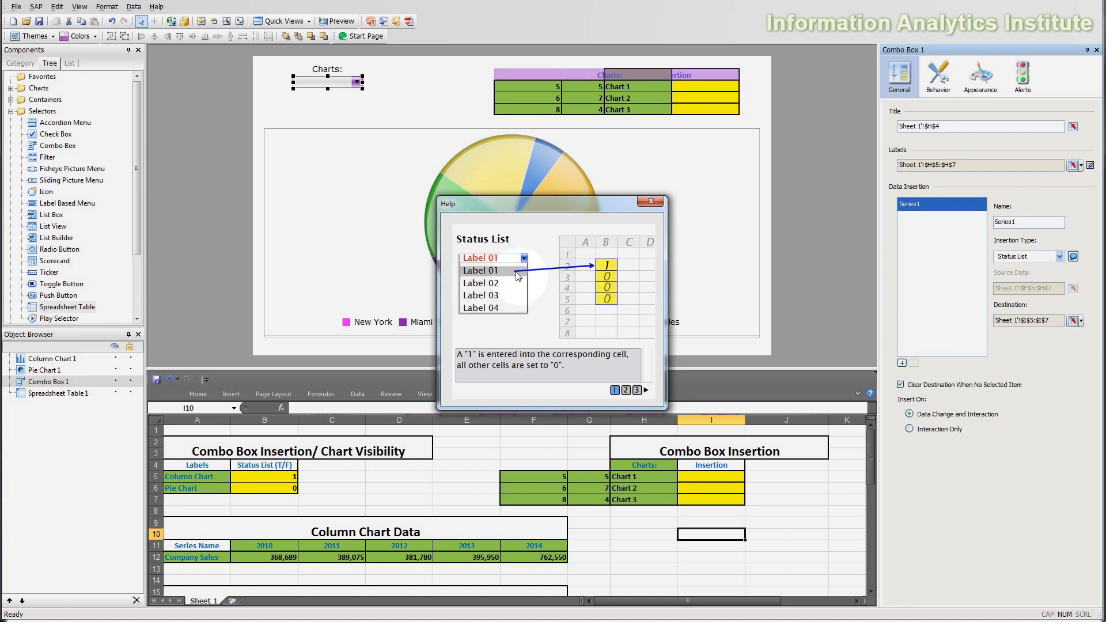
{"action": "left_click", "coordinate": [656, 200]}
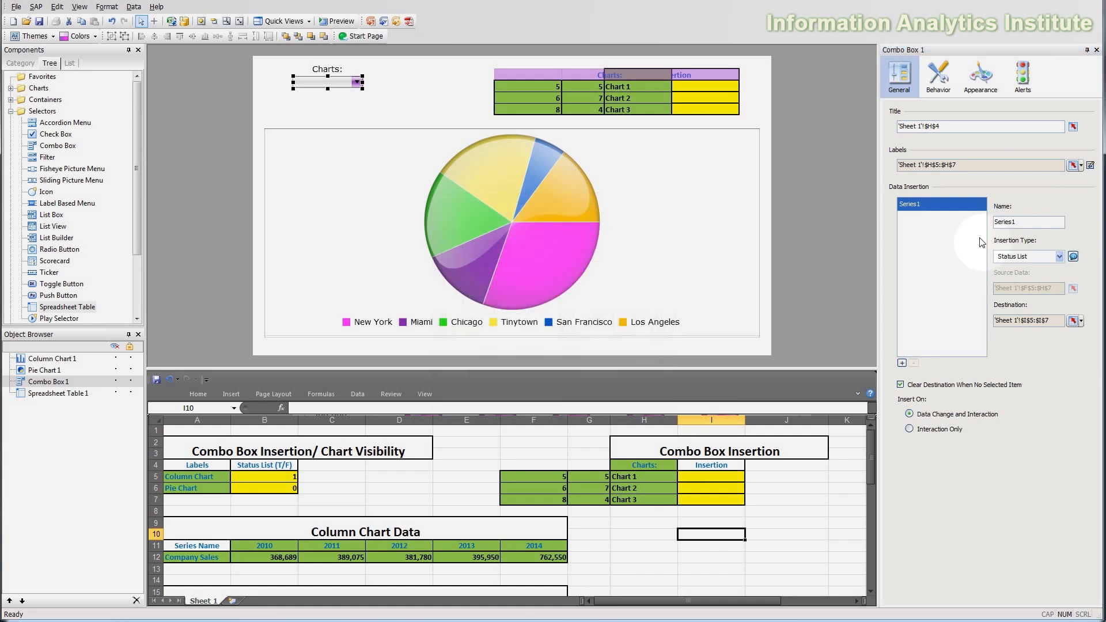
Clear the source data range of the combo box's Column insertion and return the insertion type to Status List
{"action": "left_click", "coordinate": [1059, 256]}
{"action": "left_click", "coordinate": [1008, 318]}
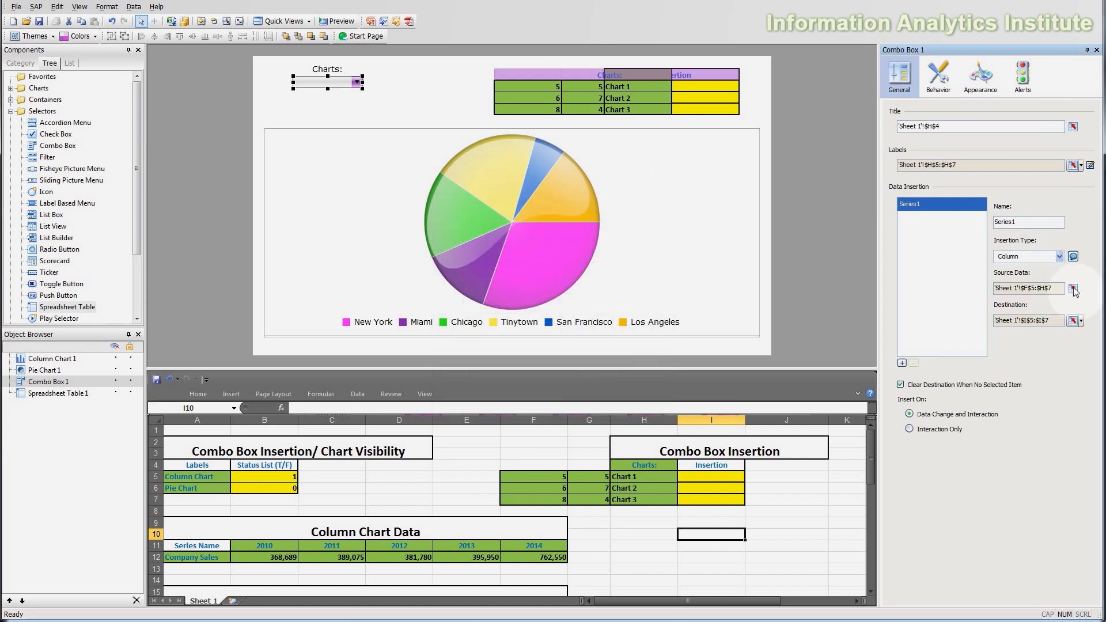
{"action": "left_click", "coordinate": [1073, 288]}
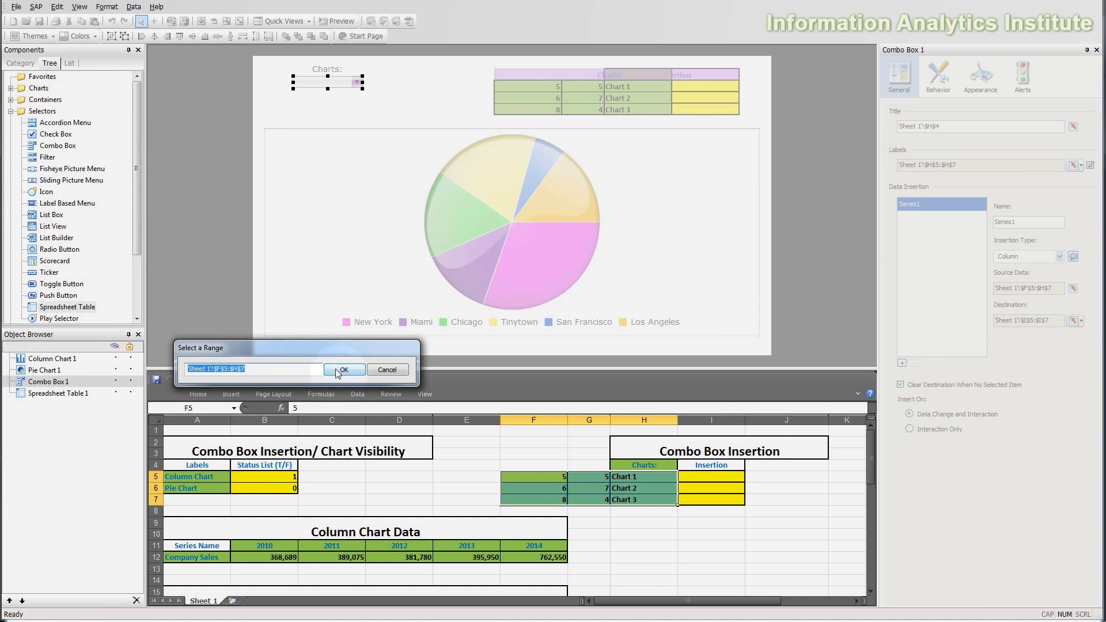
{"action": "left_click", "coordinate": [344, 370]}
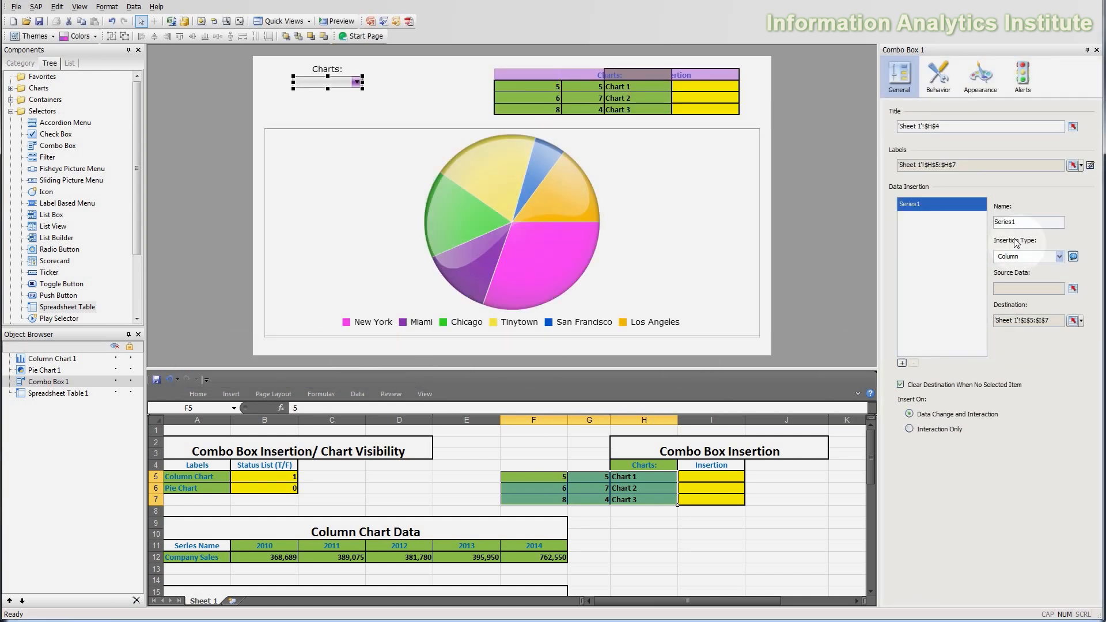
{"action": "left_click", "coordinate": [1021, 257]}
{"action": "left_click", "coordinate": [1054, 320]}
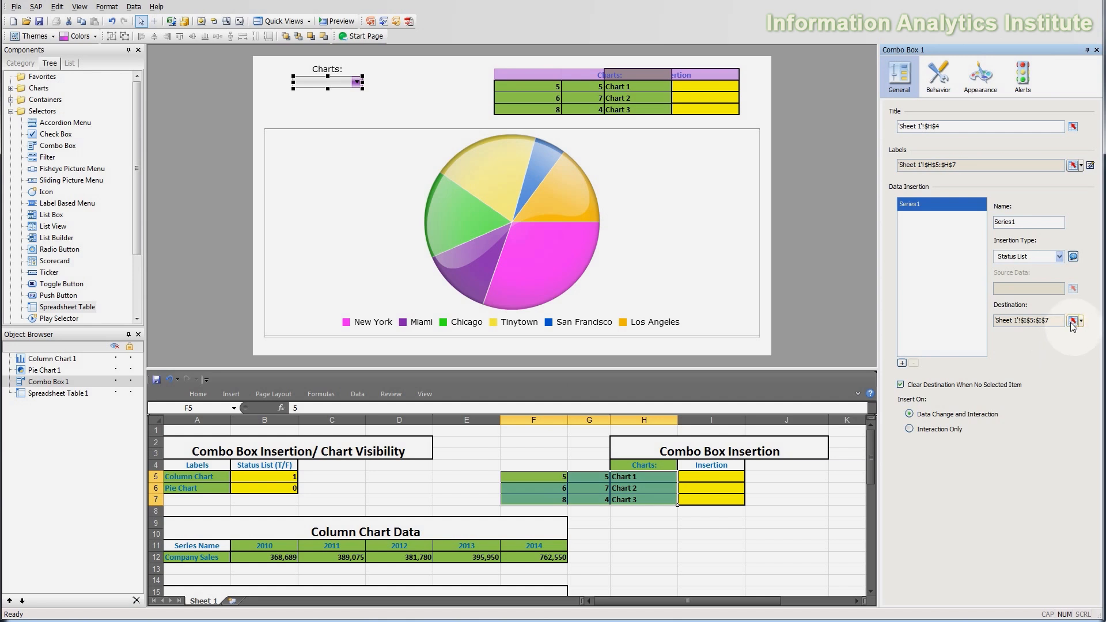
Set the combo box's Status List destination to the range I5:I7
{"action": "left_click", "coordinate": [1074, 321]}
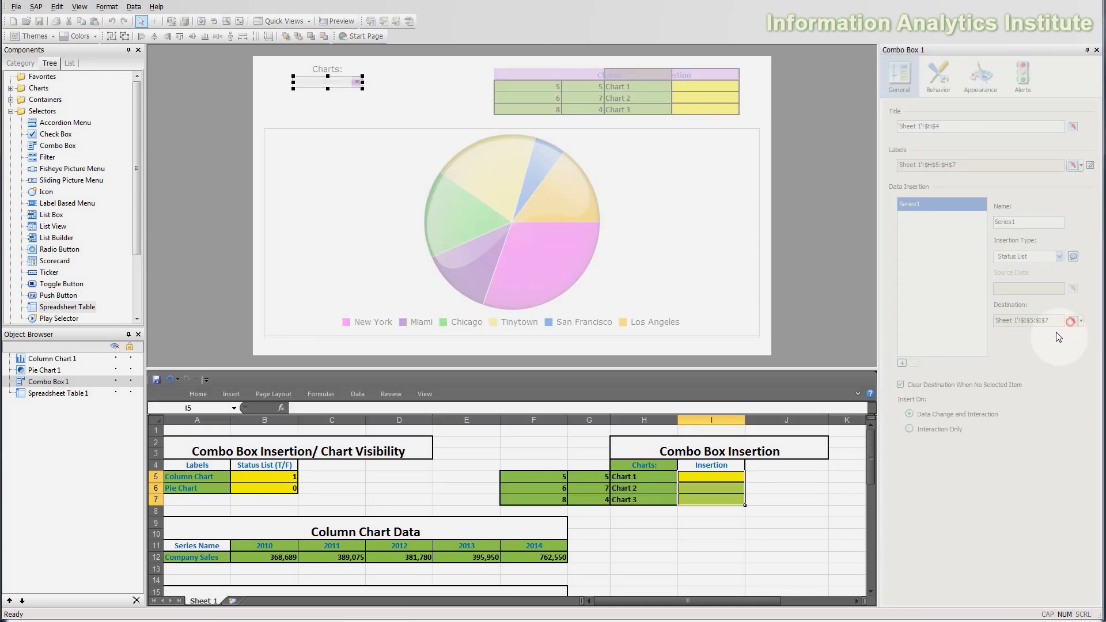
{"action": "left_click_drag", "start_coordinate": [696, 476], "coordinate": [713, 499]}
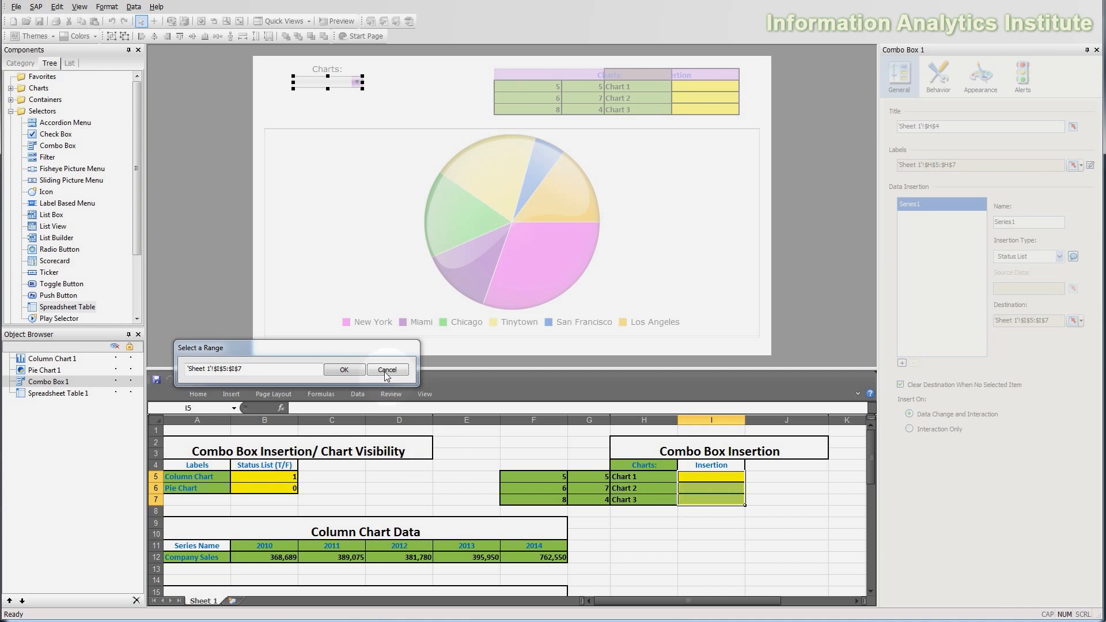
{"action": "left_click", "coordinate": [344, 369]}
Limit the spreadsheet table's display data to the Insertion column, range I4:I7
{"action": "left_click", "coordinate": [652, 79]}
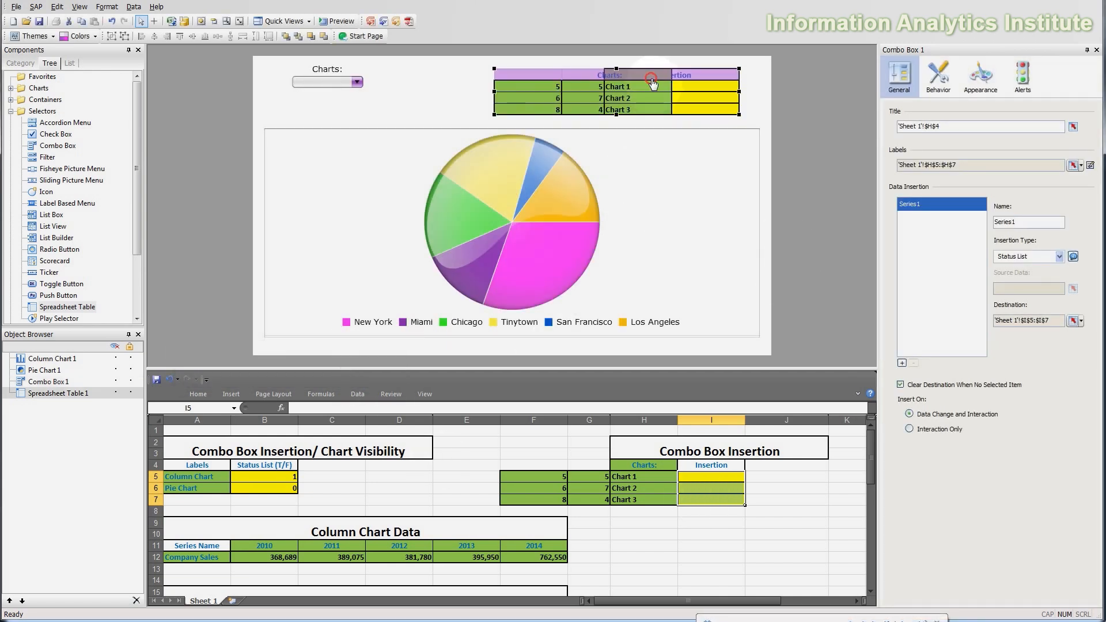
{"action": "left_click", "coordinate": [1083, 128]}
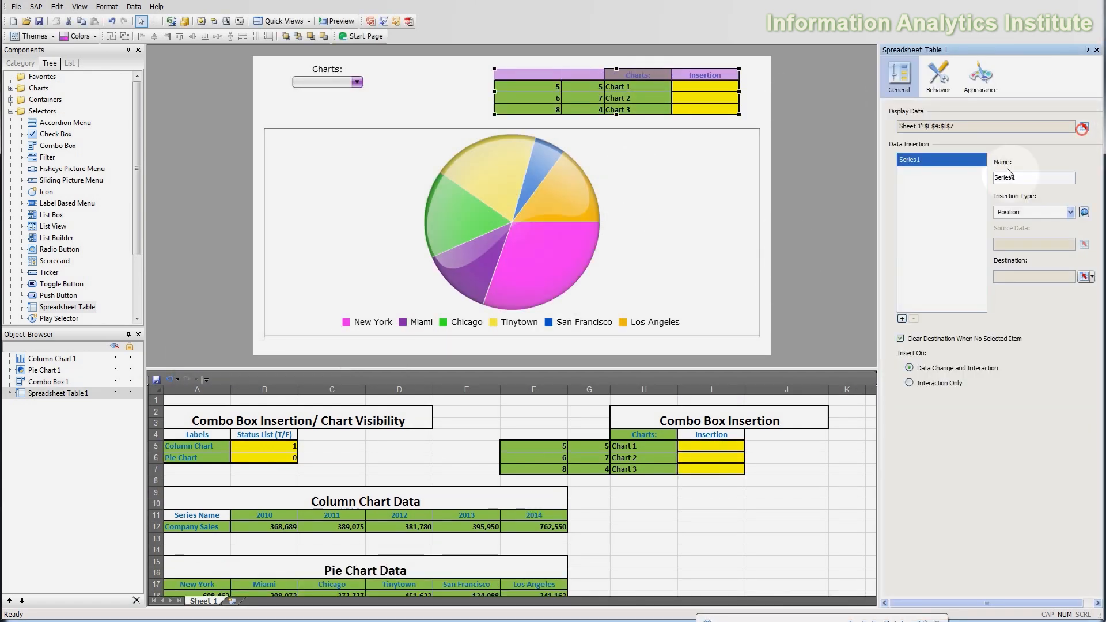
{"action": "left_click_drag", "start_coordinate": [706, 461], "coordinate": [712, 500]}
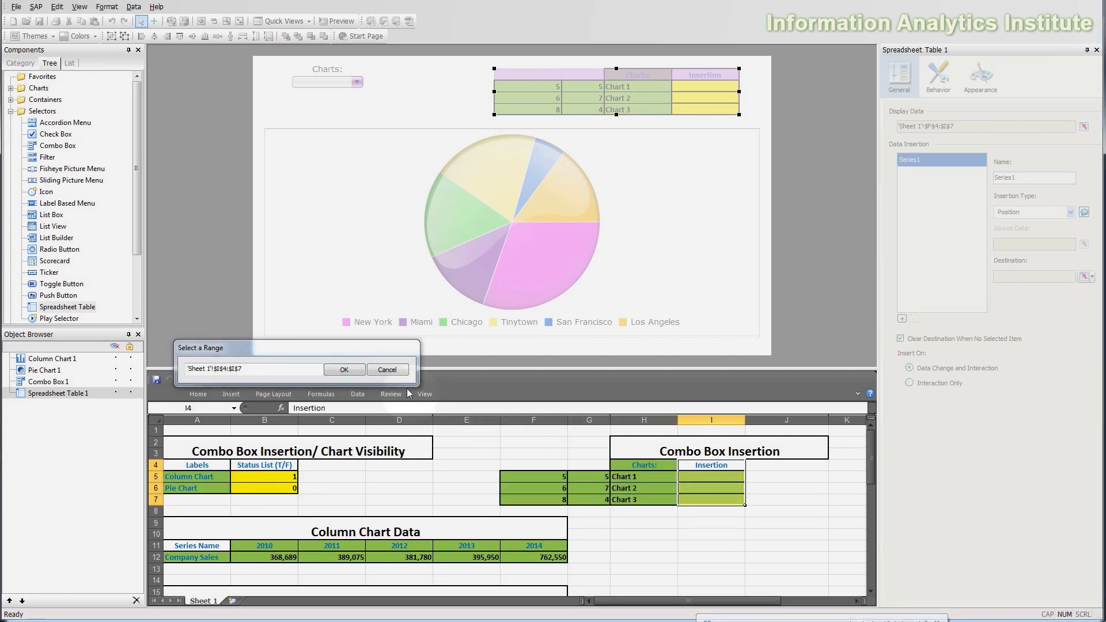
{"action": "left_click", "coordinate": [346, 371]}
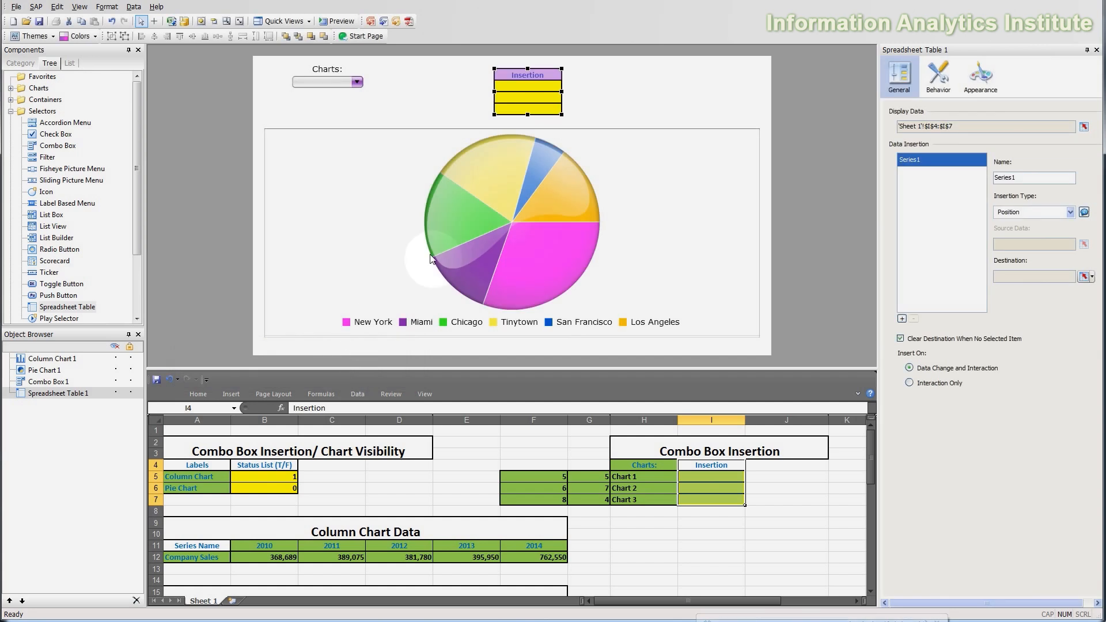
Preview the dashboard and test the Status List insertion by choosing Chart 1, Chart 3 and Chart 2 in the Charts combo box
{"action": "left_click", "coordinate": [349, 22]}
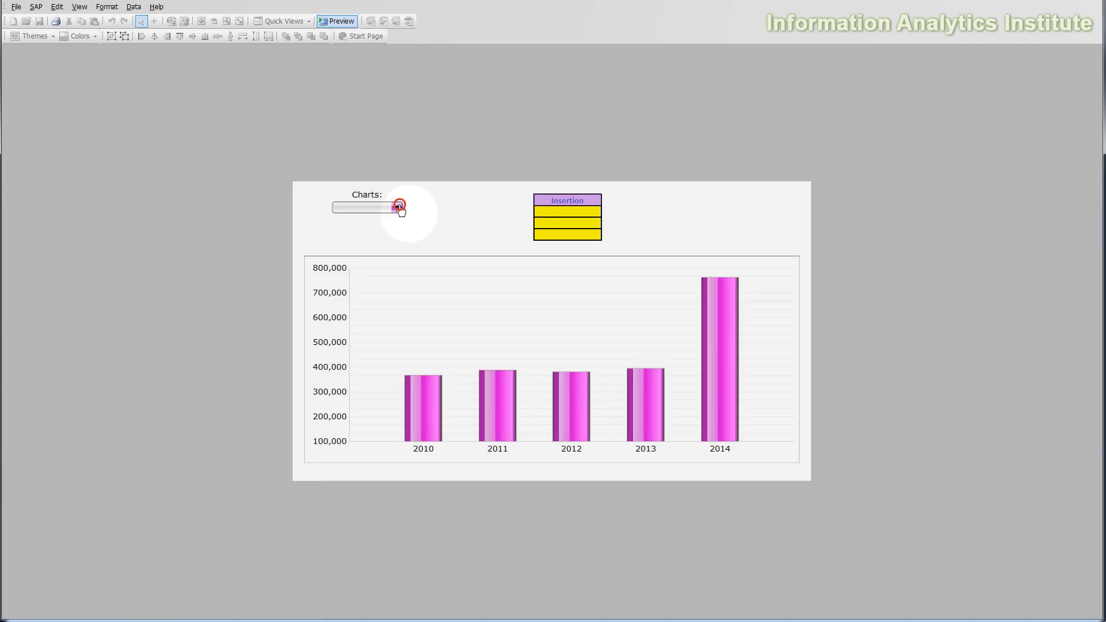
{"action": "left_click", "coordinate": [399, 208]}
{"action": "left_click", "coordinate": [395, 222]}
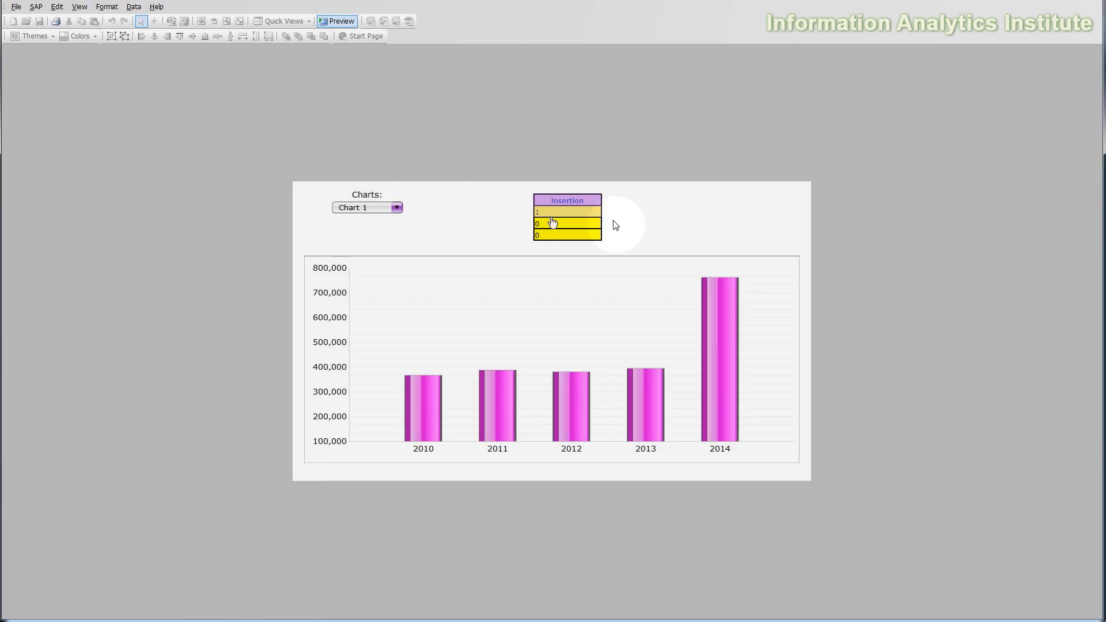
{"action": "left_click", "coordinate": [567, 236]}
{"action": "left_click", "coordinate": [367, 208]}
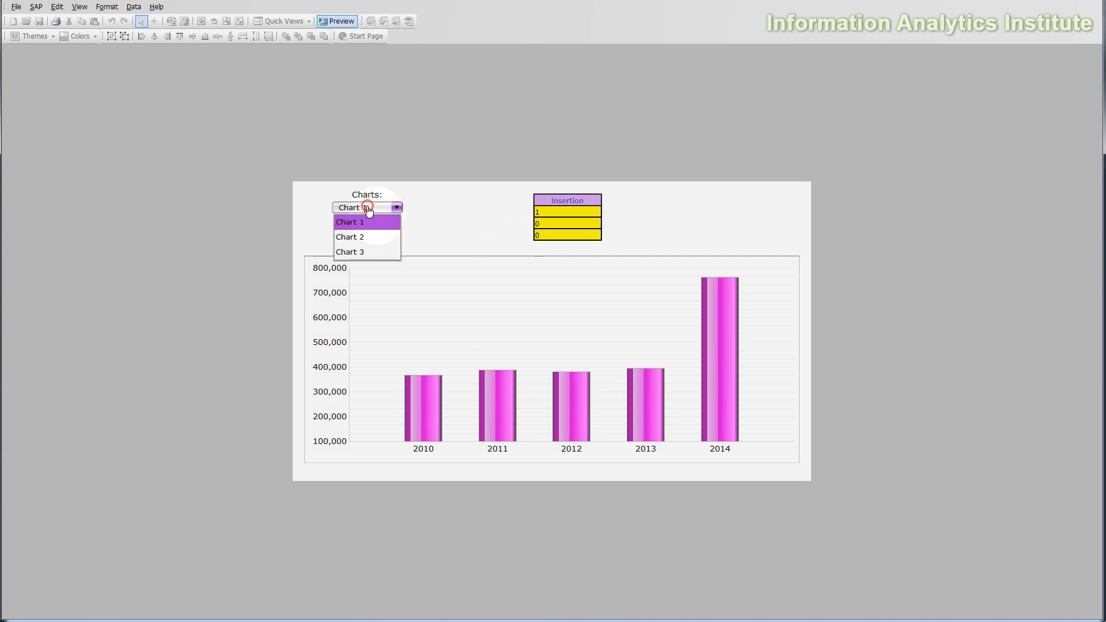
{"action": "left_click", "coordinate": [366, 253]}
{"action": "left_click", "coordinate": [555, 243]}
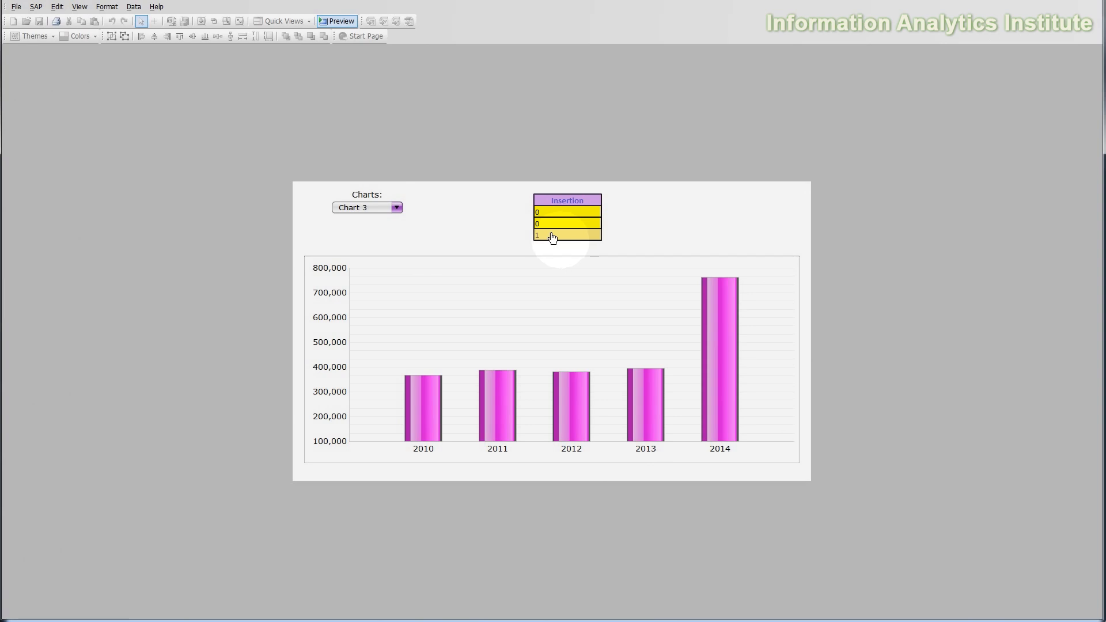
{"action": "left_click", "coordinate": [399, 209]}
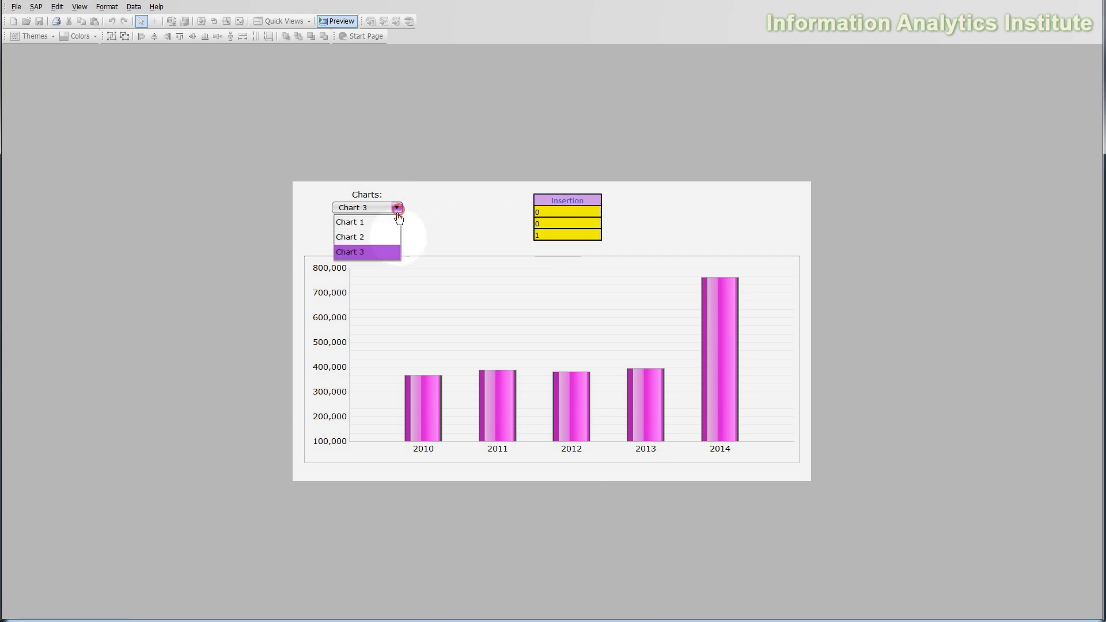
{"action": "left_click", "coordinate": [377, 239]}
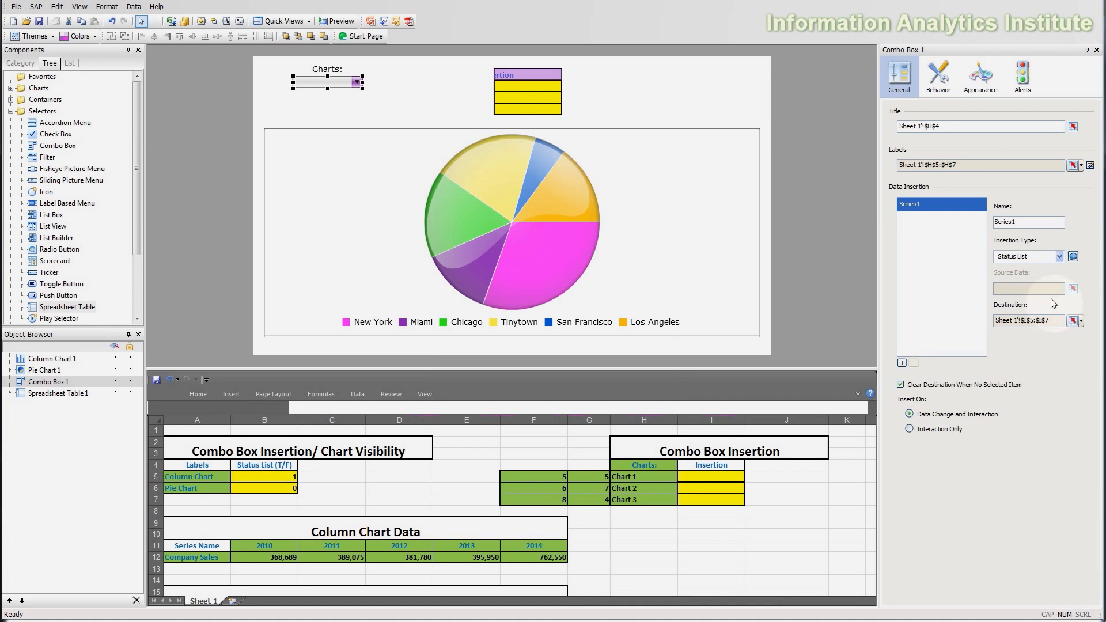
Set the combo box's insertion type to Filtered Rows and open the help example for that type
{"action": "left_click", "coordinate": [1060, 256]}
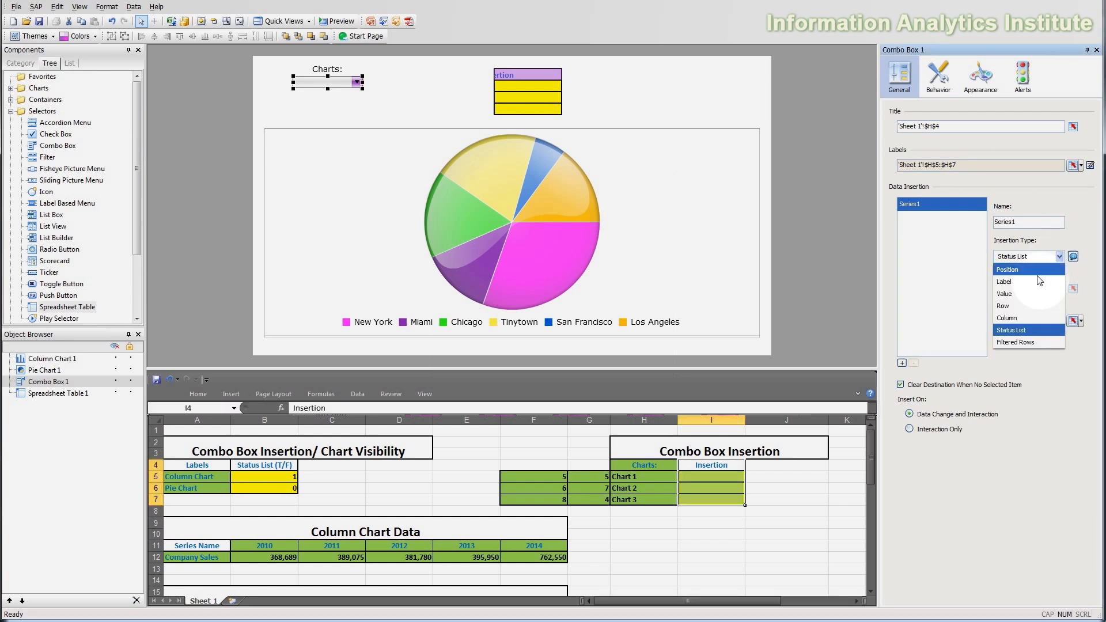
{"action": "left_click", "coordinate": [1021, 342]}
{"action": "left_click", "coordinate": [1073, 257]}
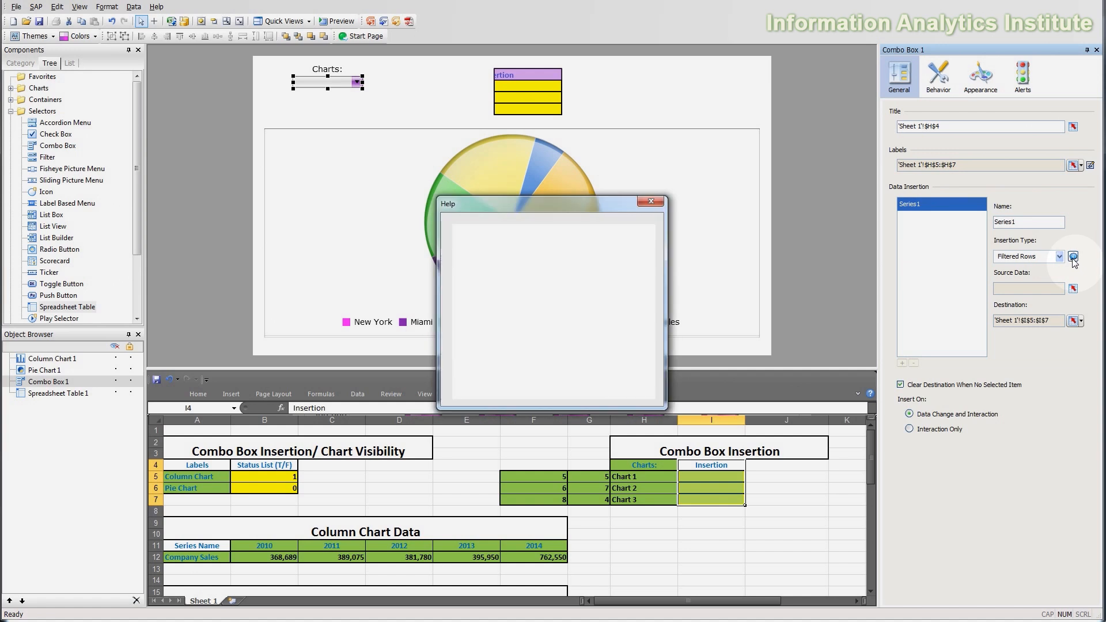
{"action": "left_click_drag", "start_coordinate": [610, 209], "coordinate": [609, 199]}
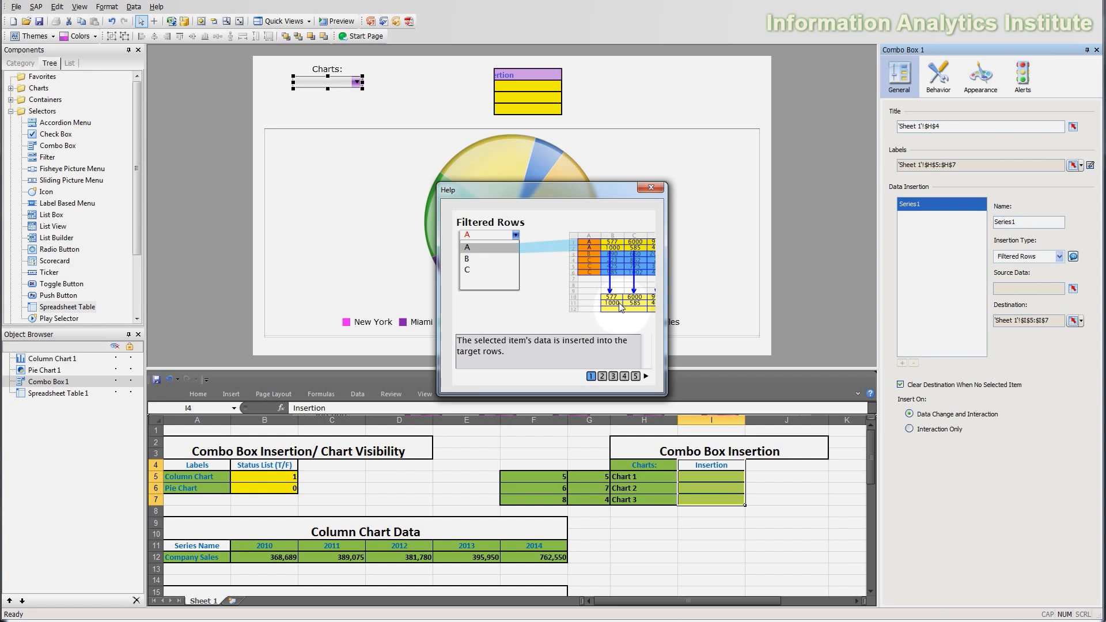
Step through the stages of the Filtered Rows help example, including source data and target rows, and close the help
{"action": "left_click", "coordinate": [614, 376]}
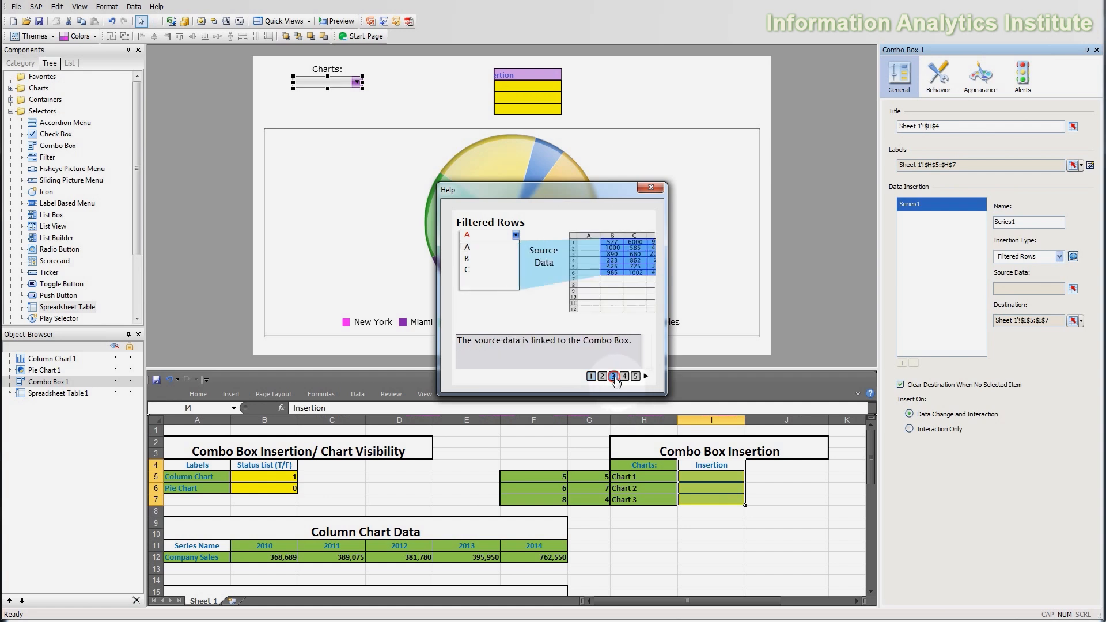
{"action": "left_click", "coordinate": [646, 377]}
{"action": "left_click", "coordinate": [646, 377]}
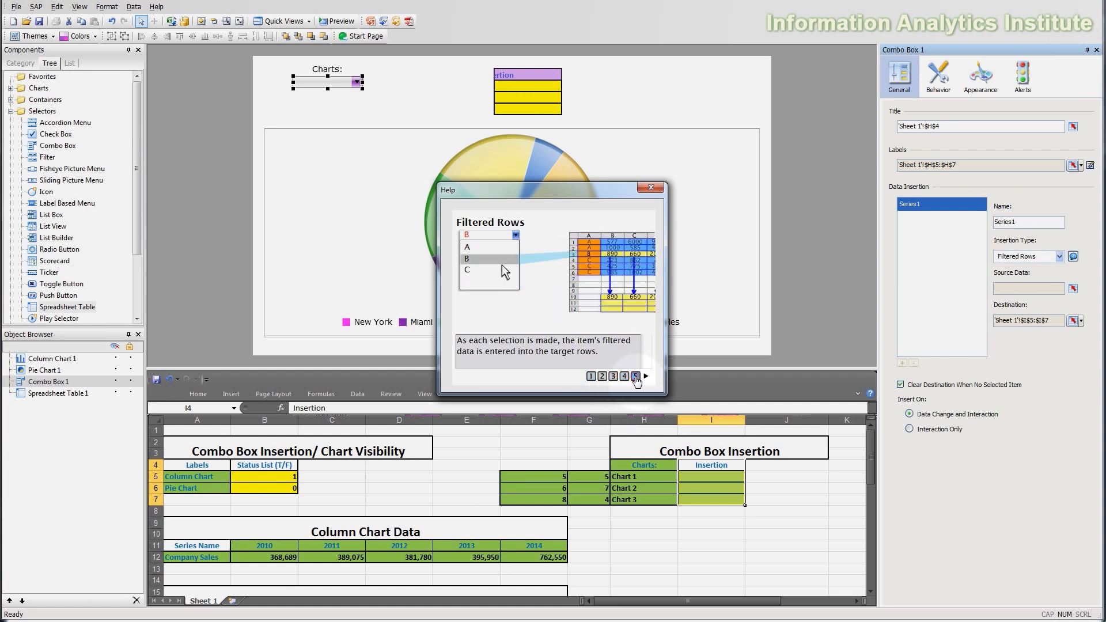
{"action": "left_click", "coordinate": [649, 378]}
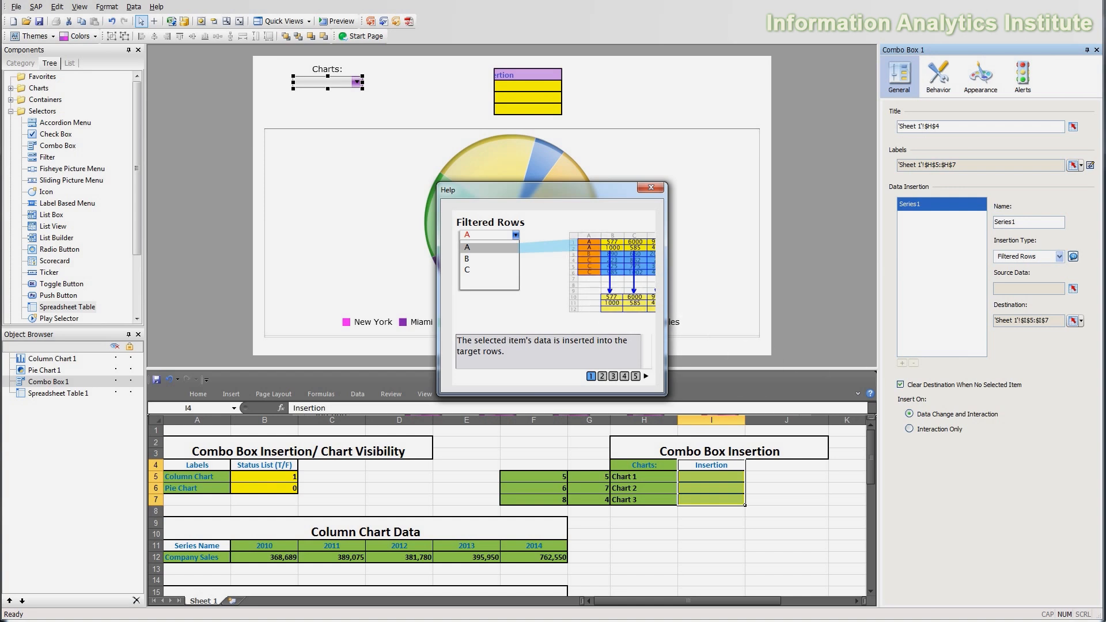
{"action": "left_click", "coordinate": [614, 376]}
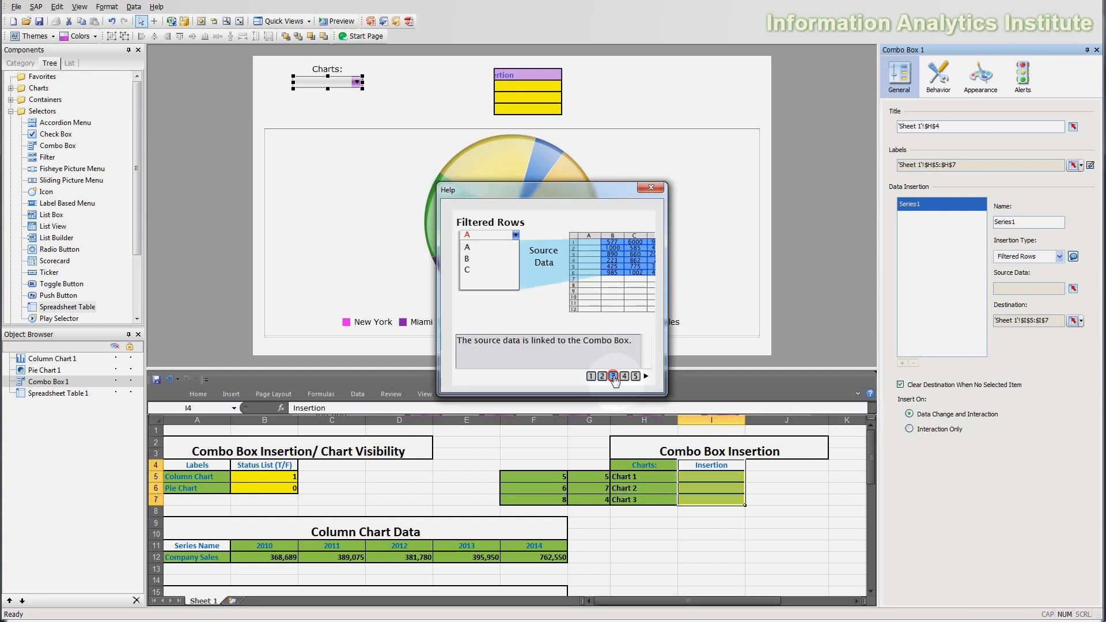
{"action": "left_click", "coordinate": [625, 376]}
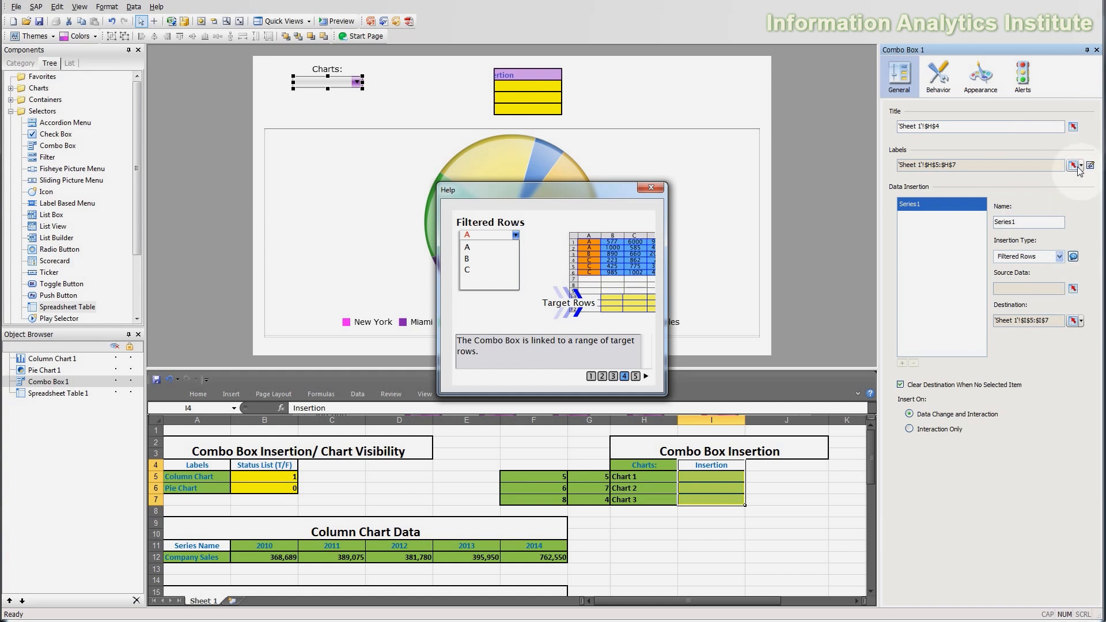
{"action": "left_click", "coordinate": [647, 186]}
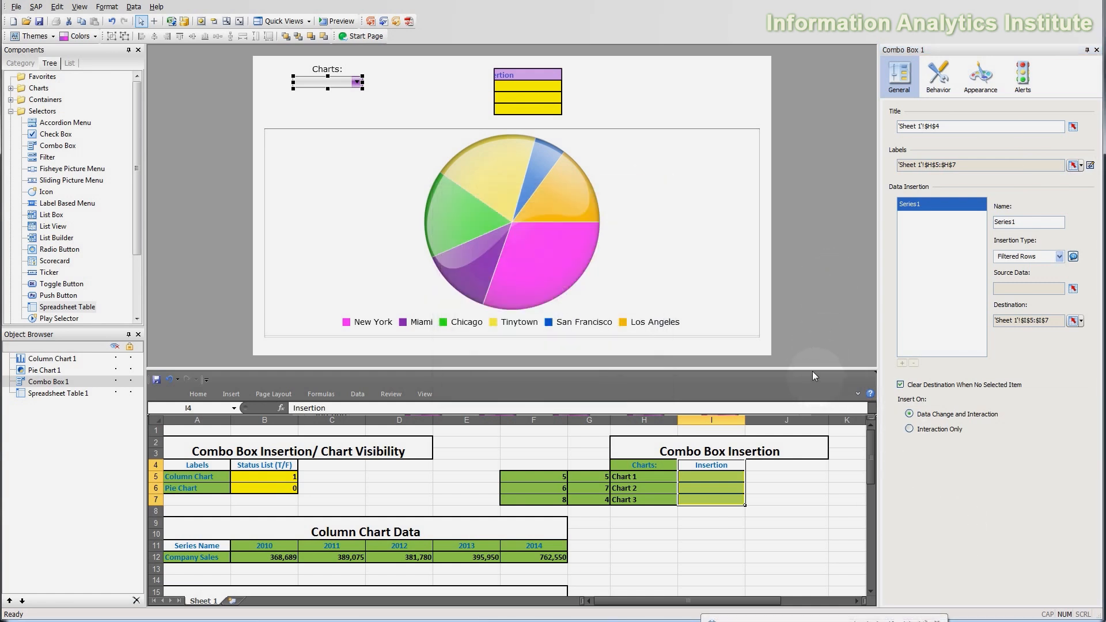
Enlarge the spreadsheet area and change the filter entry in cell B28 of the Filtered Rows Example to C
{"action": "left_click_drag", "start_coordinate": [813, 372], "coordinate": [812, 173]}
{"action": "left_click", "coordinate": [553, 386]}
{"action": "scroll", "coordinate": [553, 380], "scroll_direction": "down", "scroll_amount": 2}
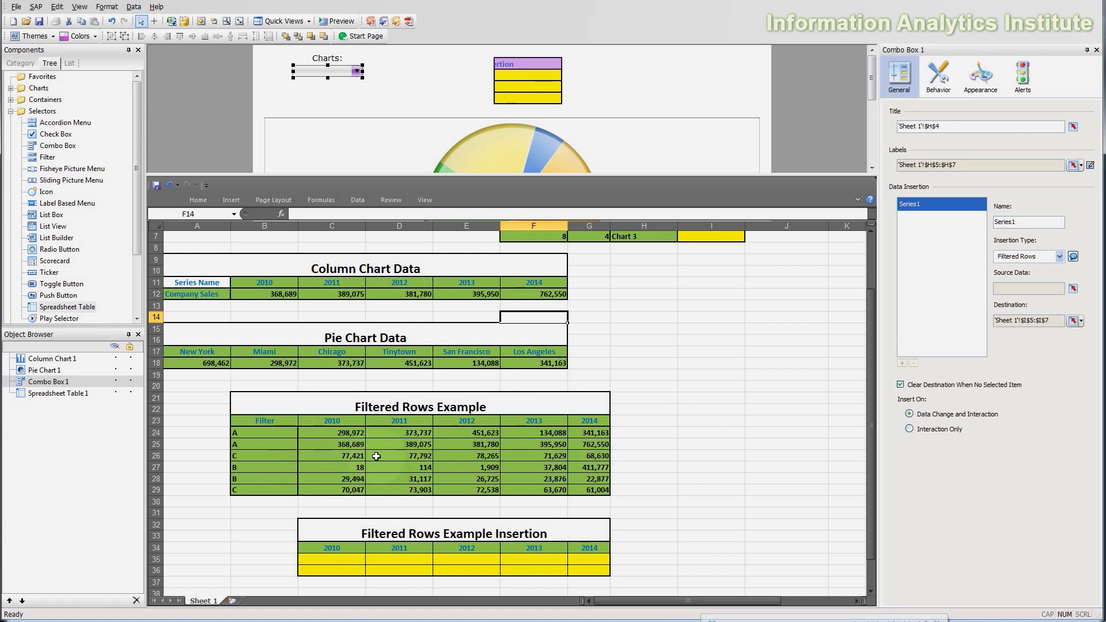
{"action": "left_click", "coordinate": [255, 478]}
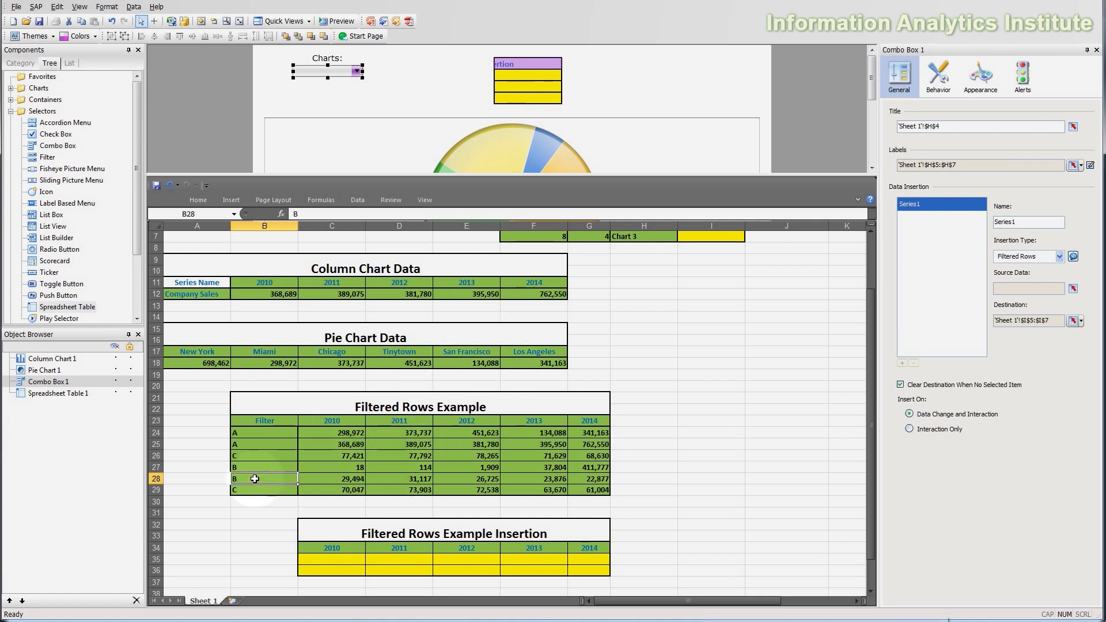
{"action": "type", "text": "C"}
{"action": "left_click", "coordinate": [248, 487]}
{"action": "left_click", "coordinate": [245, 454]}
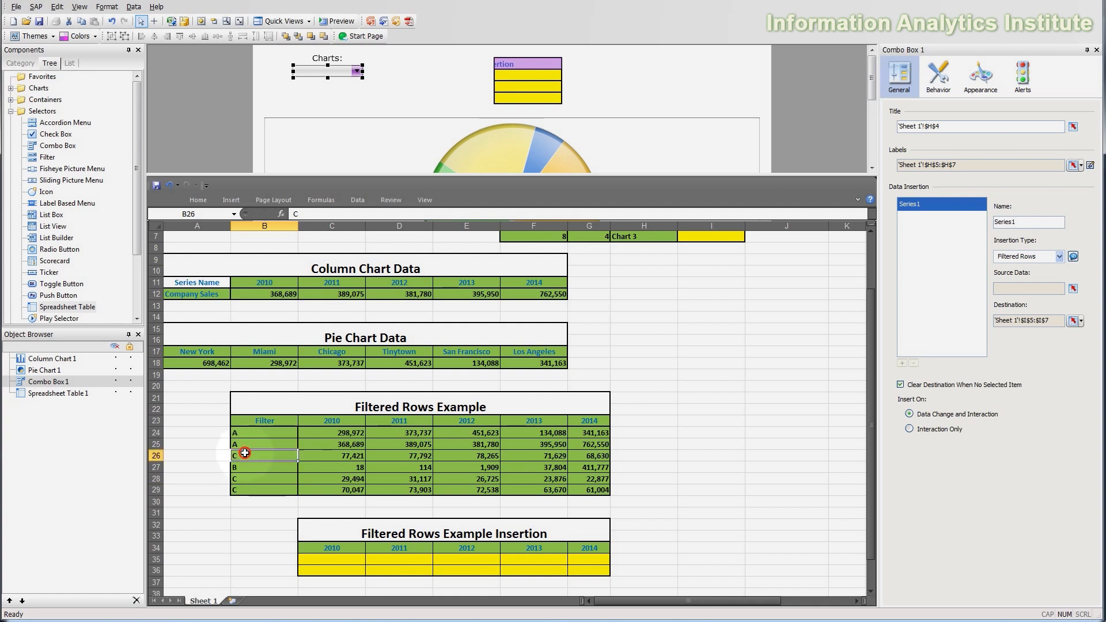
{"action": "left_click", "coordinate": [246, 481], "text": "ctrl"}
{"action": "left_click", "coordinate": [249, 491], "text": "ctrl"}
{"action": "left_click", "coordinate": [253, 513]}
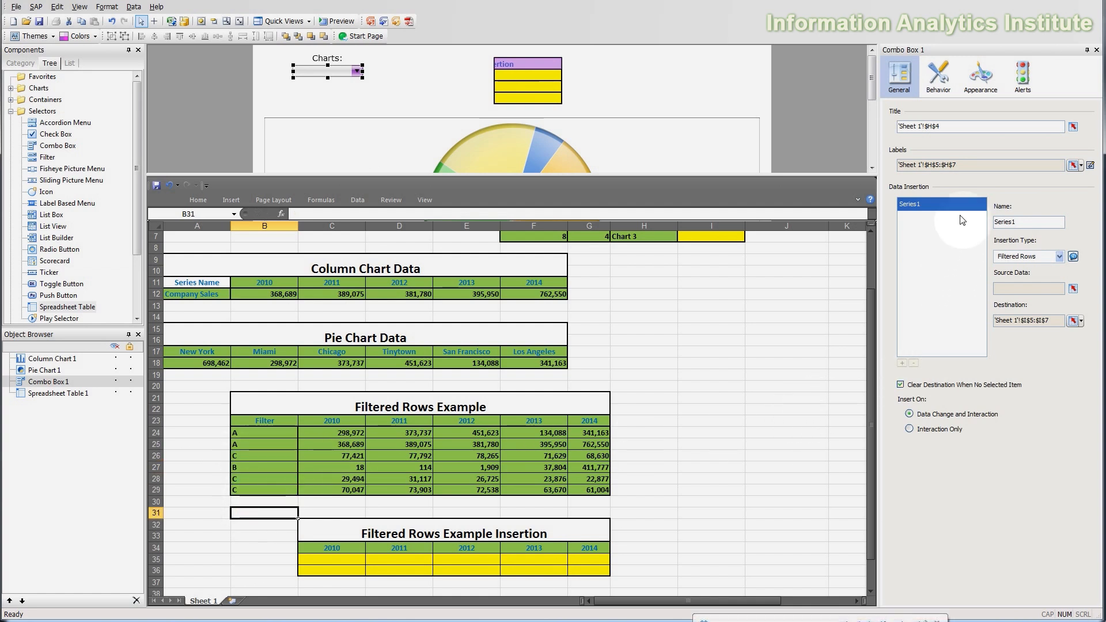
Link the combo box's labels to the Filter column of the Filtered Rows Example, range B24:B29
{"action": "left_click", "coordinate": [1075, 166]}
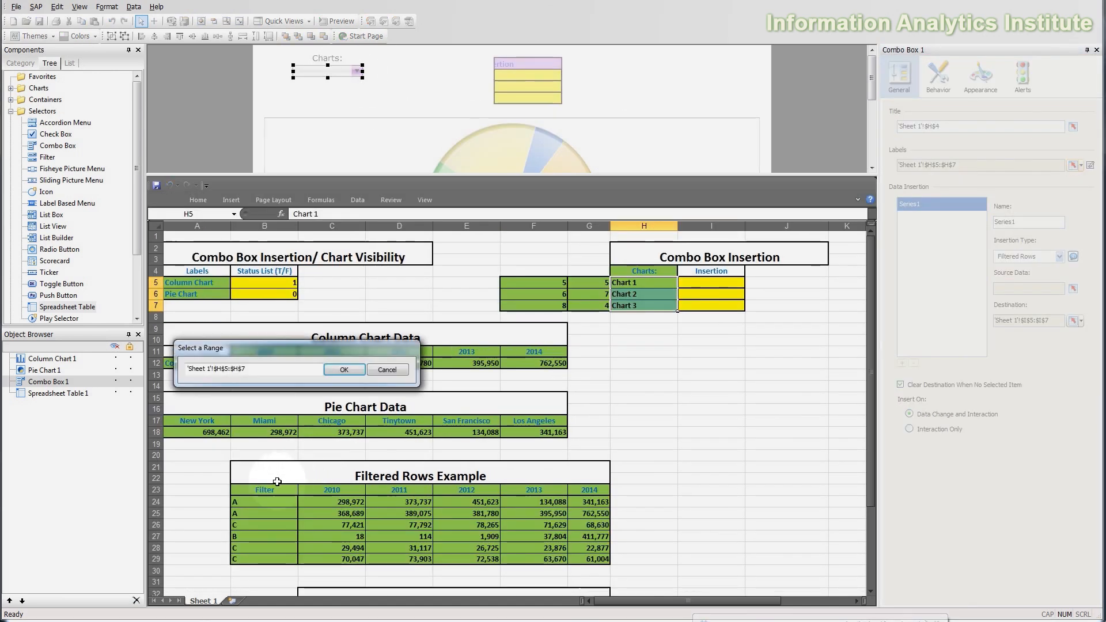
{"action": "left_click_drag", "start_coordinate": [265, 502], "coordinate": [264, 559]}
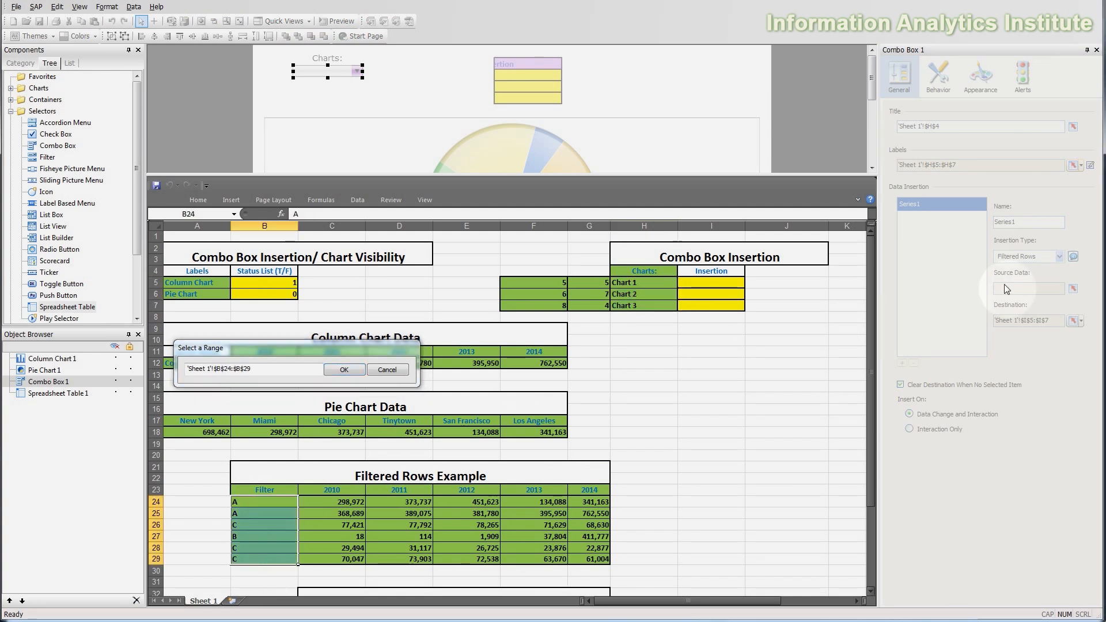
{"action": "left_click", "coordinate": [341, 365]}
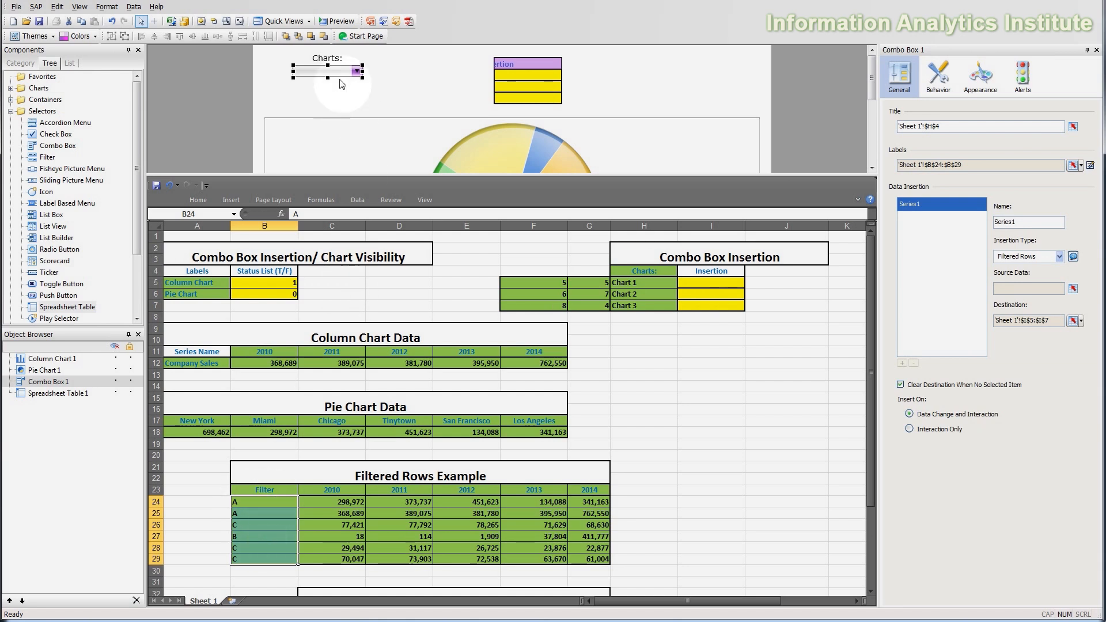
Preview the dashboard to check the entries offered by the Charts combo box, and return to the design view
{"action": "left_click", "coordinate": [339, 23]}
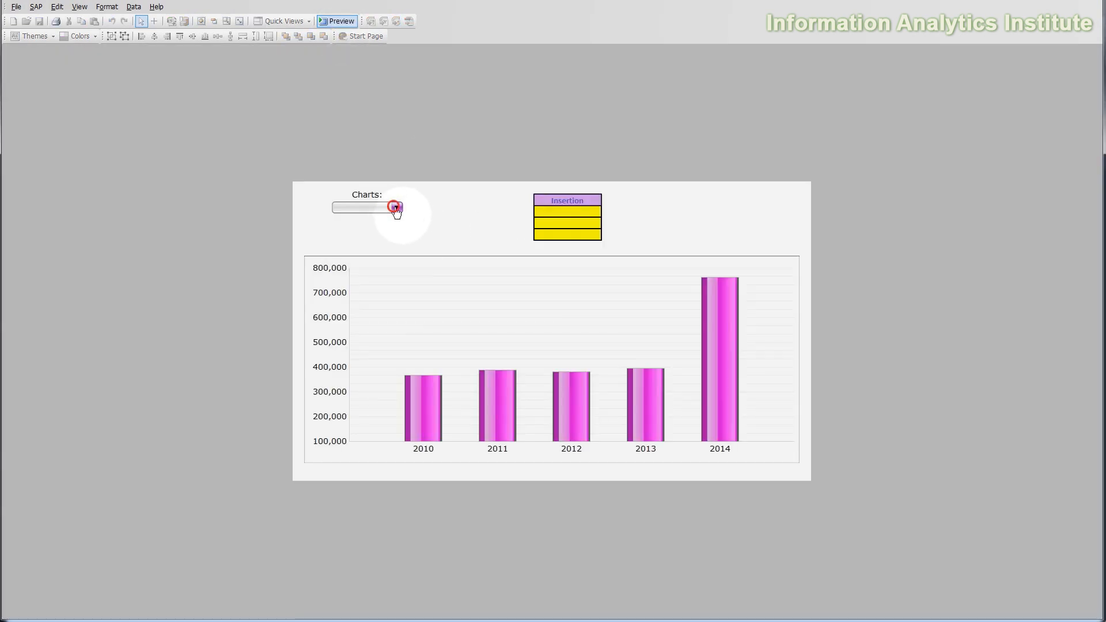
{"action": "left_click", "coordinate": [396, 207]}
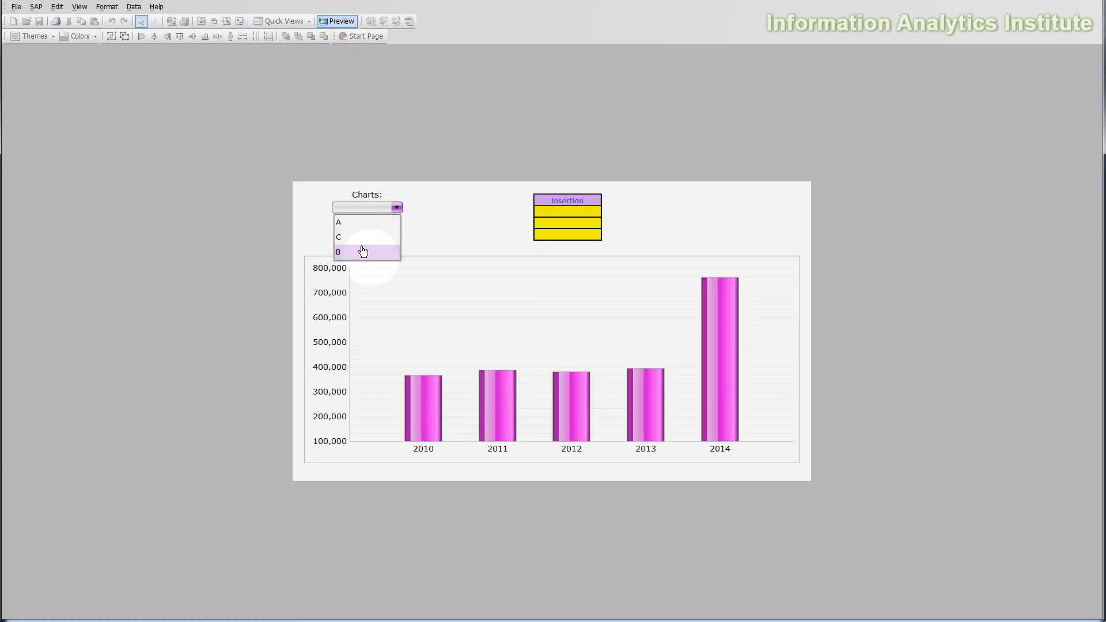
{"action": "left_click", "coordinate": [355, 122]}
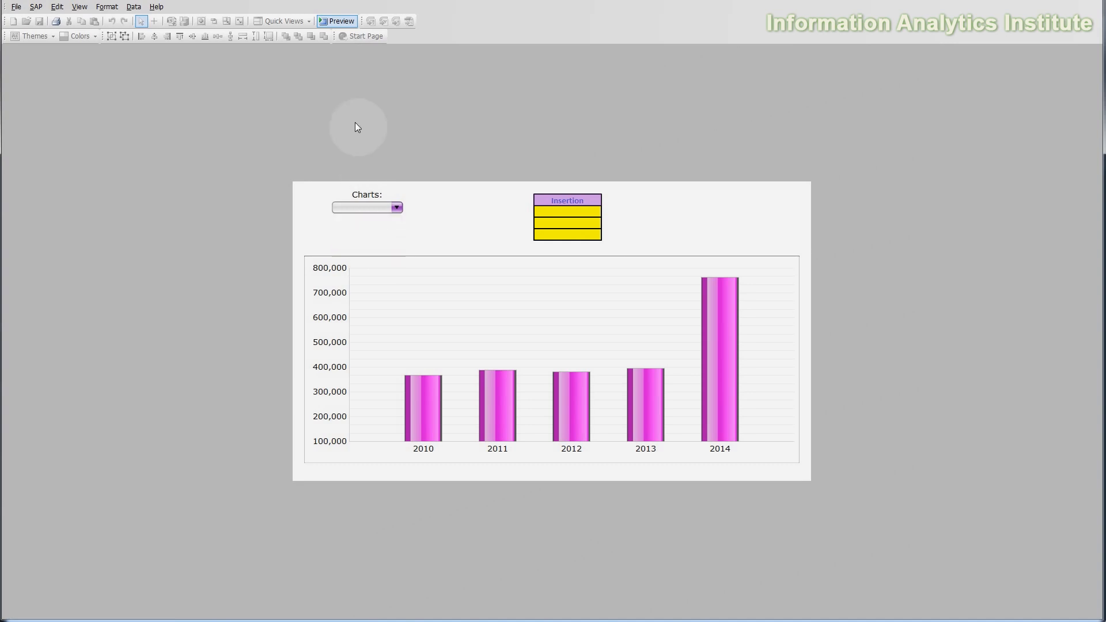
{"action": "left_click", "coordinate": [344, 21]}
{"action": "left_click", "coordinate": [250, 525]}
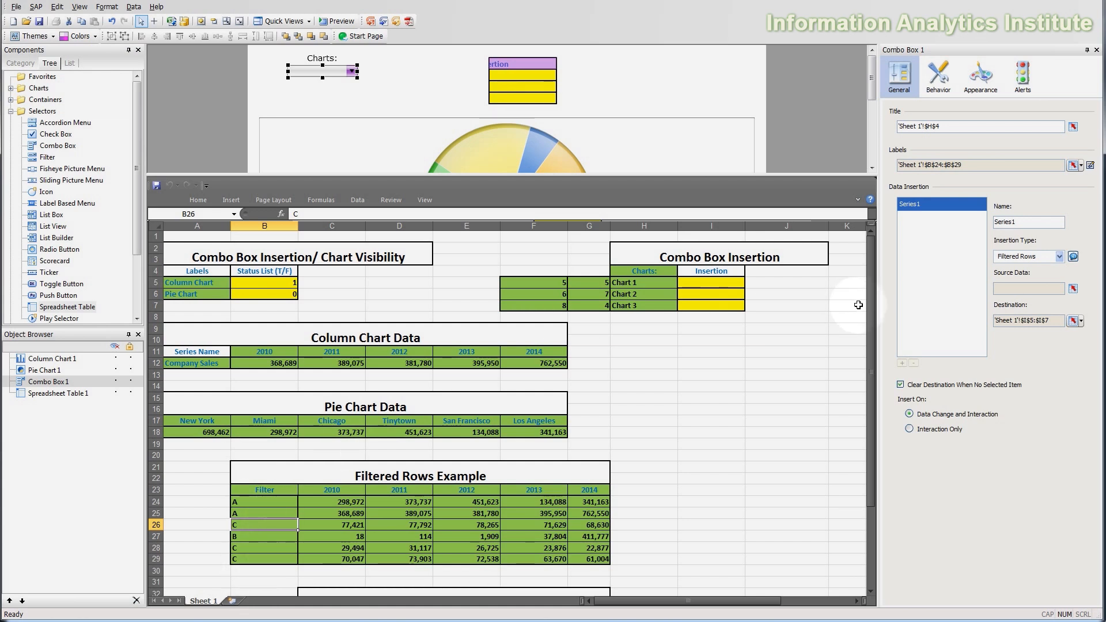
Set the combo box's Filtered Rows source data to the yearly values in range C24:G29
{"action": "left_click", "coordinate": [1074, 290]}
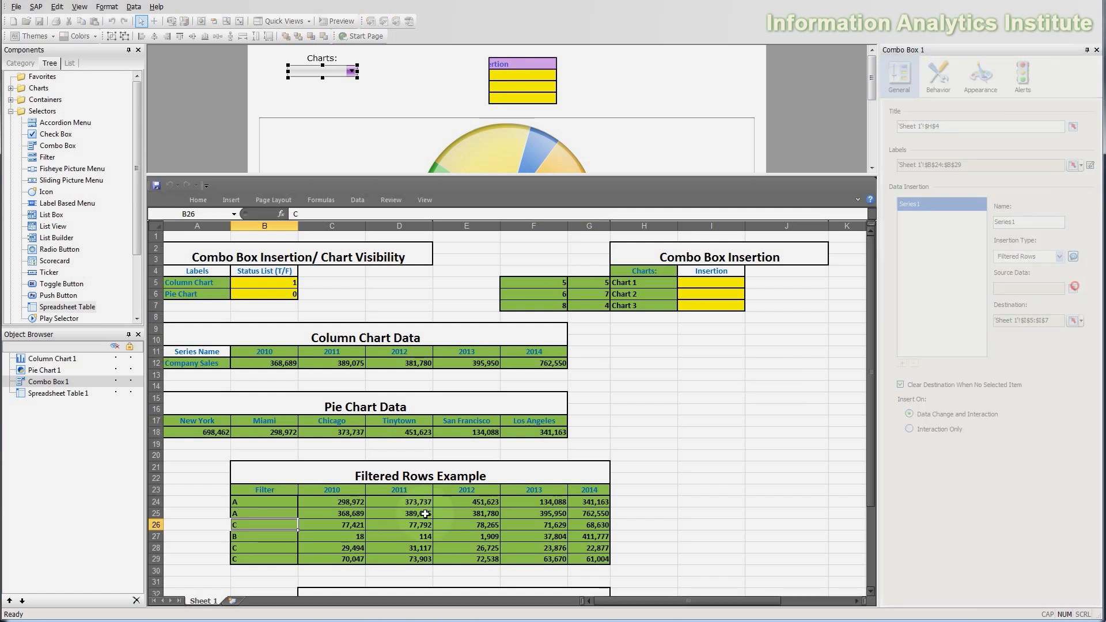
{"action": "left_click", "coordinate": [344, 503]}
{"action": "left_click_drag", "start_coordinate": [562, 528], "coordinate": [590, 559]}
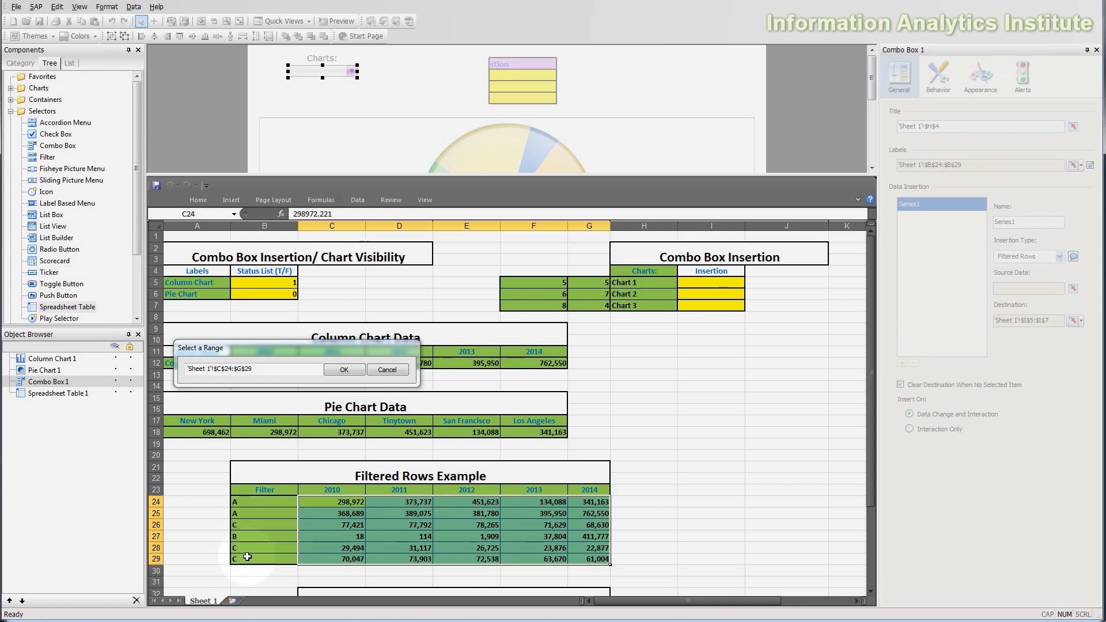
{"action": "left_click", "coordinate": [344, 370]}
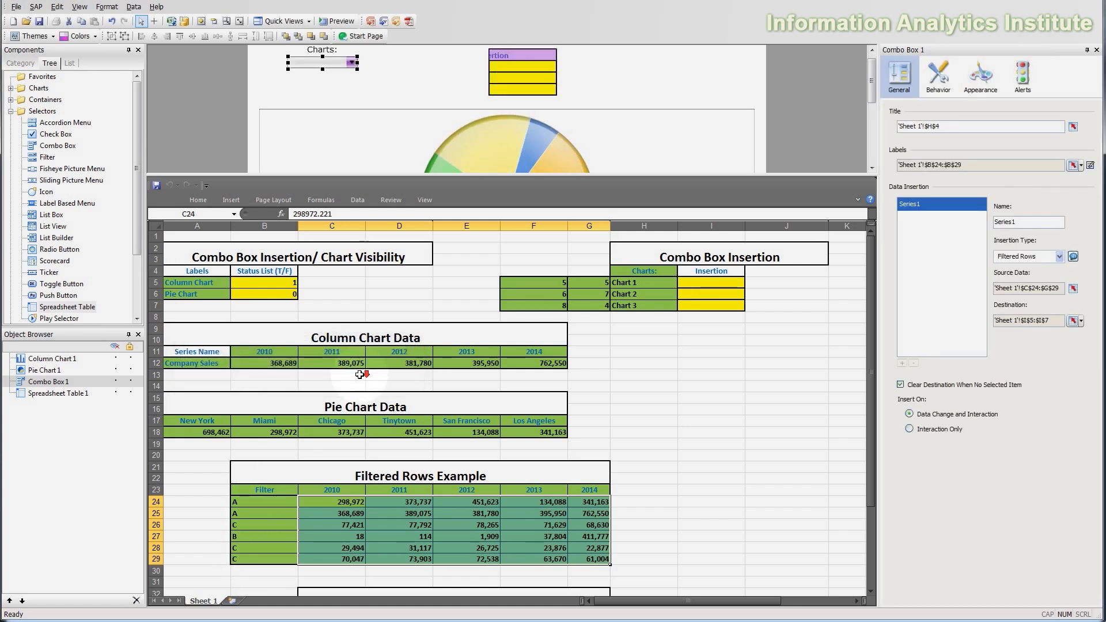
Copy the yellow row C36:G36 into row 37 to add a third row to the Filtered Rows Example Insertion table
{"action": "left_click", "coordinate": [698, 453]}
{"action": "scroll", "coordinate": [691, 449], "scroll_direction": "down", "scroll_amount": 2}
{"action": "scroll", "coordinate": [691, 449], "scroll_direction": "down", "scroll_amount": 1}
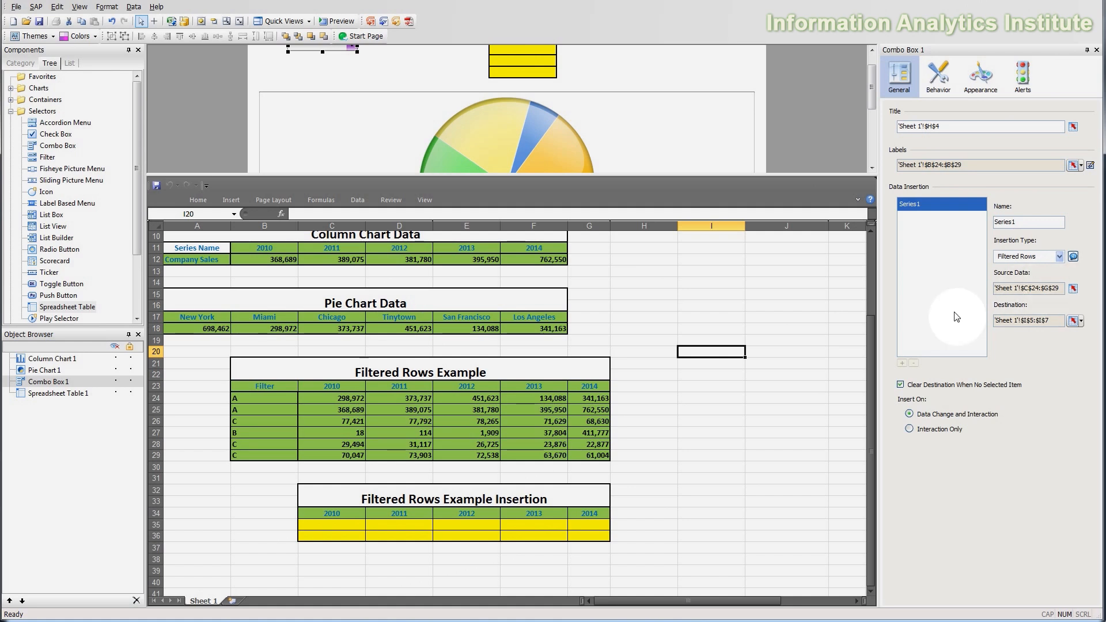
{"action": "left_click", "coordinate": [355, 536]}
{"action": "left_click_drag", "start_coordinate": [379, 533], "coordinate": [593, 534]}
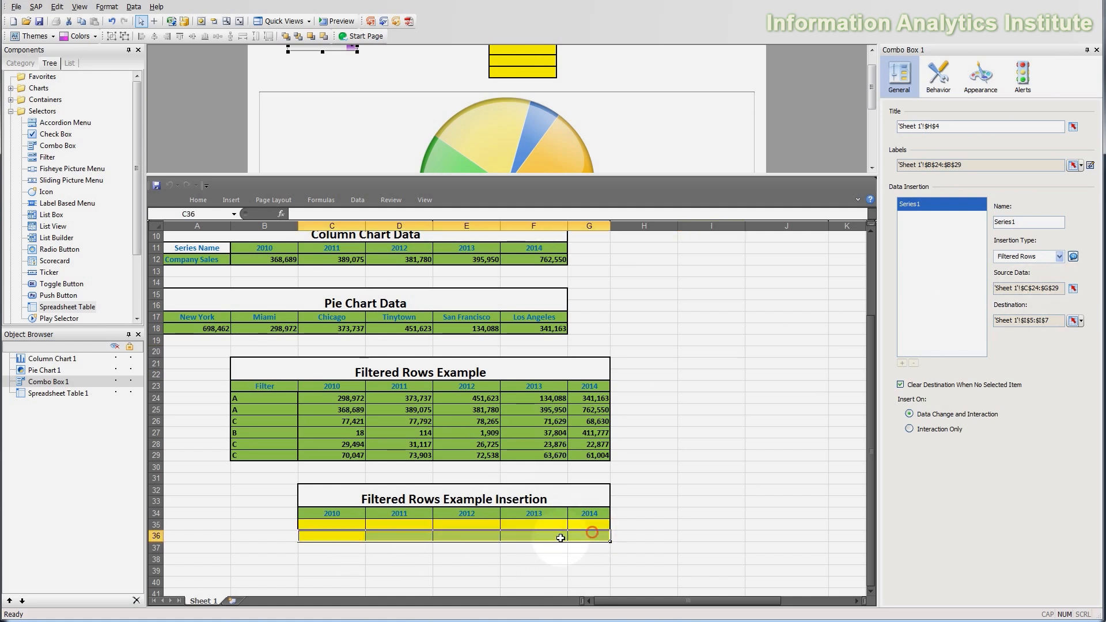
{"action": "key", "text": "ctrl+c"}
{"action": "left_click", "coordinate": [317, 545]}
{"action": "key", "text": "ctrl+v"}
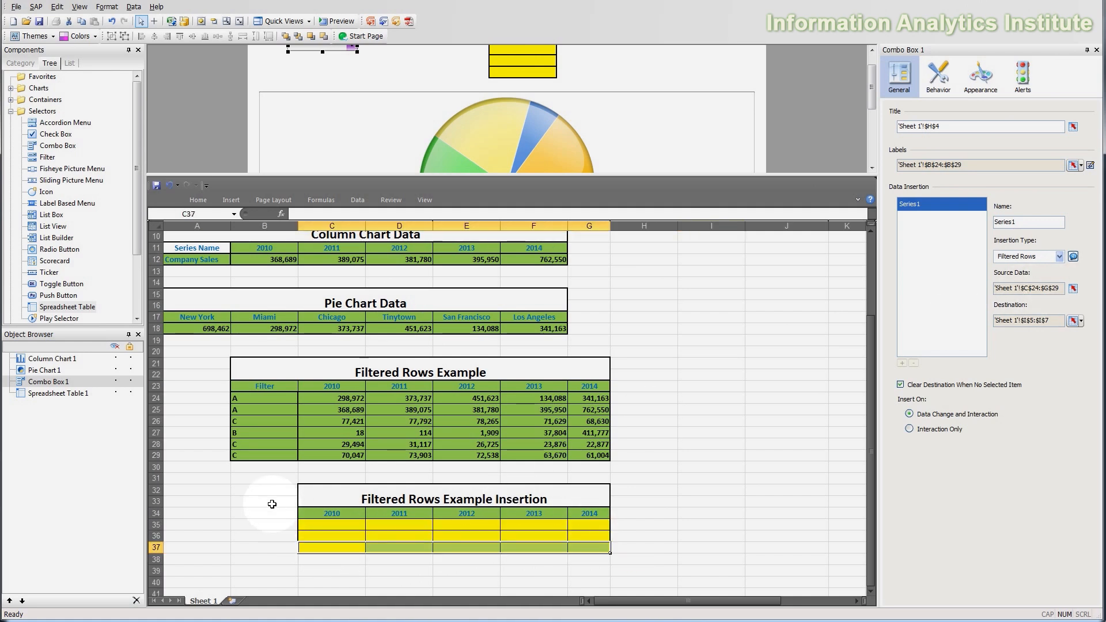
{"action": "left_click_drag", "start_coordinate": [242, 421], "coordinate": [242, 457]}
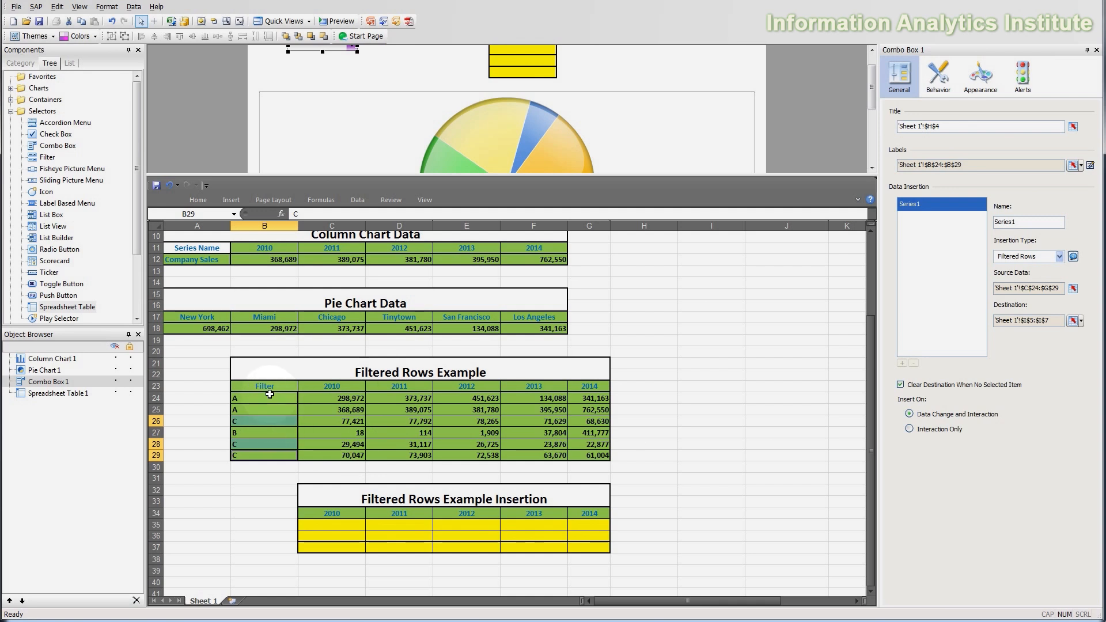
{"action": "left_click", "coordinate": [346, 467]}
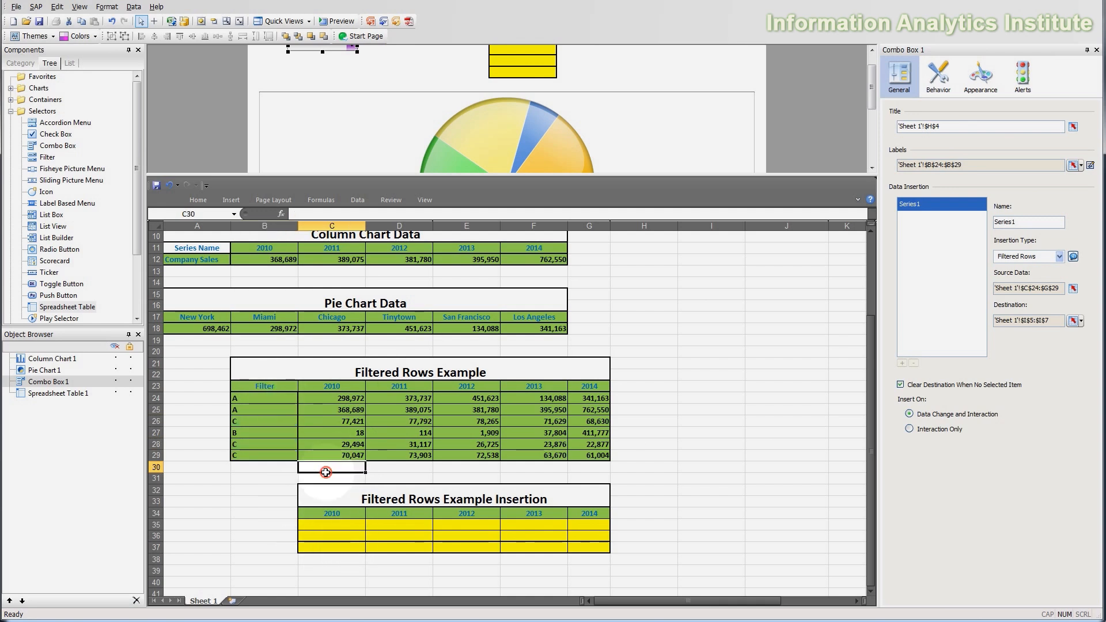
Set the combo box's Filtered Rows destination to the range C35:G37
{"action": "left_click", "coordinate": [1074, 320]}
{"action": "left_click", "coordinate": [333, 513]}
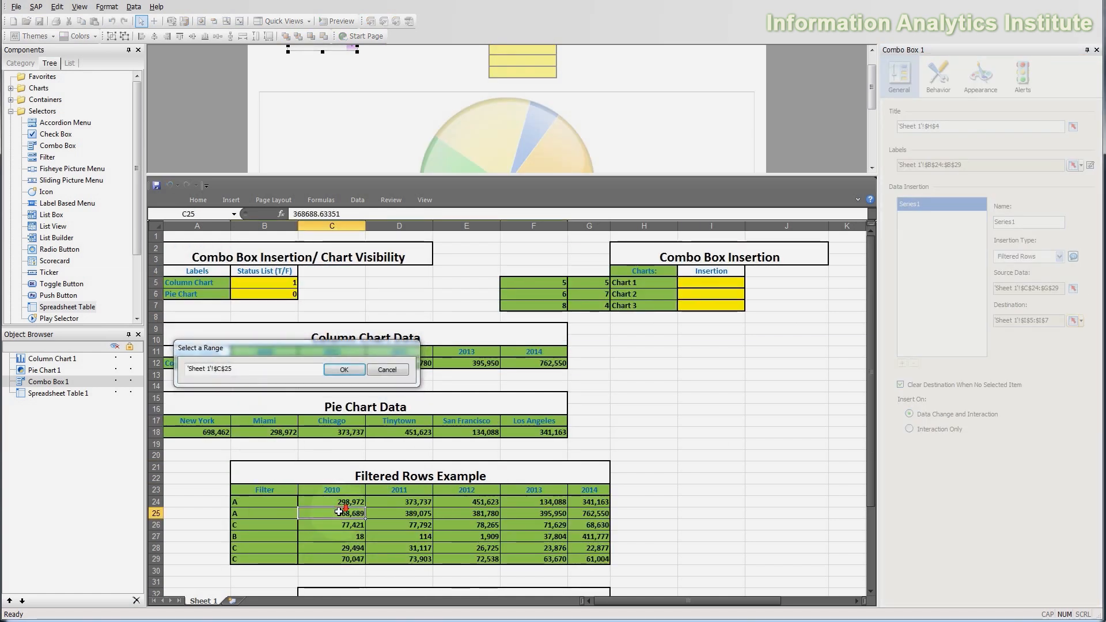
{"action": "scroll", "coordinate": [333, 473], "scroll_direction": "down", "scroll_amount": 7}
{"action": "scroll", "coordinate": [333, 433], "scroll_direction": "up", "scroll_amount": 2}
{"action": "left_click_drag", "start_coordinate": [333, 455], "coordinate": [588, 478]}
{"action": "left_click", "coordinate": [344, 371]}
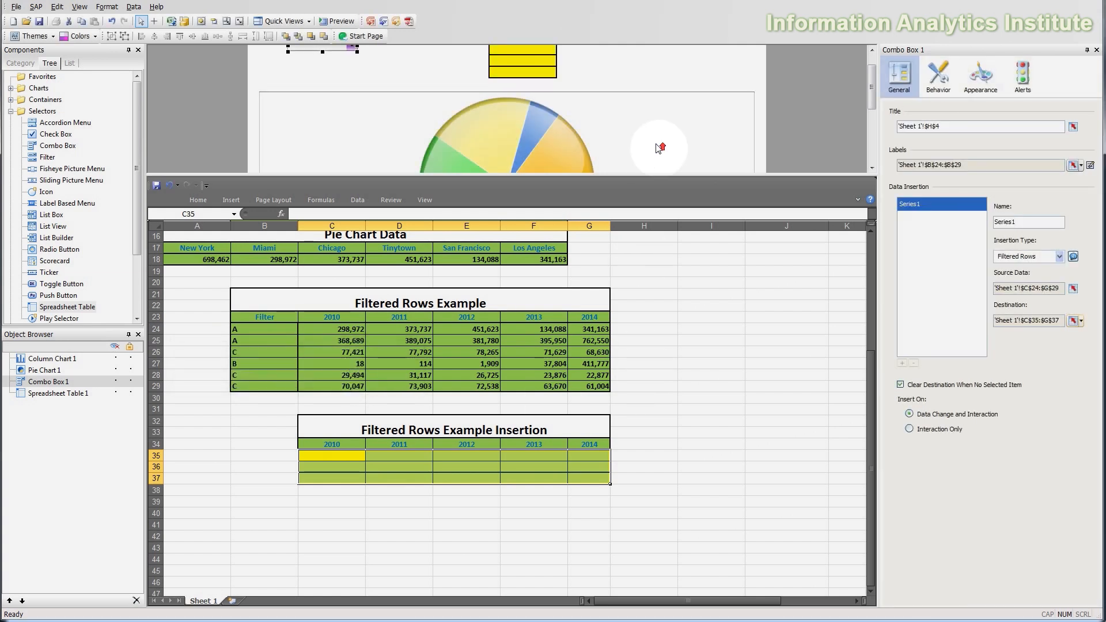
Set the spreadsheet table's display data to B21:G37 and move the table so it fits inside the canvas beside the combo box
{"action": "left_click", "coordinate": [525, 95]}
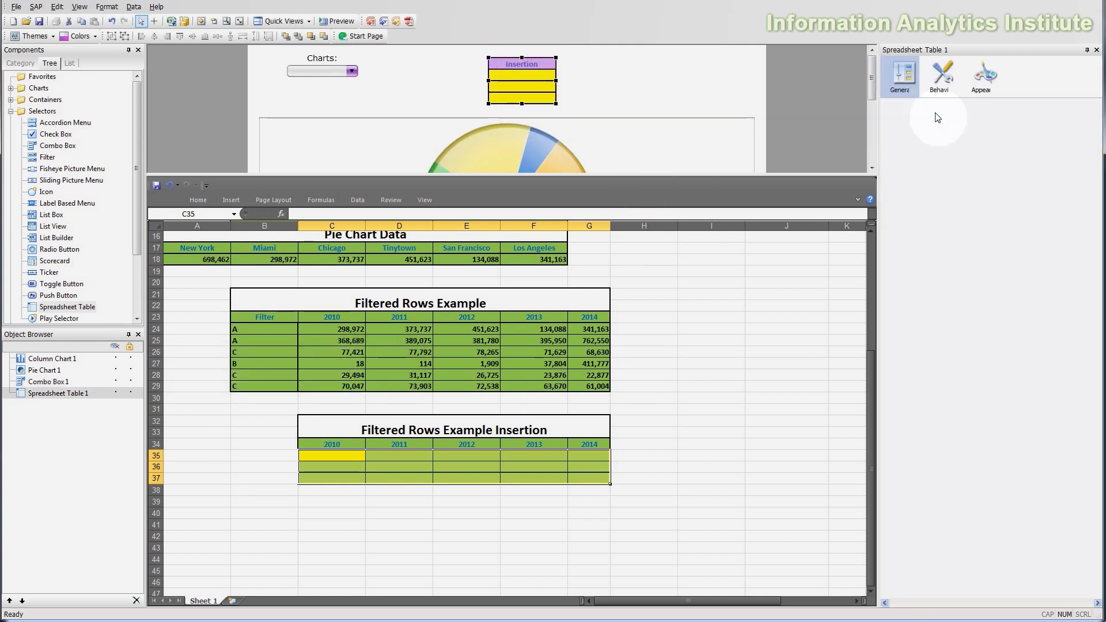
{"action": "left_click", "coordinate": [1085, 127]}
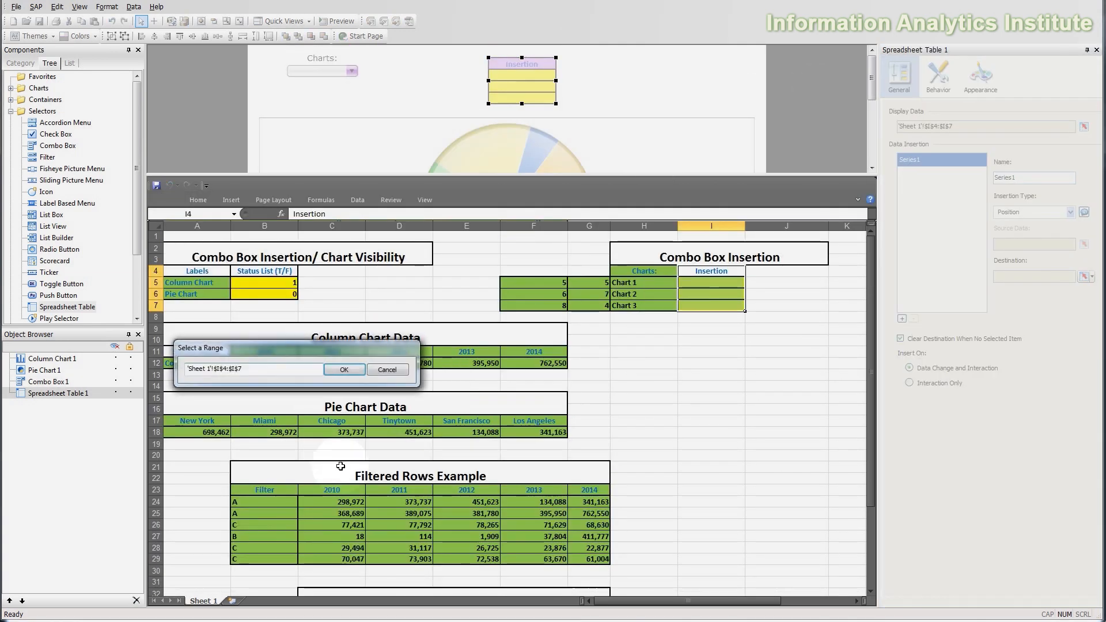
{"action": "left_click", "coordinate": [323, 486]}
{"action": "scroll", "coordinate": [271, 404], "scroll_direction": "down", "scroll_amount": 2}
{"action": "left_click_drag", "start_coordinate": [271, 404], "coordinate": [527, 585]}
{"action": "left_click", "coordinate": [354, 369]}
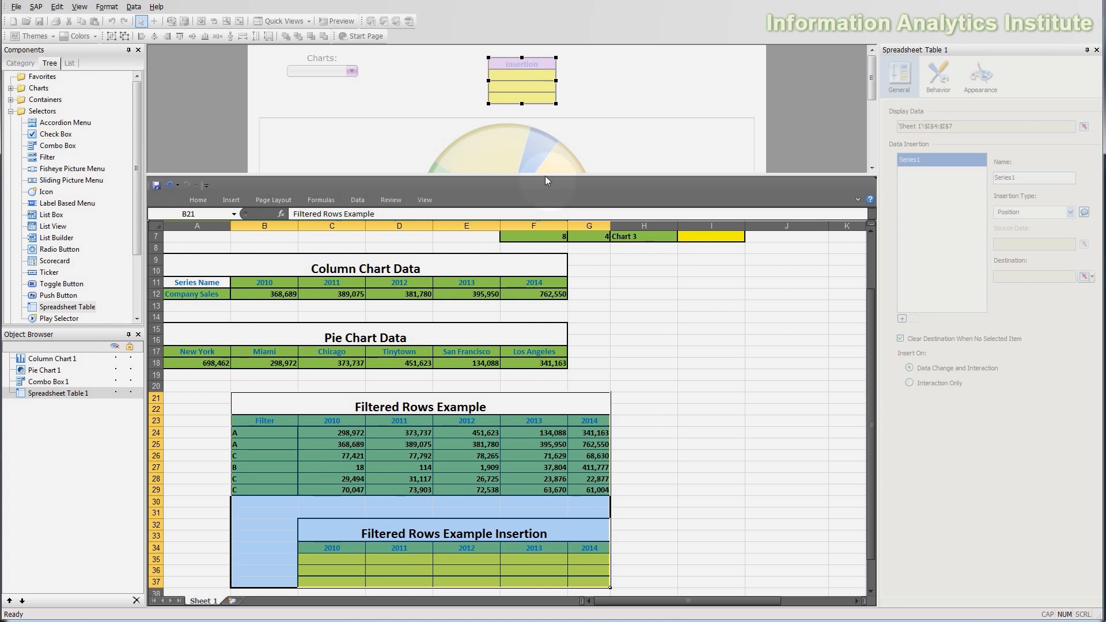
{"action": "left_click_drag", "start_coordinate": [545, 176], "coordinate": [535, 354]}
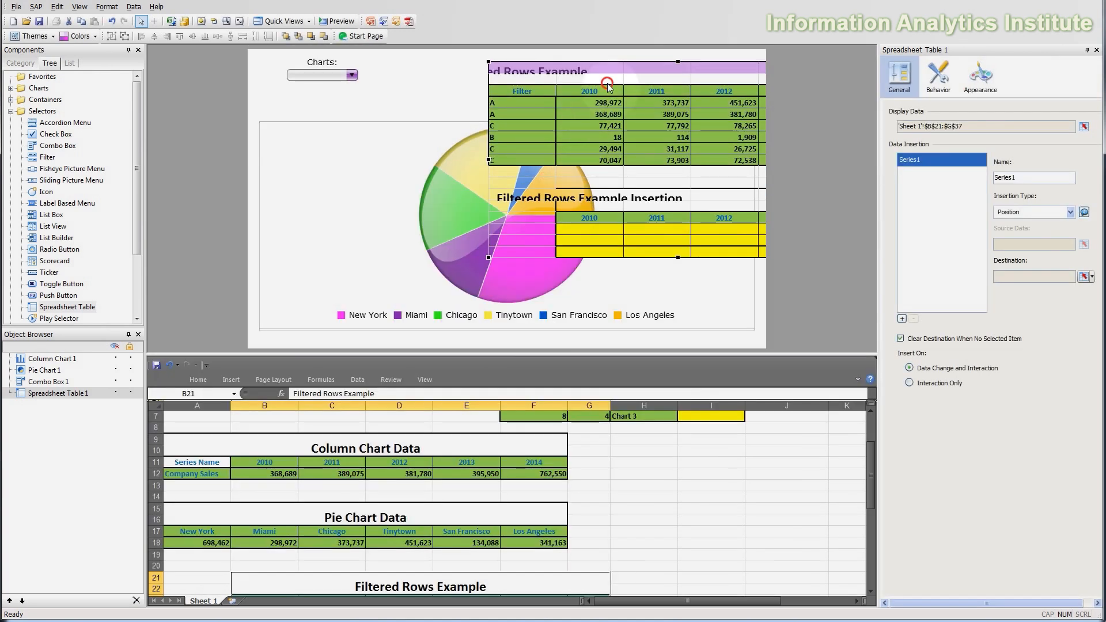
{"action": "left_click_drag", "start_coordinate": [490, 91], "coordinate": [491, 88]}
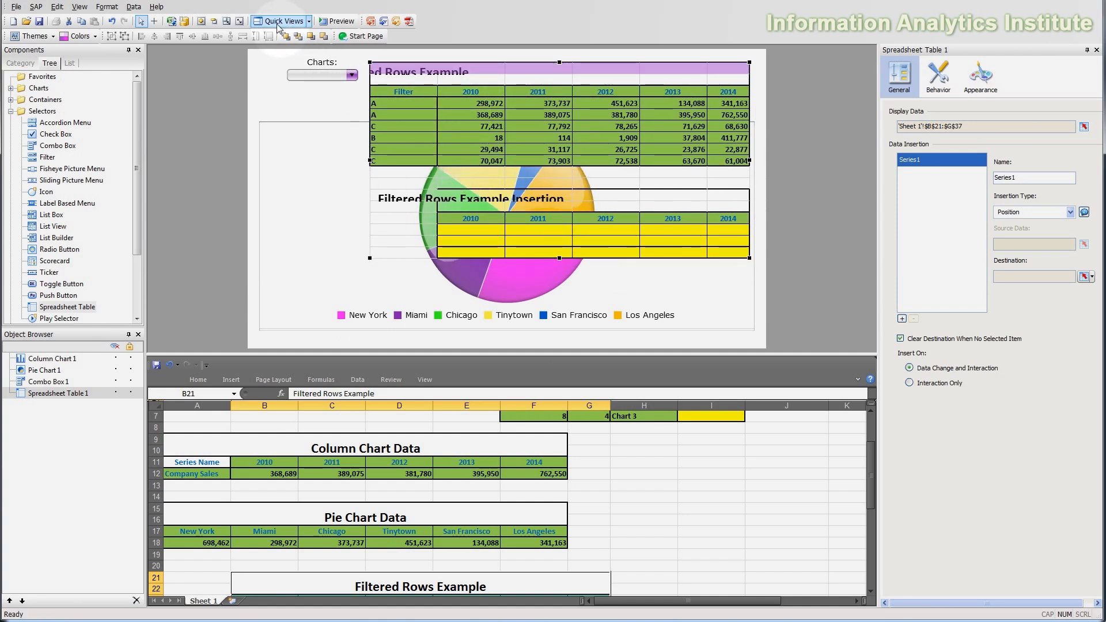
Preview the dashboard and choose A, B and C in the Charts combo box to check the Filtered Rows insertion, and exit the preview
{"action": "left_click", "coordinate": [331, 25]}
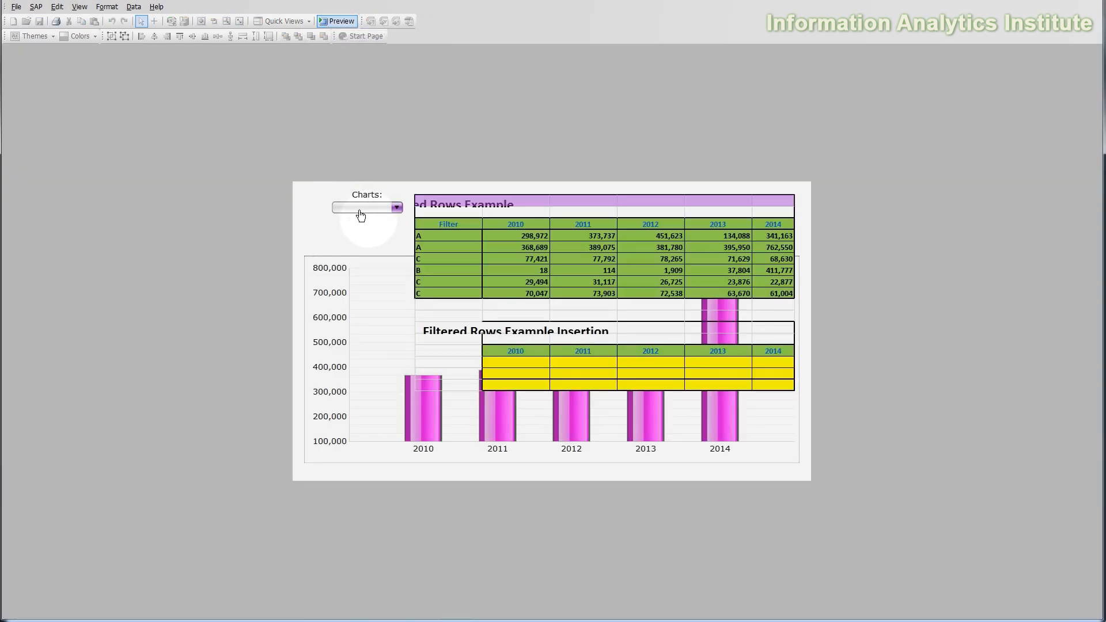
{"action": "left_click", "coordinate": [360, 214]}
{"action": "left_click", "coordinate": [357, 223]}
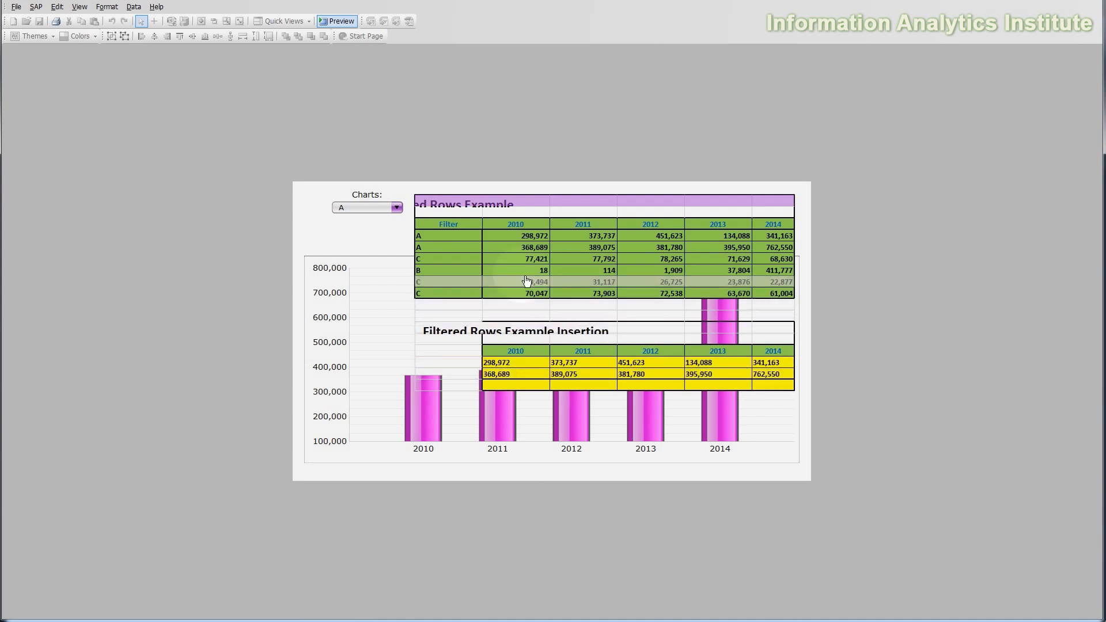
{"action": "left_click", "coordinate": [356, 210]}
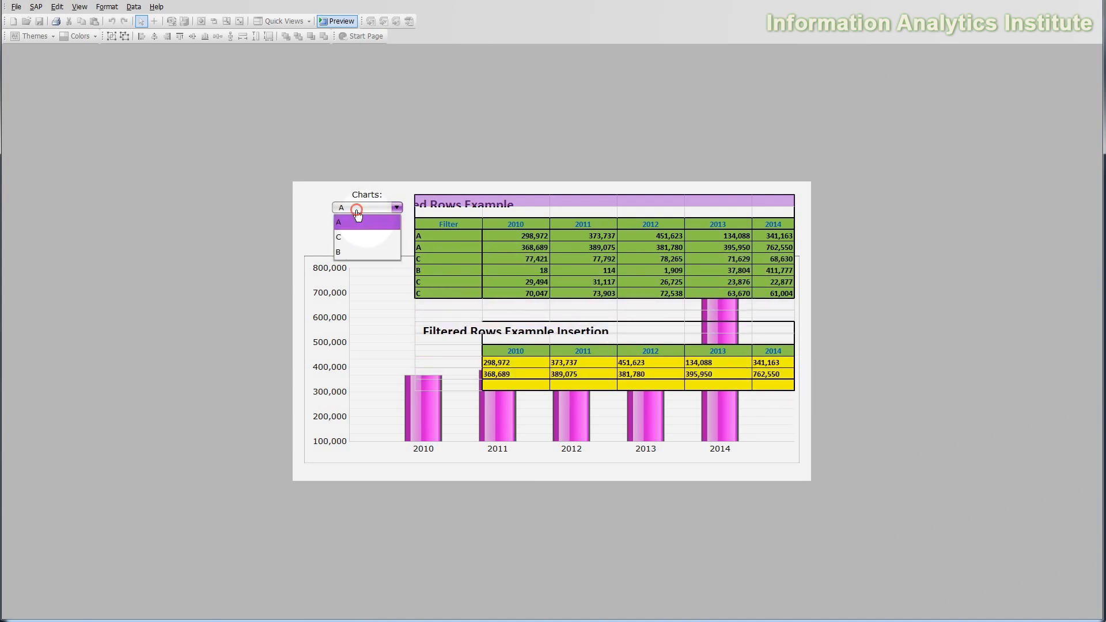
{"action": "left_click", "coordinate": [343, 254]}
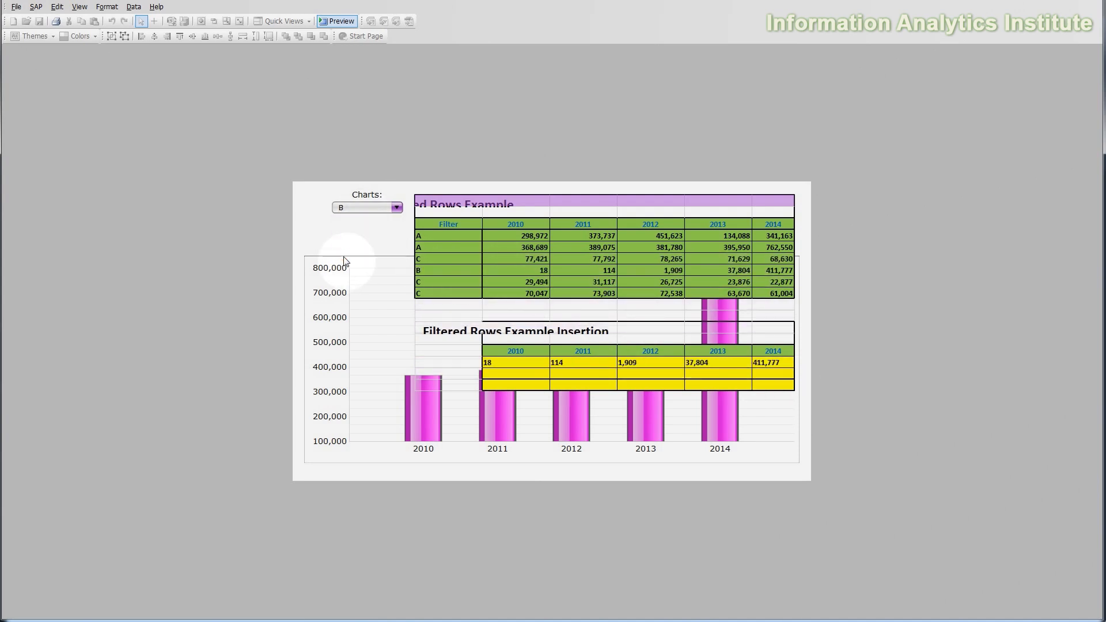
{"action": "left_click", "coordinate": [424, 276]}
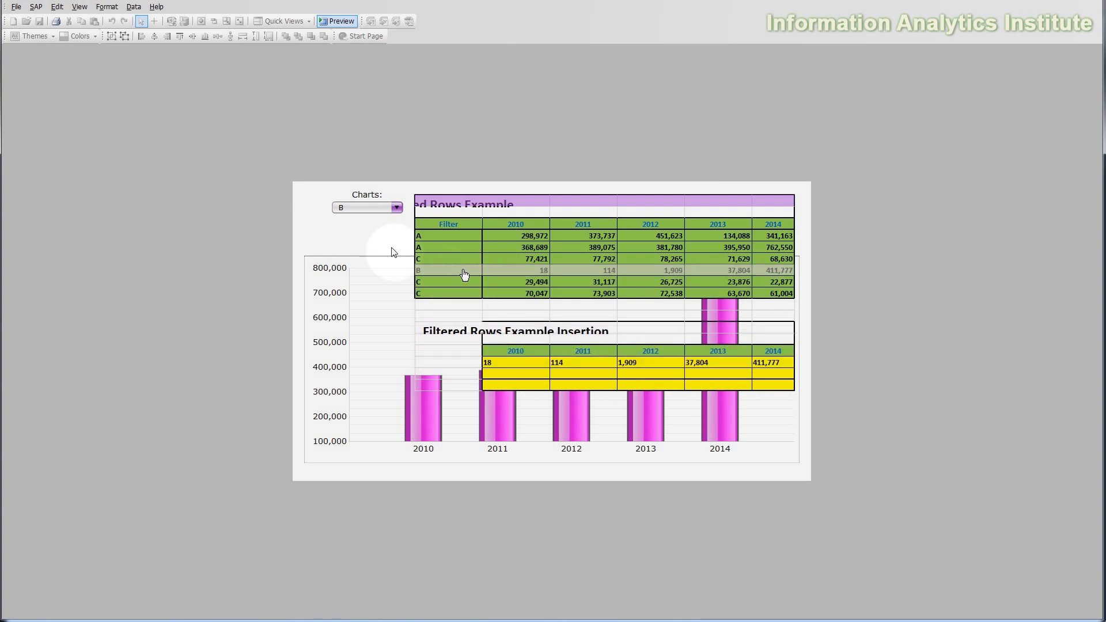
{"action": "left_click", "coordinate": [377, 208]}
{"action": "left_click", "coordinate": [368, 238]}
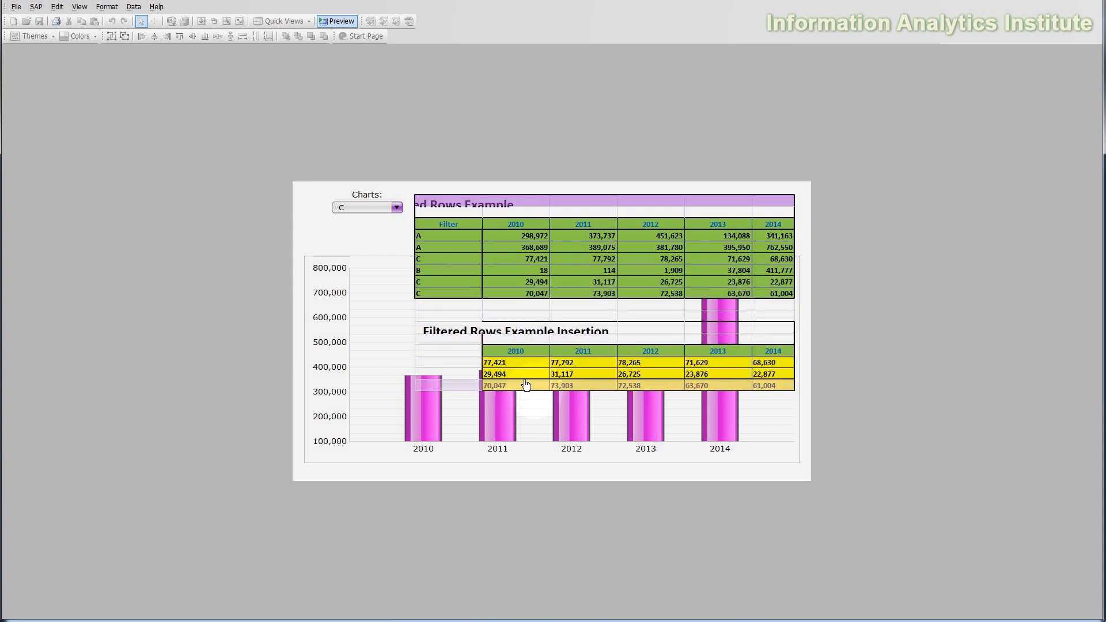
{"action": "left_click", "coordinate": [343, 22]}
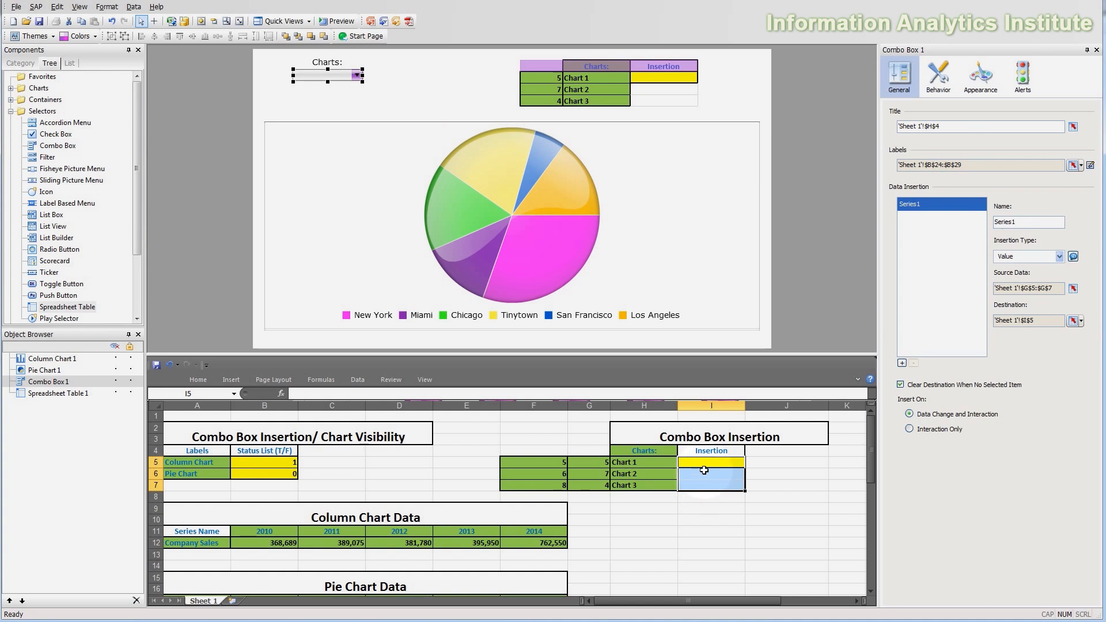
Set the Charts combo box's labels to the chart names in range H5:H7
{"action": "left_click", "coordinate": [198, 380]}
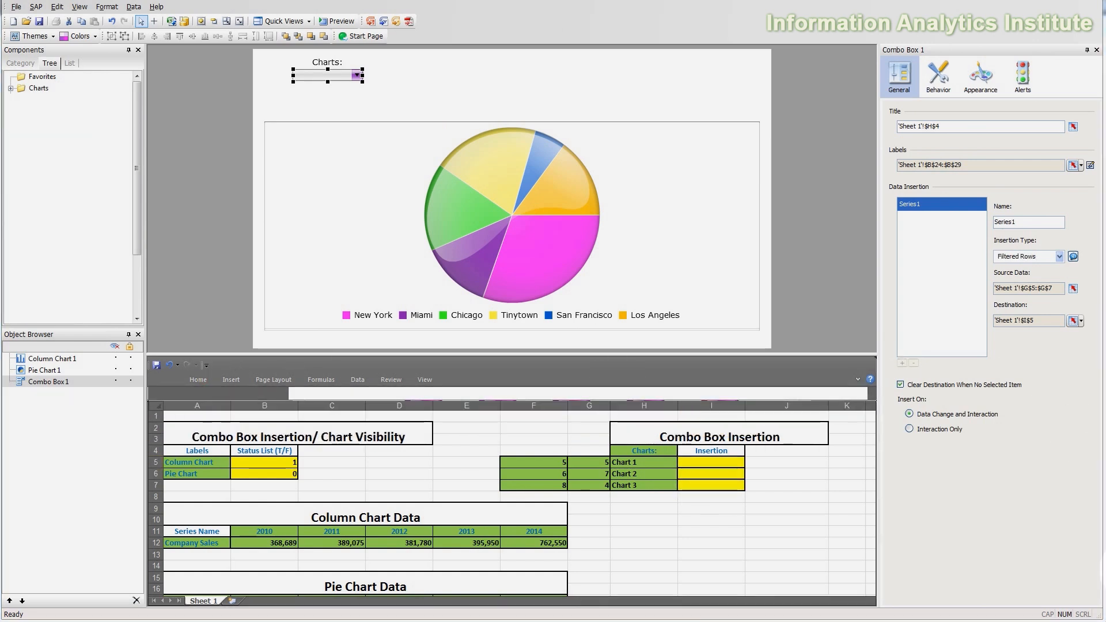
{"action": "left_click", "coordinate": [1101, 555]}
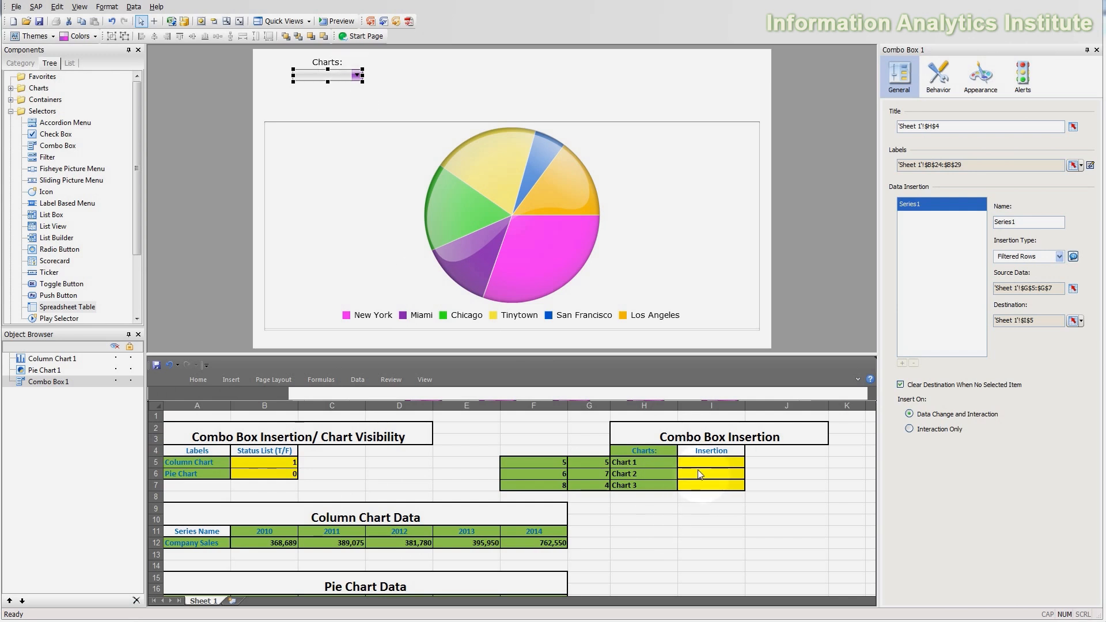
{"action": "left_click", "coordinate": [1073, 165]}
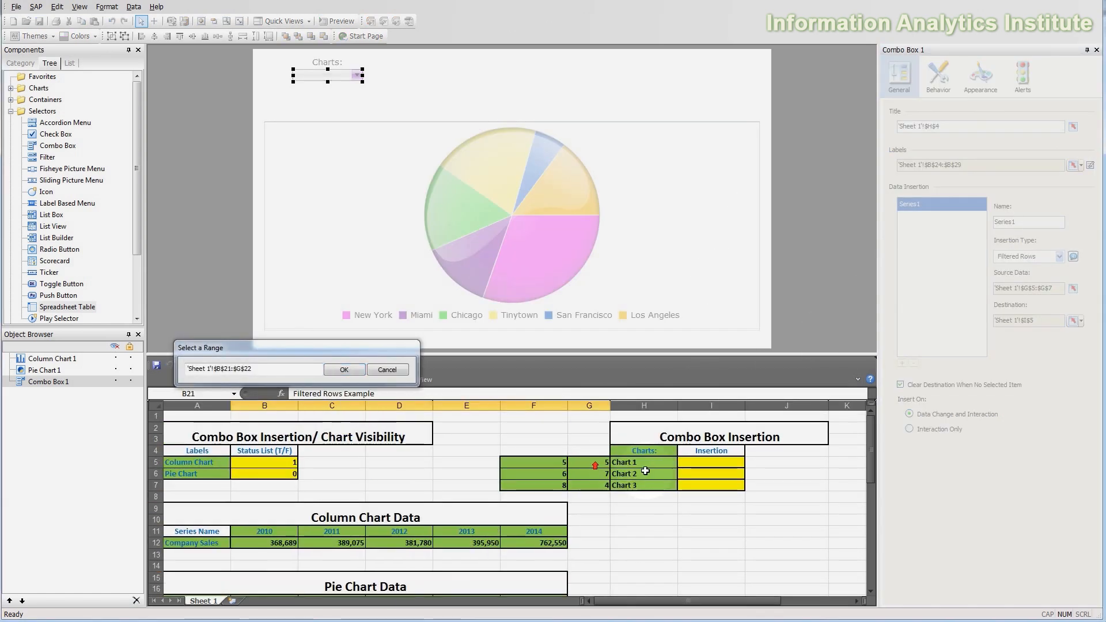
{"action": "left_click_drag", "start_coordinate": [649, 461], "coordinate": [646, 487]}
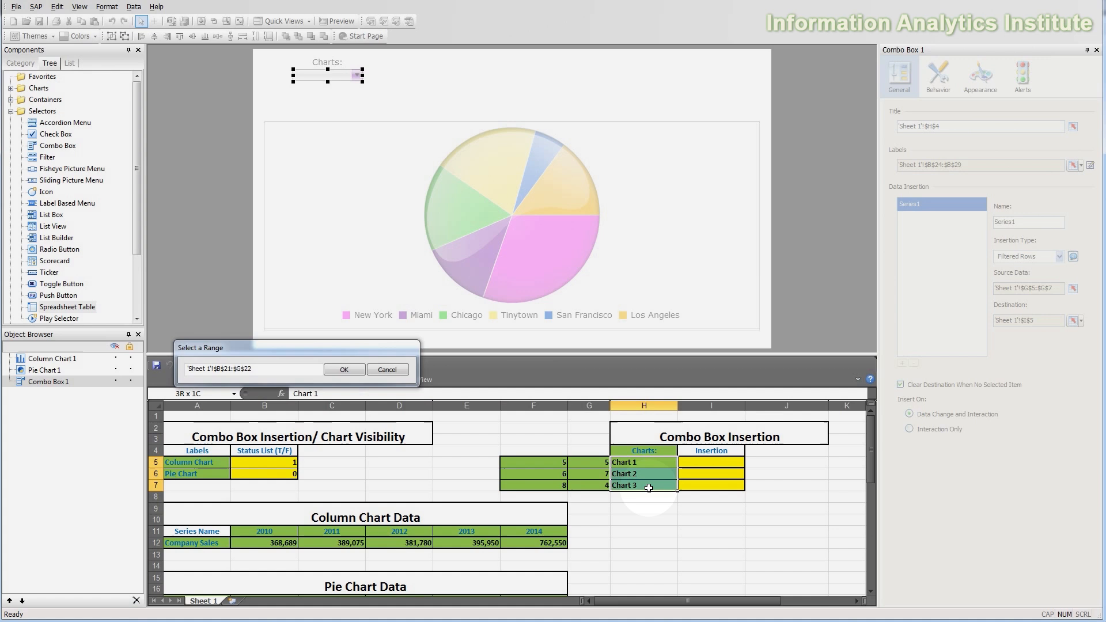
{"action": "left_click", "coordinate": [343, 369]}
Set the combo box's insertion type to Value with source data from range G5:G7
{"action": "left_click", "coordinate": [1059, 256]}
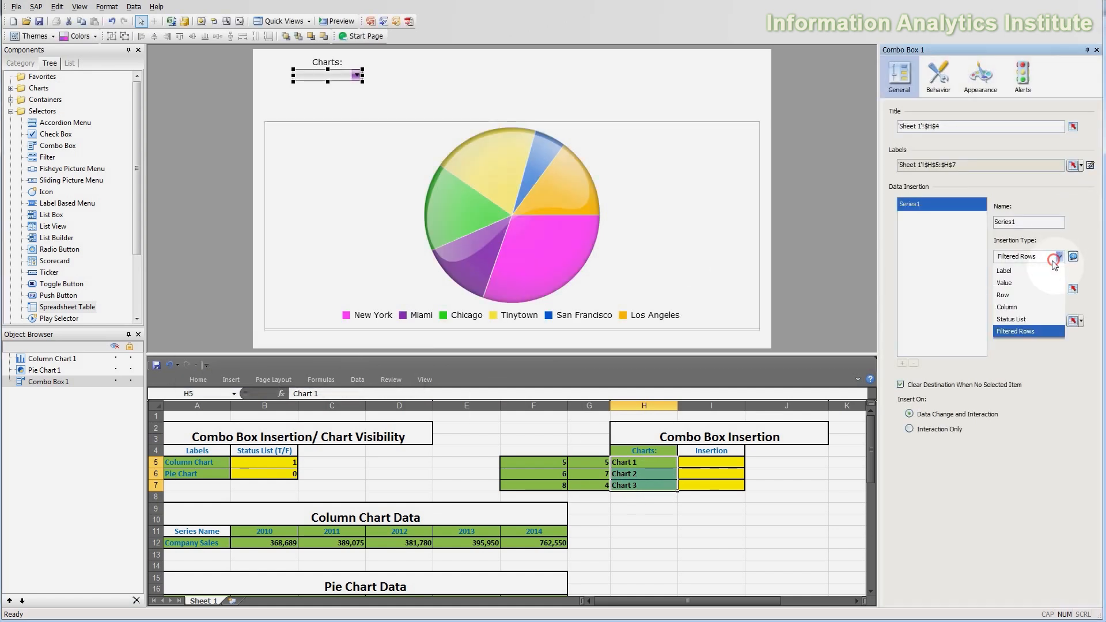
{"action": "left_click", "coordinate": [1026, 294]}
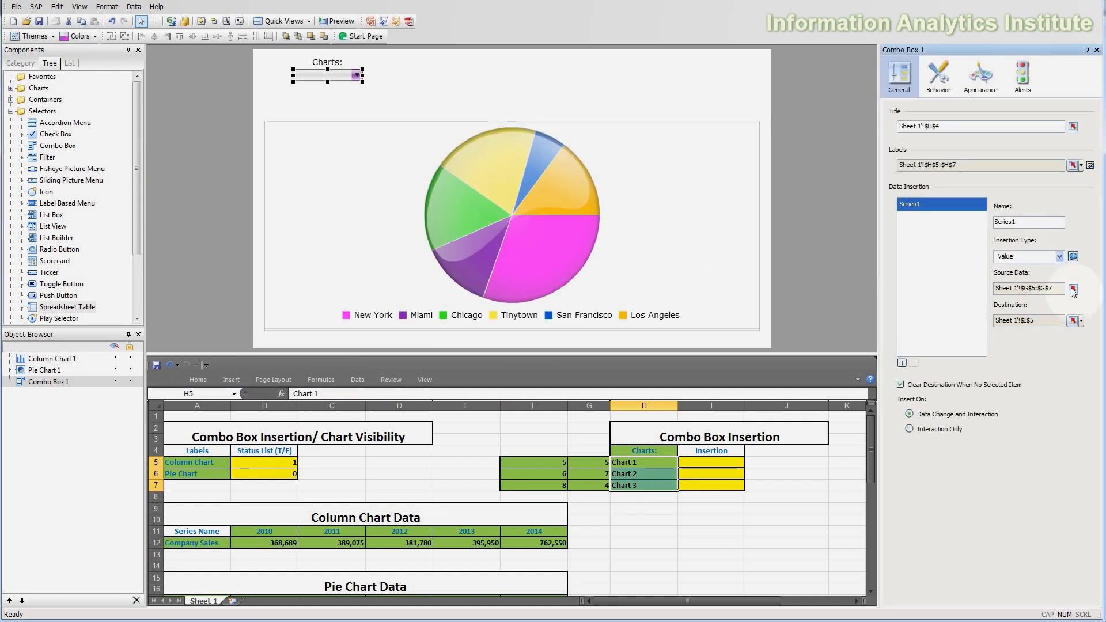
{"action": "left_click", "coordinate": [1073, 287]}
{"action": "left_click_drag", "start_coordinate": [599, 463], "coordinate": [598, 487]}
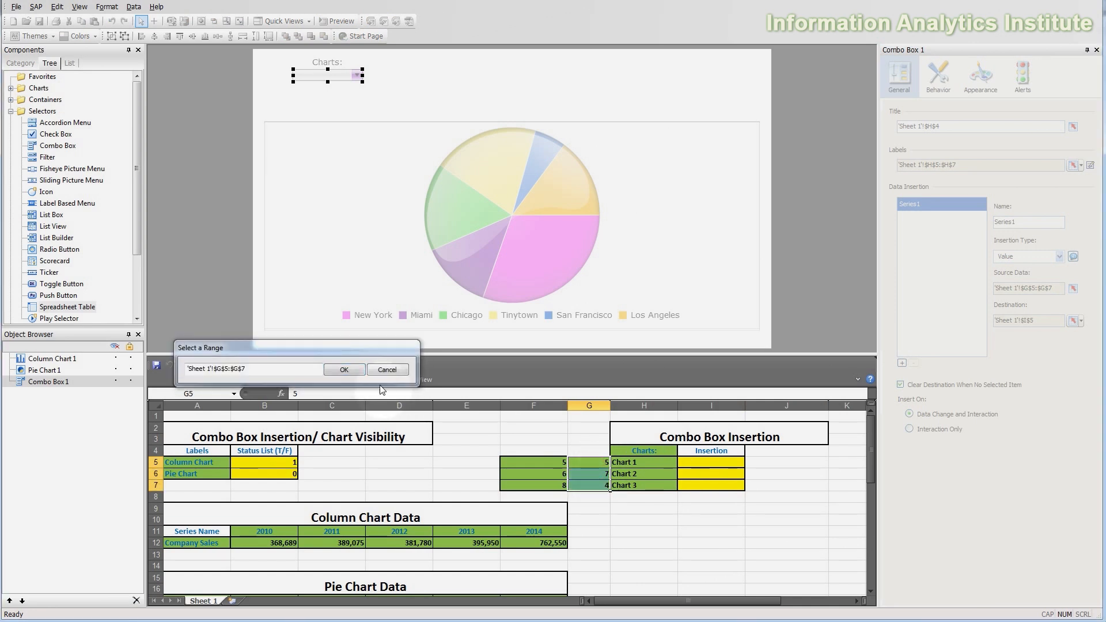
{"action": "left_click", "coordinate": [345, 370]}
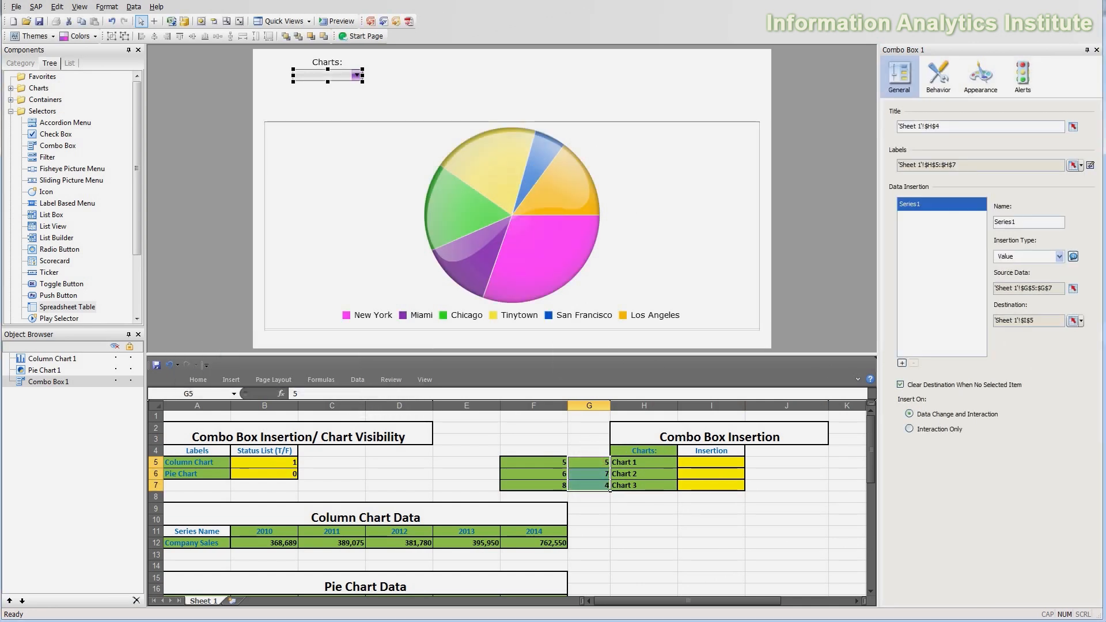
Clear the formatting of cells I6:I7 below the first Insertion cell
{"action": "double_click", "coordinate": [198, 380]}
{"action": "left_click", "coordinate": [721, 525]}
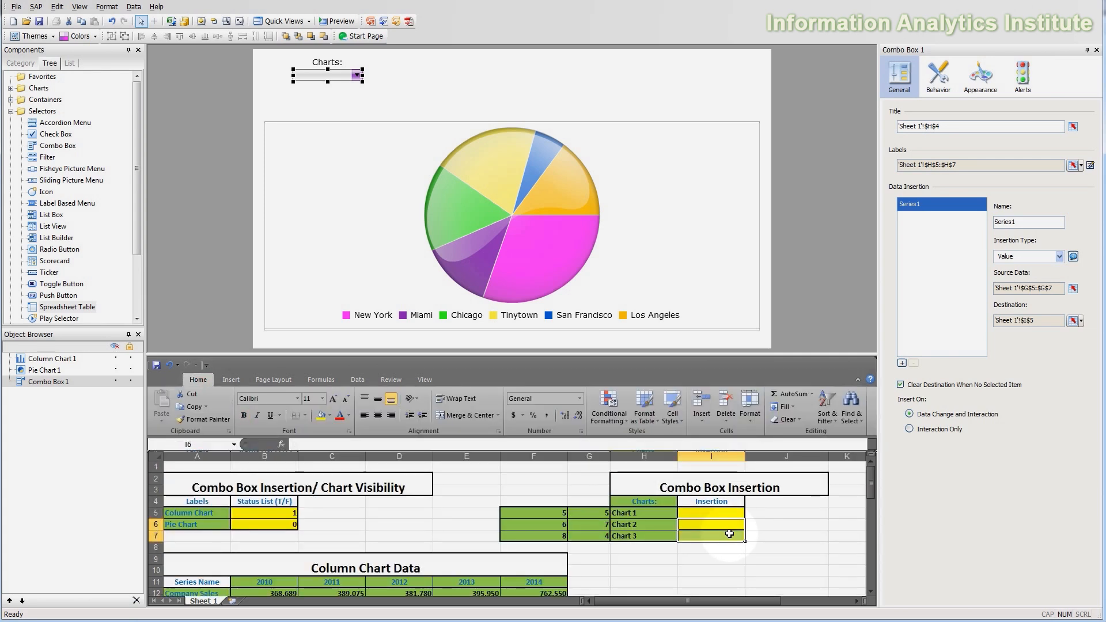
{"action": "left_click", "coordinate": [788, 420]}
{"action": "left_click", "coordinate": [792, 451]}
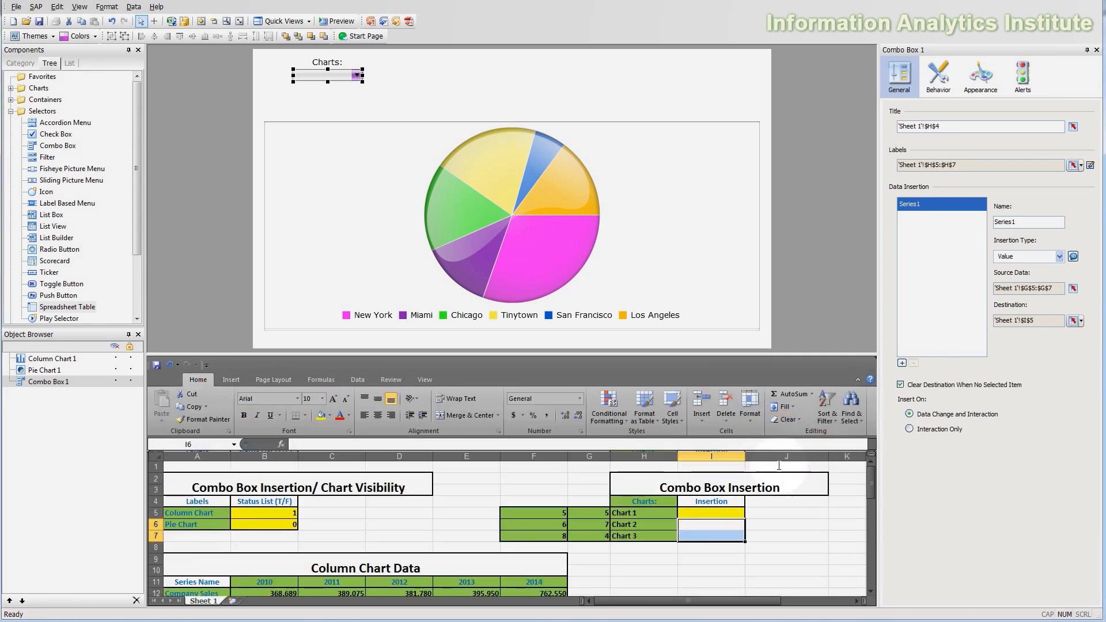
{"action": "left_click", "coordinate": [785, 536]}
{"action": "double_click", "coordinate": [198, 381]}
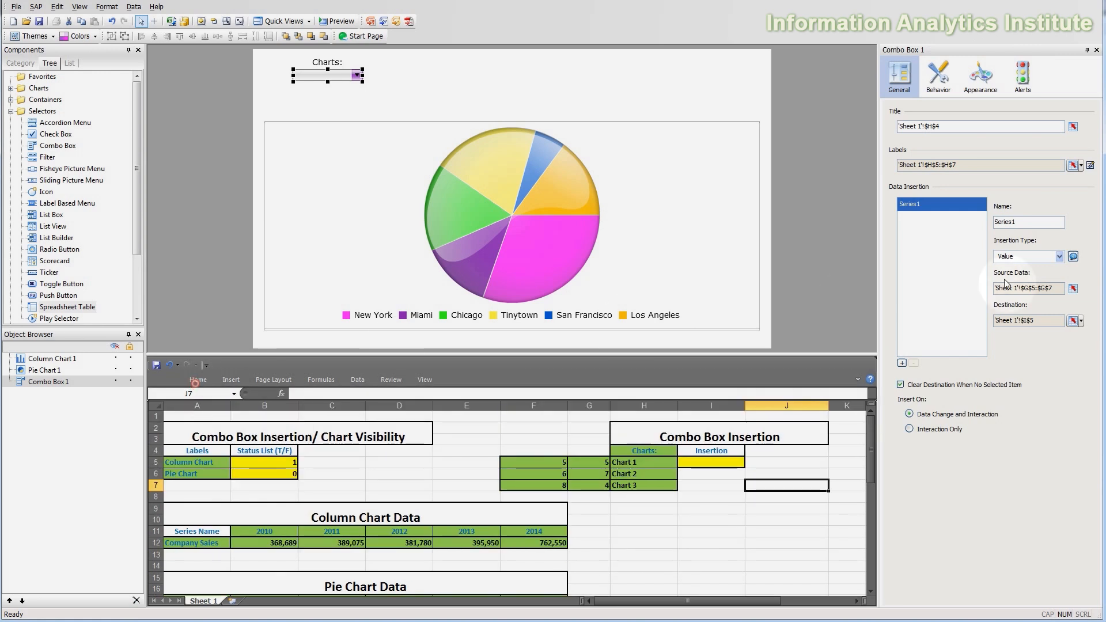
Set the combo box's Value destination to the yellow Insertion cell I5
{"action": "left_click", "coordinate": [1073, 320]}
{"action": "left_click", "coordinate": [708, 465]}
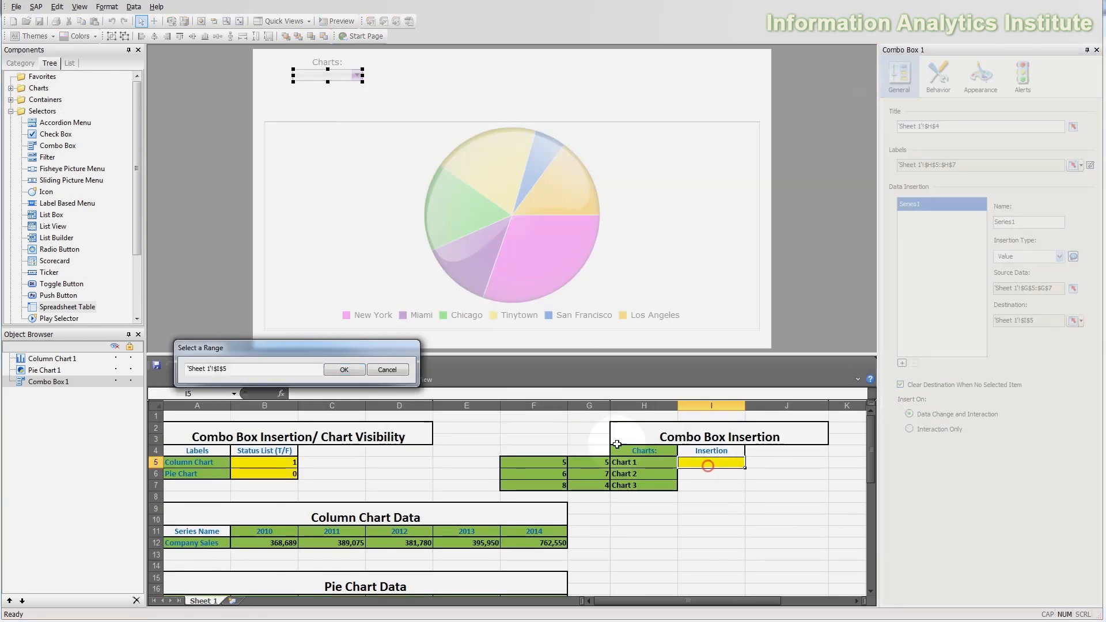
{"action": "left_click", "coordinate": [344, 370]}
Add a spreadsheet table to the canvas beside the combo box and set its display data to G4:I7
{"action": "left_click_drag", "start_coordinate": [90, 316], "coordinate": [533, 56]}
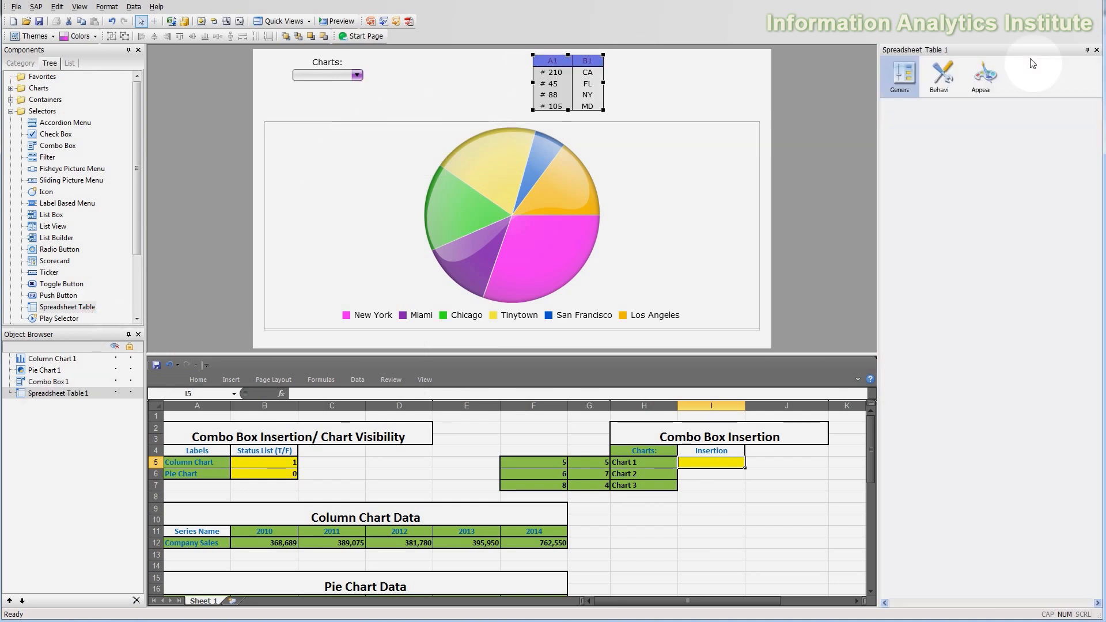
{"action": "left_click", "coordinate": [1086, 127]}
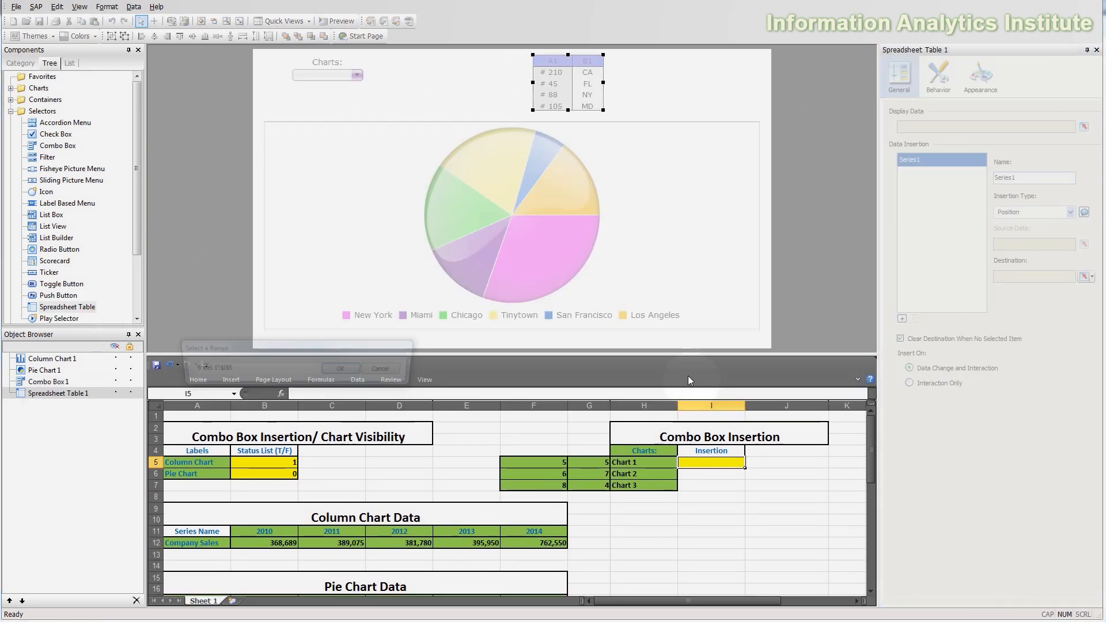
{"action": "left_click_drag", "start_coordinate": [601, 449], "coordinate": [709, 487]}
{"action": "left_click", "coordinate": [344, 369]}
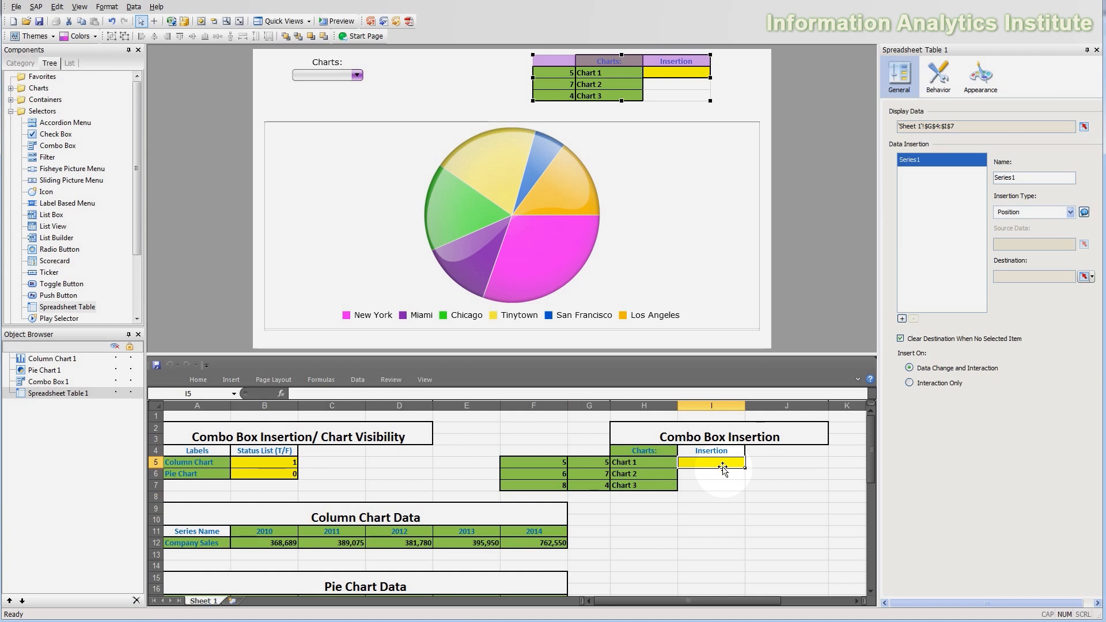
Enter "Test Text" in the Insertion cell I5 next to Chart 1
{"action": "type", "text": "Test Text"}
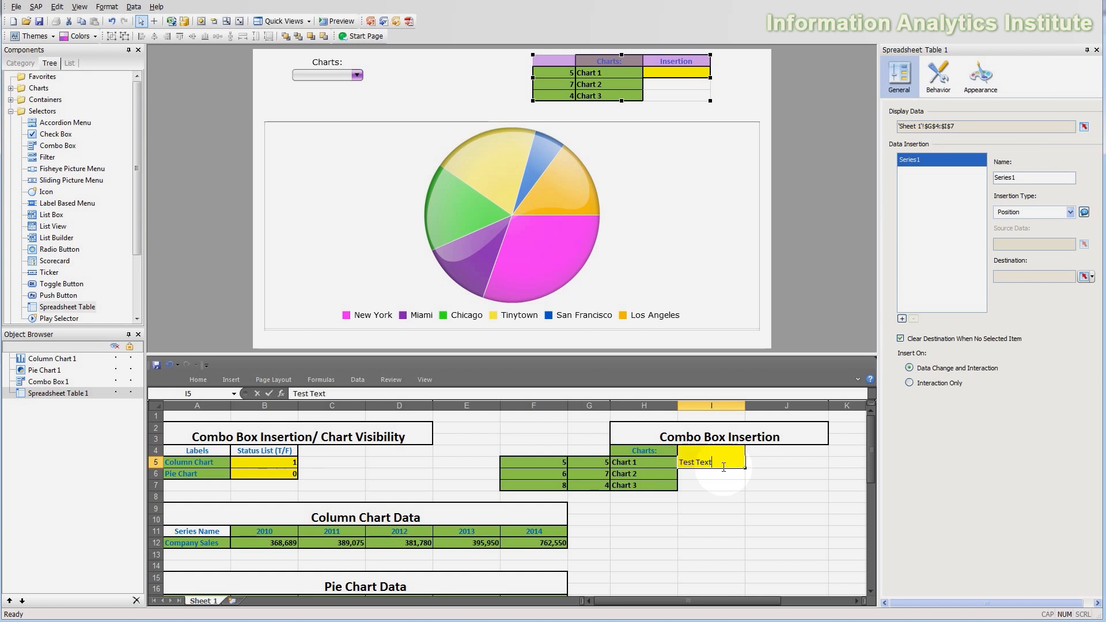
{"action": "key", "text": "Return"}
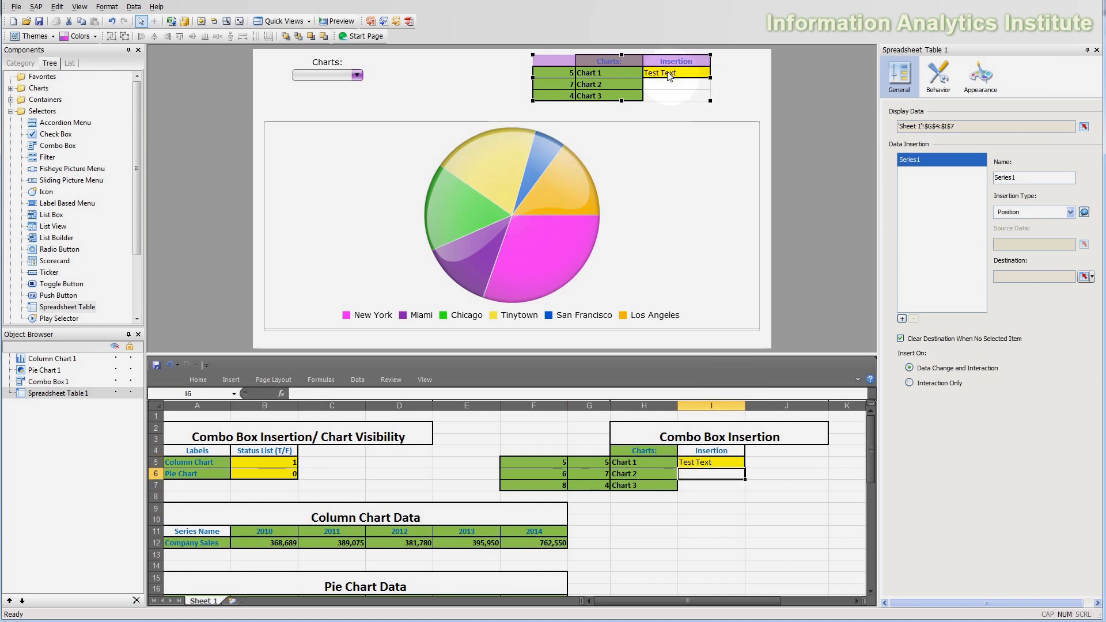
{"action": "left_click", "coordinate": [388, 74]}
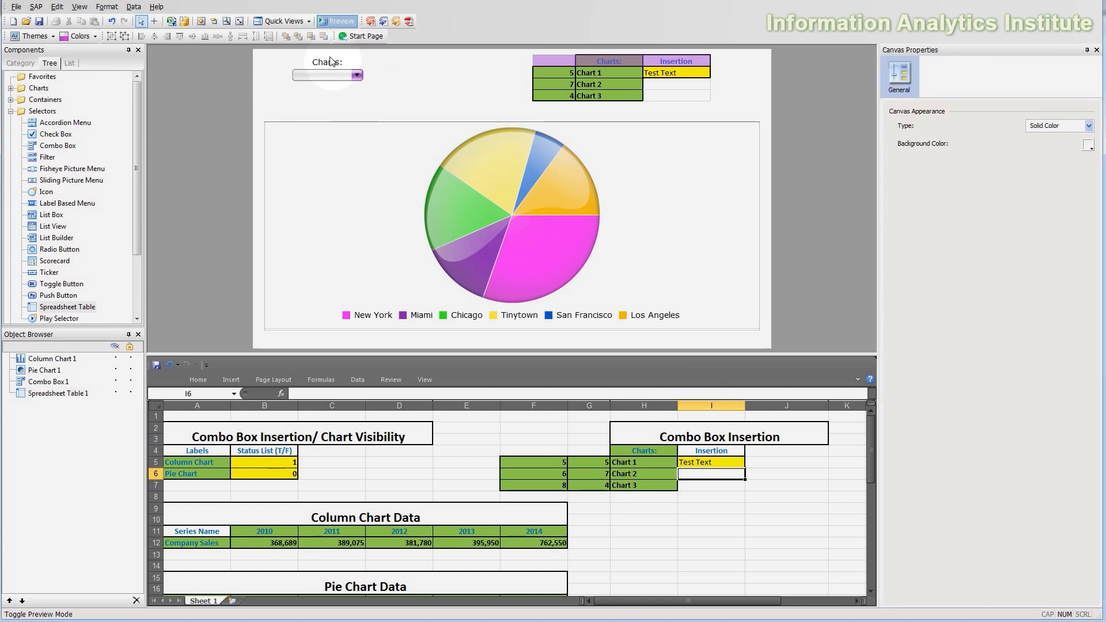
Preview the dashboard and choose Chart 2 and Chart 3 in the combo box to check the inserted value
{"action": "left_click", "coordinate": [345, 80]}
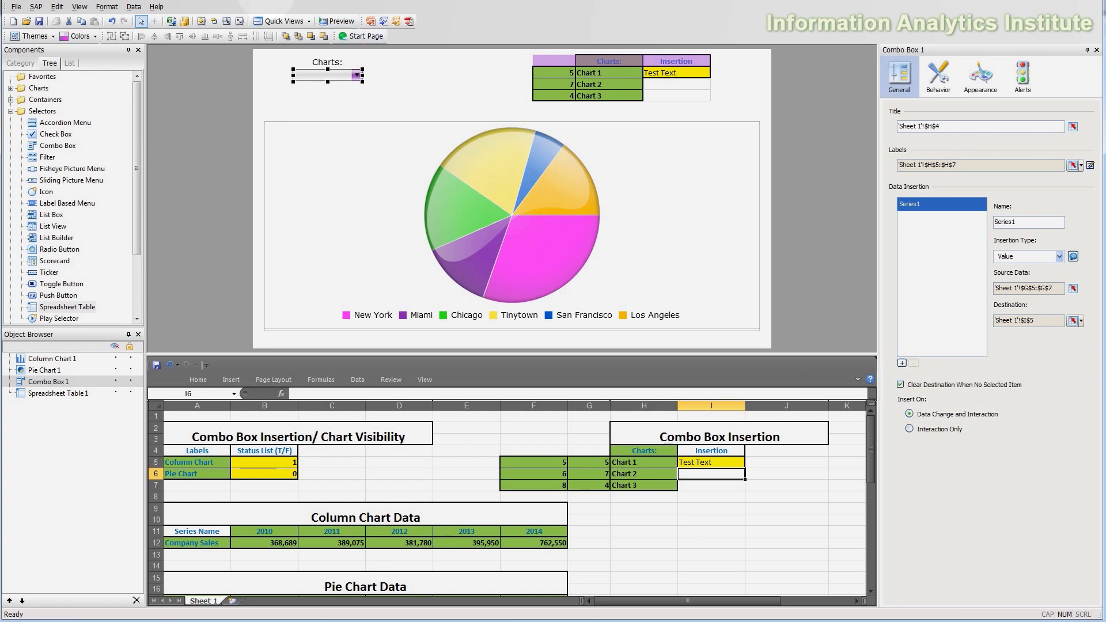
{"action": "left_click", "coordinate": [340, 22]}
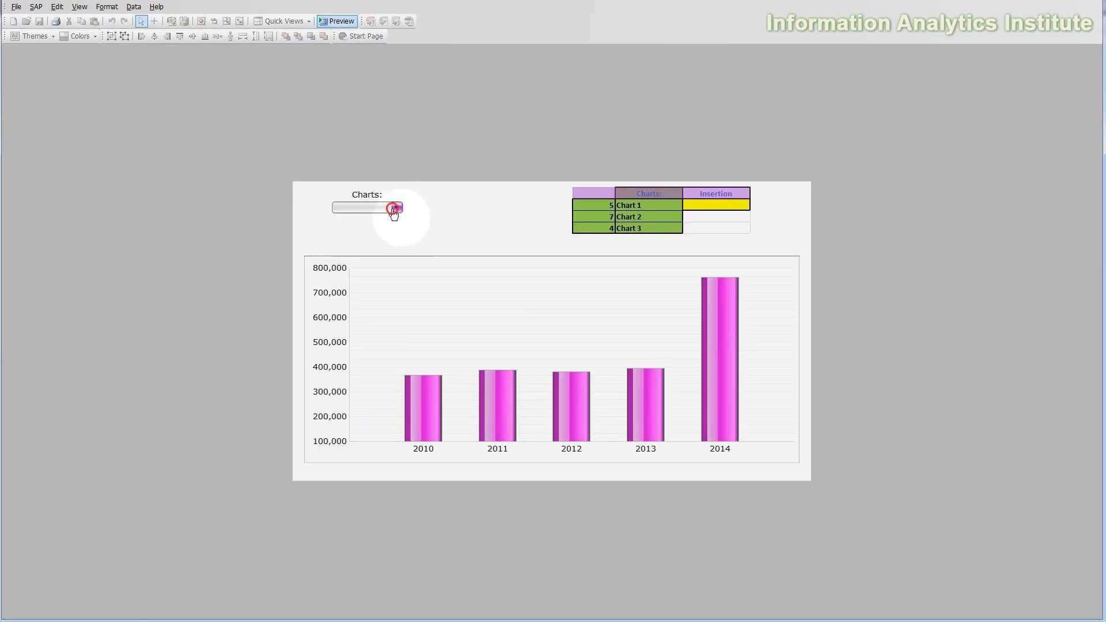
{"action": "left_click", "coordinate": [393, 209]}
{"action": "left_click", "coordinate": [386, 237]}
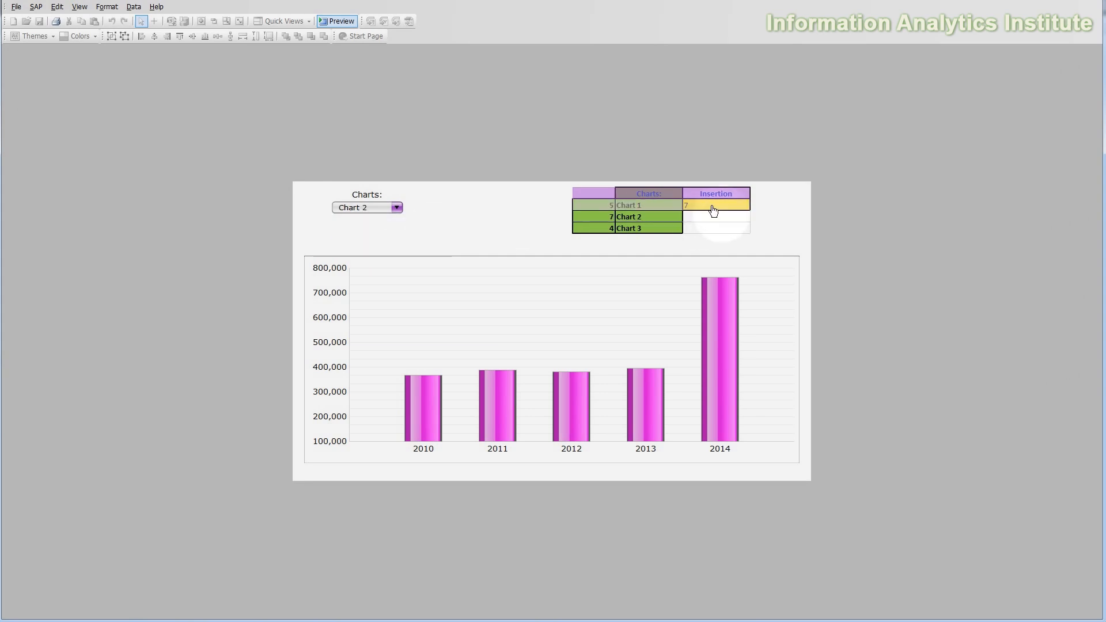
{"action": "left_click", "coordinate": [390, 208]}
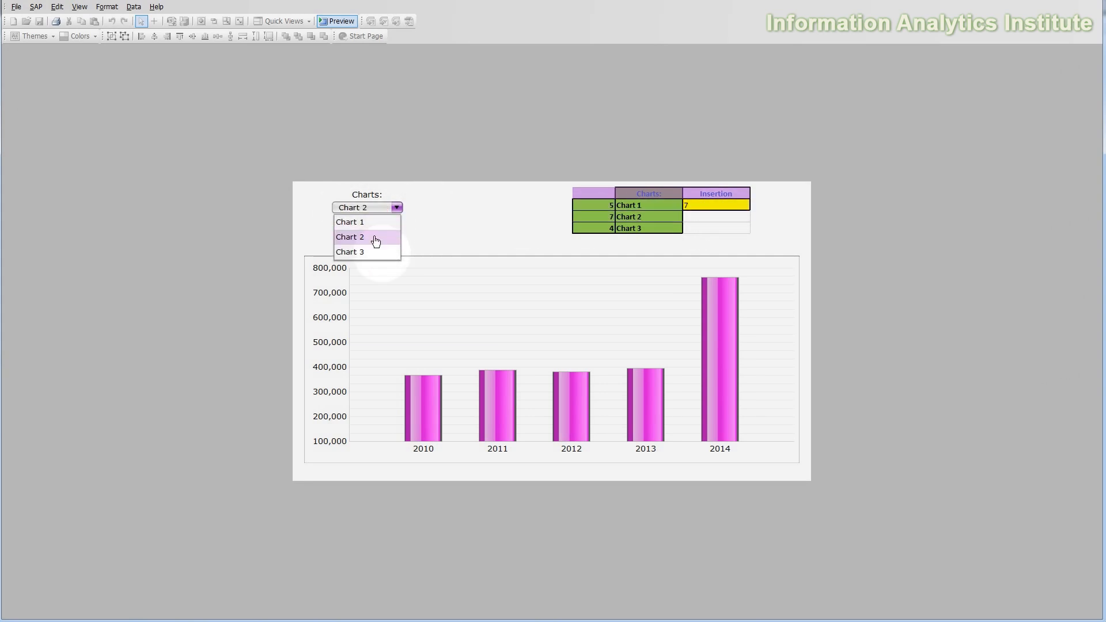
{"action": "left_click", "coordinate": [371, 252]}
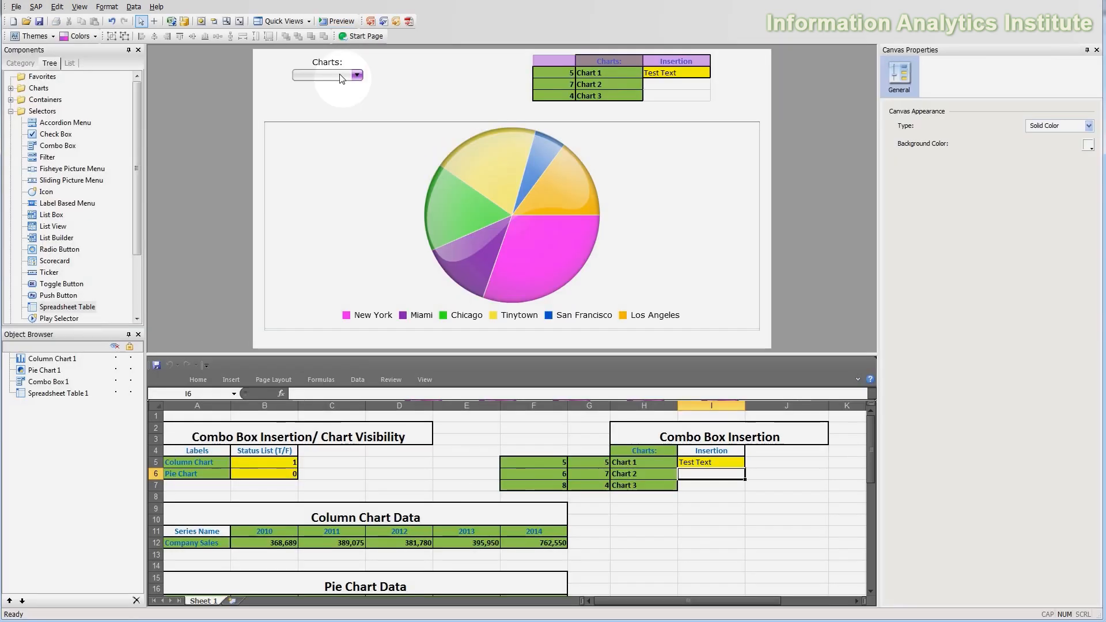
Turn off Clear Destination When No Selected Item for the combo box, and preview the dashboard with Chart 2 chosen
{"action": "left_click", "coordinate": [342, 78]}
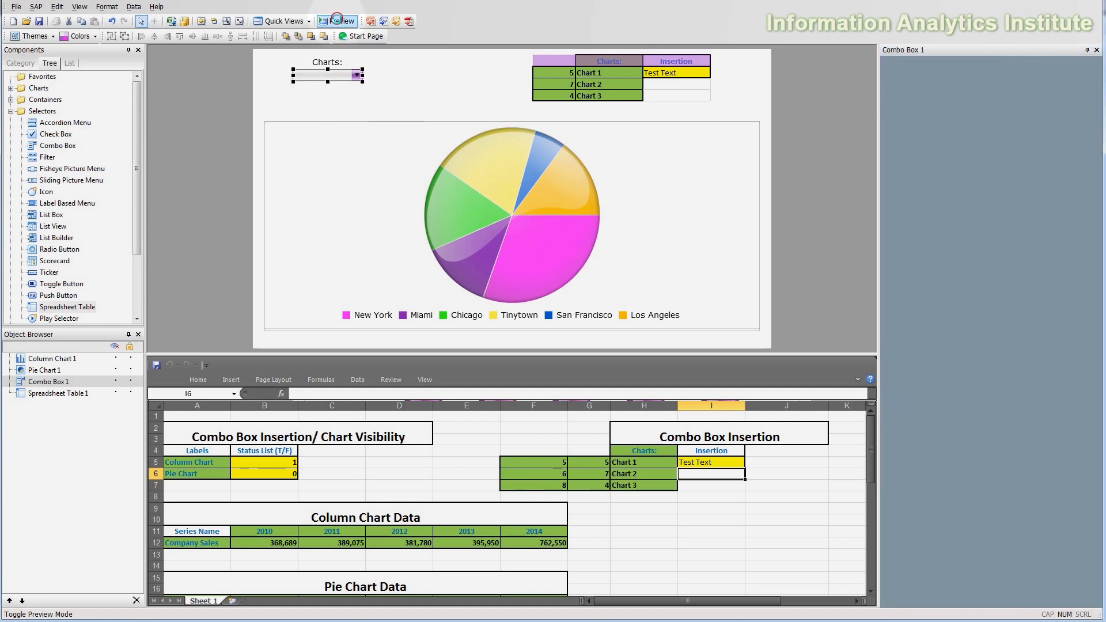
{"action": "left_click", "coordinate": [339, 21]}
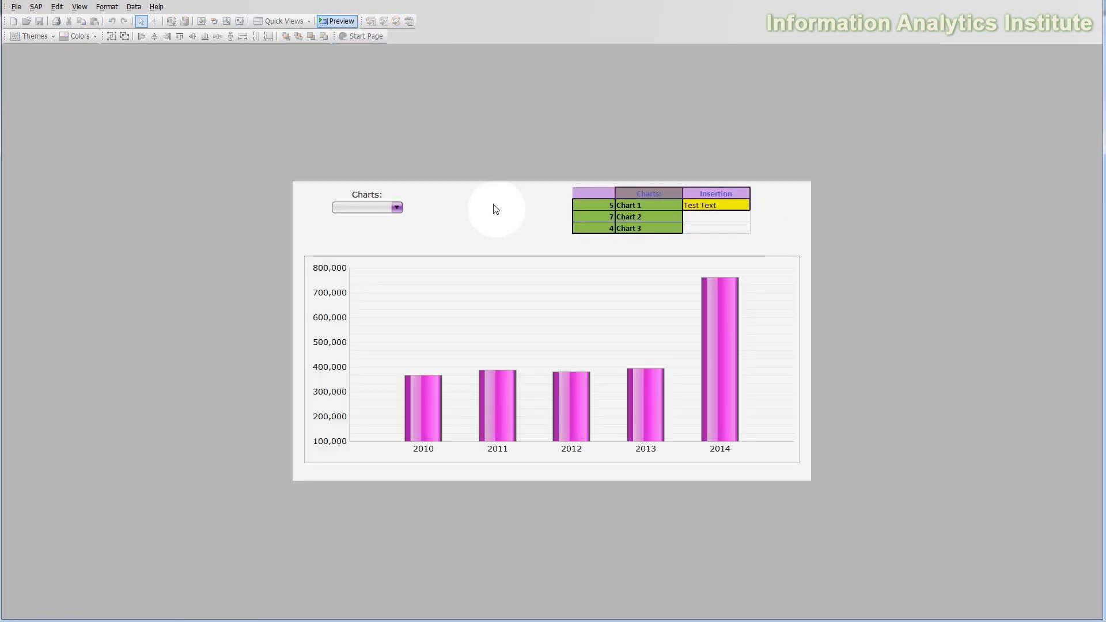
{"action": "left_click", "coordinate": [397, 207]}
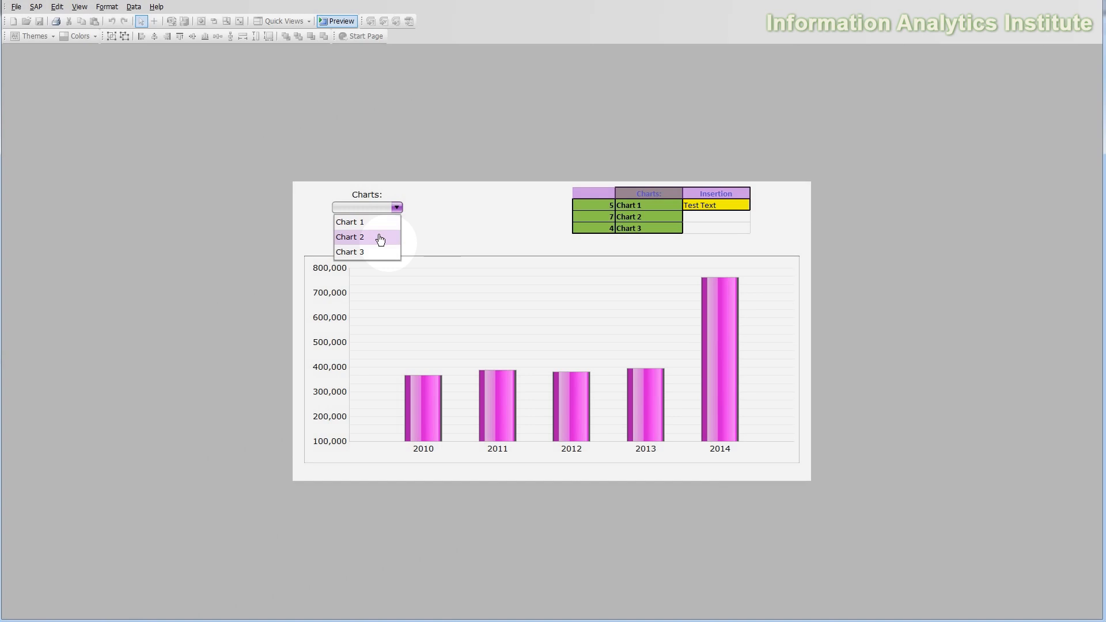
{"action": "left_click", "coordinate": [380, 238]}
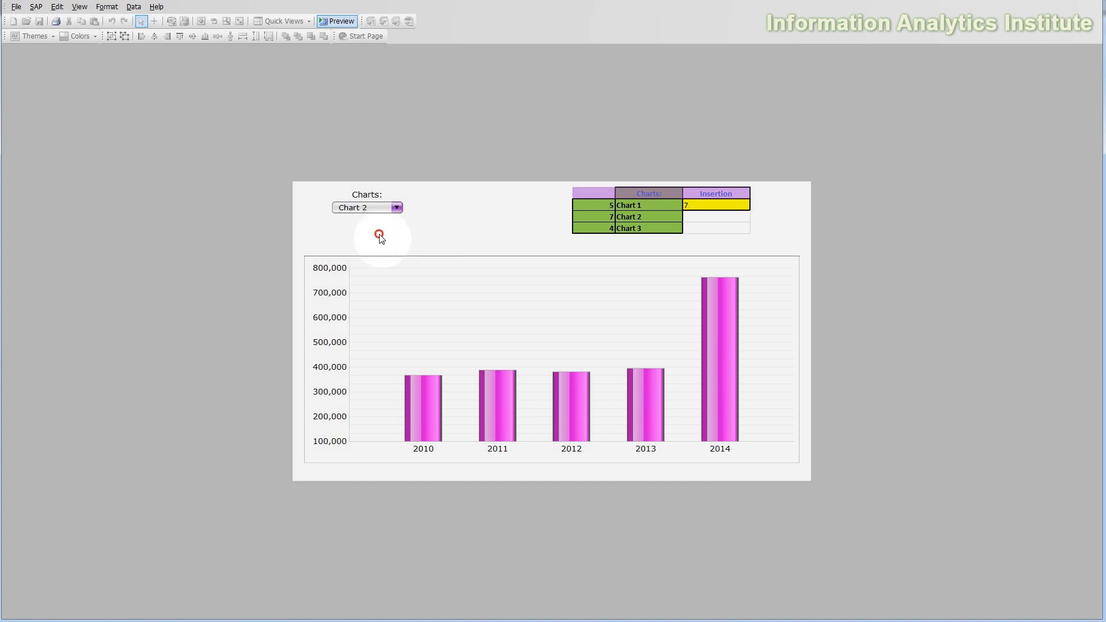
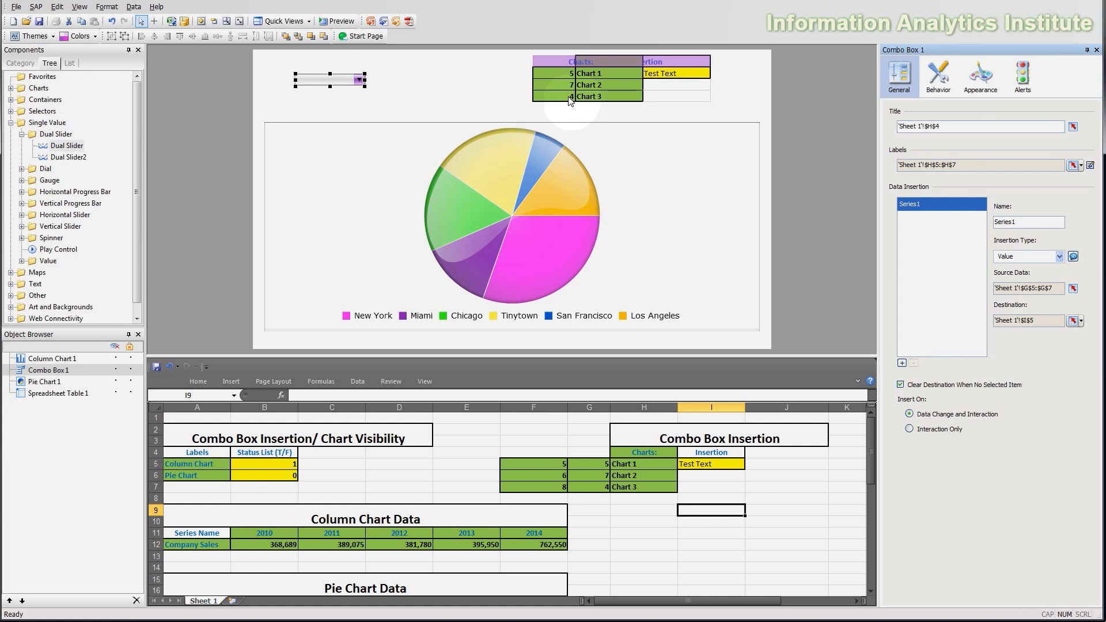
Add a Dual Slider component to the canvas just below the combo box
{"action": "left_click", "coordinate": [11, 124]}
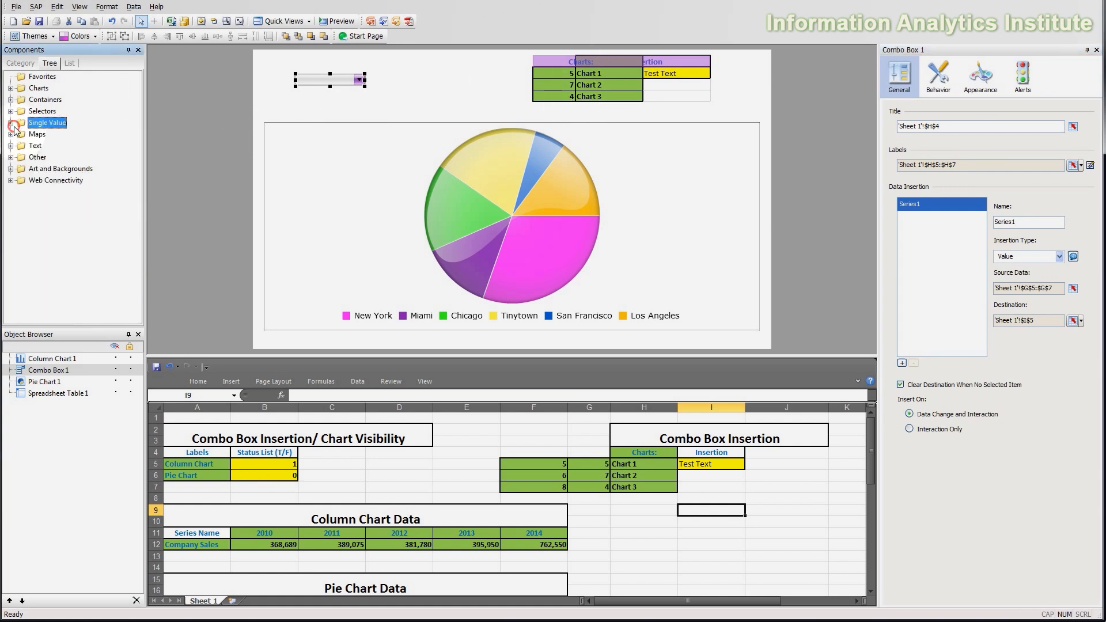
{"action": "left_click", "coordinate": [11, 124]}
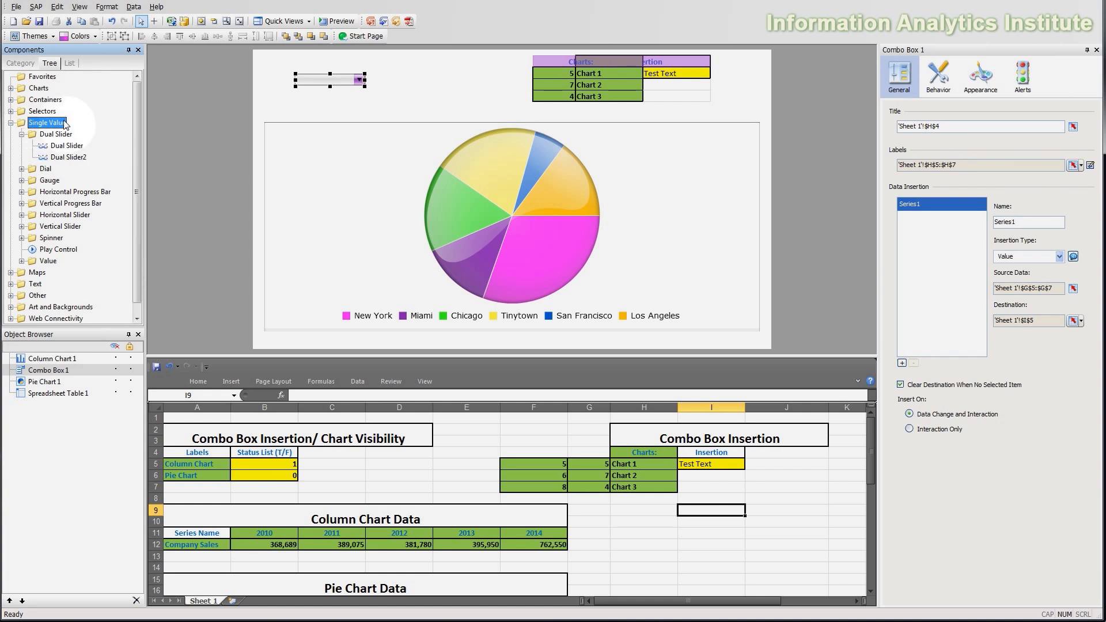
{"action": "left_click_drag", "start_coordinate": [67, 146], "coordinate": [304, 107]}
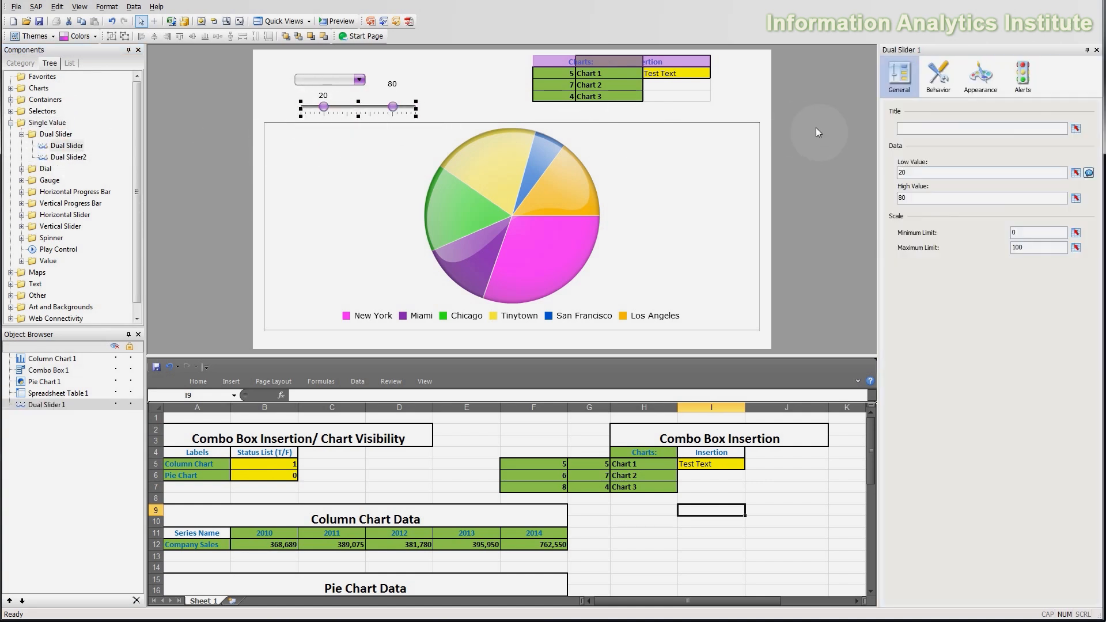
Link the dual slider's low value to cell G5 and its high value to cell G6 on Sheet 1
{"action": "left_click", "coordinate": [1076, 172]}
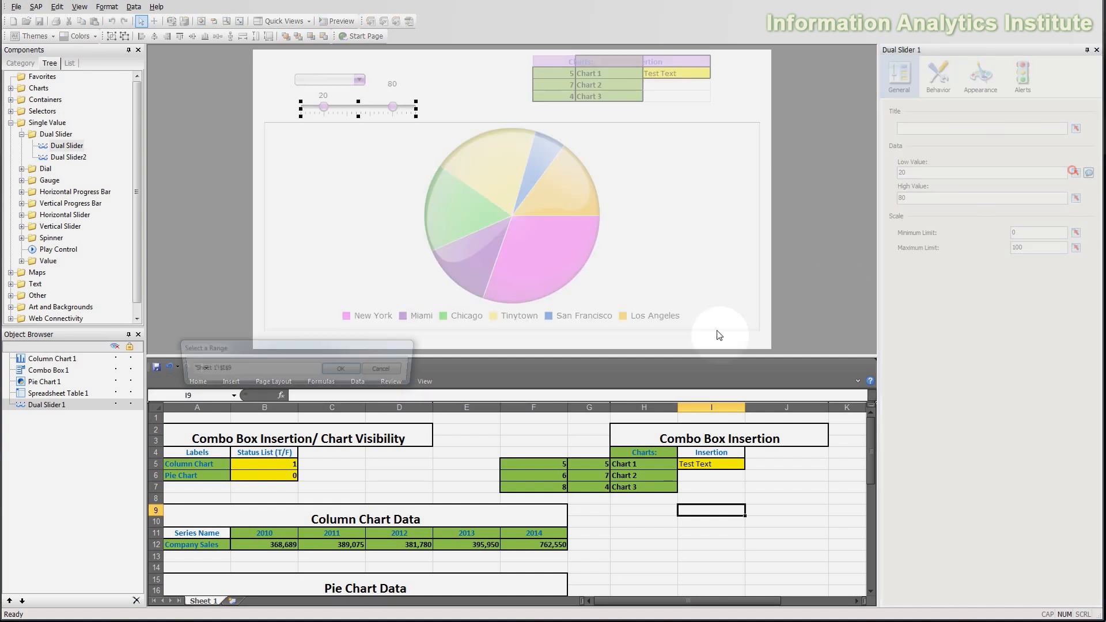
{"action": "left_click", "coordinate": [596, 461]}
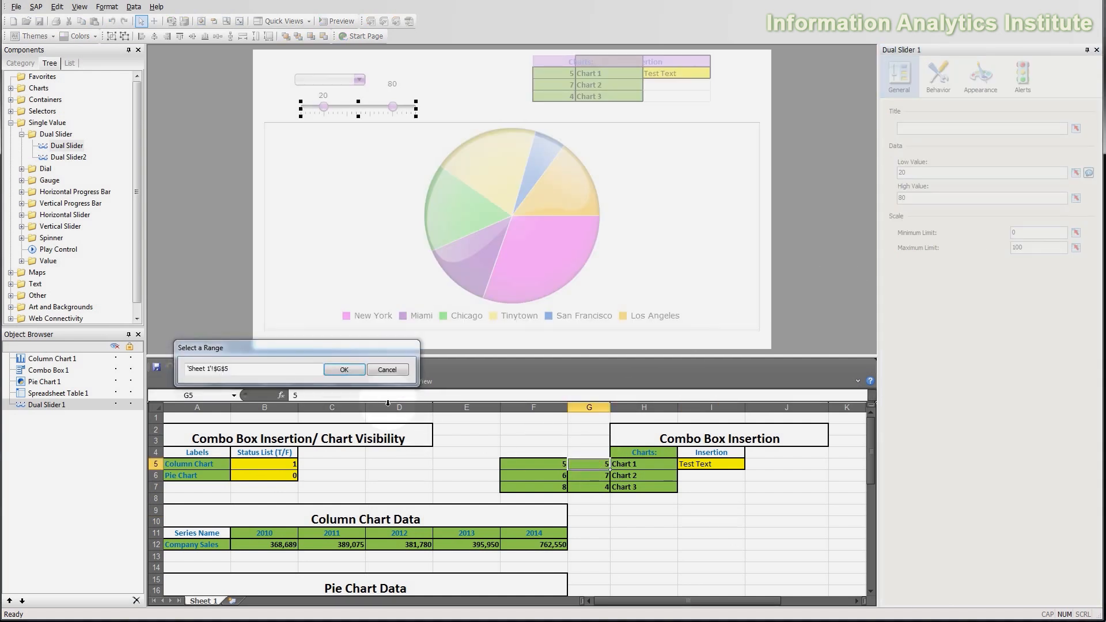
{"action": "left_click", "coordinate": [349, 369]}
{"action": "left_click", "coordinate": [1075, 197]}
{"action": "left_click", "coordinate": [589, 475]}
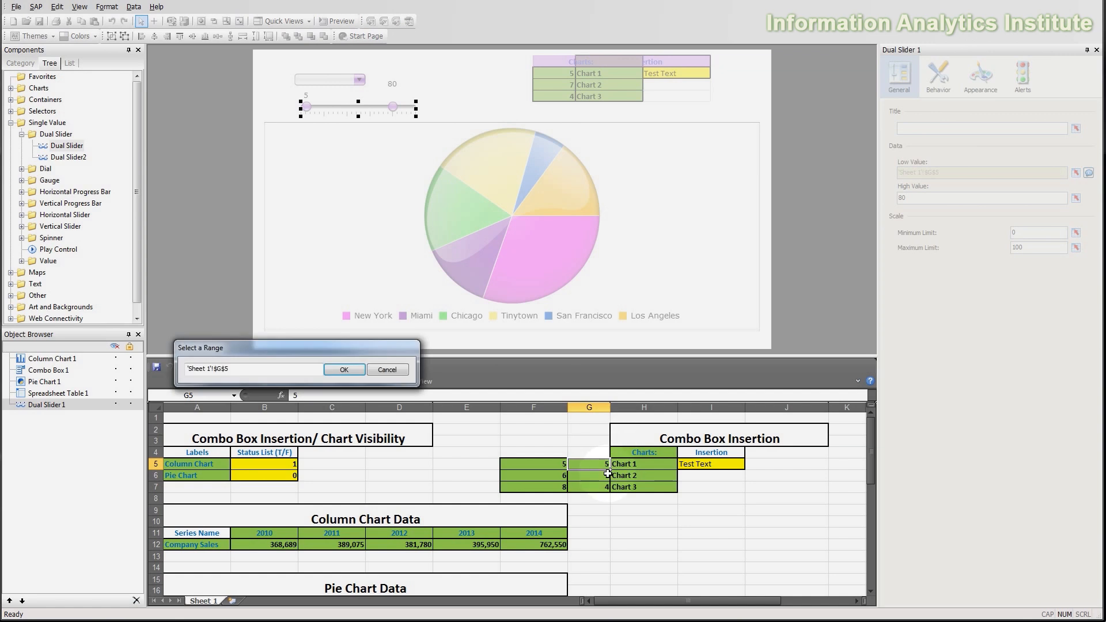
{"action": "left_click", "coordinate": [355, 369]}
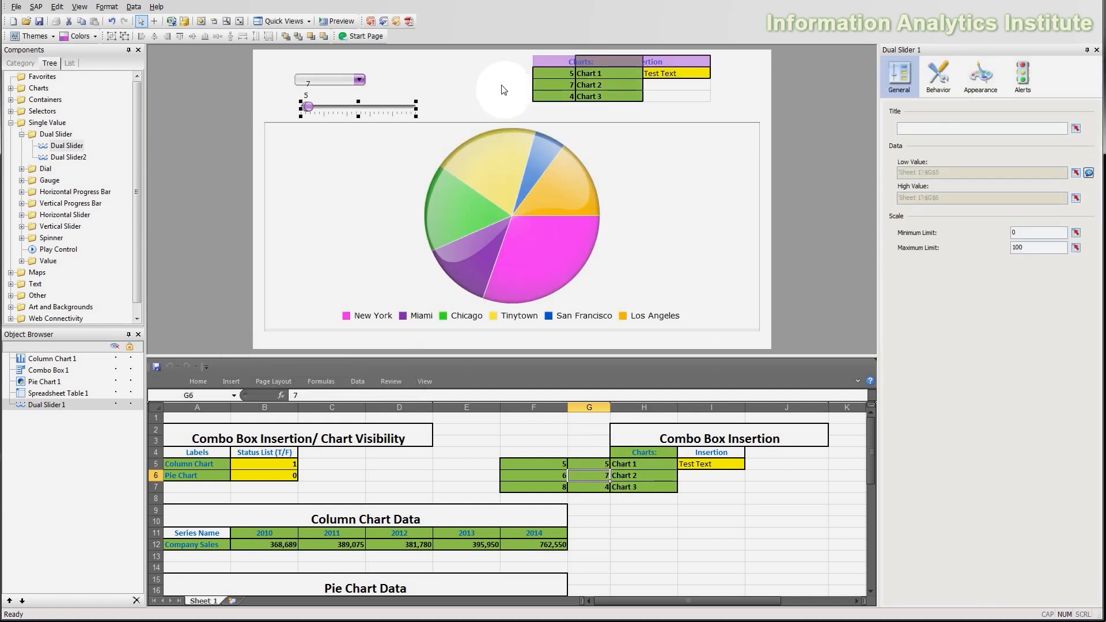
Check which cell range the combo box uses as its source data, keeping that range
{"action": "left_click", "coordinate": [328, 80]}
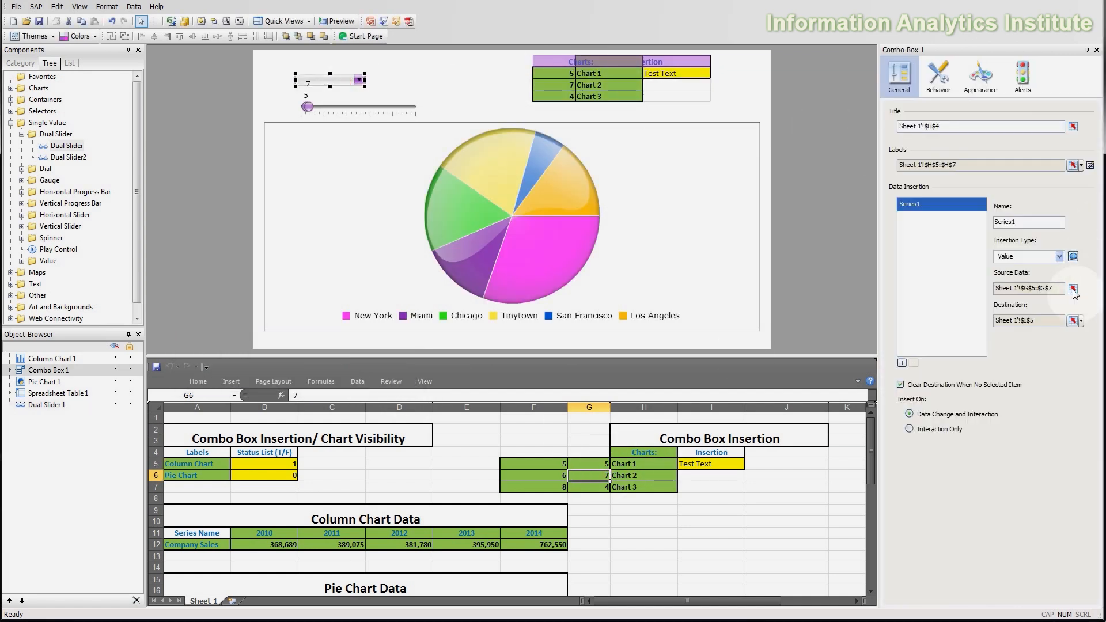
{"action": "left_click", "coordinate": [1071, 290]}
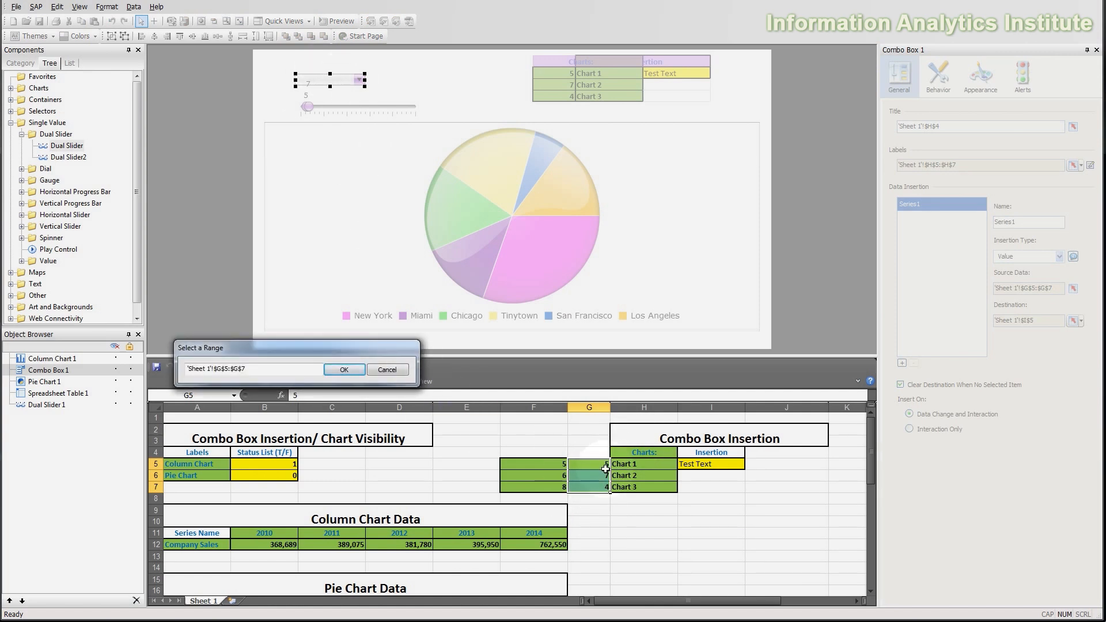
{"action": "left_click", "coordinate": [344, 369]}
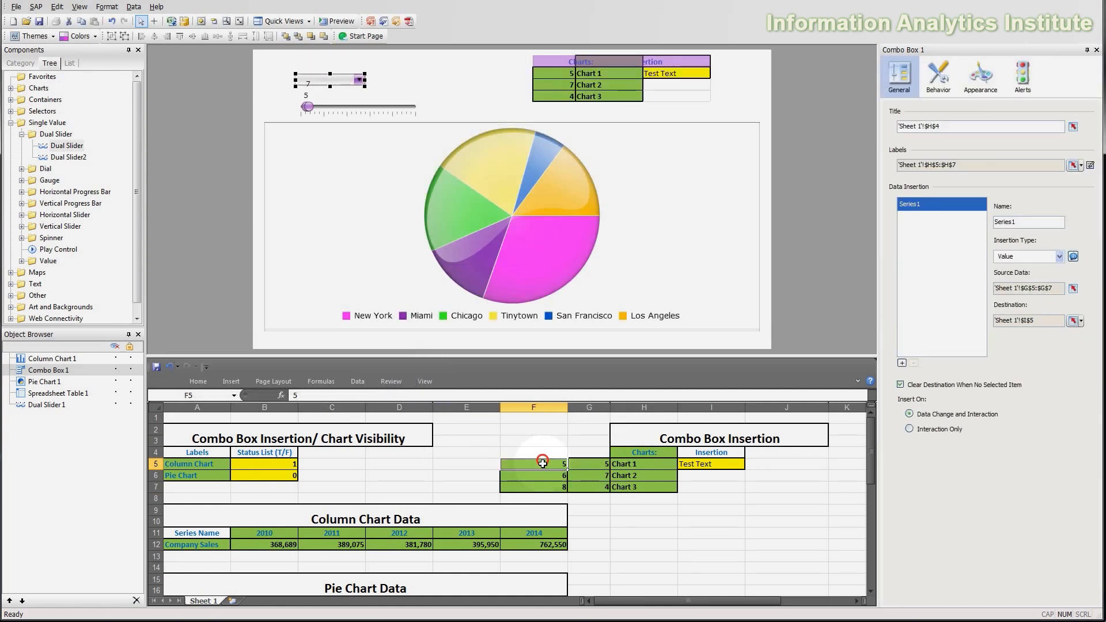
Clear the contents and formatting of cells F5:F7 in the spreadsheet
{"action": "left_click", "coordinate": [186, 379]}
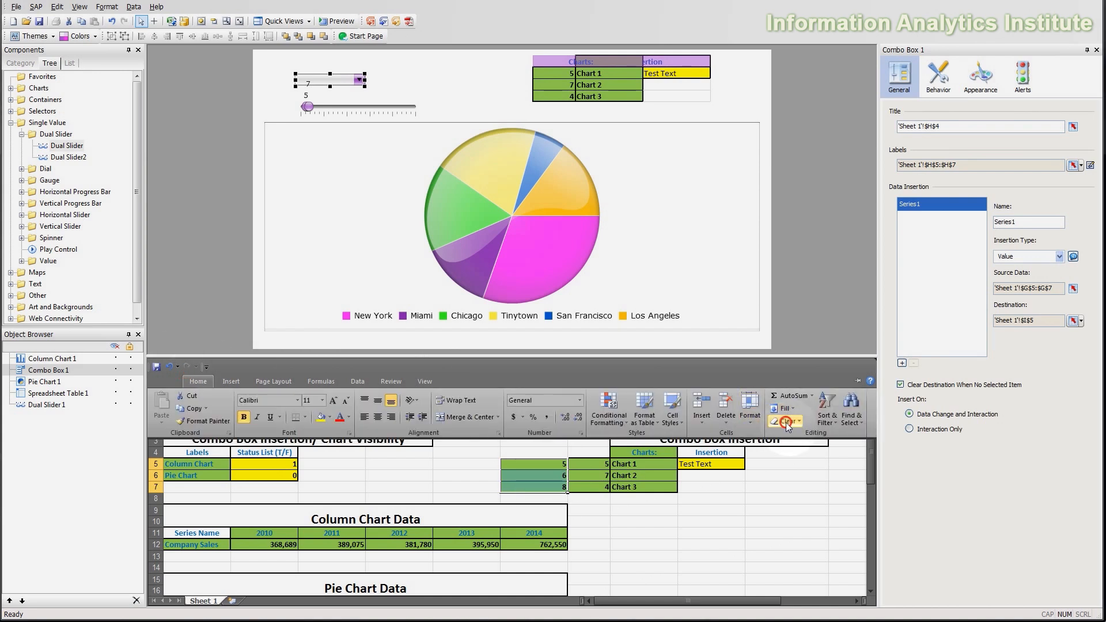
{"action": "left_click", "coordinate": [788, 424]}
{"action": "left_click", "coordinate": [798, 459]}
{"action": "left_click", "coordinate": [712, 511]}
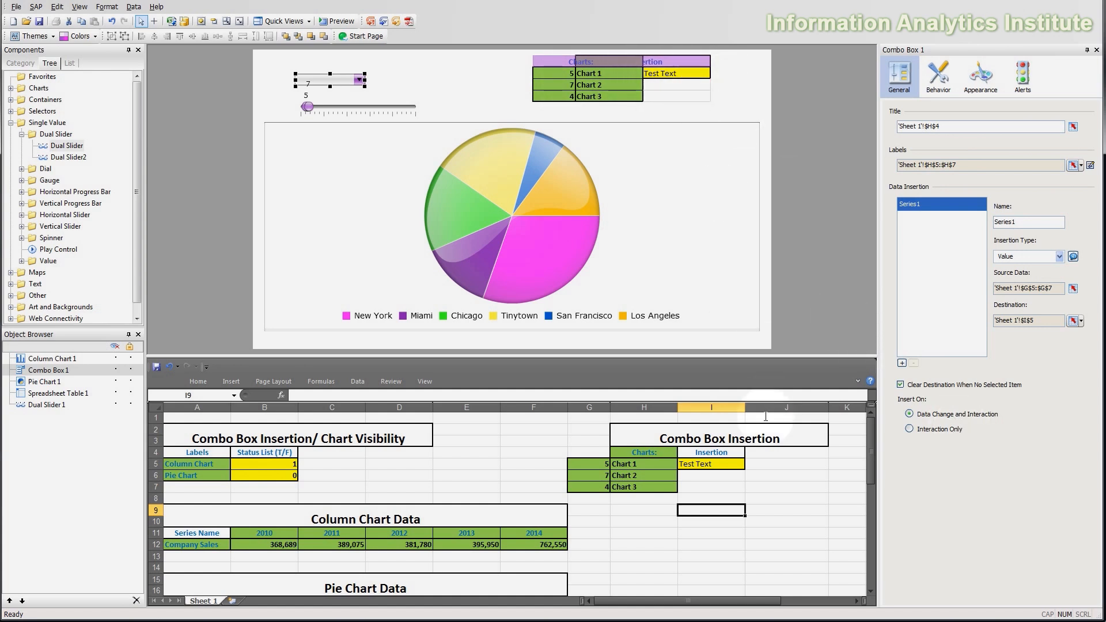
Delete the test text from the insertion destination cell I5
{"action": "left_click", "coordinate": [688, 463]}
{"action": "key", "text": "Delete"}
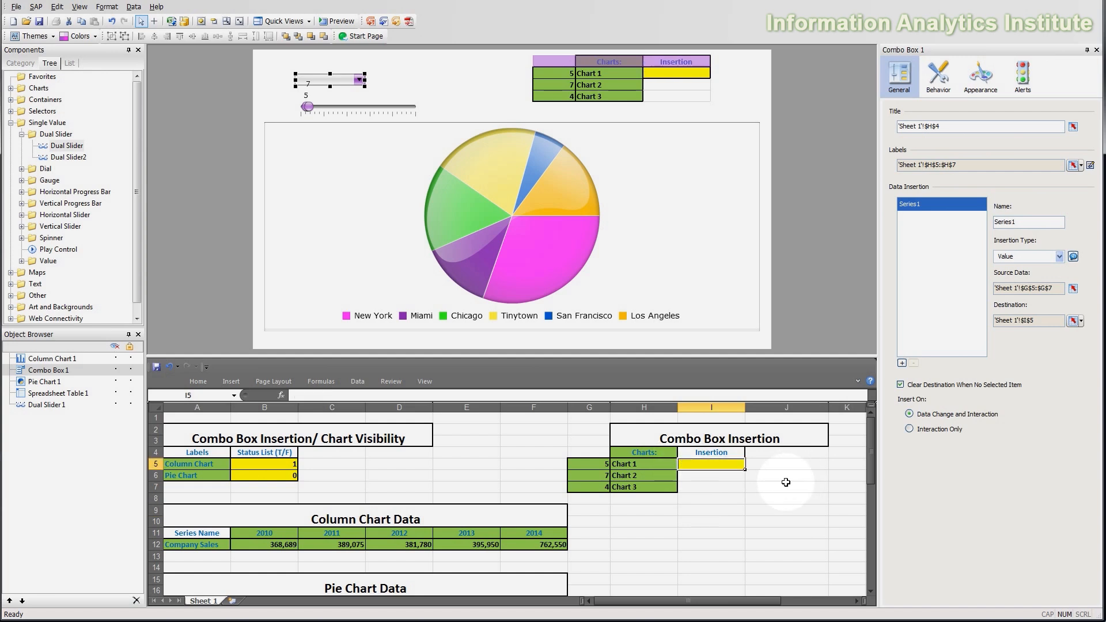
{"action": "left_click", "coordinate": [749, 499]}
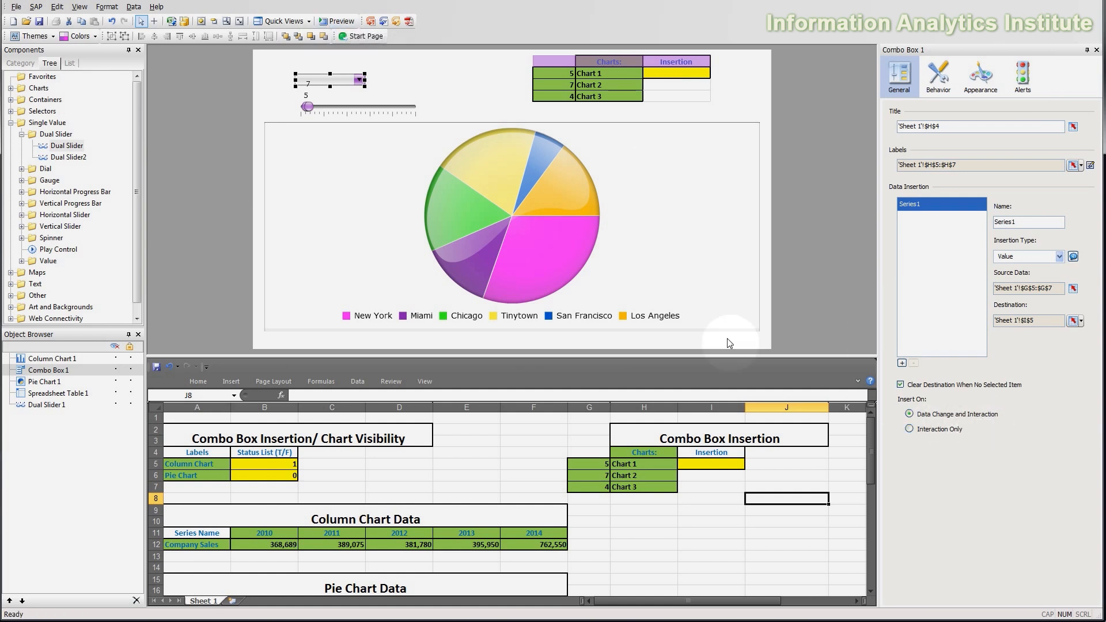
Preview the dashboard and choose Chart 1 in the combo box
{"action": "left_click", "coordinate": [335, 27]}
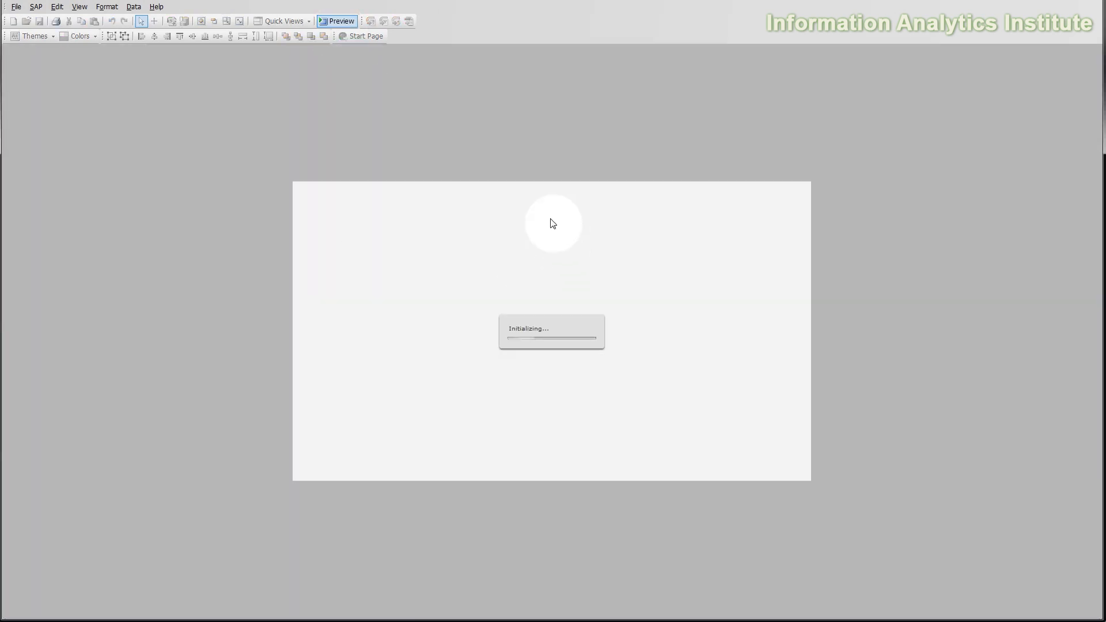
{"action": "left_click", "coordinate": [390, 213]}
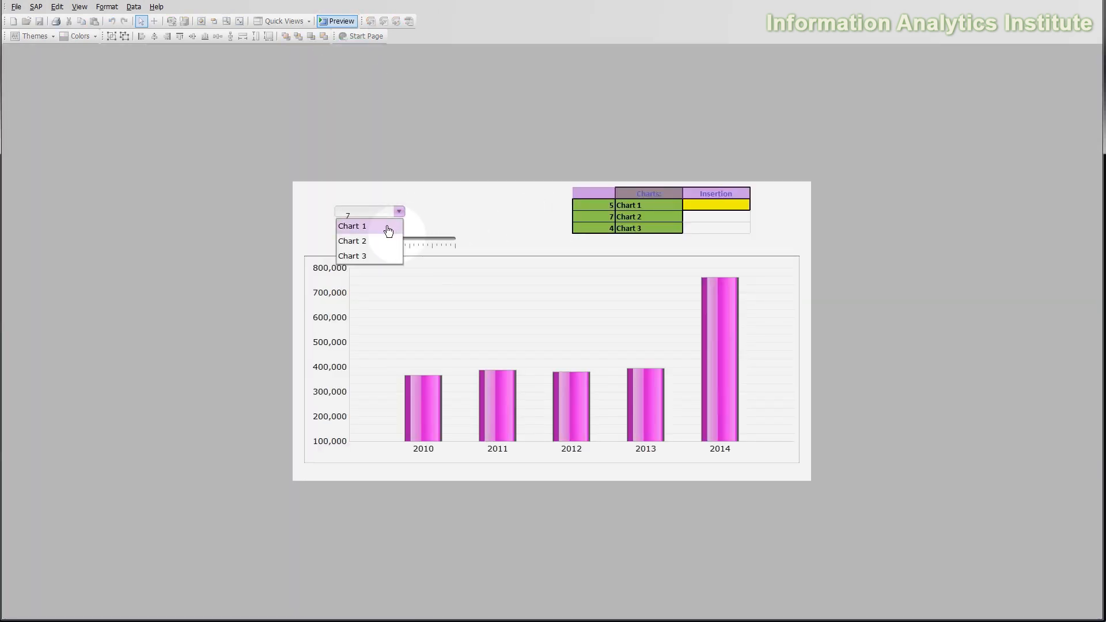
{"action": "left_click", "coordinate": [387, 226]}
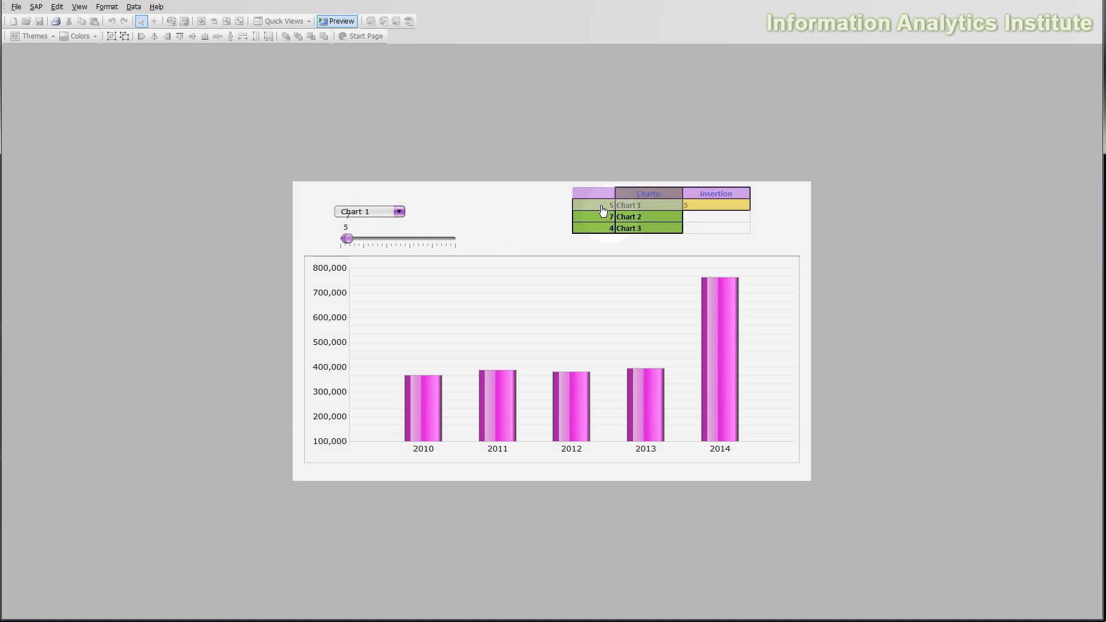
Test the dual slider in the preview by moving its high value to 98 and its low value to 43
{"action": "left_click", "coordinate": [353, 237]}
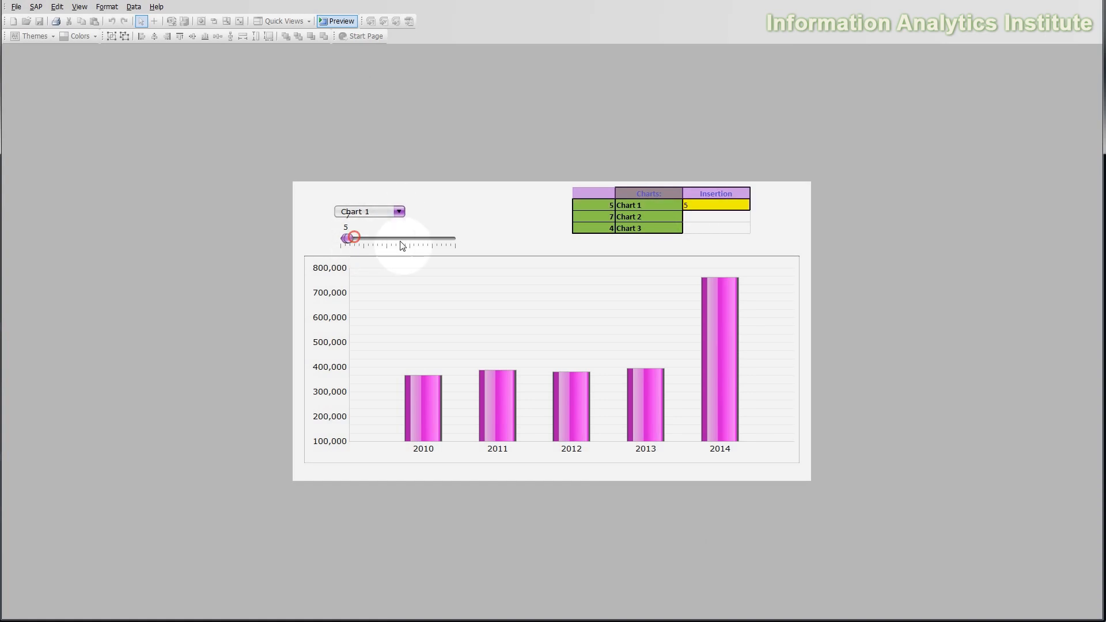
{"action": "left_click_drag", "start_coordinate": [354, 237], "coordinate": [453, 238]}
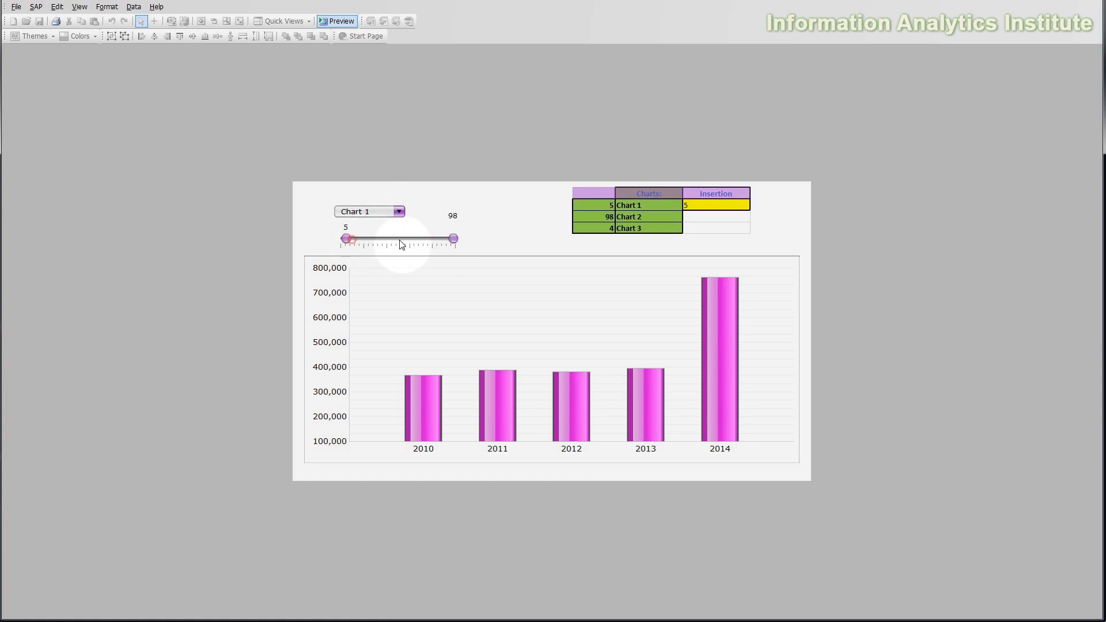
{"action": "left_click", "coordinate": [346, 239]}
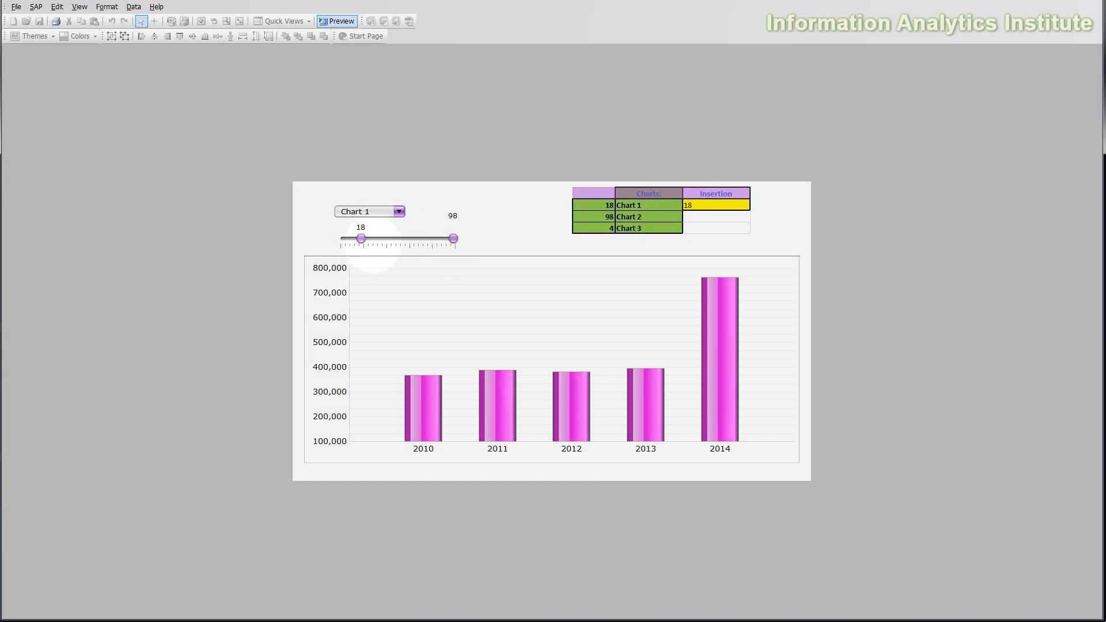
{"action": "left_click_drag", "start_coordinate": [362, 238], "coordinate": [371, 239]}
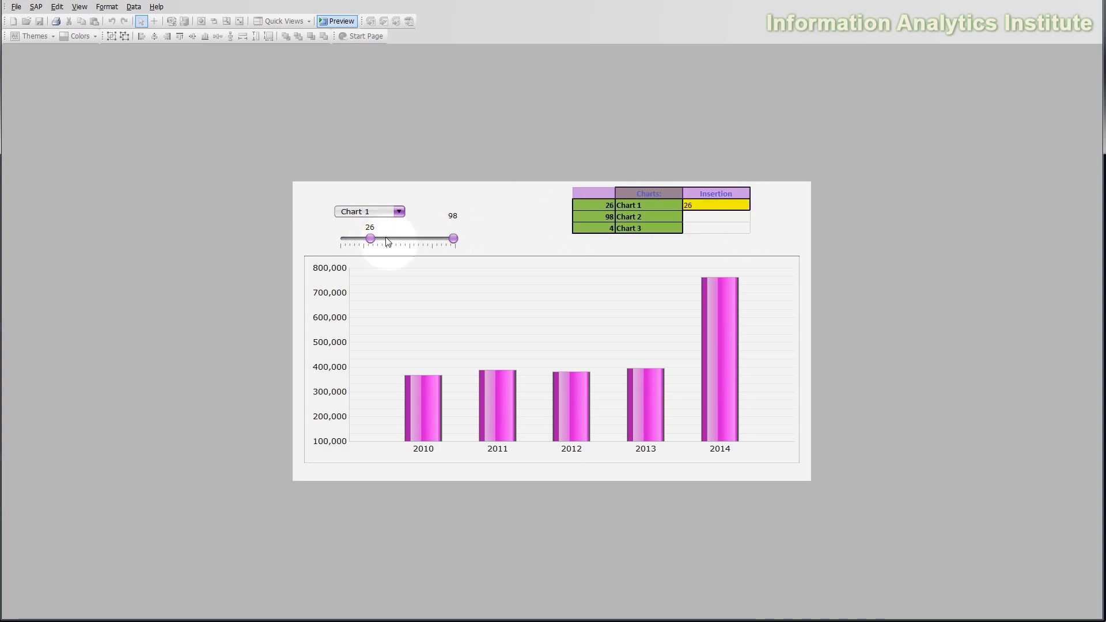
{"action": "left_click_drag", "start_coordinate": [370, 239], "coordinate": [397, 239]}
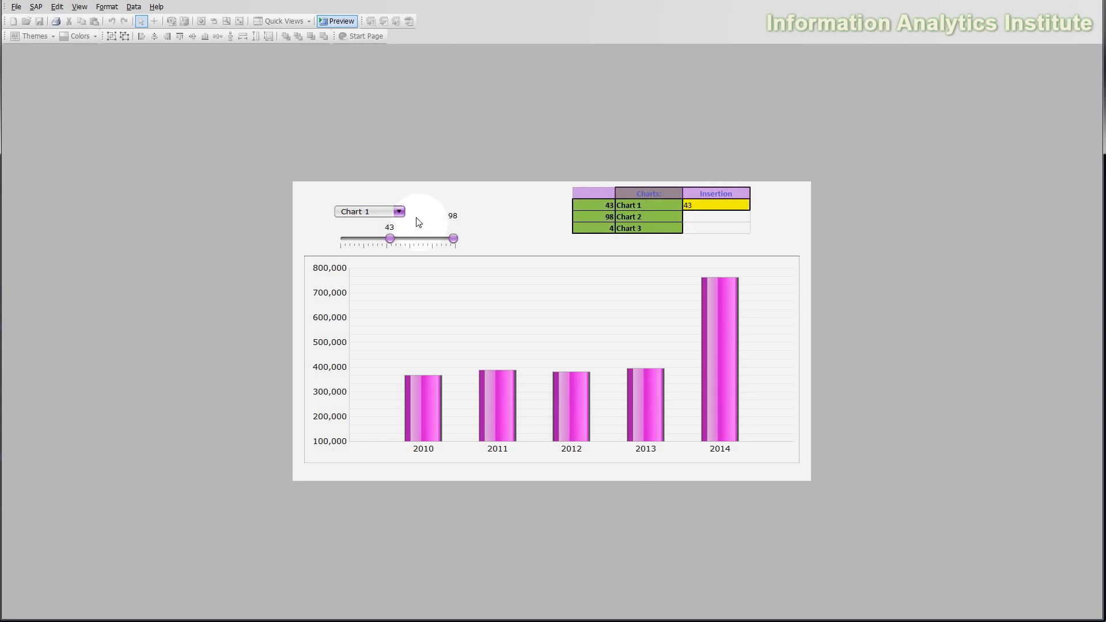
Choose Chart 2 in the previewed combo box and lower the dual slider's high value to 74
{"action": "left_click", "coordinate": [399, 213]}
{"action": "left_click", "coordinate": [386, 241]}
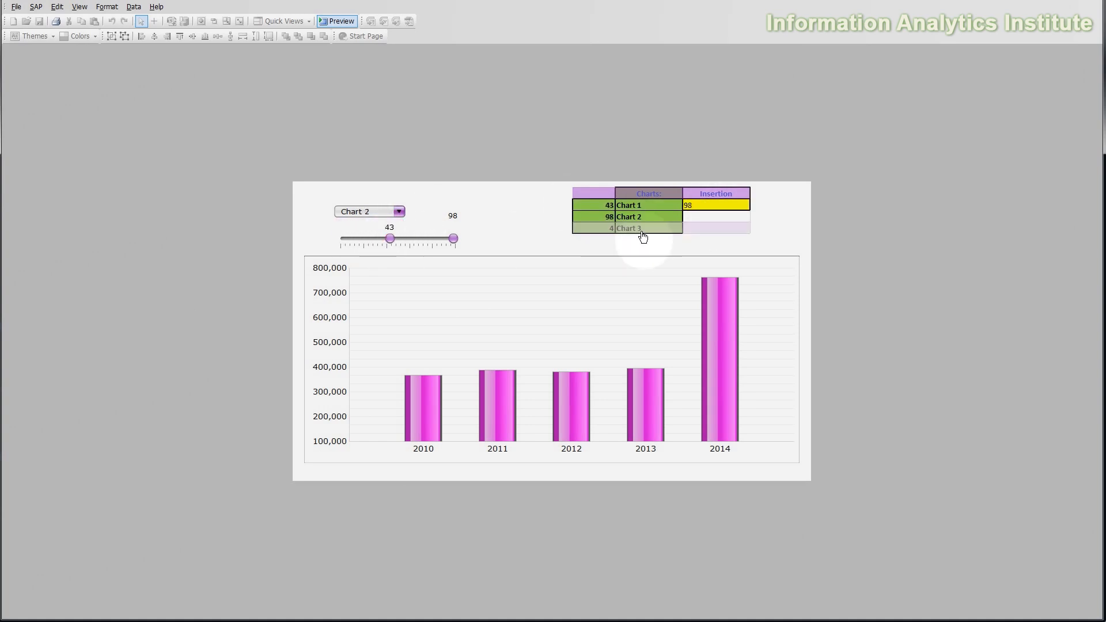
{"action": "left_click", "coordinate": [451, 238]}
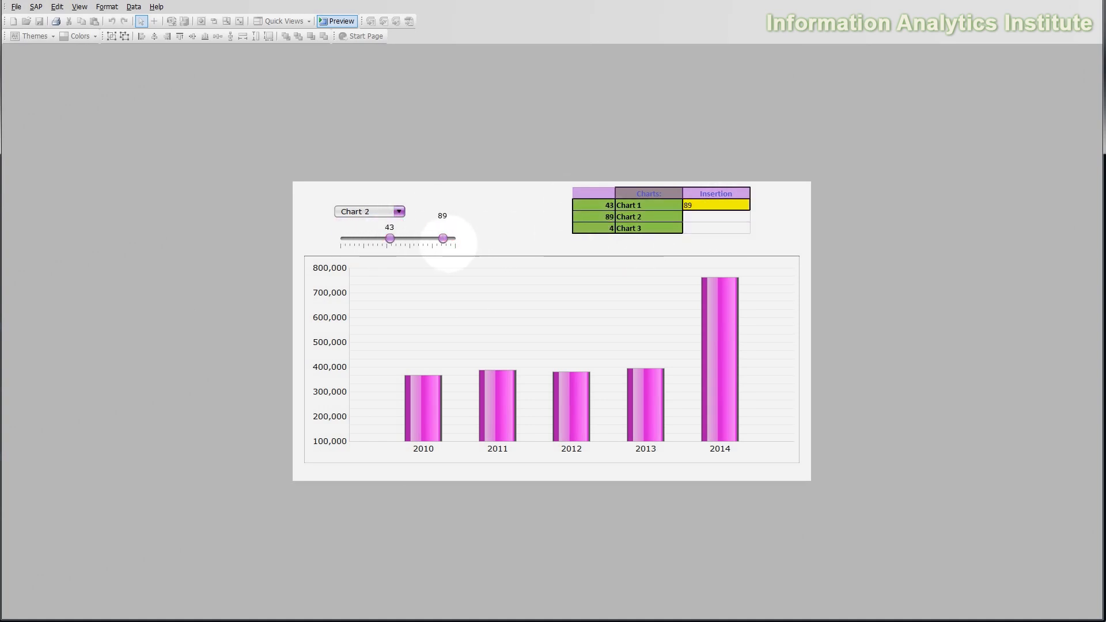
{"action": "left_click_drag", "start_coordinate": [449, 242], "coordinate": [436, 246]}
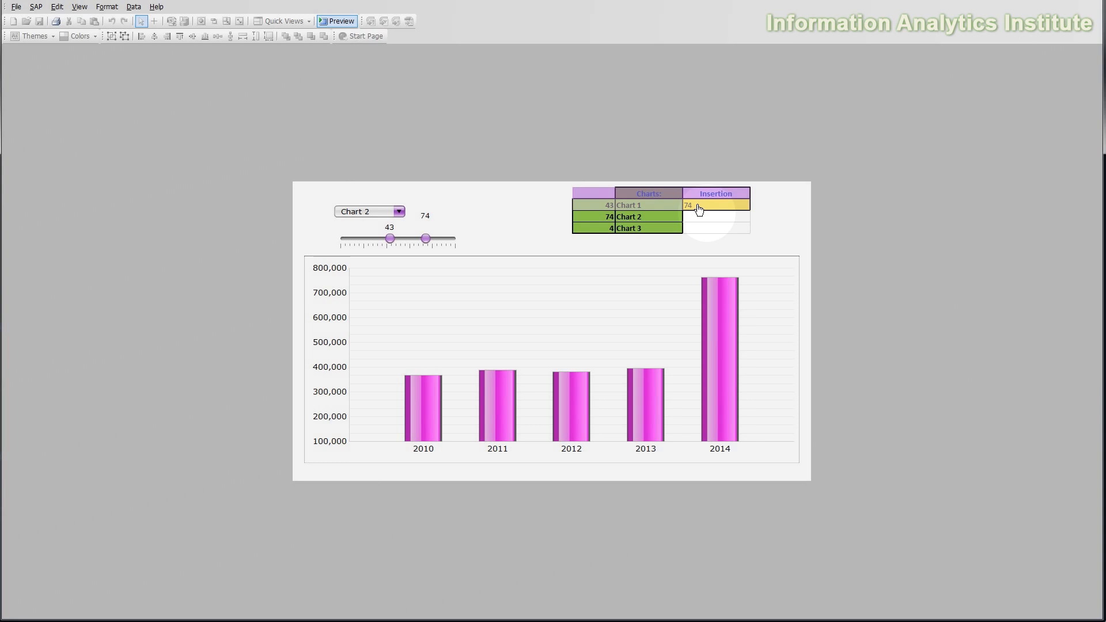
Leave the preview and set the combo box's Insert On option to Interaction Only
{"action": "left_click", "coordinate": [341, 21]}
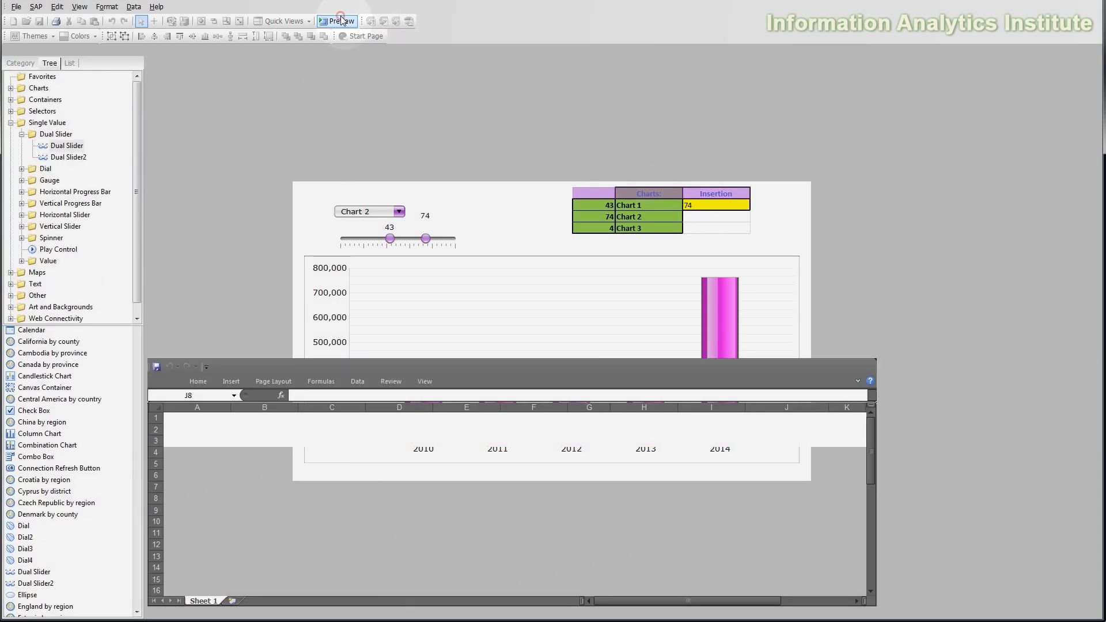
{"action": "left_click", "coordinate": [936, 433]}
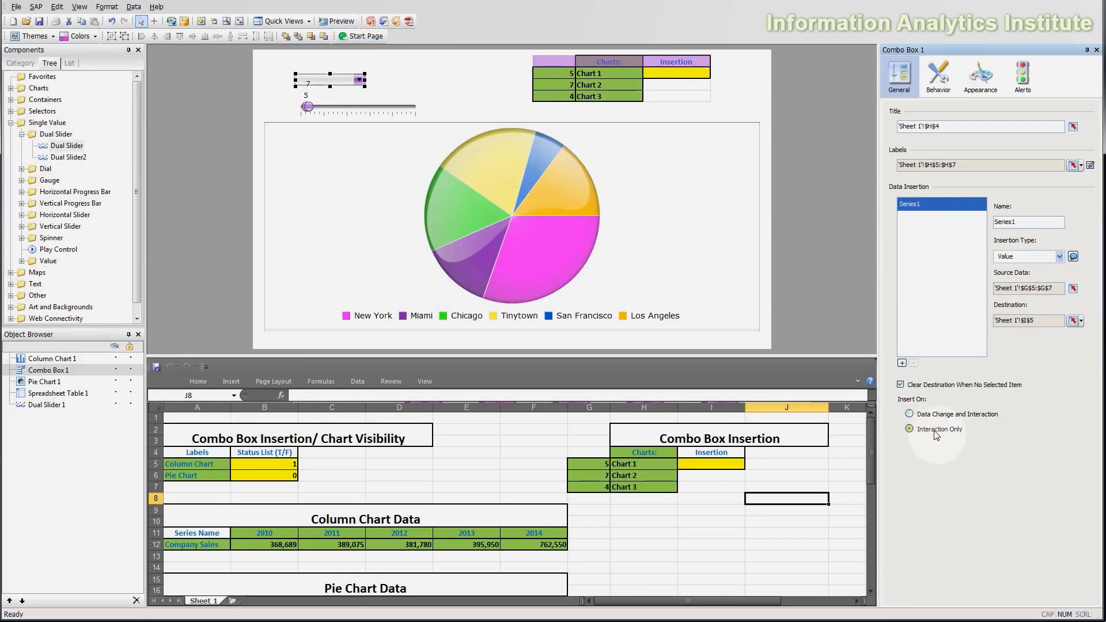
Preview the dashboard with Chart 1 chosen and move the dual slider's high value to 71 and low value to 26
{"action": "left_click", "coordinate": [346, 24]}
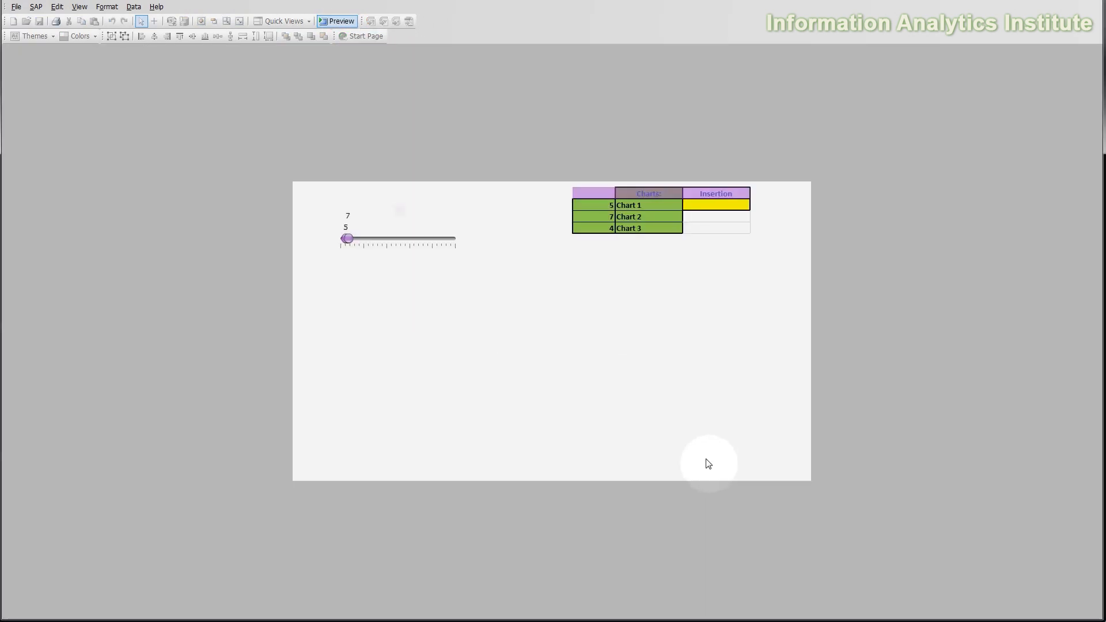
{"action": "left_click", "coordinate": [396, 213]}
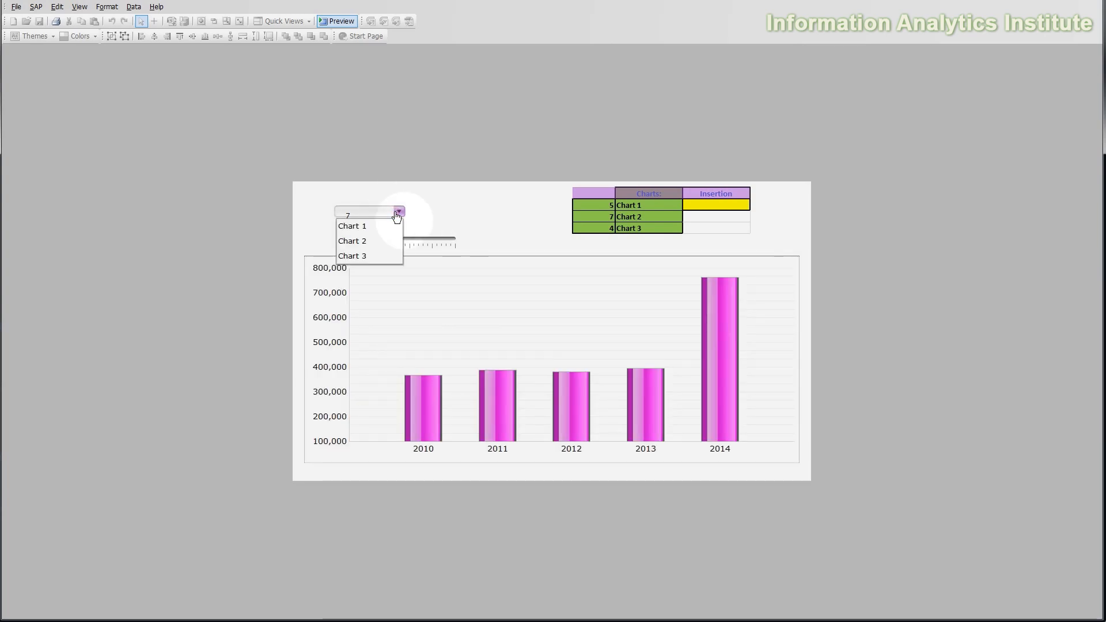
{"action": "left_click", "coordinate": [384, 230]}
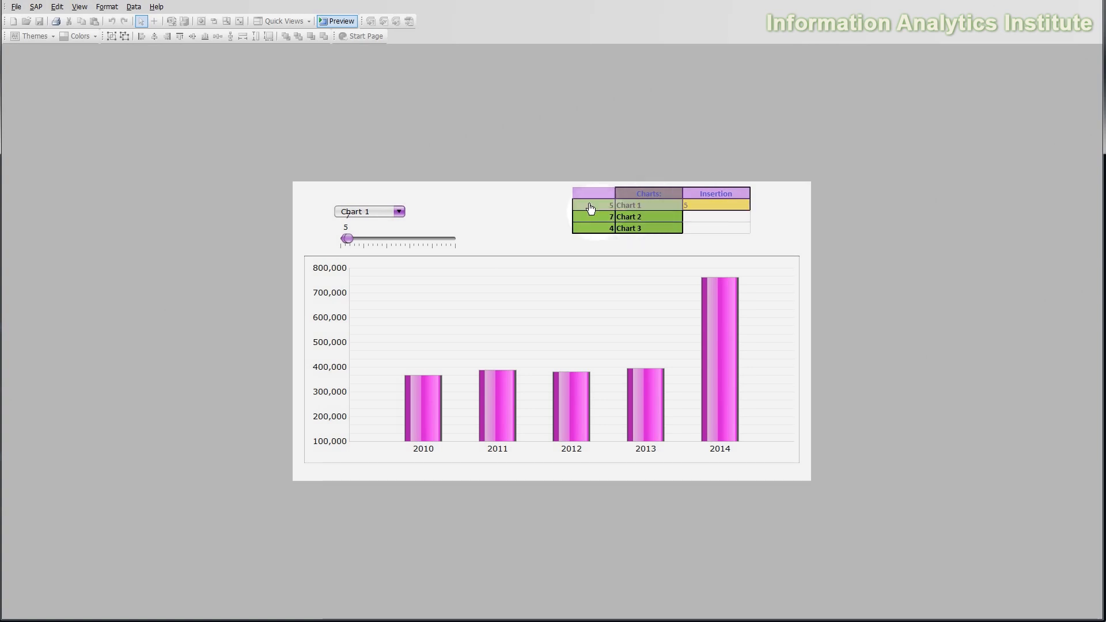
{"action": "left_click_drag", "start_coordinate": [348, 239], "coordinate": [422, 238]}
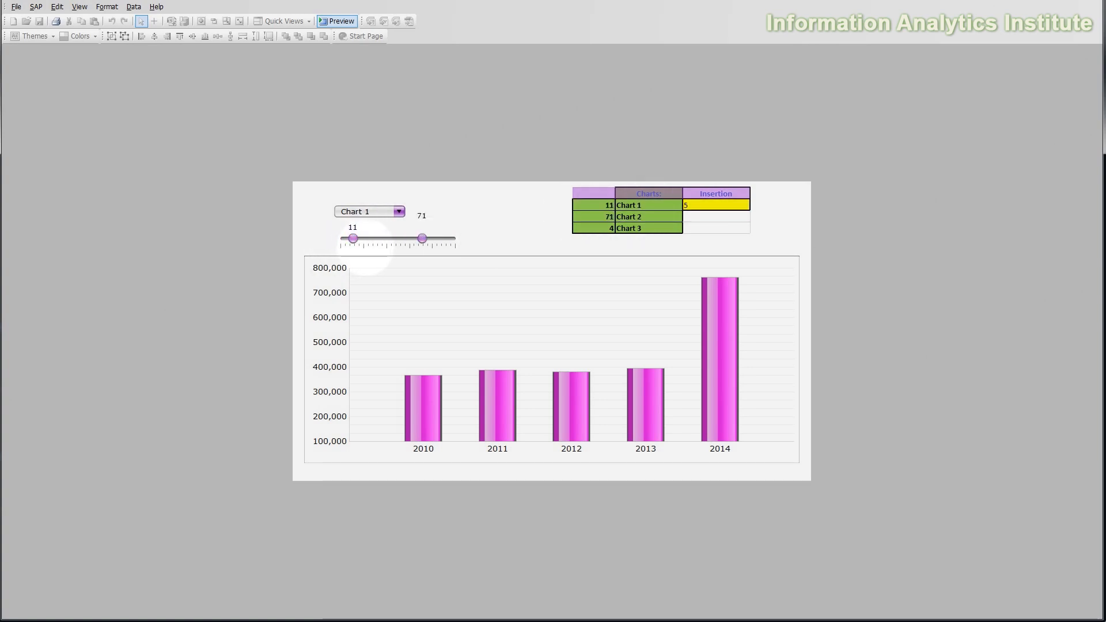
{"action": "left_click_drag", "start_coordinate": [365, 238], "coordinate": [367, 239]}
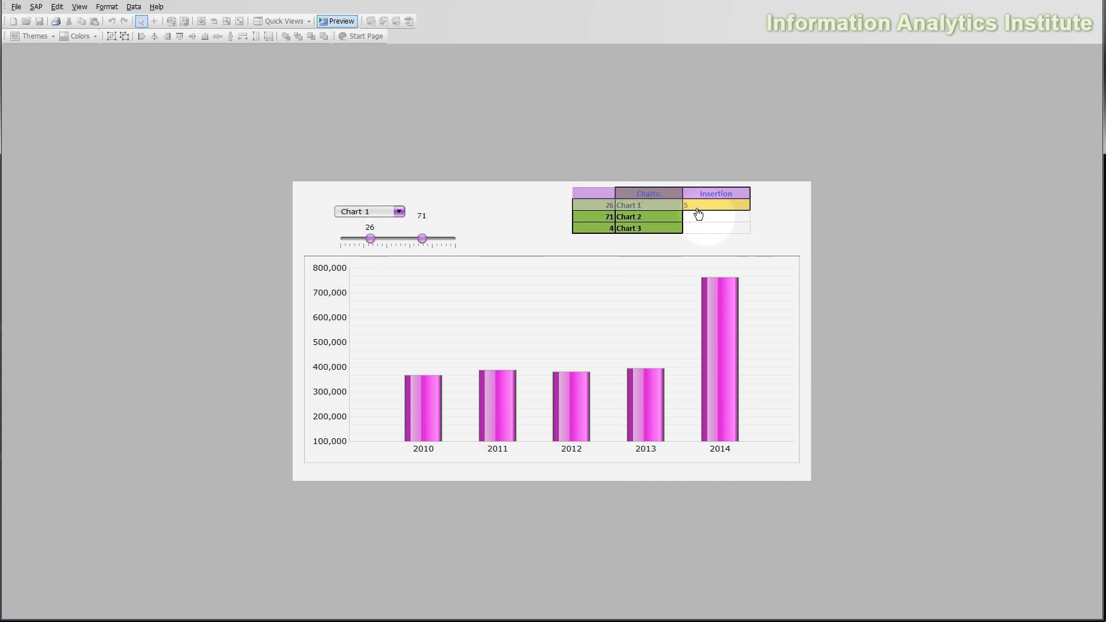
Switch the previewed combo box from Chart 1 to Chart 2, back to Chart 1, and again to Chart 2
{"action": "left_click", "coordinate": [397, 212]}
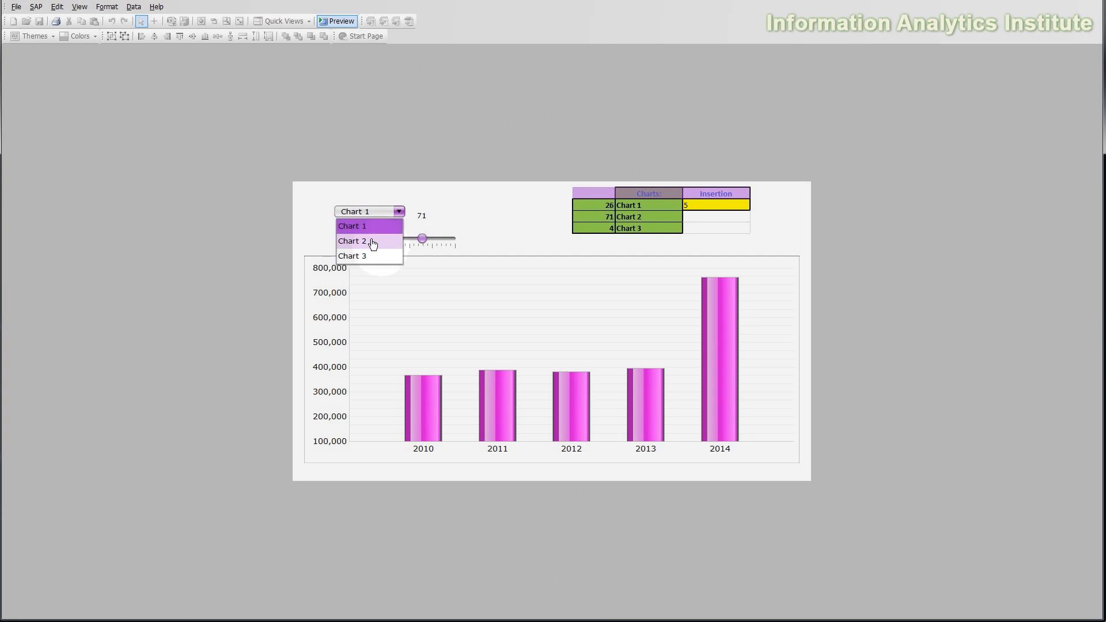
{"action": "left_click", "coordinate": [370, 241]}
{"action": "left_click", "coordinate": [398, 212]}
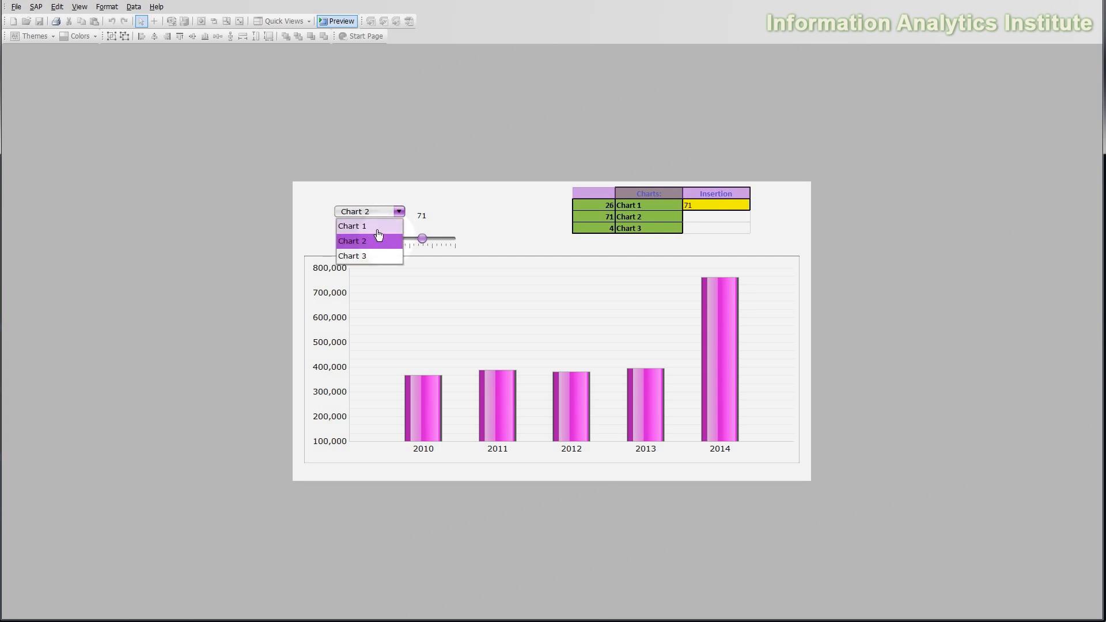
{"action": "left_click", "coordinate": [377, 229]}
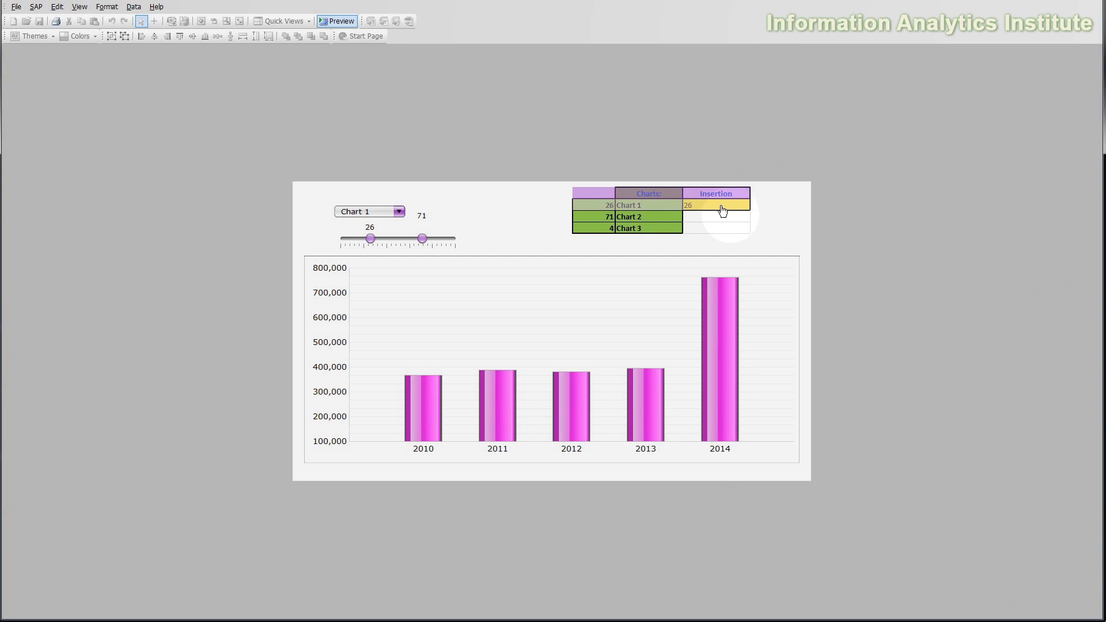
{"action": "left_click", "coordinate": [399, 212]}
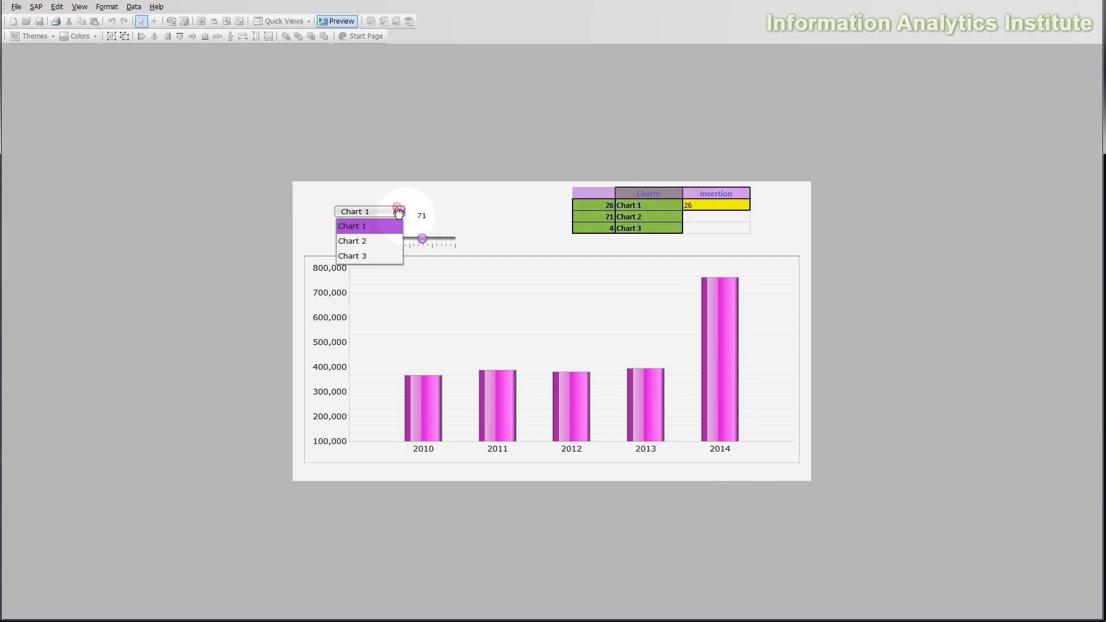
{"action": "left_click", "coordinate": [390, 241]}
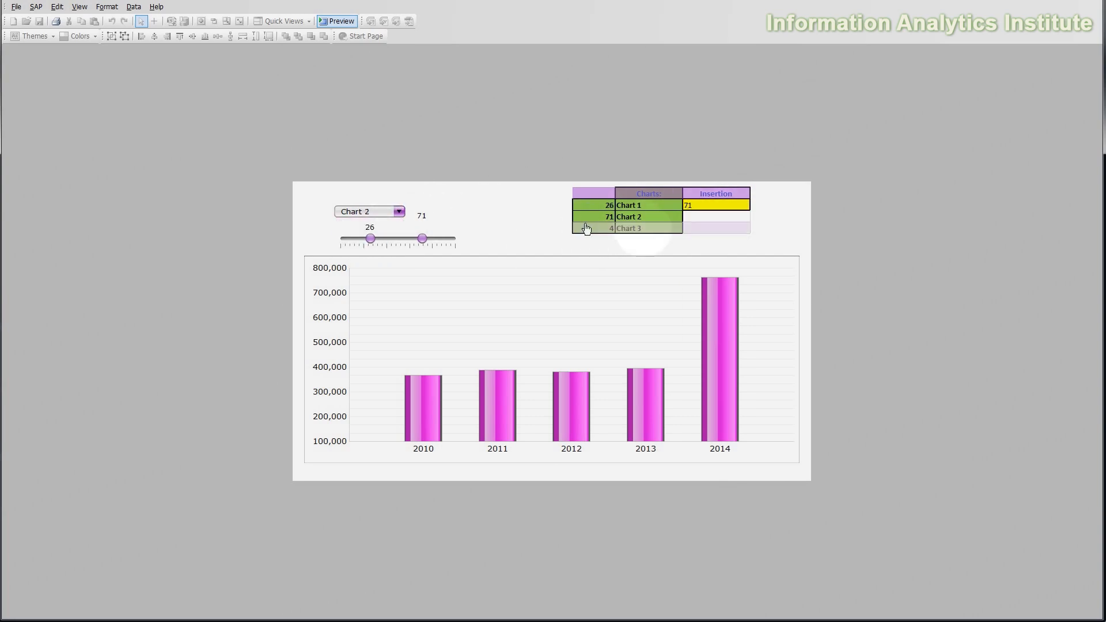
Lower the dual slider's high value to 58 and reselect Chart 1 and Chart 2 in the previewed combo box
{"action": "left_click", "coordinate": [618, 222]}
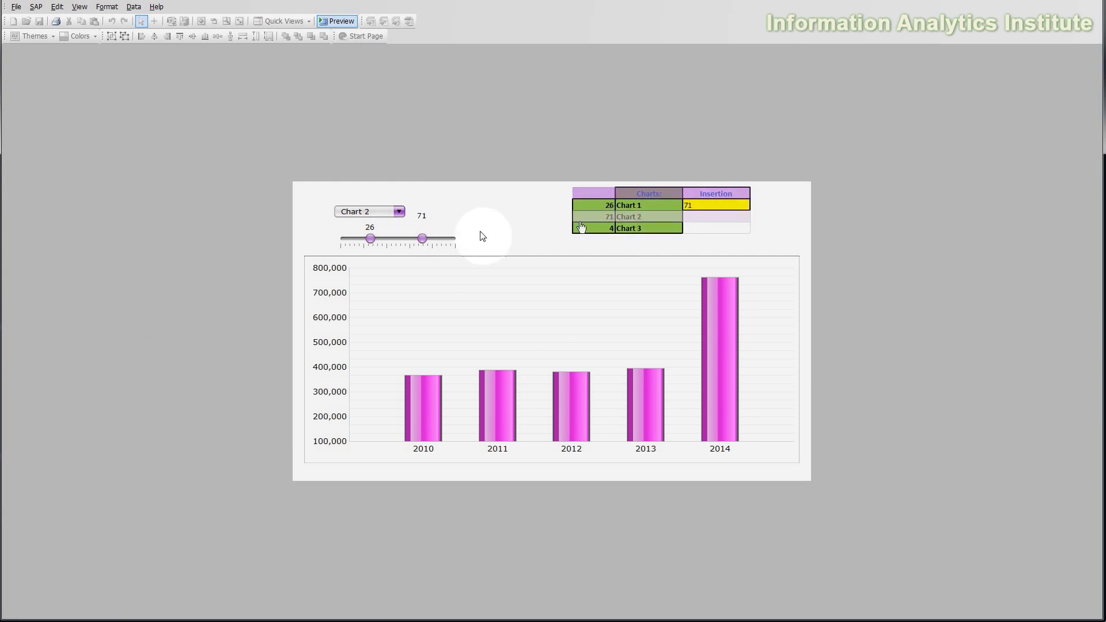
{"action": "left_click", "coordinate": [423, 238]}
{"action": "left_click_drag", "start_coordinate": [424, 239], "coordinate": [409, 243]}
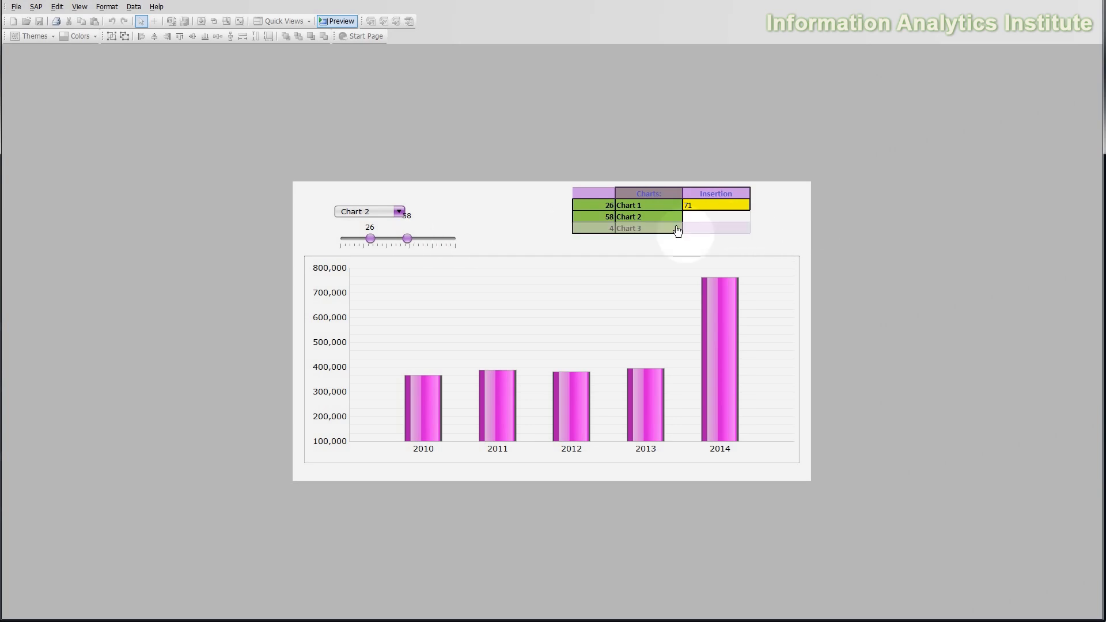
{"action": "left_click", "coordinate": [394, 213]}
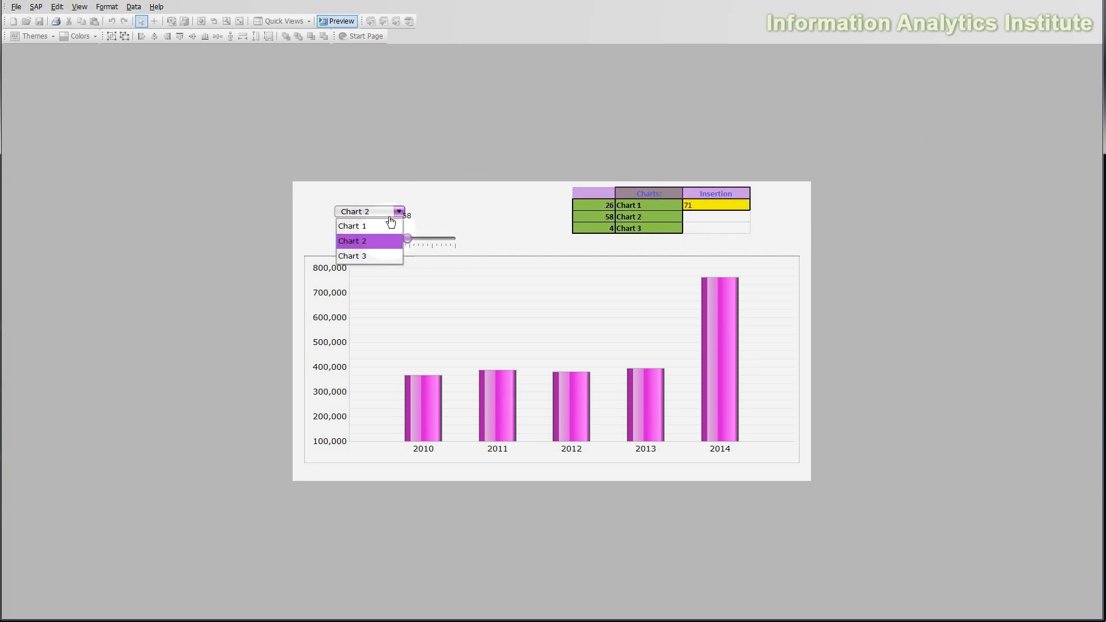
{"action": "left_click", "coordinate": [369, 226]}
{"action": "left_click", "coordinate": [384, 214]}
{"action": "left_click", "coordinate": [385, 241]}
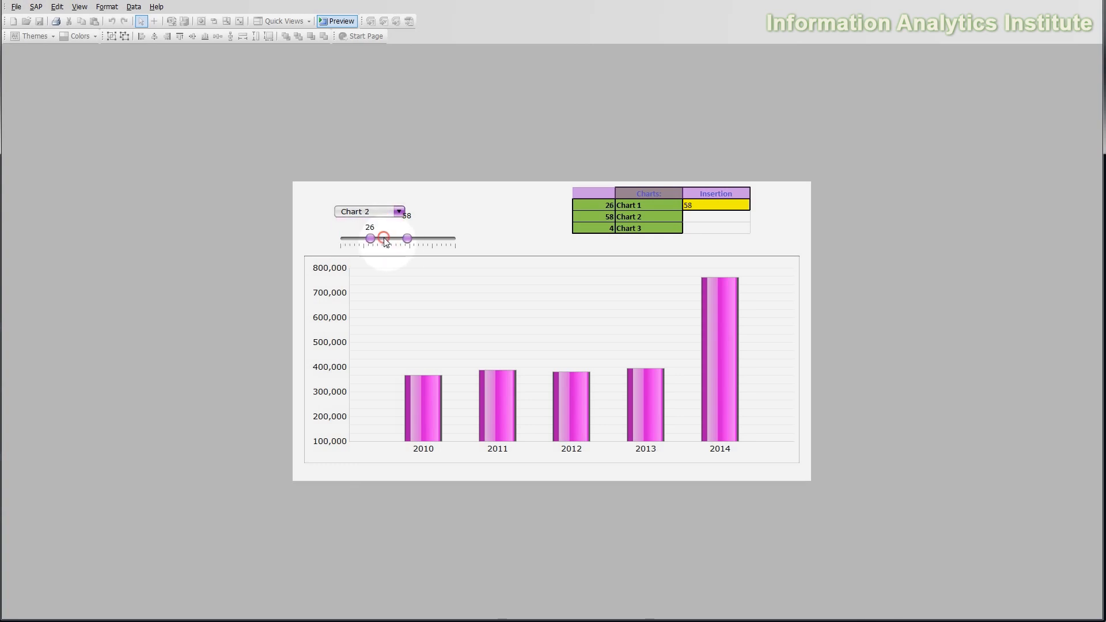
Leave the preview and delete the dual slider from the canvas
{"action": "left_click", "coordinate": [349, 25]}
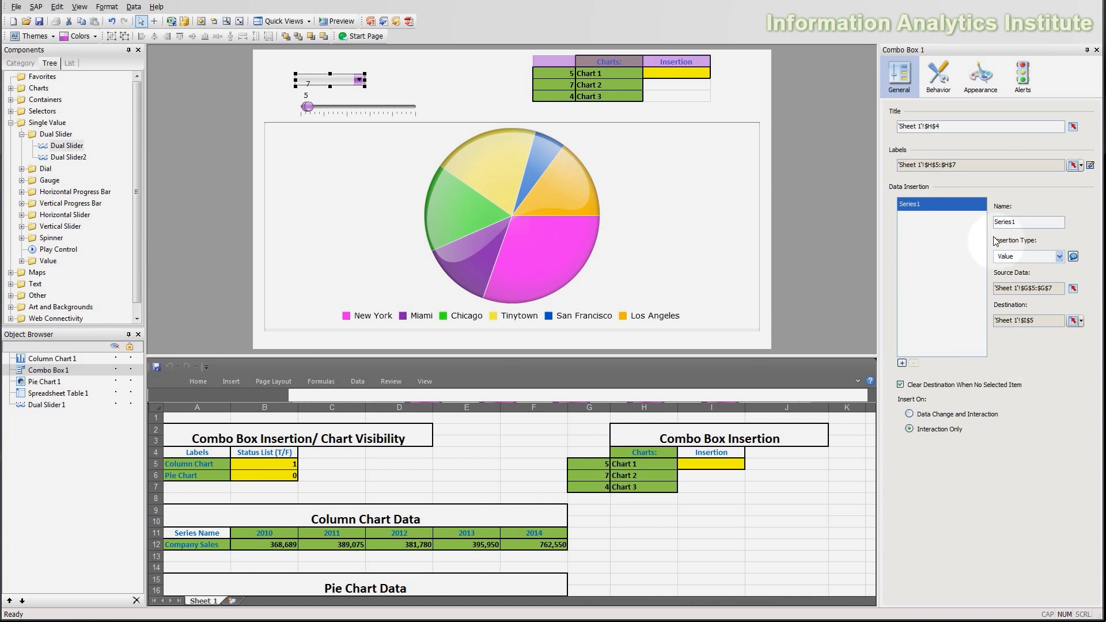
{"action": "left_click", "coordinate": [940, 80]}
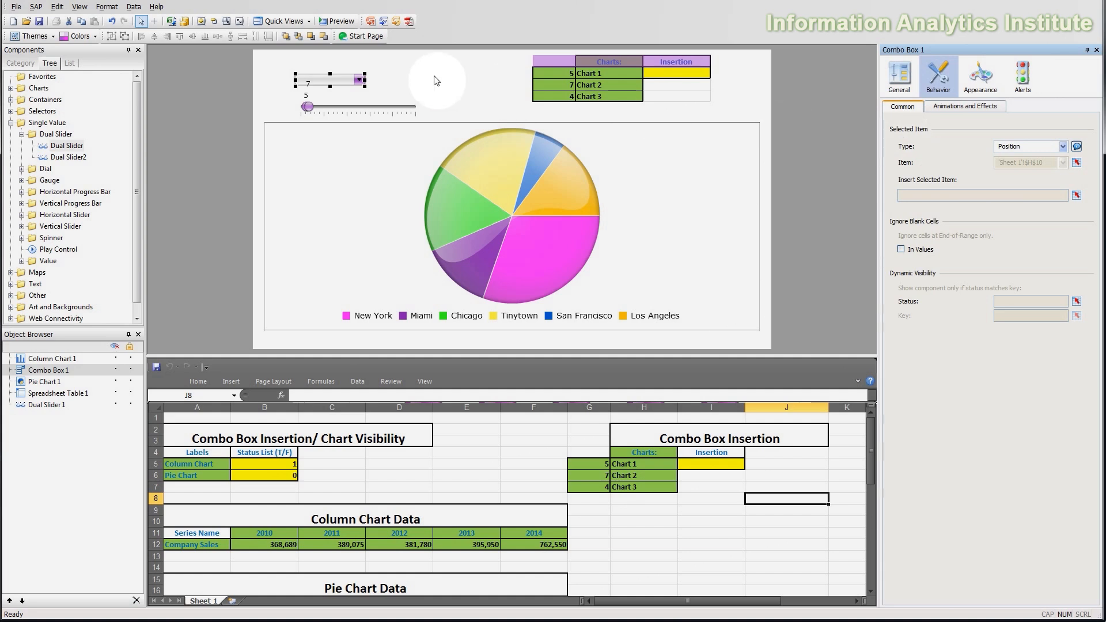
{"action": "left_click", "coordinate": [394, 107]}
{"action": "key", "text": "Delete"}
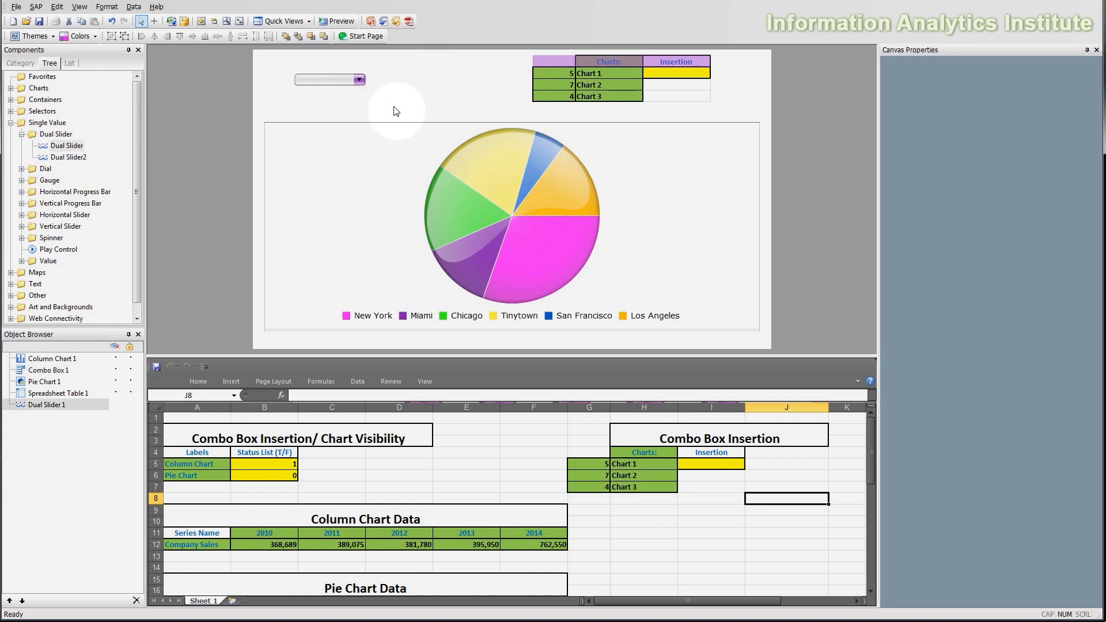
Set the combo box's selected item type to Label and clear the cell link of its item
{"action": "left_click", "coordinate": [308, 78]}
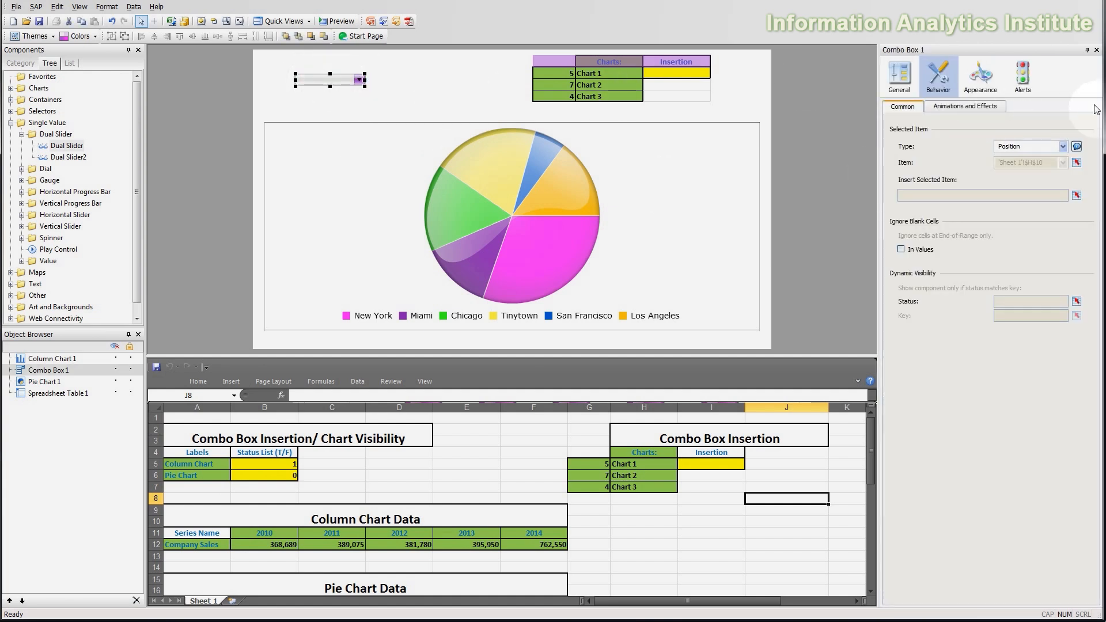
{"action": "left_click", "coordinate": [1061, 147]}
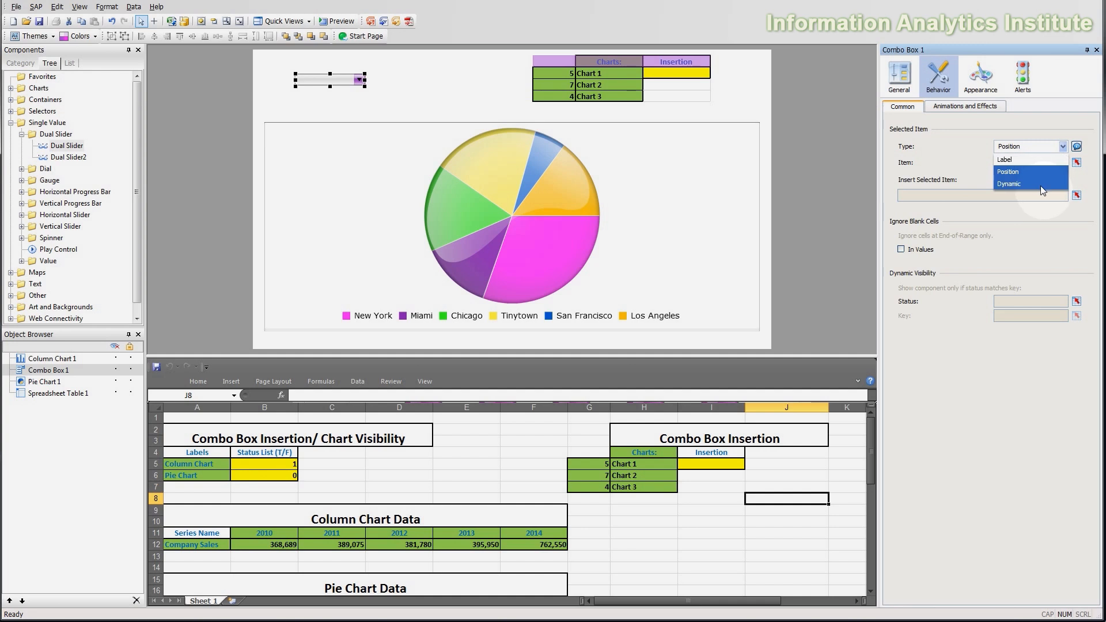
{"action": "left_click", "coordinate": [1038, 159]}
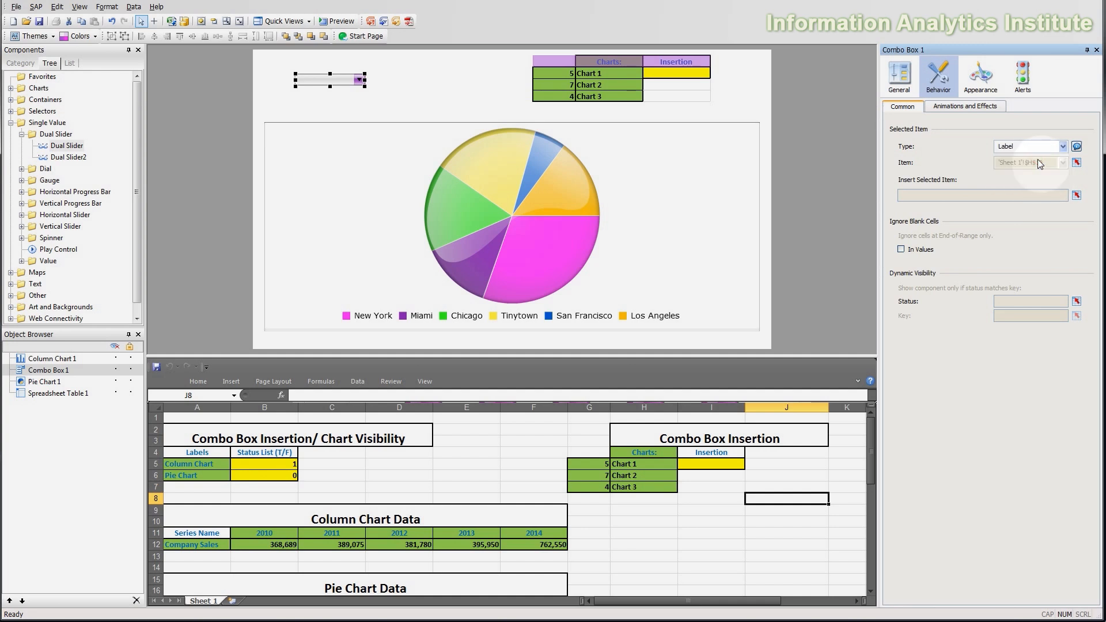
{"action": "left_click", "coordinate": [1076, 162]}
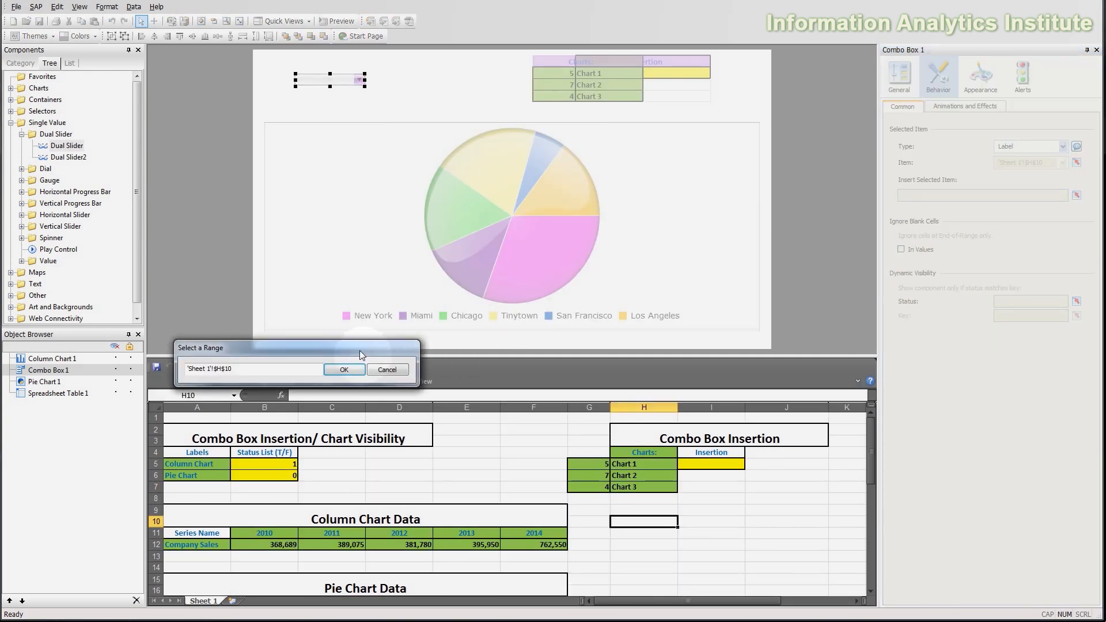
{"action": "left_click", "coordinate": [296, 372]}
{"action": "left_click", "coordinate": [344, 370]}
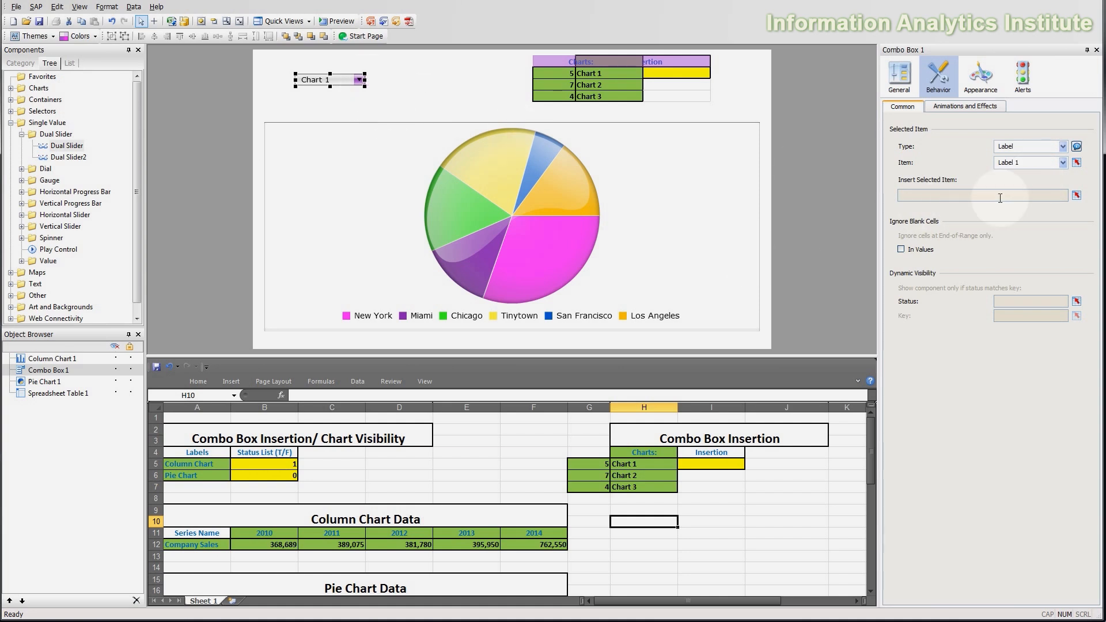
Enter Chart 2 in cell H10 of the spreadsheet
{"action": "left_click", "coordinate": [626, 521]}
{"action": "type", "text": "c"}
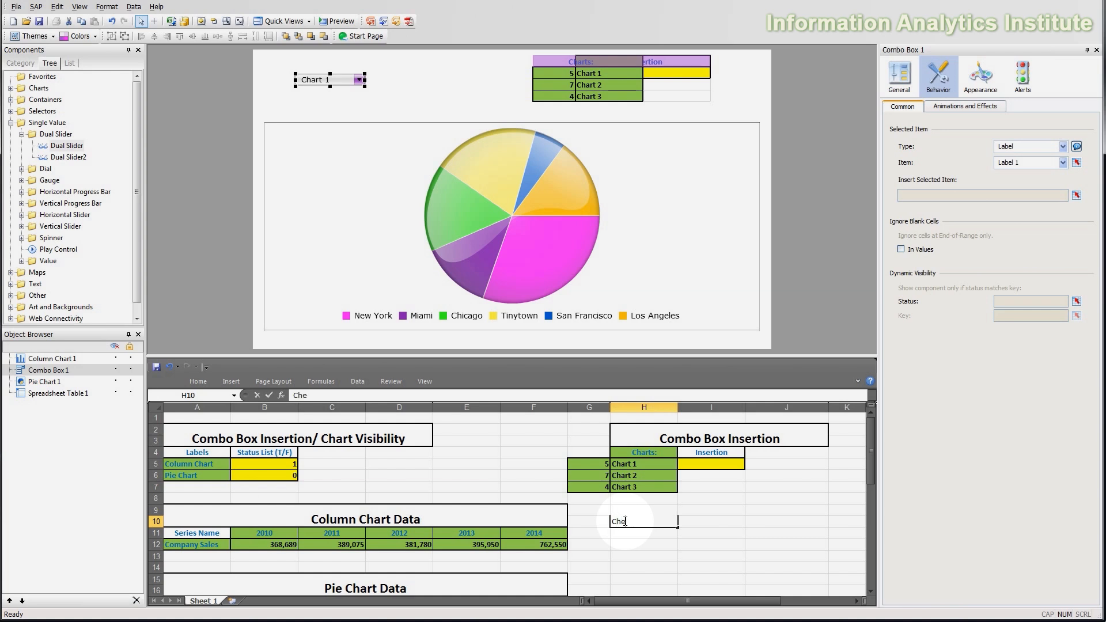
{"action": "type", "text": "hart 2"}
{"action": "key", "text": "Return"}
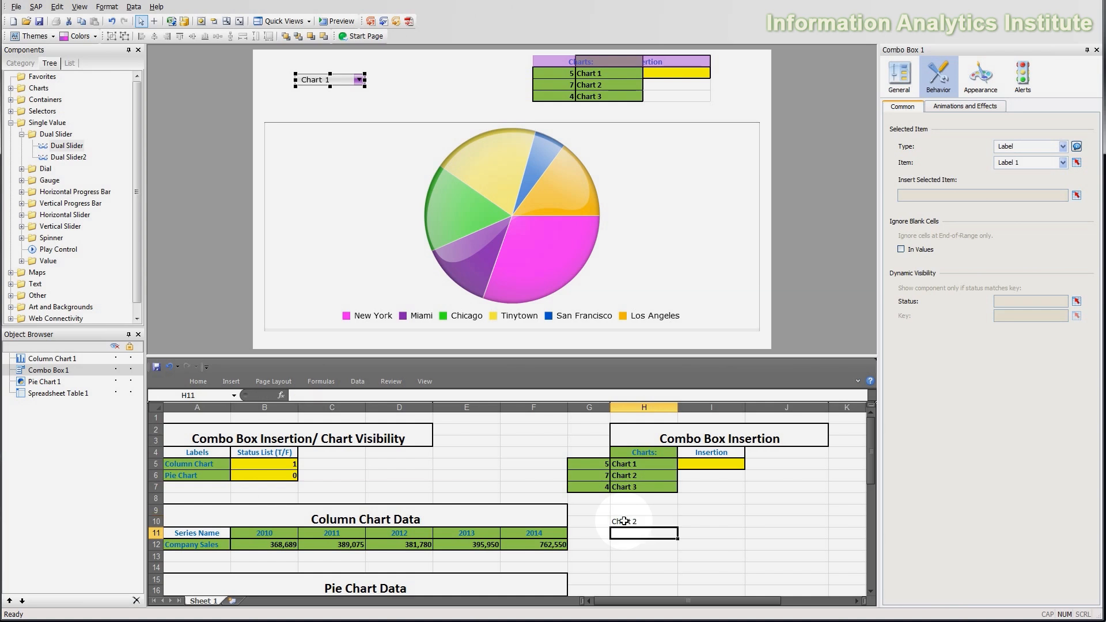
{"action": "left_click", "coordinate": [626, 522]}
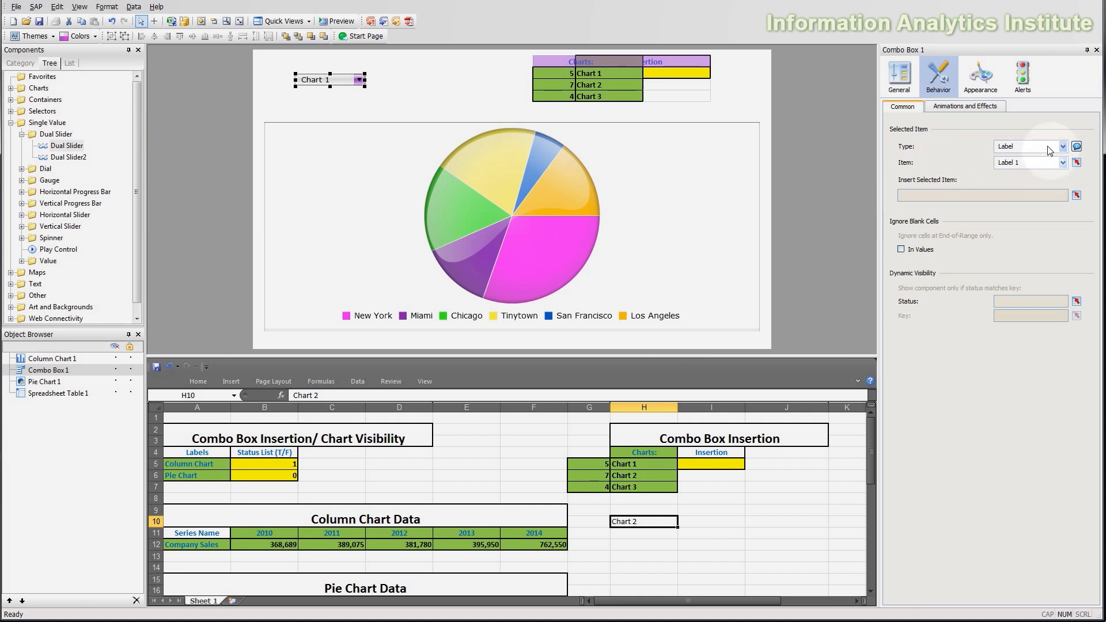
Try Label 3 as the combo box's selected item and return it to Label 1
{"action": "left_click", "coordinate": [1062, 163]}
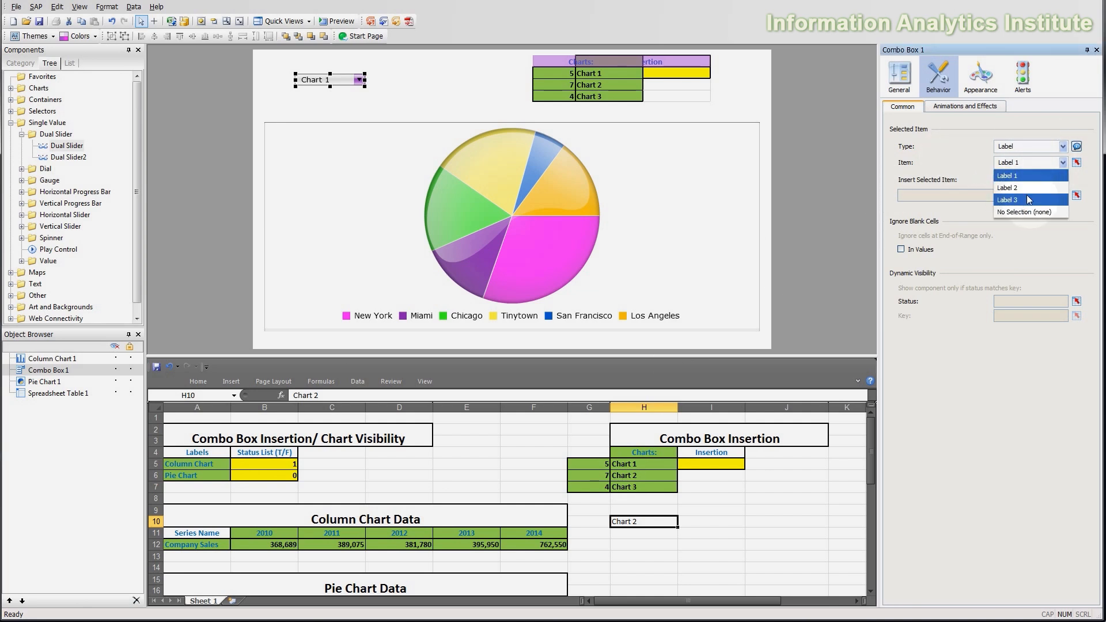
{"action": "left_click", "coordinate": [1027, 195]}
{"action": "left_click", "coordinate": [1062, 162]}
{"action": "left_click", "coordinate": [1027, 174]}
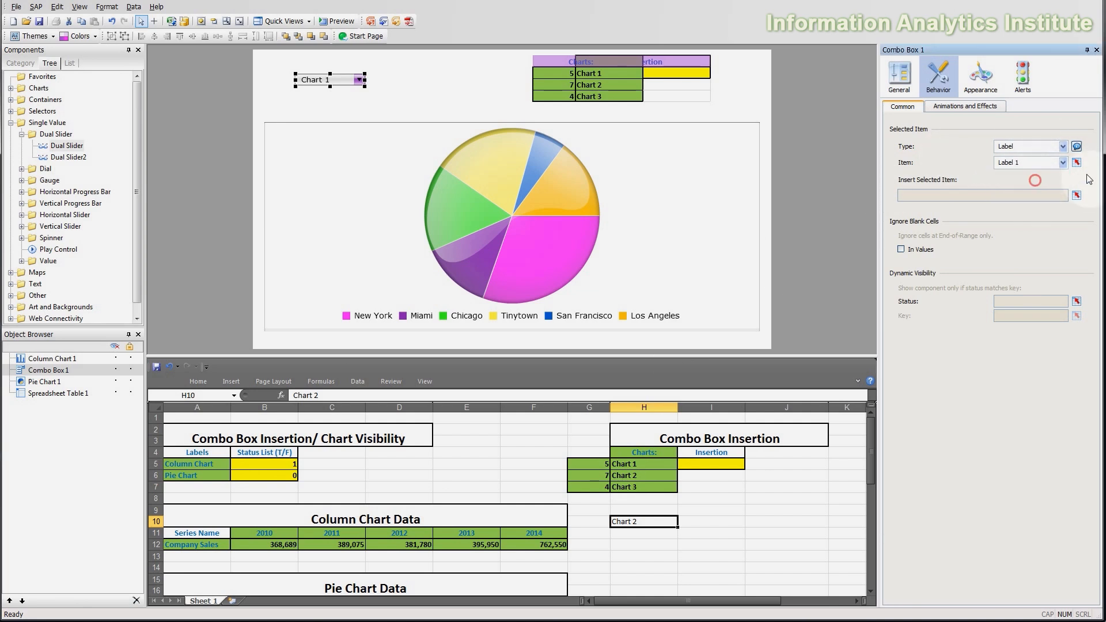
Link the combo box's selected item to cell H10
{"action": "left_click", "coordinate": [1076, 163]}
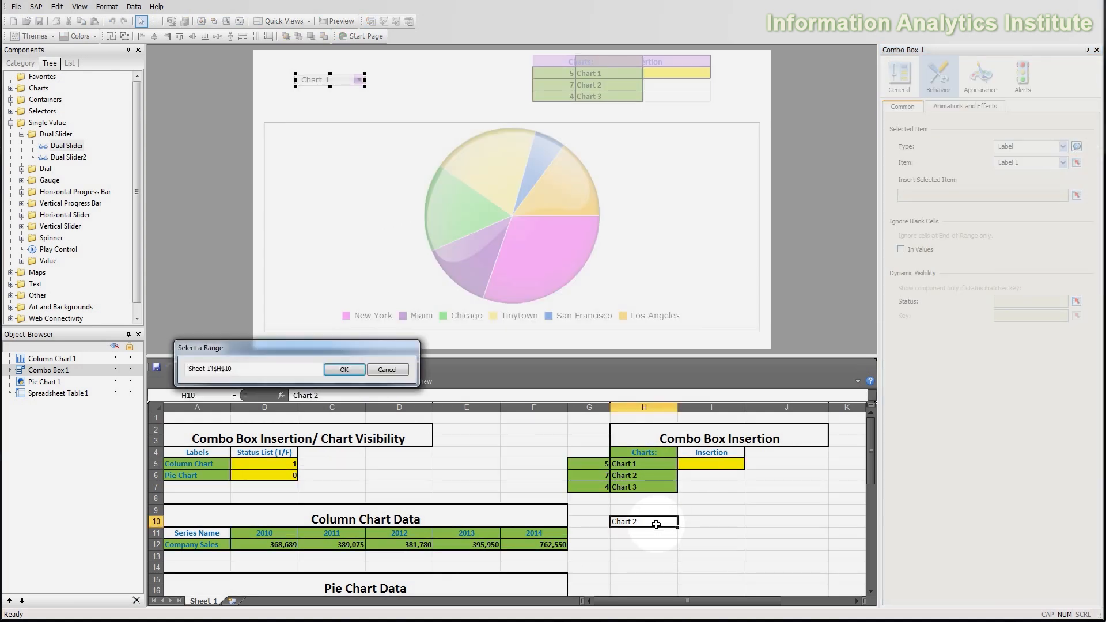
{"action": "left_click", "coordinate": [656, 524]}
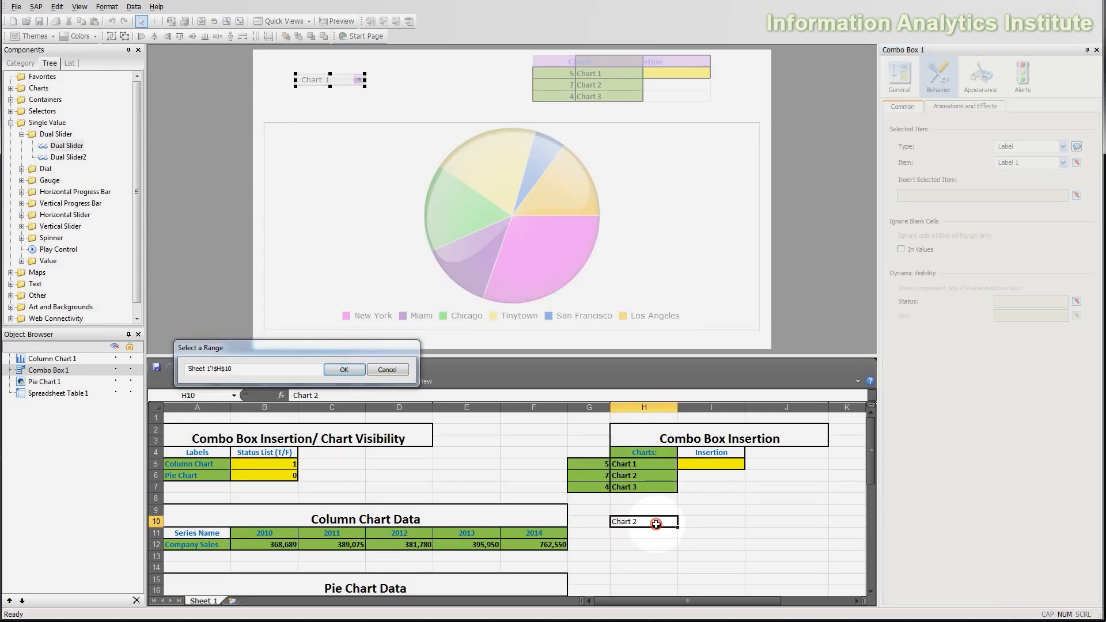
{"action": "left_click", "coordinate": [331, 370]}
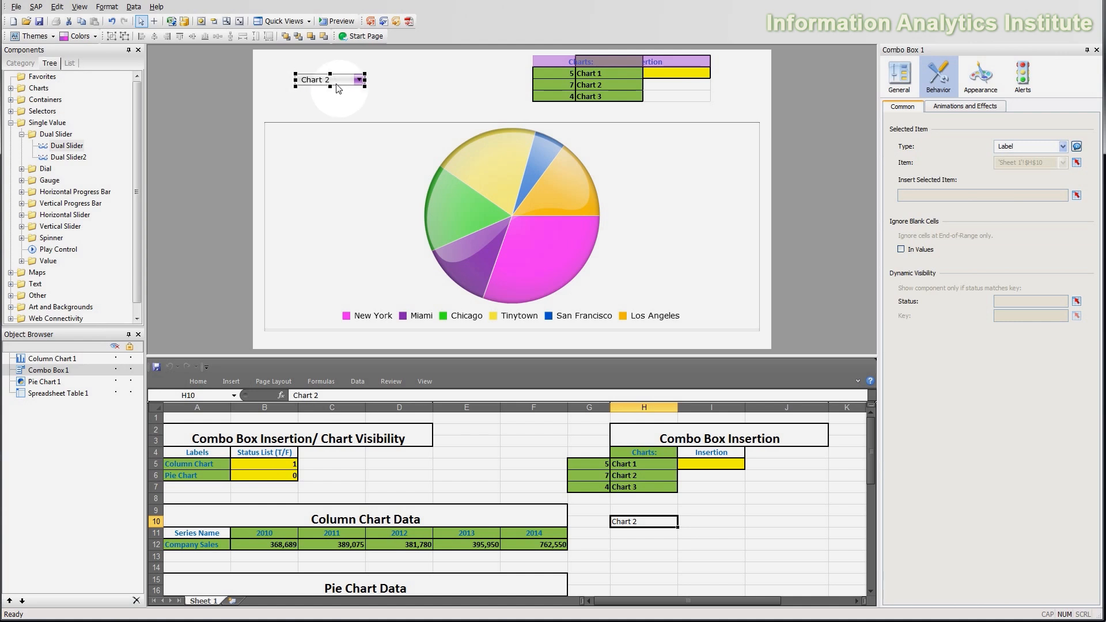
Set the combo box's selected item type to Position and enter 3 in cell H11
{"action": "left_click", "coordinate": [673, 533]}
{"action": "left_click", "coordinate": [1062, 147]}
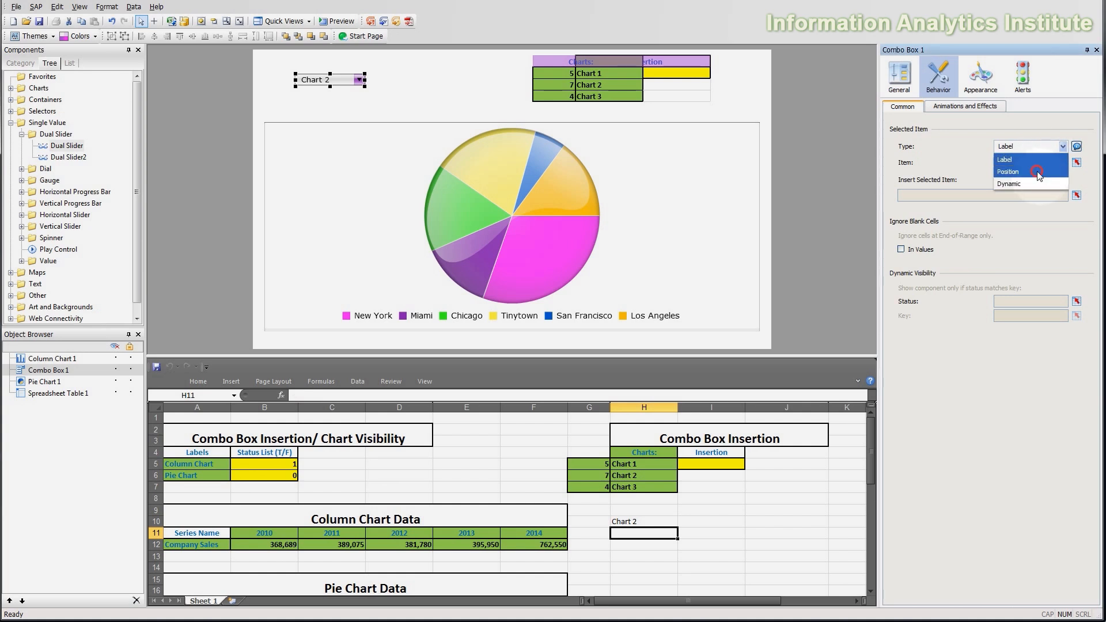
{"action": "left_click", "coordinate": [1034, 167]}
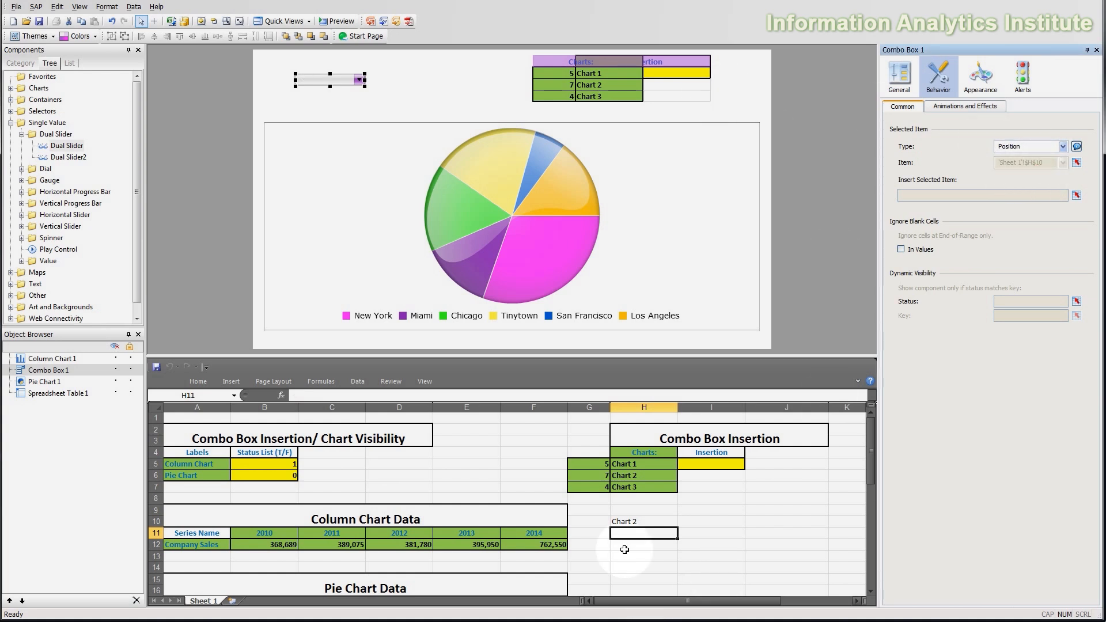
{"action": "type", "text": "3"}
{"action": "left_click", "coordinate": [634, 533]}
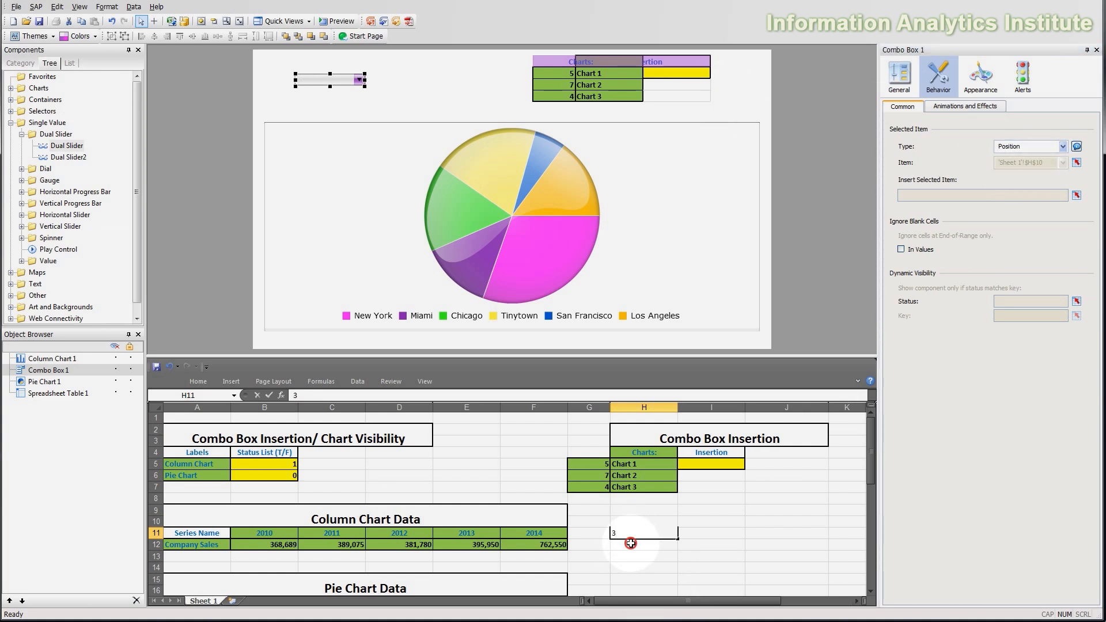
Link the combo box's selected item to cell H11 and set its type to Dynamic
{"action": "left_click", "coordinate": [1077, 162]}
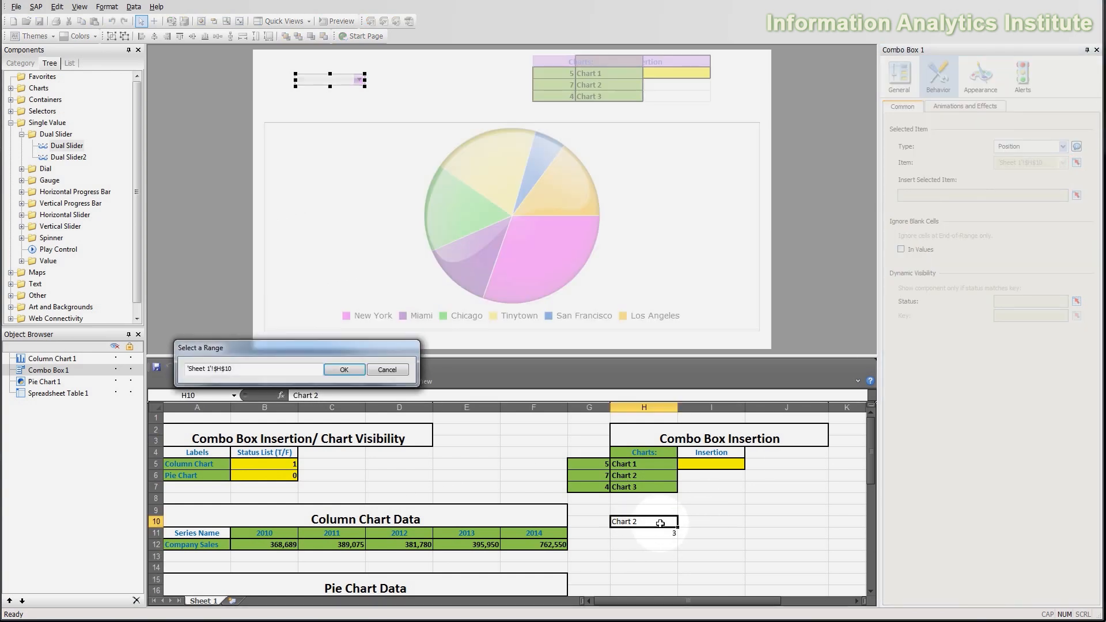
{"action": "left_click", "coordinate": [659, 533]}
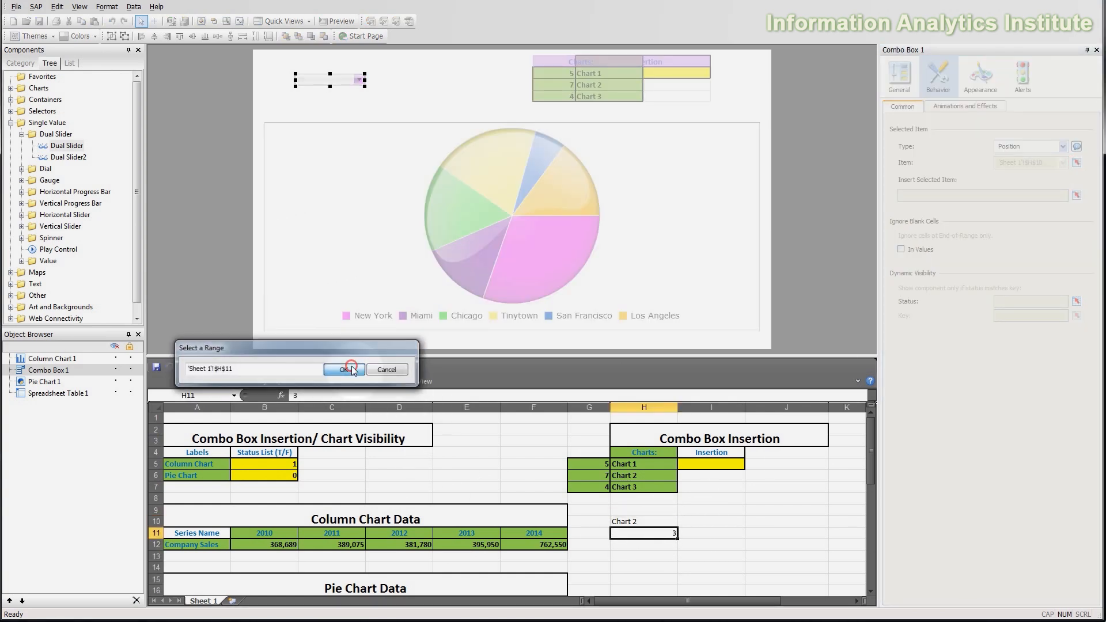
{"action": "left_click", "coordinate": [344, 369]}
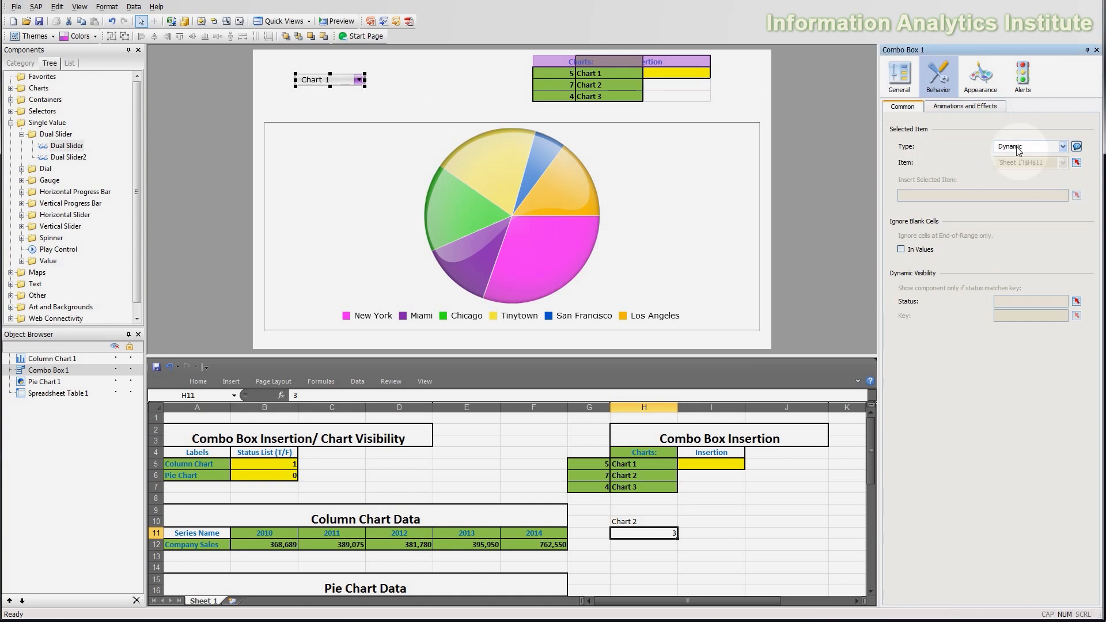
{"action": "left_click", "coordinate": [1018, 147]}
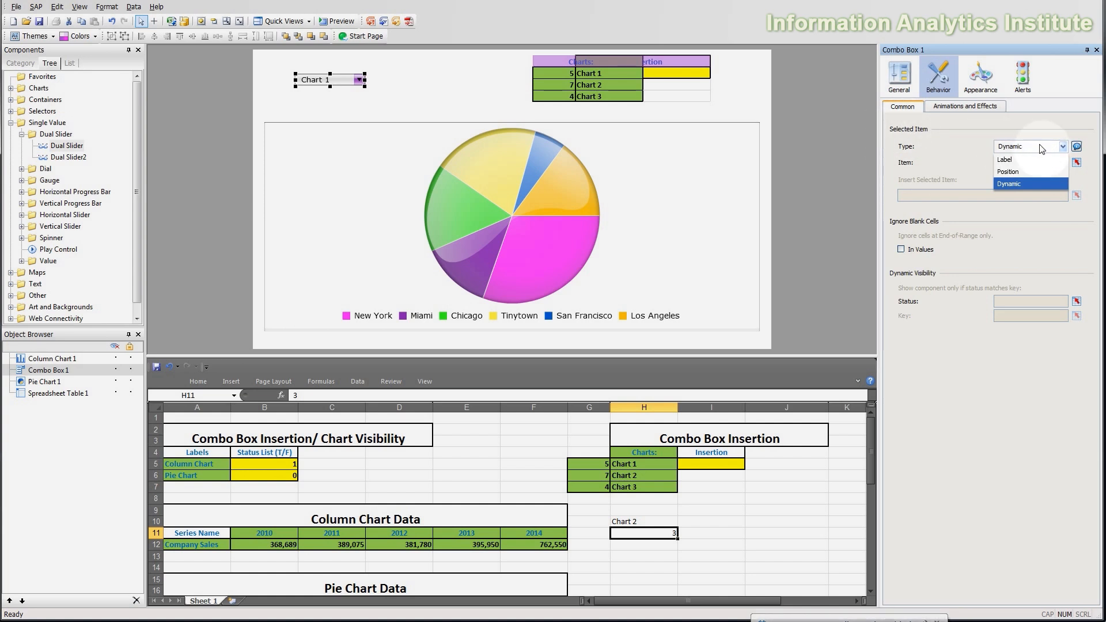
{"action": "left_click", "coordinate": [652, 465]}
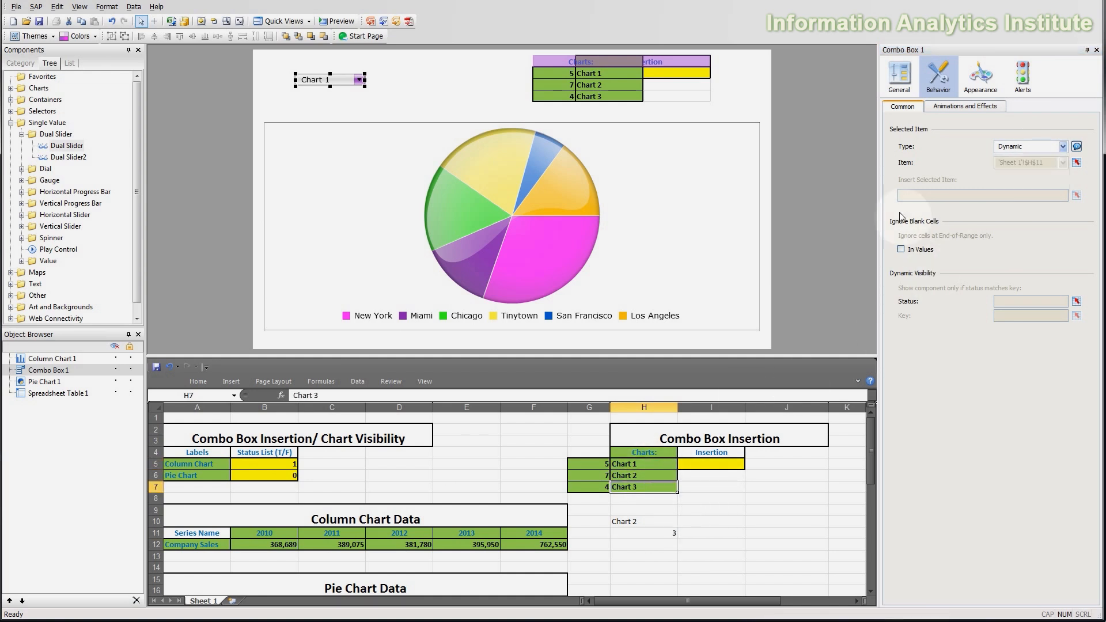
{"action": "left_click", "coordinate": [676, 490]}
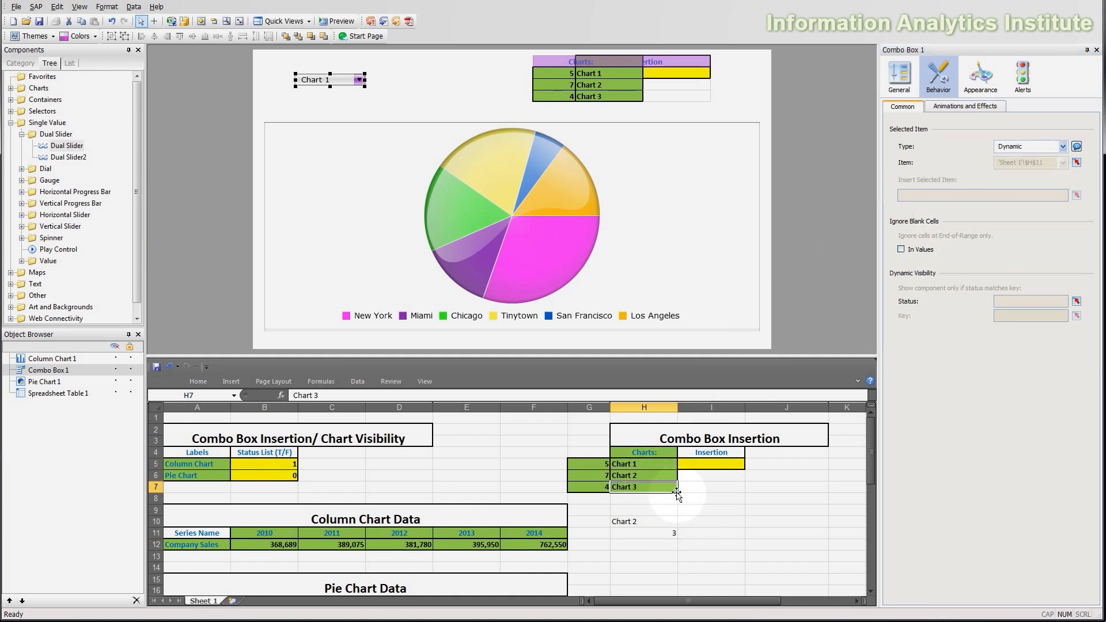
Choose Dynamic as the combo box's selected item type and link its item to cell H10
{"action": "left_click", "coordinate": [1014, 147]}
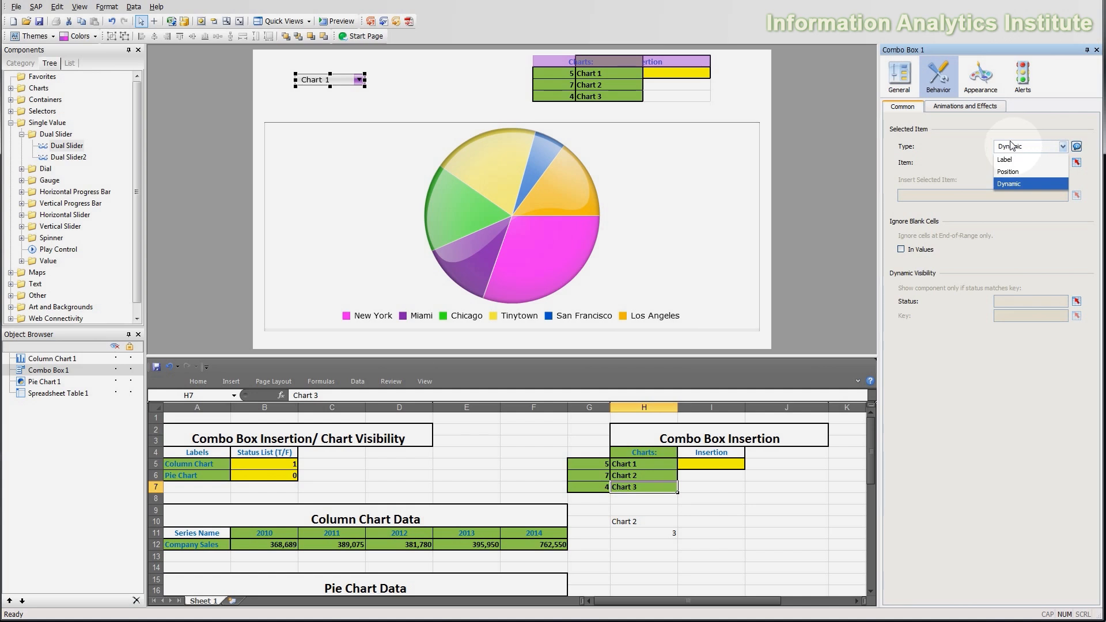
{"action": "left_click", "coordinate": [1032, 184]}
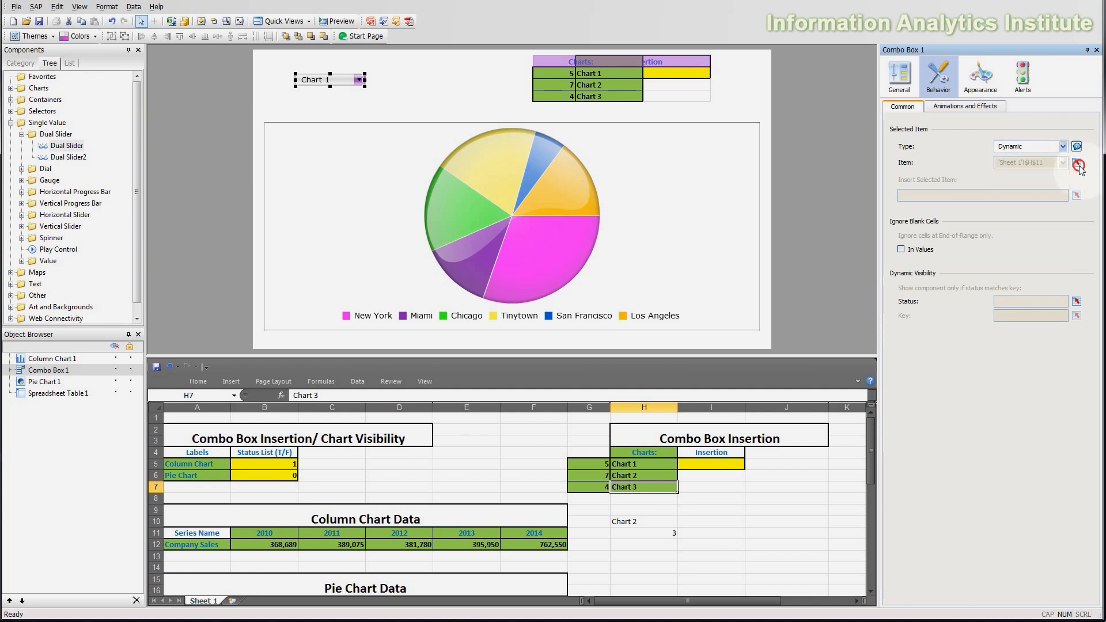
{"action": "left_click", "coordinate": [1077, 162]}
{"action": "key", "text": "Return"}
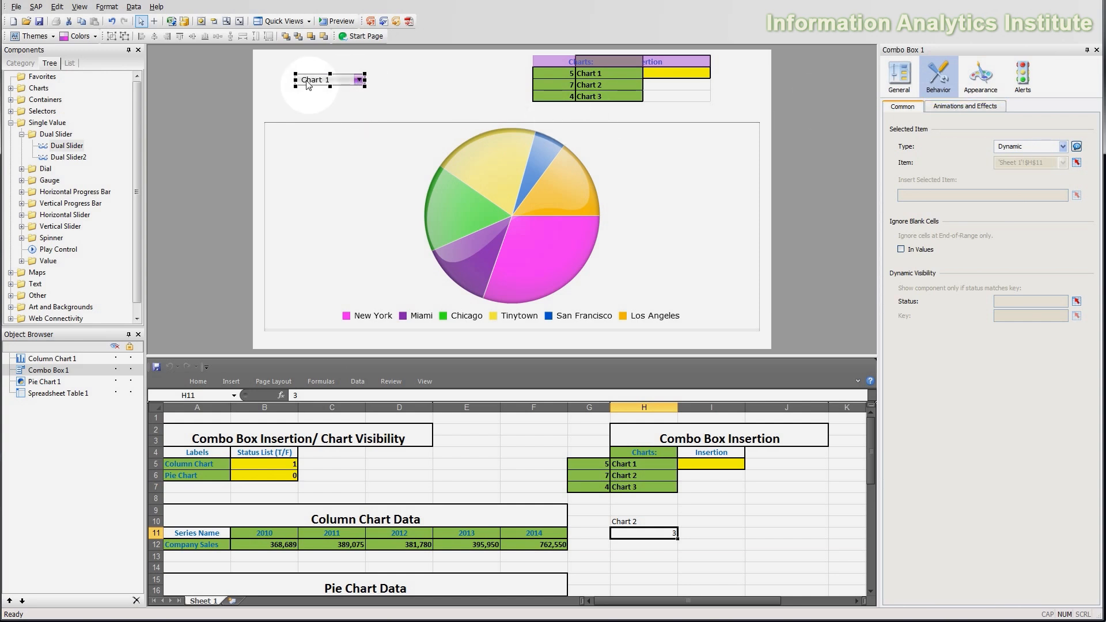
{"action": "left_click", "coordinate": [1077, 162]}
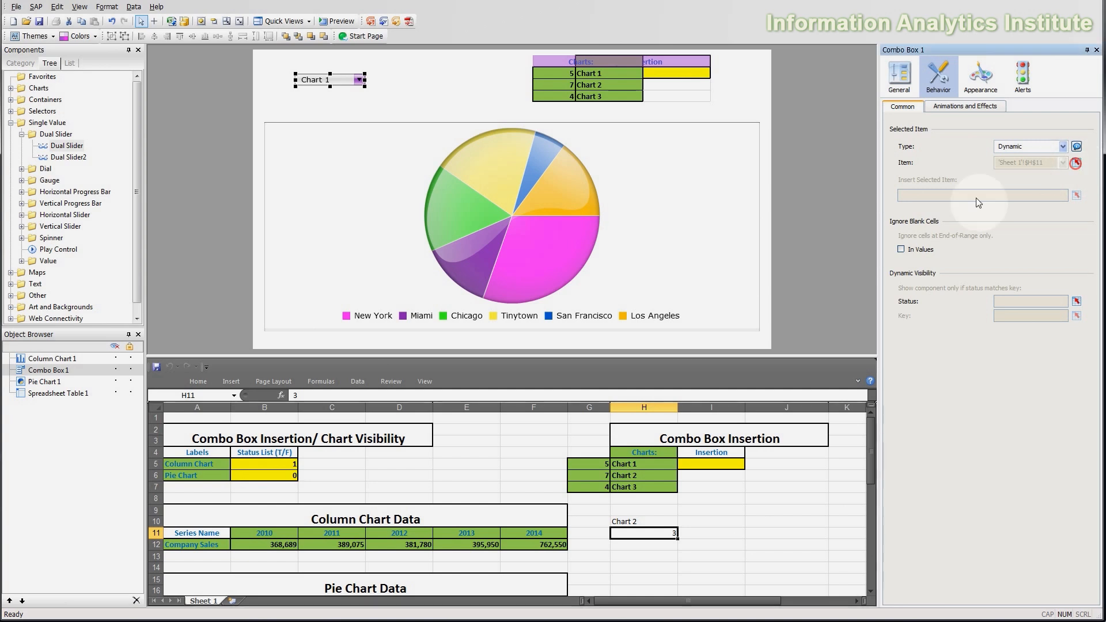
{"action": "left_click", "coordinate": [638, 522]}
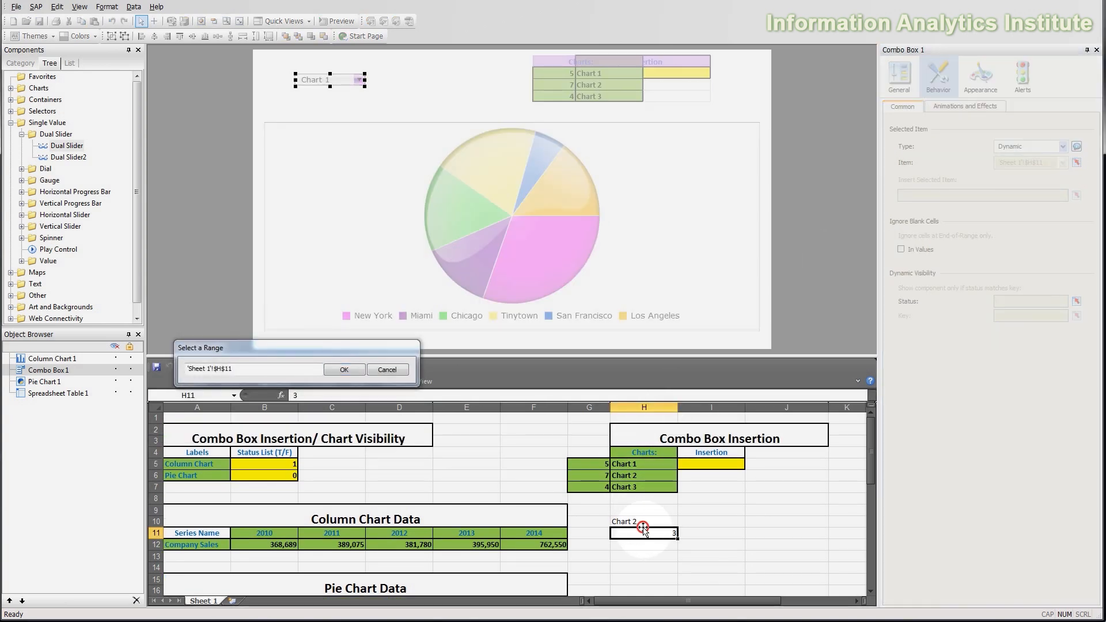
{"action": "left_click", "coordinate": [364, 369]}
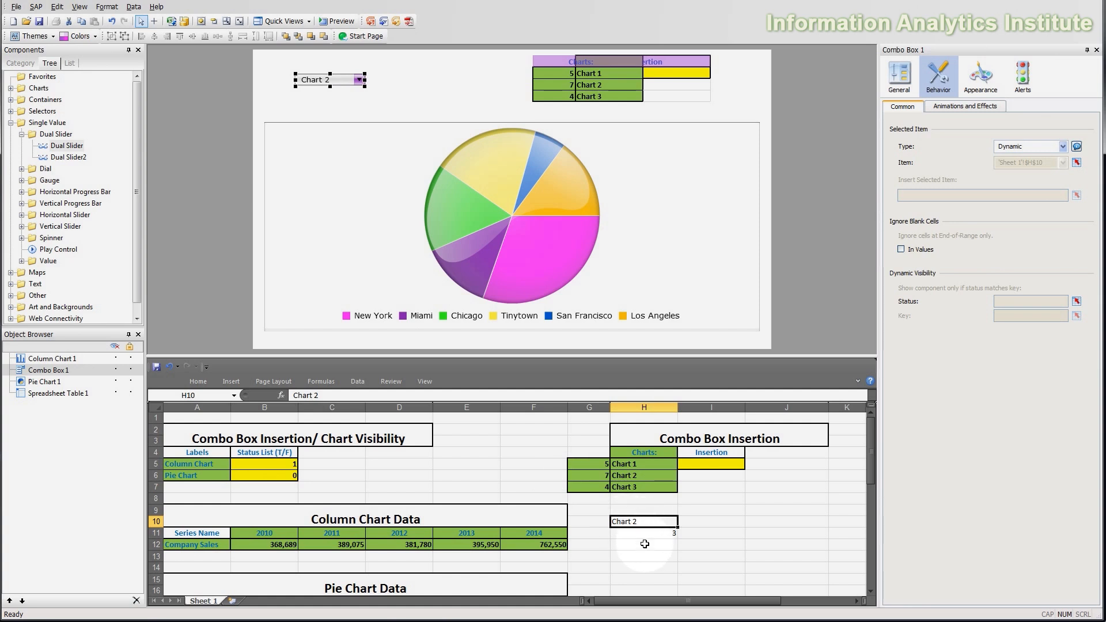
Try the values 2 and 0 in cell H10 as the combo box's dynamic selected item
{"action": "type", "text": "2"}
{"action": "left_click", "coordinate": [642, 538]}
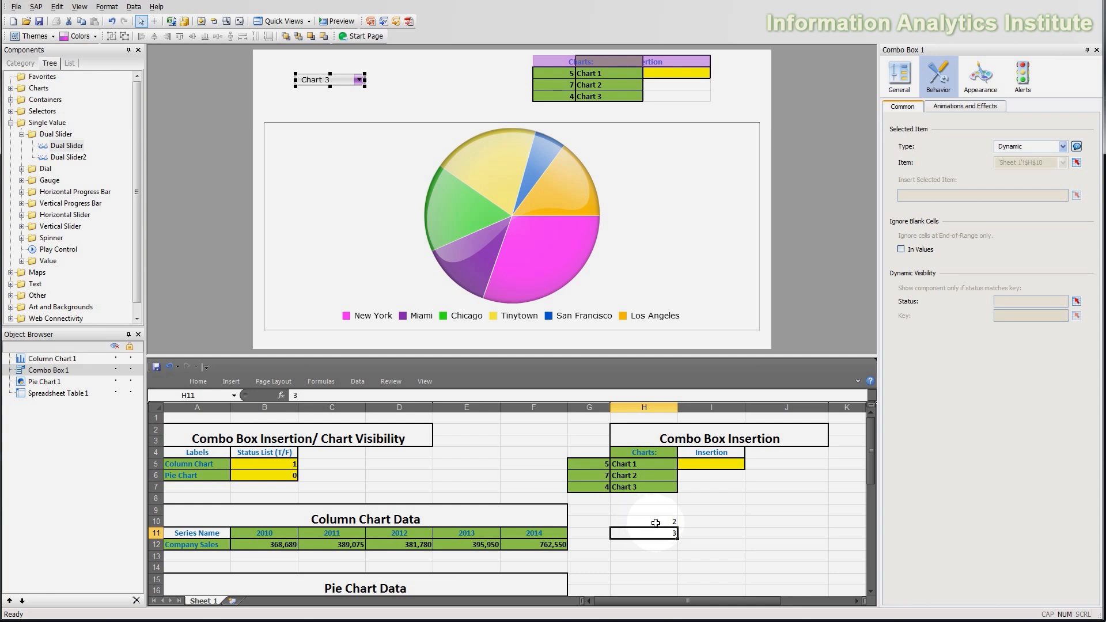
{"action": "left_click", "coordinate": [656, 522]}
{"action": "type", "text": "0"}
{"action": "key", "text": "Return"}
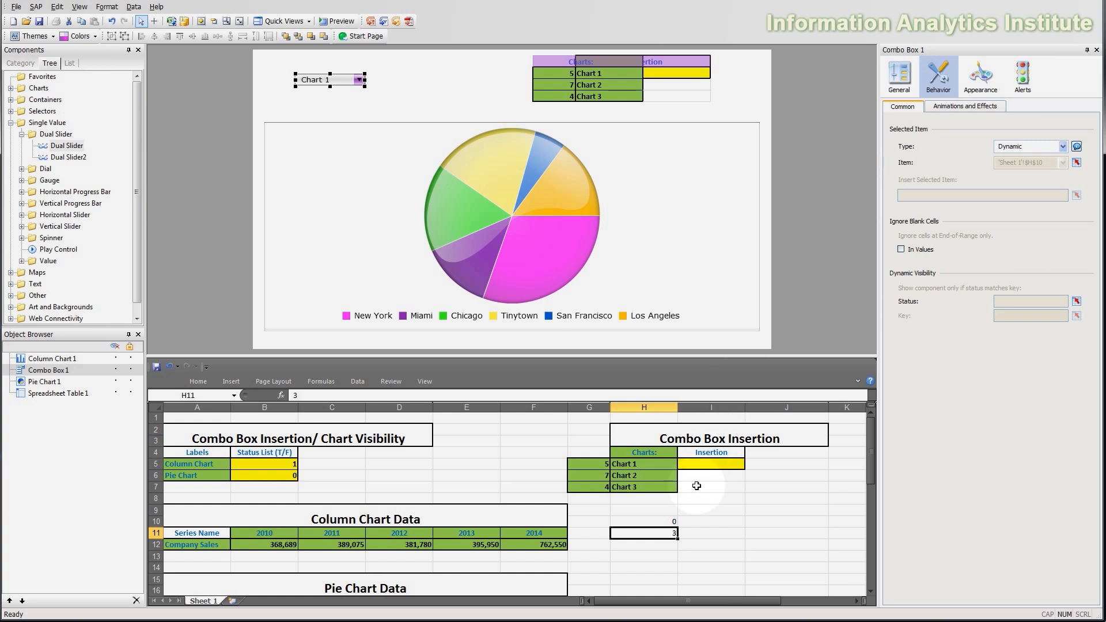
Try the text "test" and the out-of-range value 4 in cell H10 as the dynamic selected item
{"action": "left_click", "coordinate": [665, 522]}
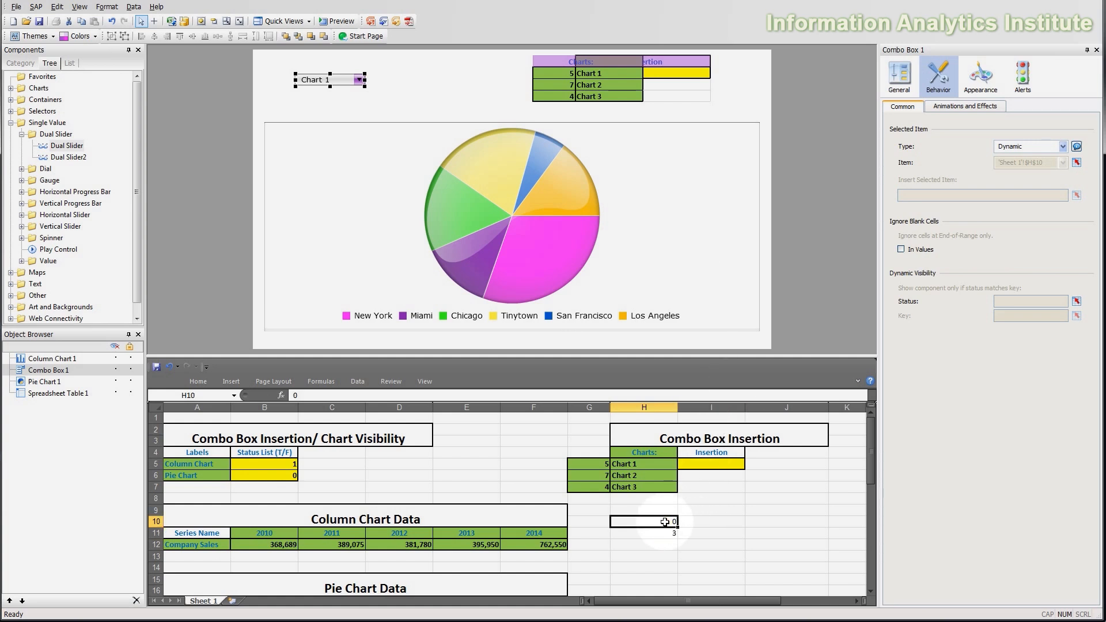
{"action": "type", "text": "test"}
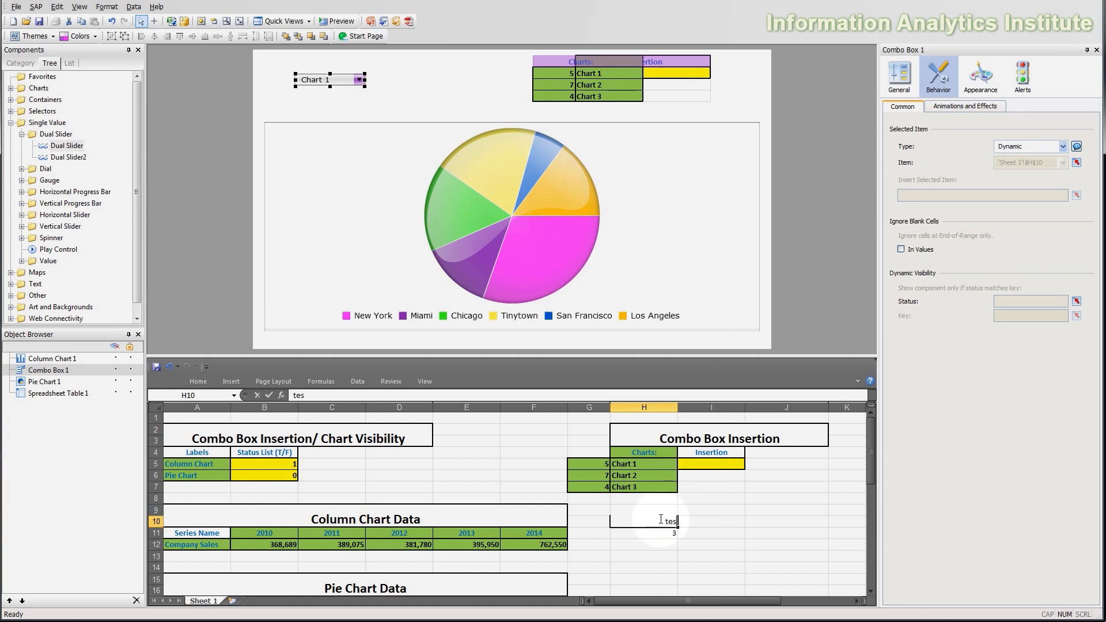
{"action": "key", "text": "Return"}
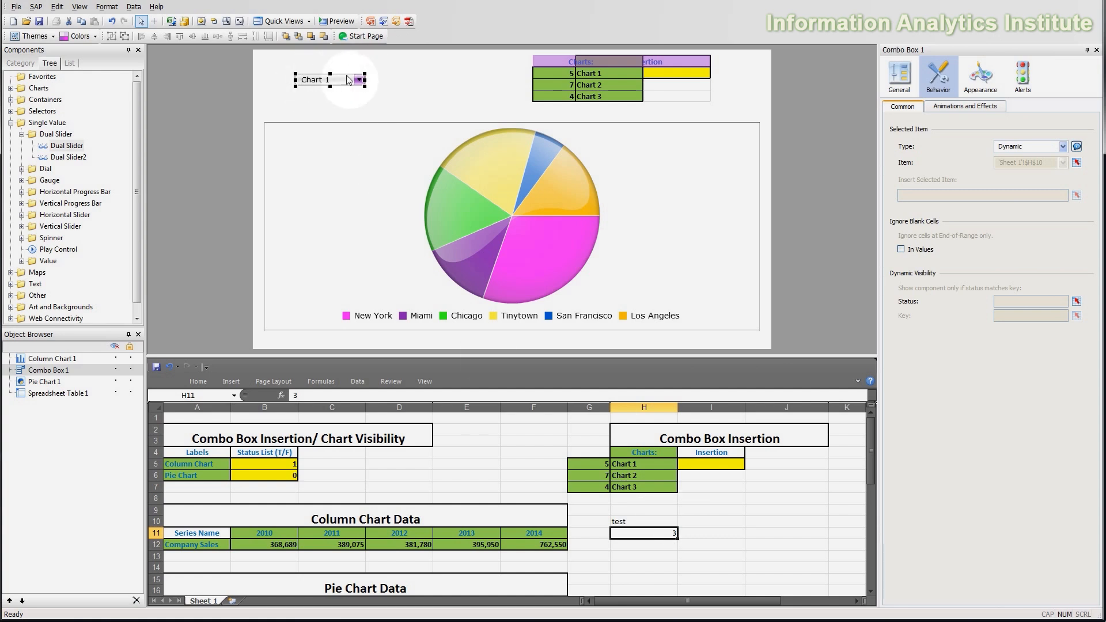
{"action": "left_click", "coordinate": [650, 521]}
{"action": "type", "text": "4"}
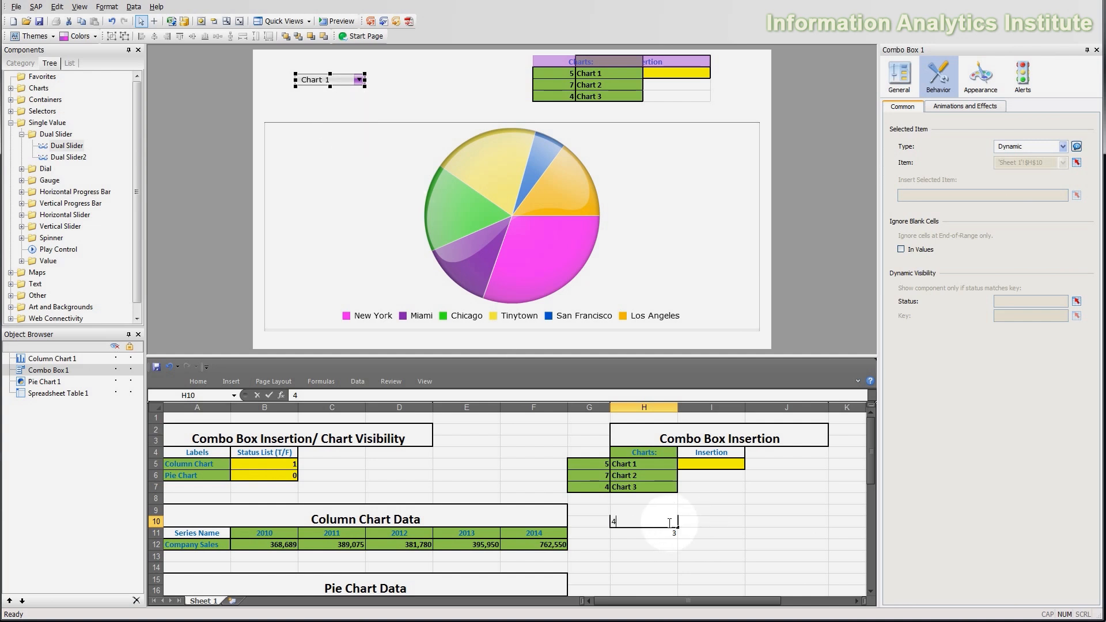
{"action": "key", "text": "Return"}
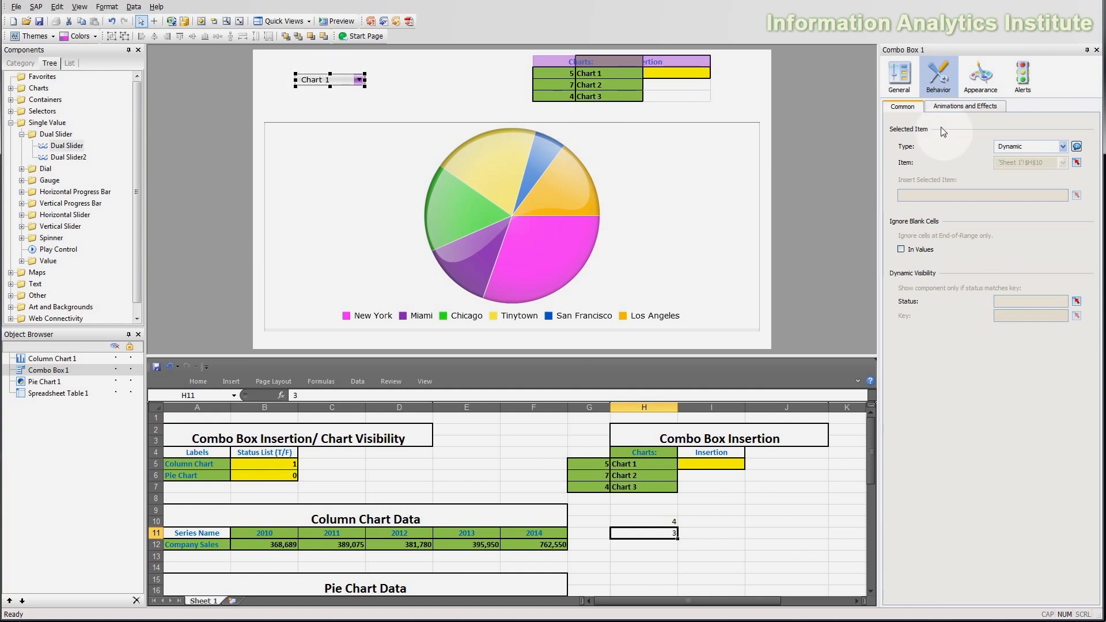
Set the combo box's selected item type to Position and clear cells H9 to H12
{"action": "left_click", "coordinate": [1029, 147]}
{"action": "left_click", "coordinate": [1032, 172]}
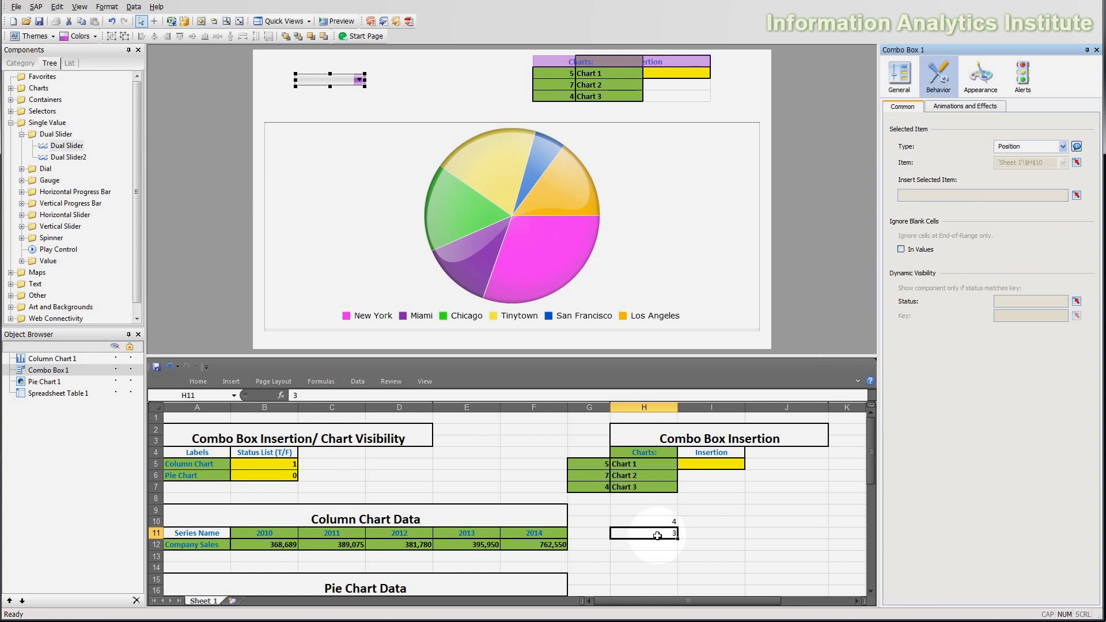
{"action": "left_click_drag", "start_coordinate": [644, 510], "coordinate": [648, 539]}
{"action": "key", "text": "Delete"}
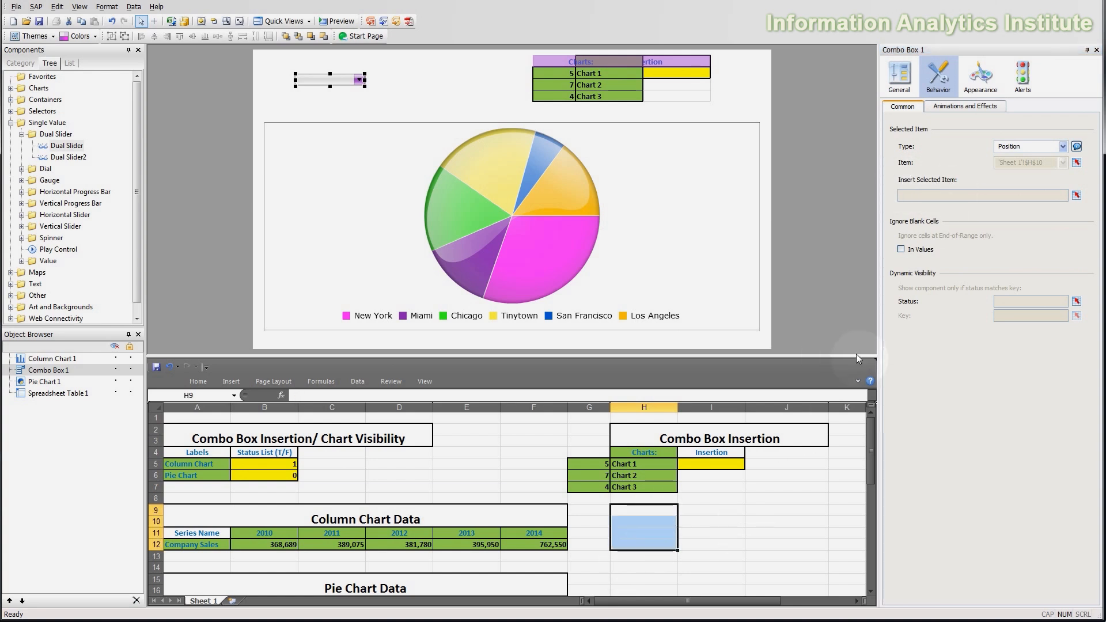
{"action": "left_click", "coordinate": [1008, 242]}
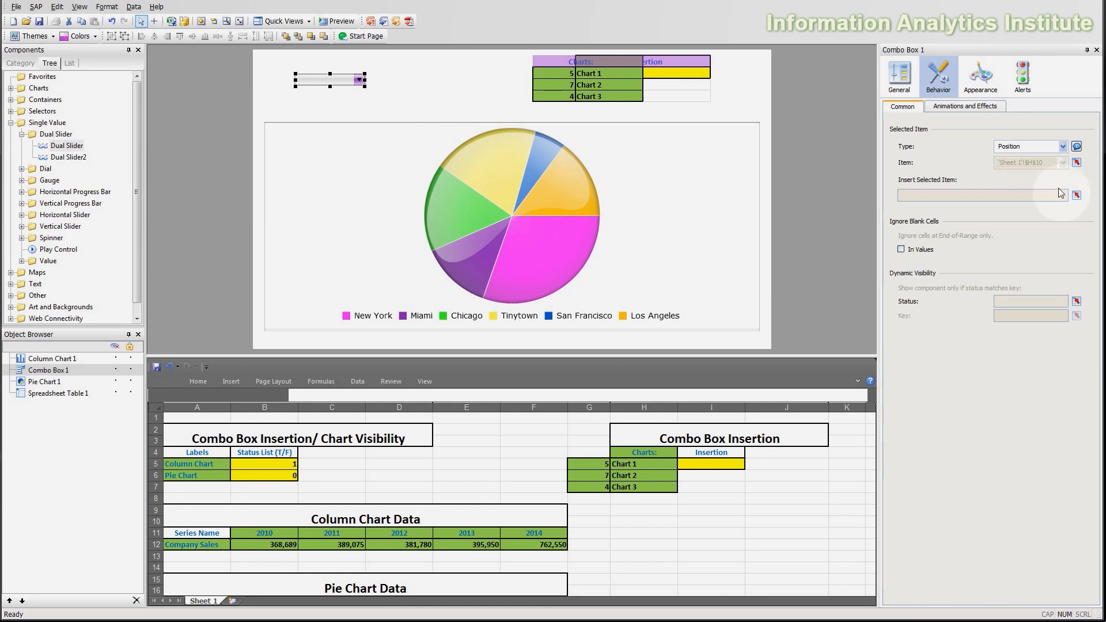
Try Label as the combo box's selected item type and return it to Position
{"action": "left_click", "coordinate": [1035, 148]}
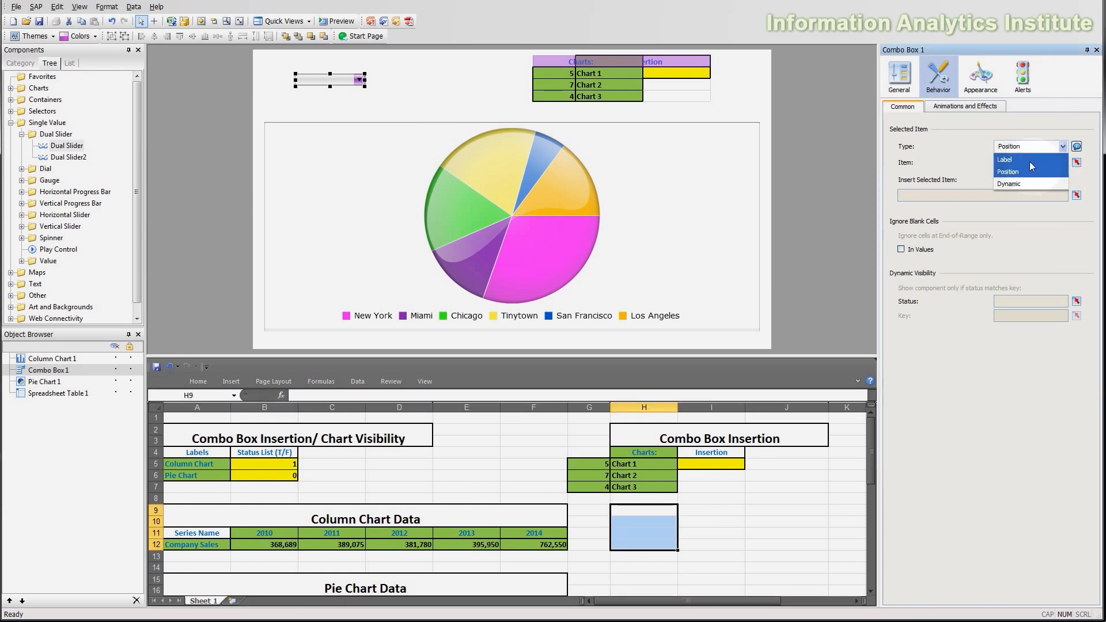
{"action": "left_click", "coordinate": [1029, 162]}
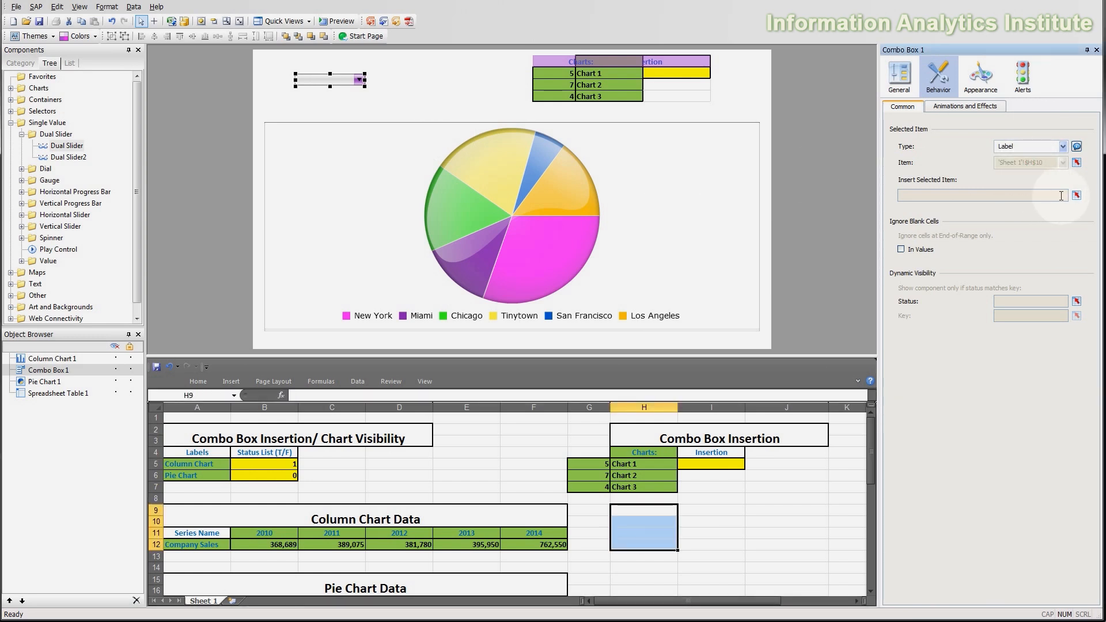
{"action": "left_click", "coordinate": [1059, 148]}
{"action": "left_click", "coordinate": [1019, 172]}
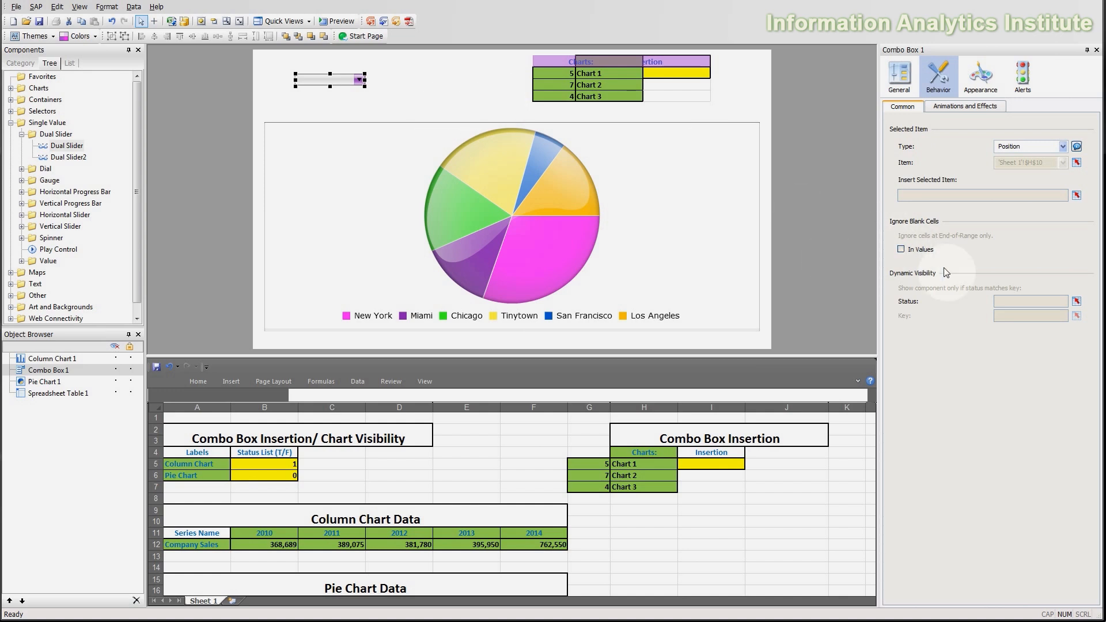
Clear the Chart 3 label from cell H7 in the Combo Box Insertion table
{"action": "left_click", "coordinate": [648, 485]}
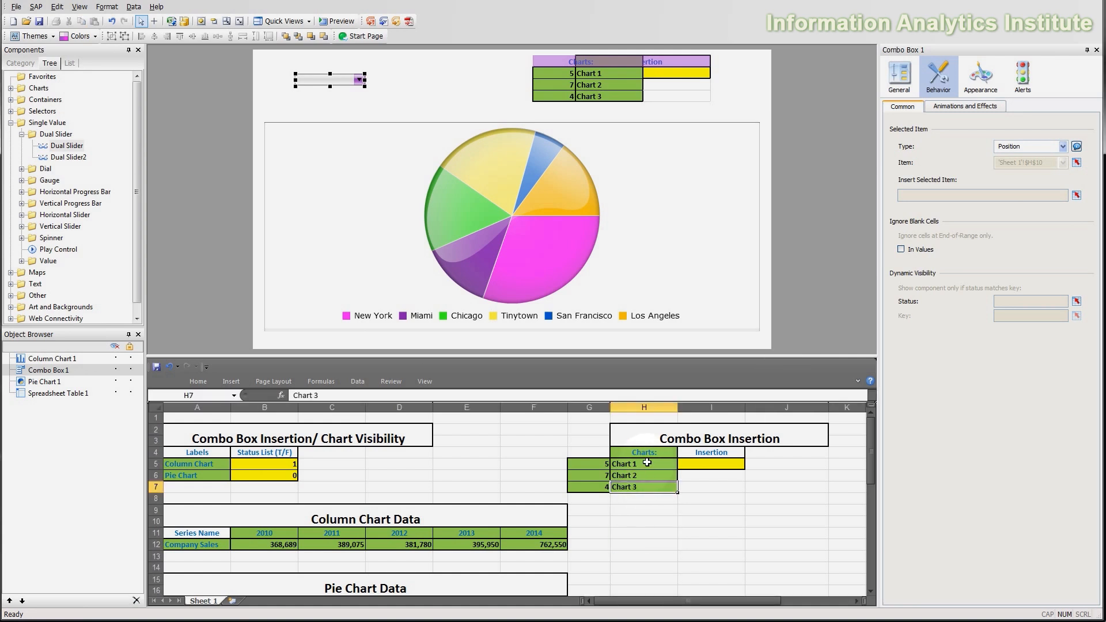
{"action": "left_click_drag", "start_coordinate": [646, 464], "coordinate": [648, 489]}
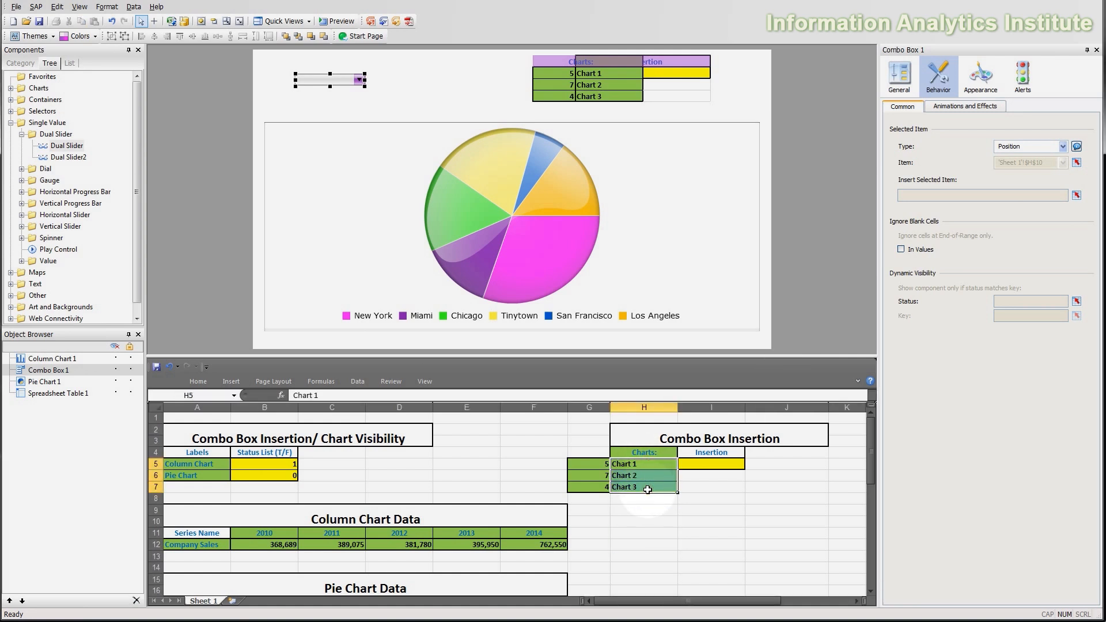
{"action": "left_click", "coordinate": [646, 487]}
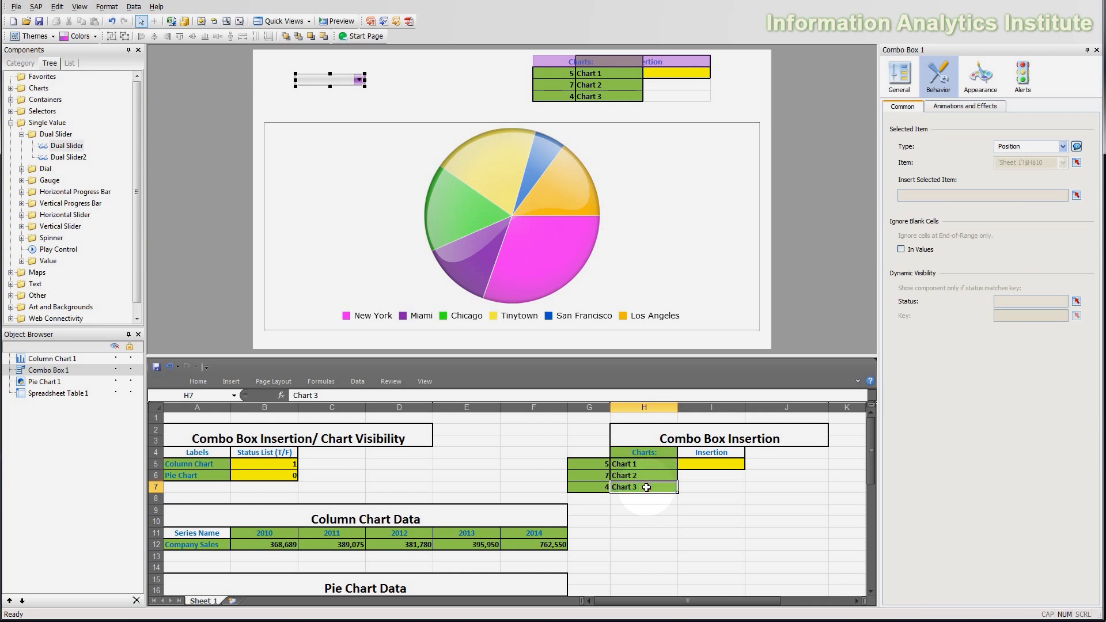
{"action": "key", "text": "Delete"}
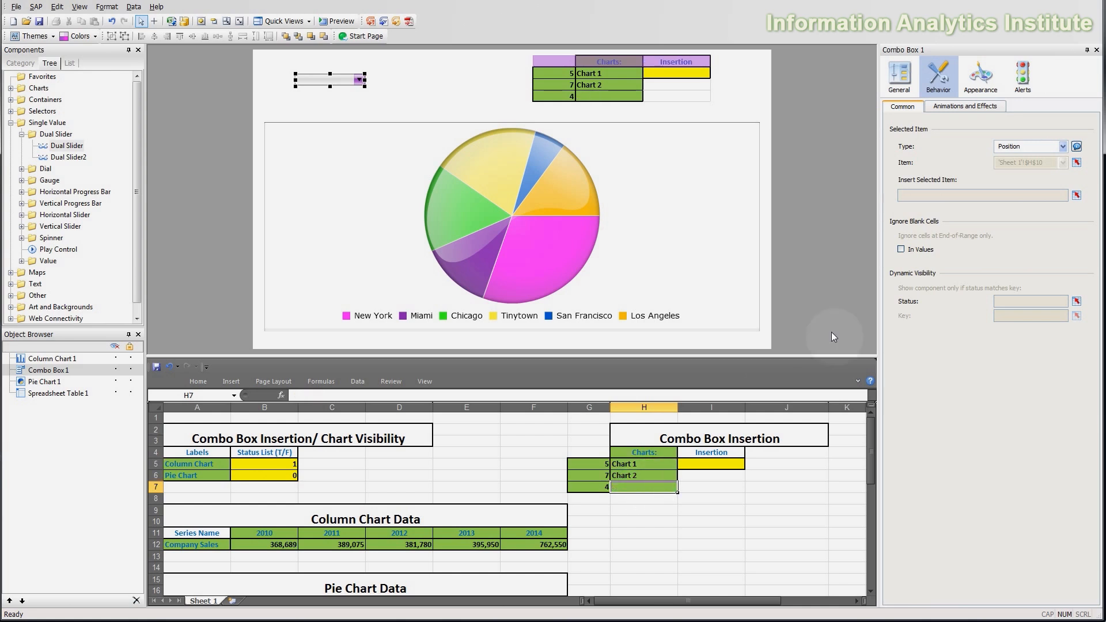
Preview the dashboard, pick the blank third entry in the combo box and return to the design view
{"action": "left_click", "coordinate": [337, 21]}
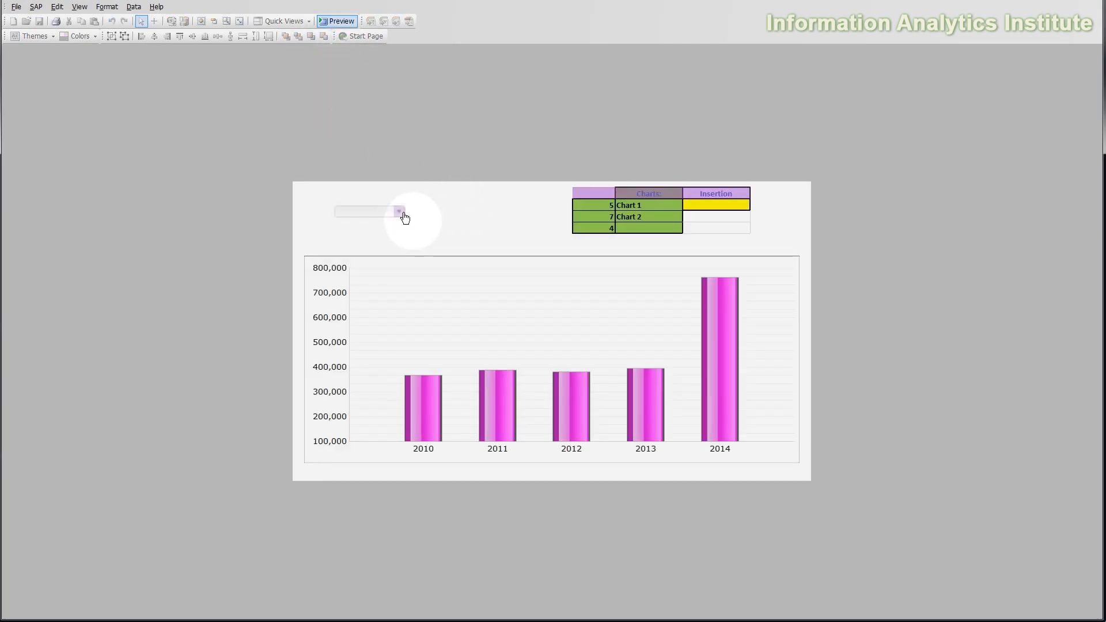
{"action": "left_click", "coordinate": [403, 213]}
{"action": "left_click", "coordinate": [383, 255]}
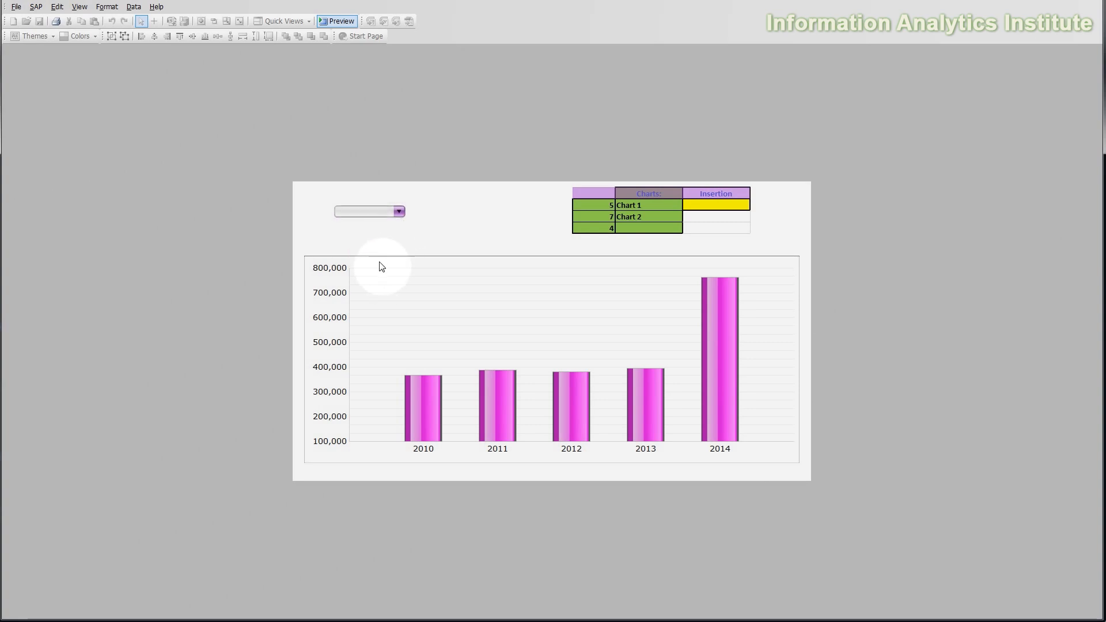
{"action": "left_click", "coordinate": [388, 217]}
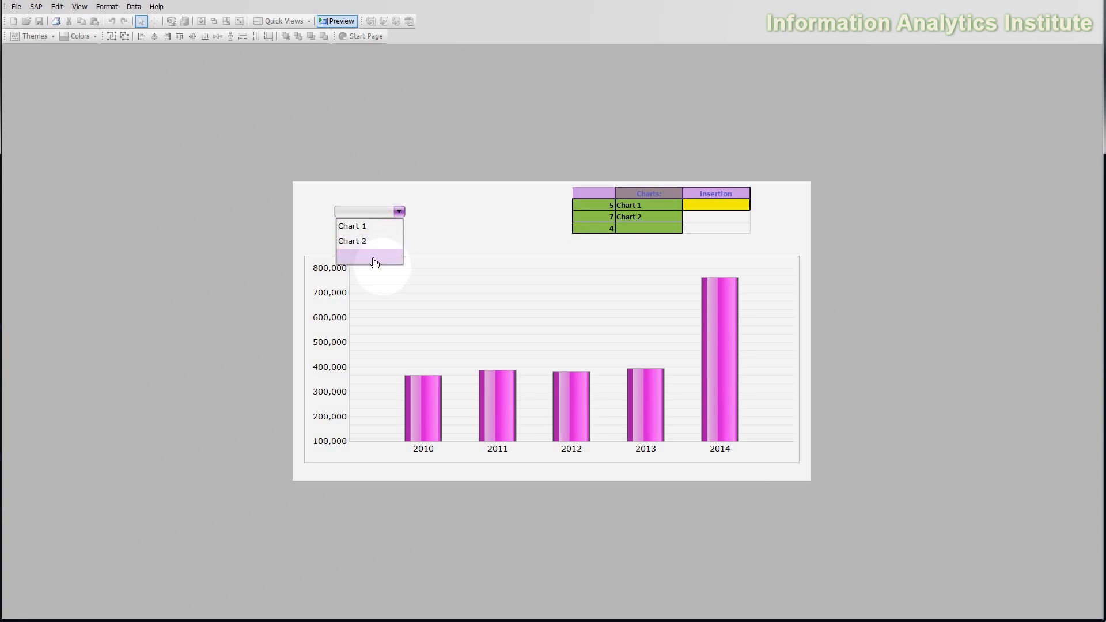
{"action": "left_click", "coordinate": [372, 257]}
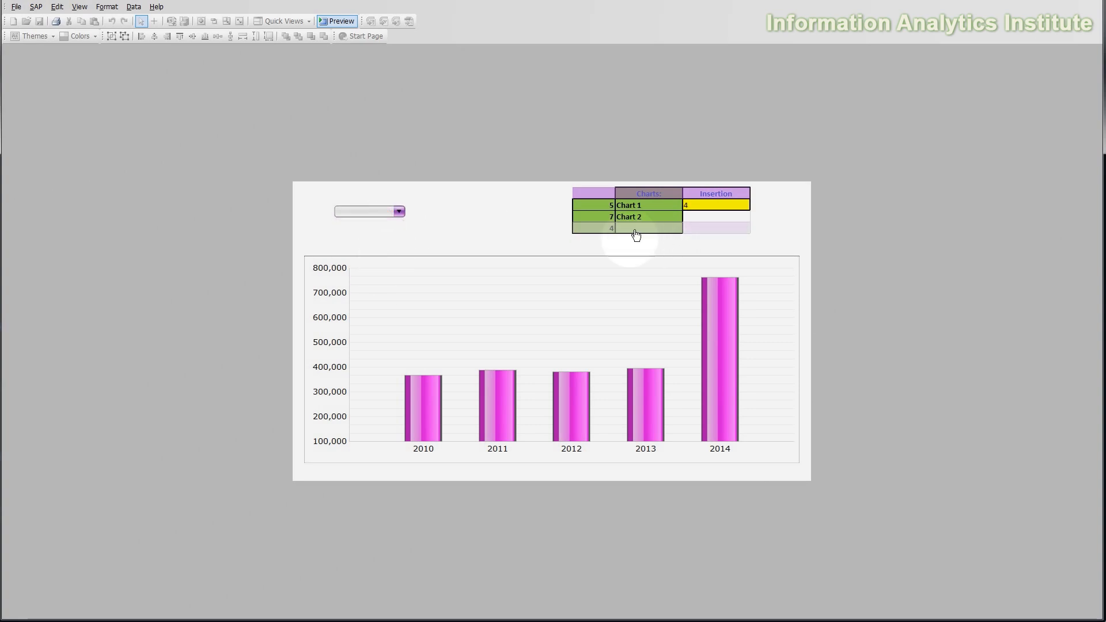
{"action": "left_click", "coordinate": [354, 29]}
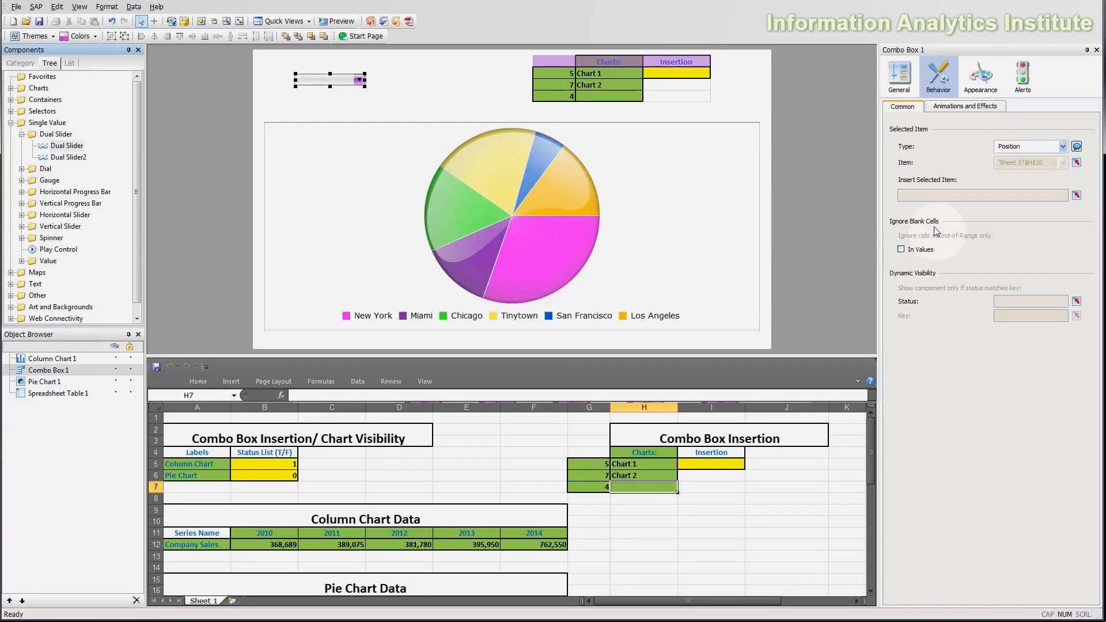
Make the combo box ignore blank cells in its values and preview it by selecting Chart 2
{"action": "left_click", "coordinate": [930, 250]}
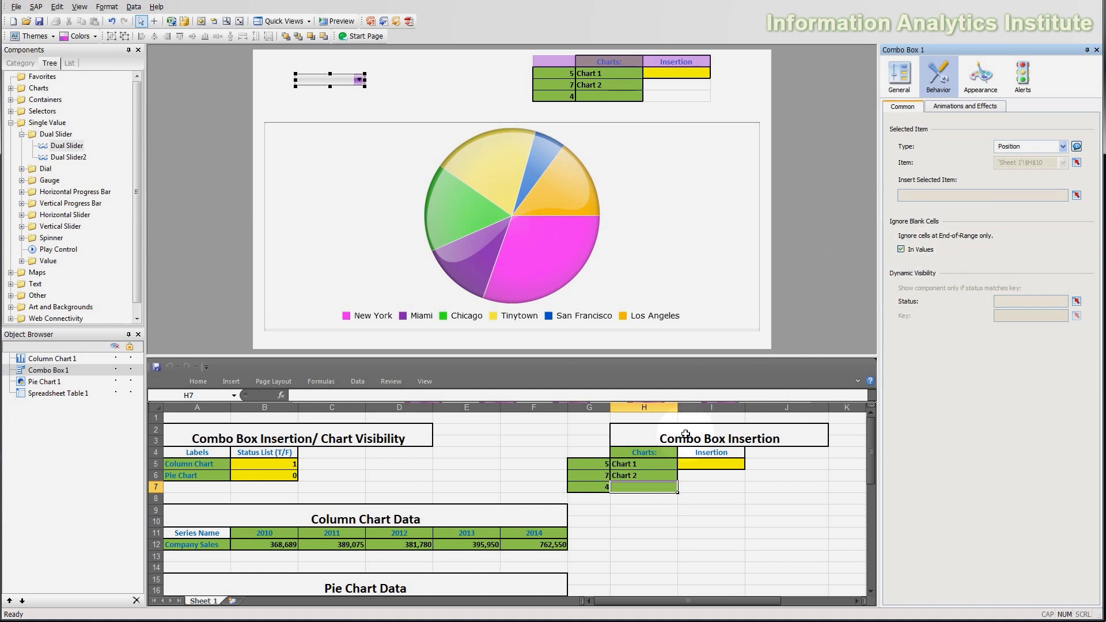
{"action": "left_click", "coordinate": [344, 24]}
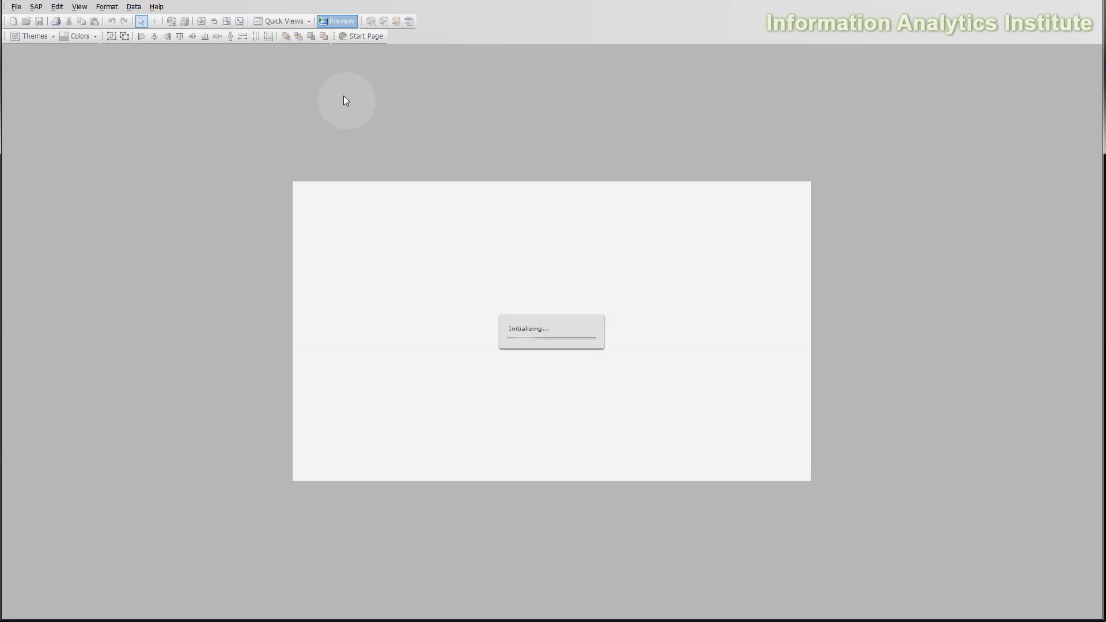
{"action": "left_click", "coordinate": [383, 215]}
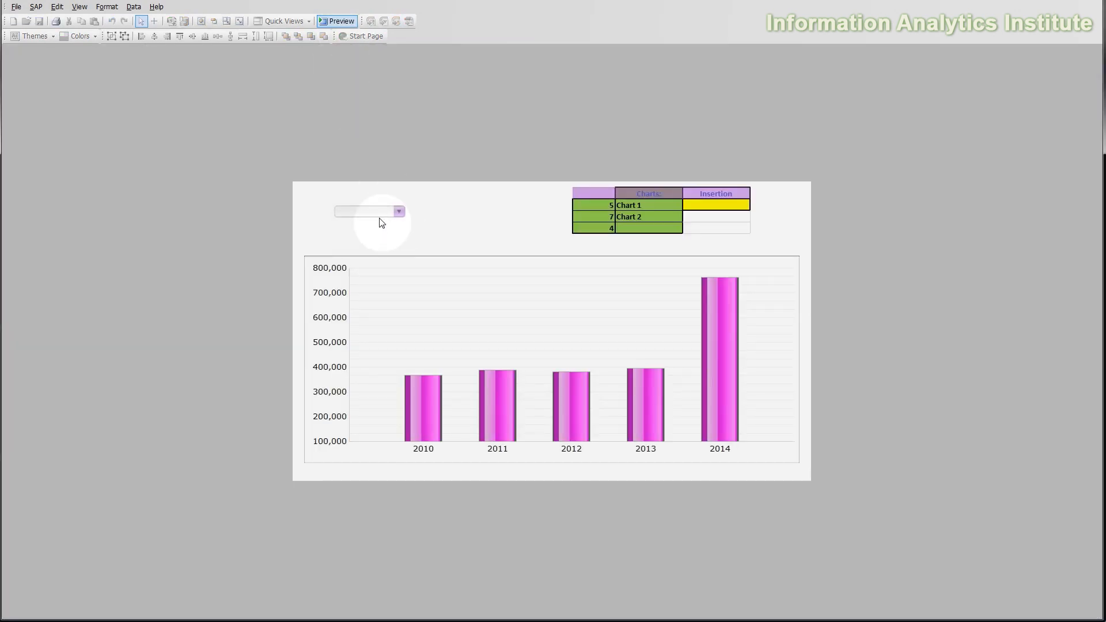
{"action": "left_click", "coordinate": [378, 211]}
{"action": "left_click", "coordinate": [373, 239]}
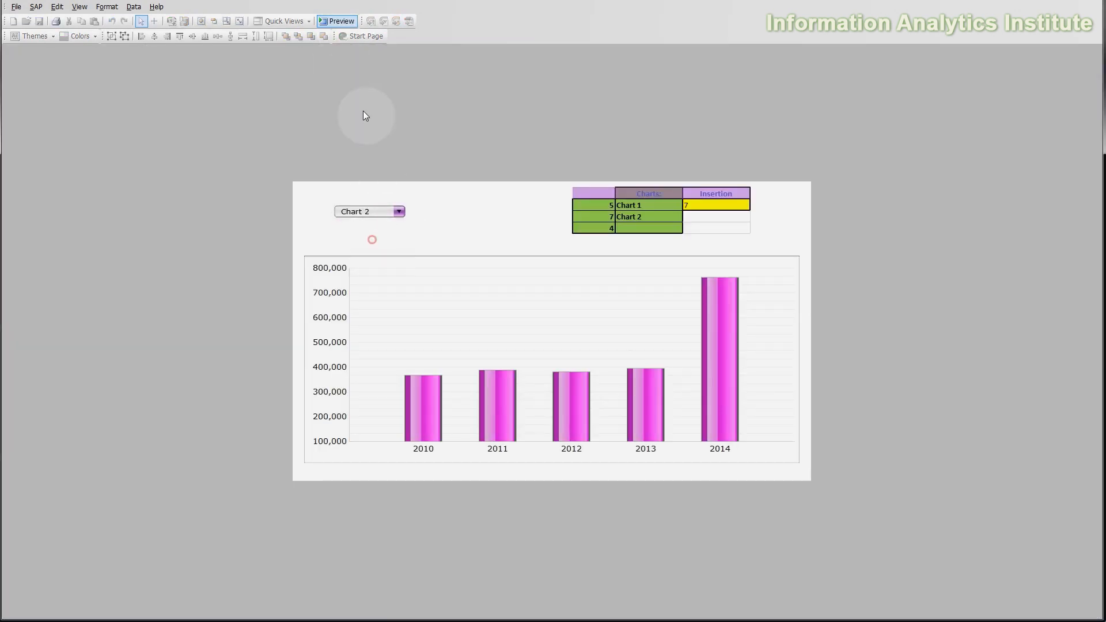
Return to the design view and enter the label Chart 3 in cell H7 of the Combo Box Insertion table
{"action": "left_click", "coordinate": [347, 24]}
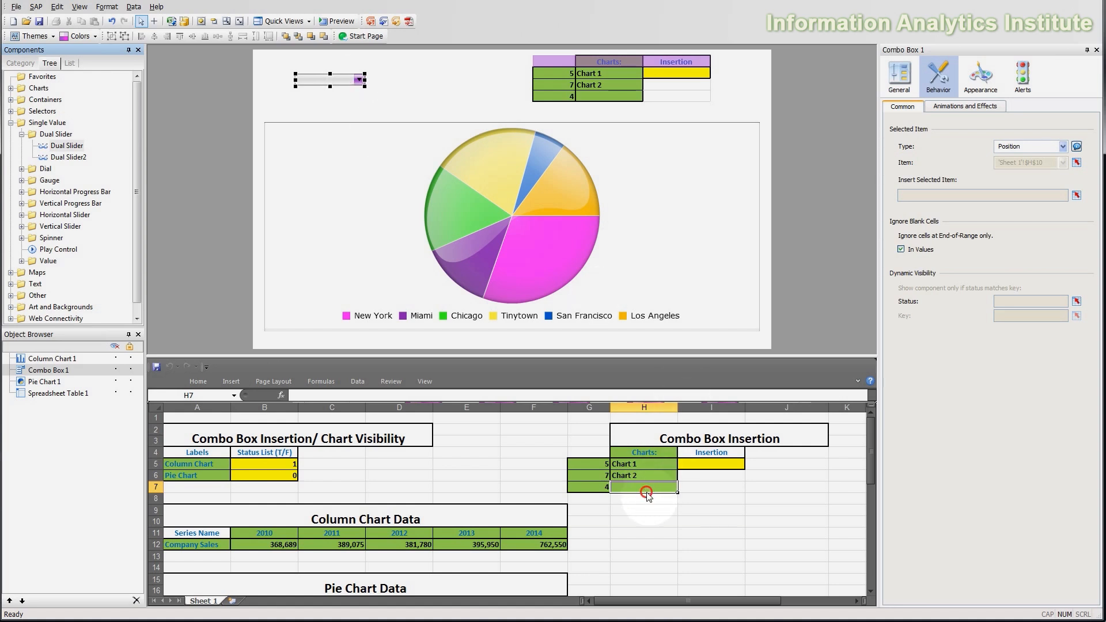
{"action": "type", "text": "Chart 3"}
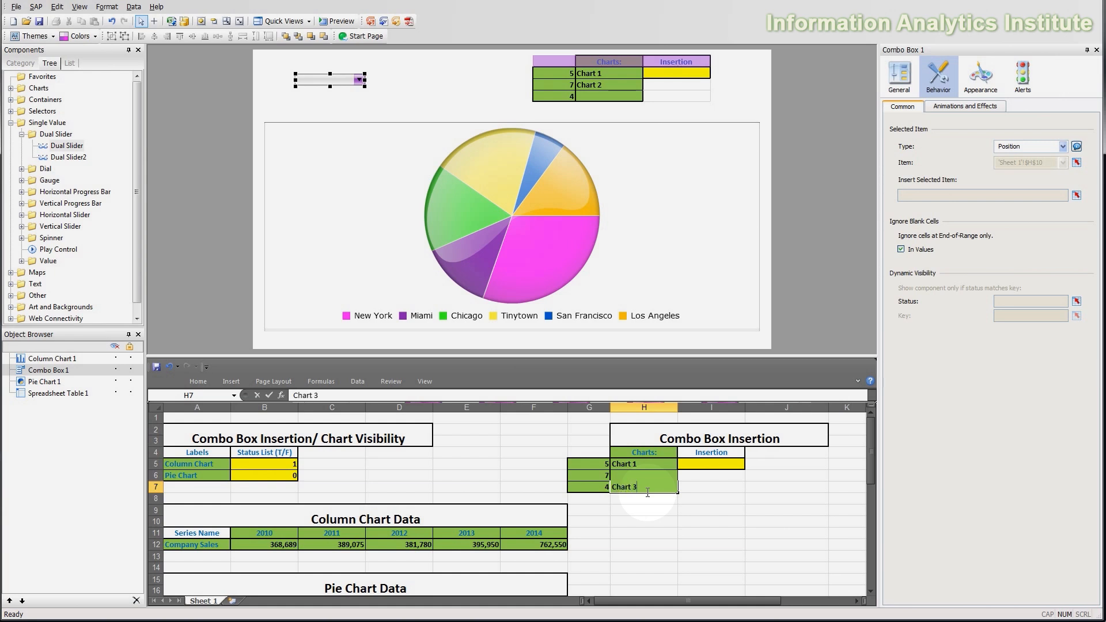
{"action": "key", "text": "Return"}
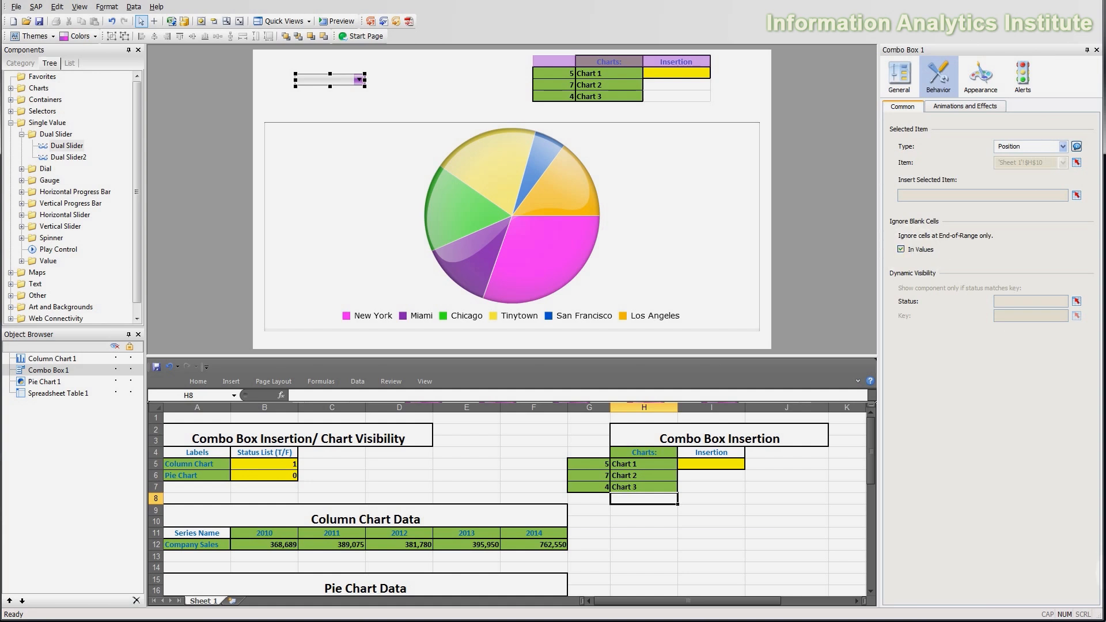
{"action": "left_click", "coordinate": [1104, 571]}
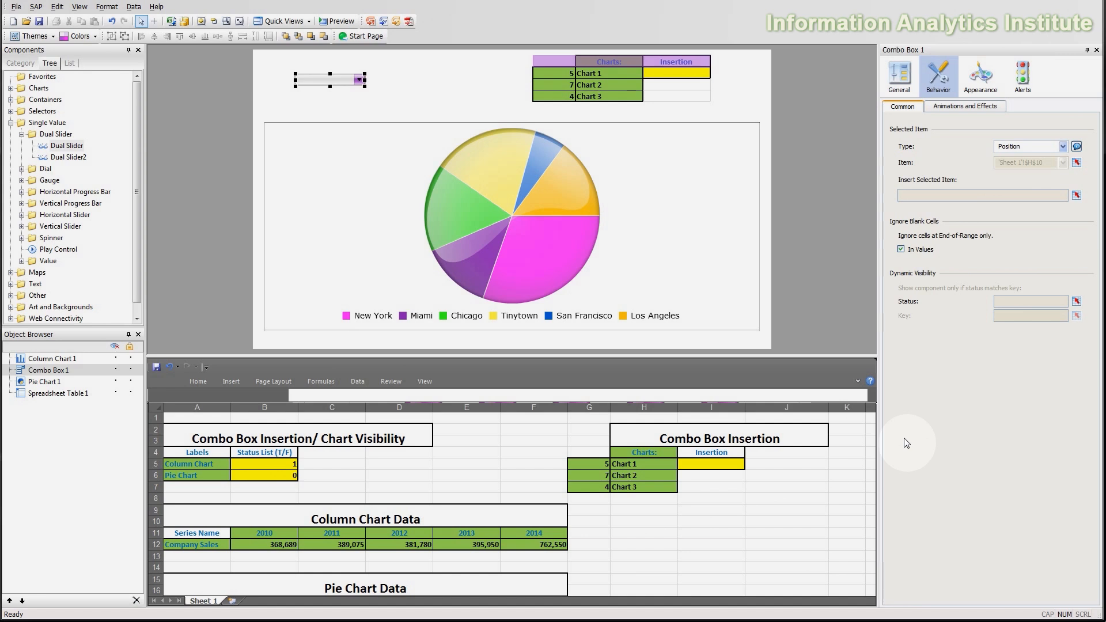
{"action": "left_click", "coordinate": [1023, 299]}
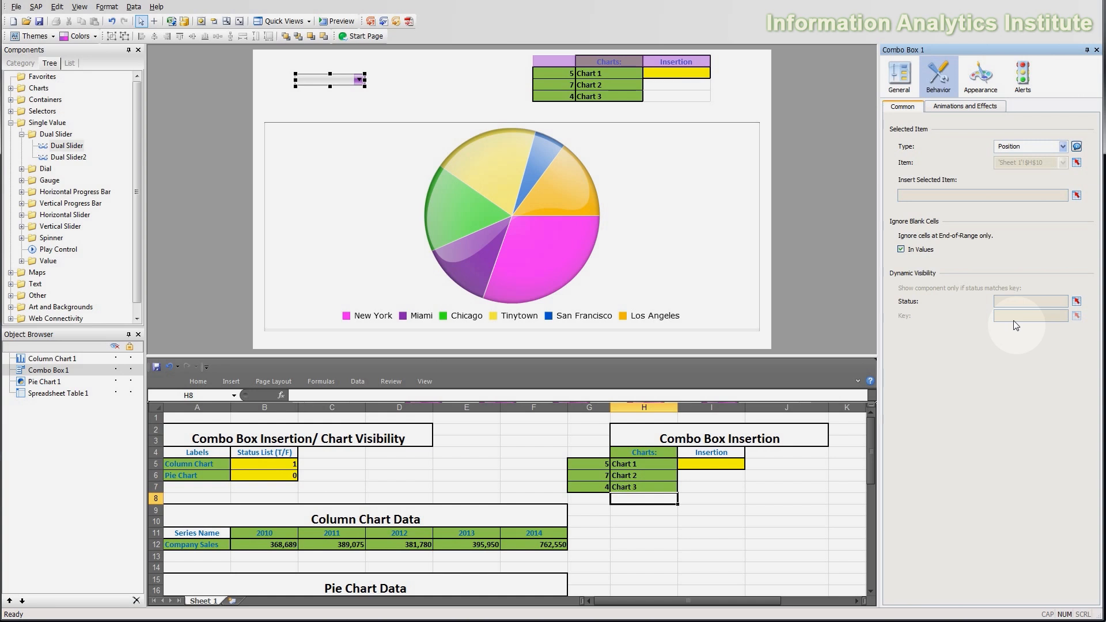
{"action": "left_click", "coordinate": [1006, 301]}
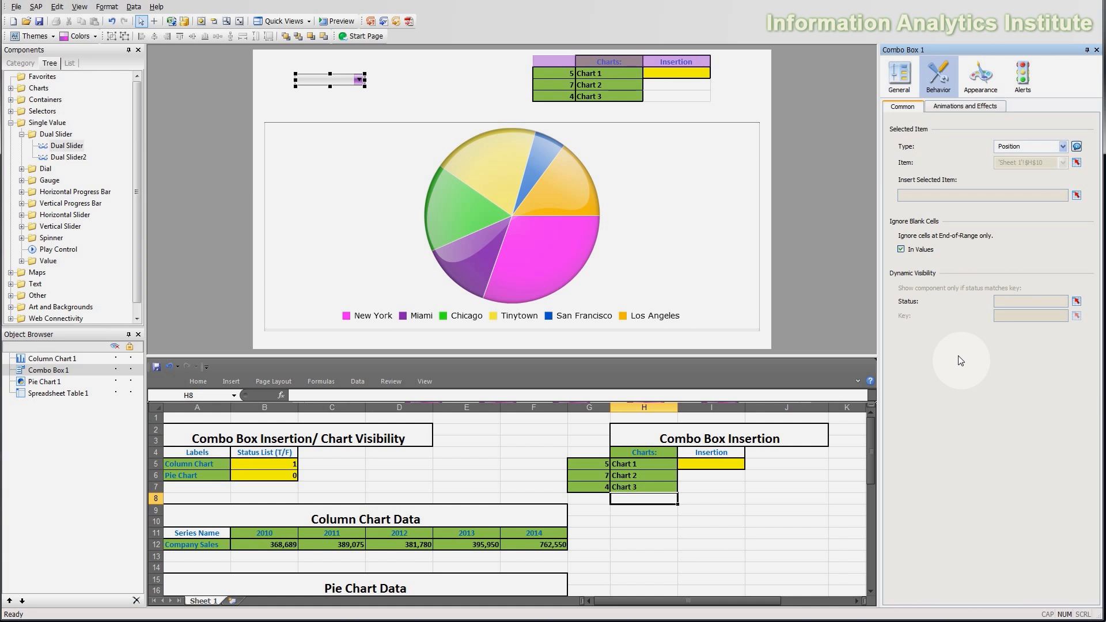
Review the combo box's animation and entry effect options, keep Fade-in as the type and check the effect in preview
{"action": "left_click", "coordinate": [958, 107]}
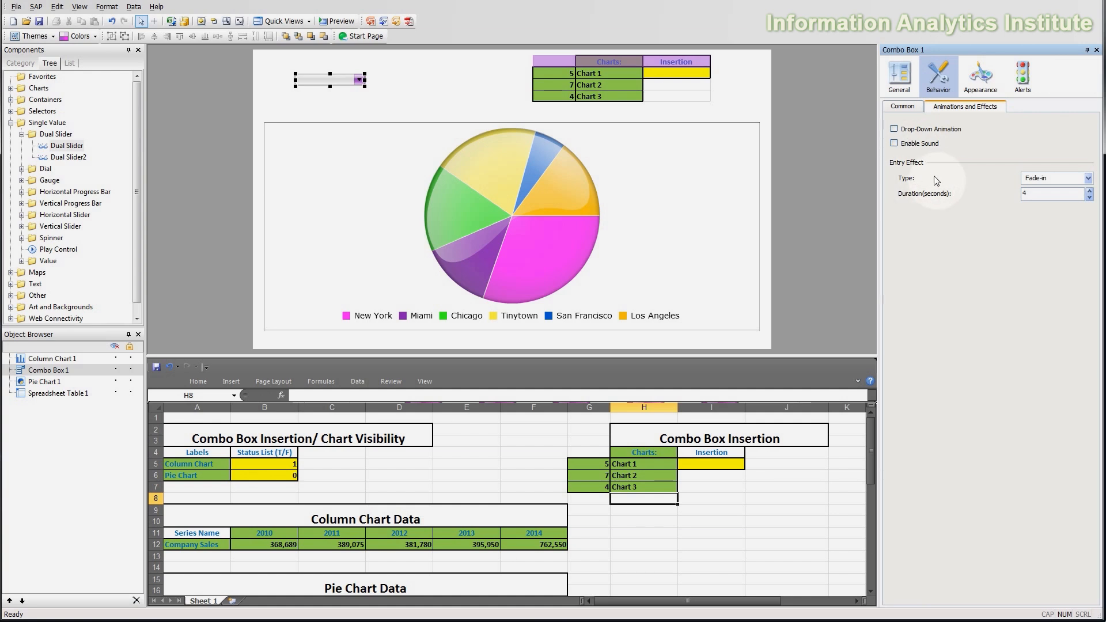
{"action": "left_click", "coordinate": [1067, 178]}
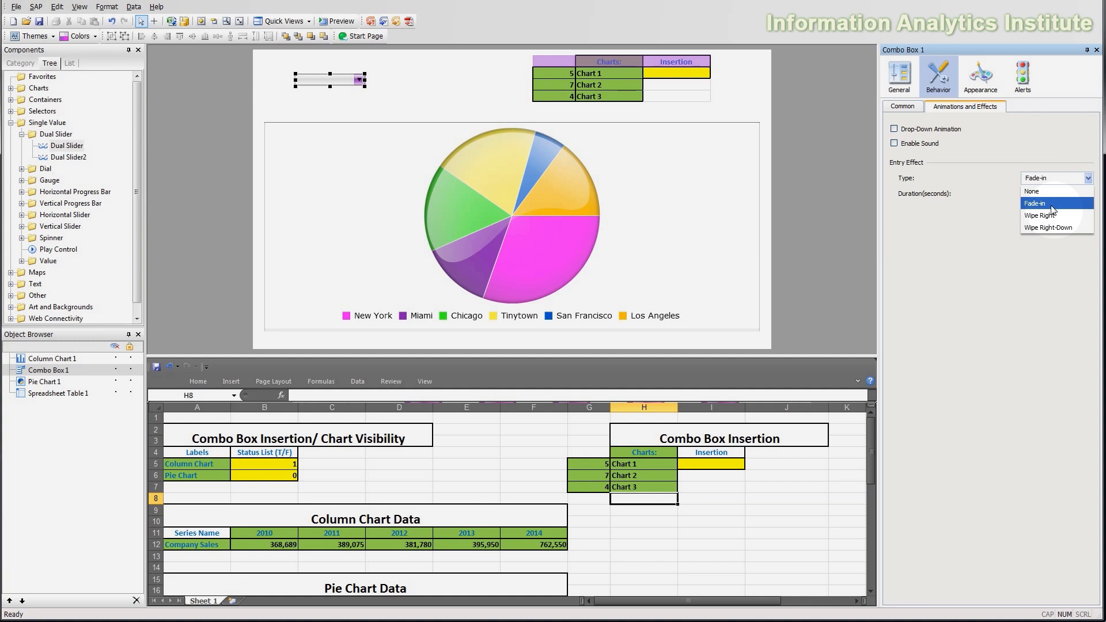
{"action": "left_click", "coordinate": [1052, 204]}
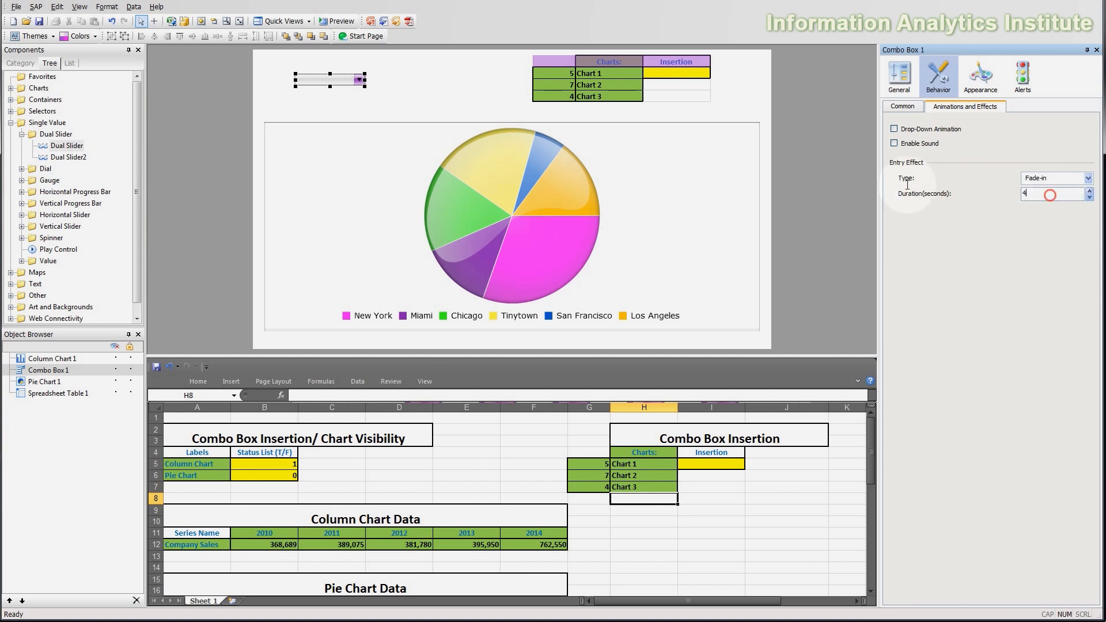
{"action": "left_click", "coordinate": [337, 22]}
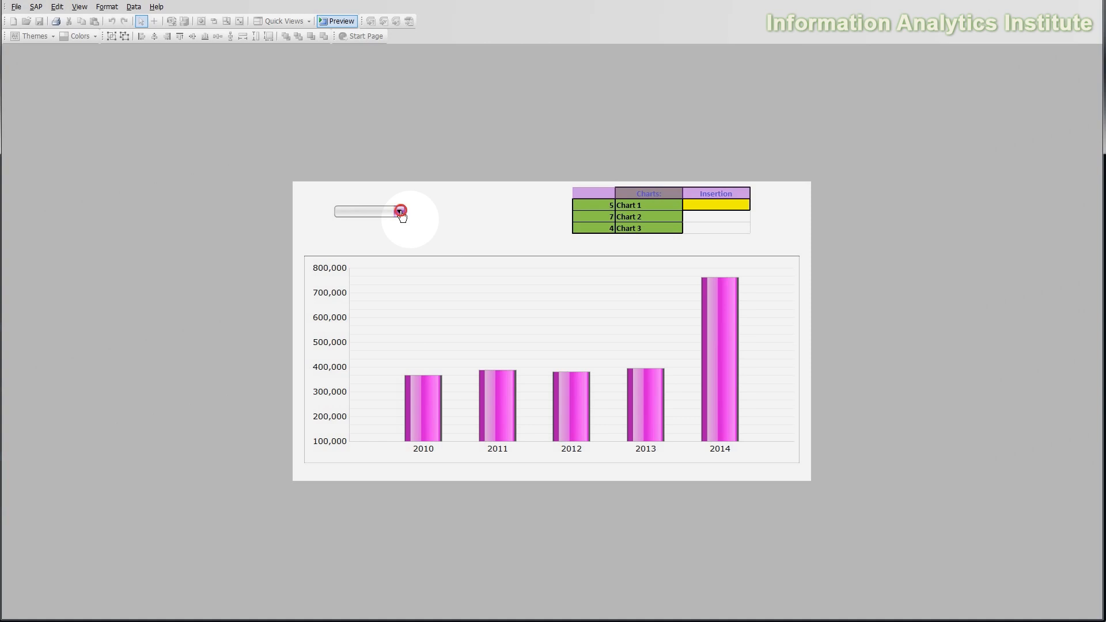
{"action": "left_click", "coordinate": [400, 212]}
{"action": "left_click", "coordinate": [400, 212]}
{"action": "left_click", "coordinate": [336, 23]}
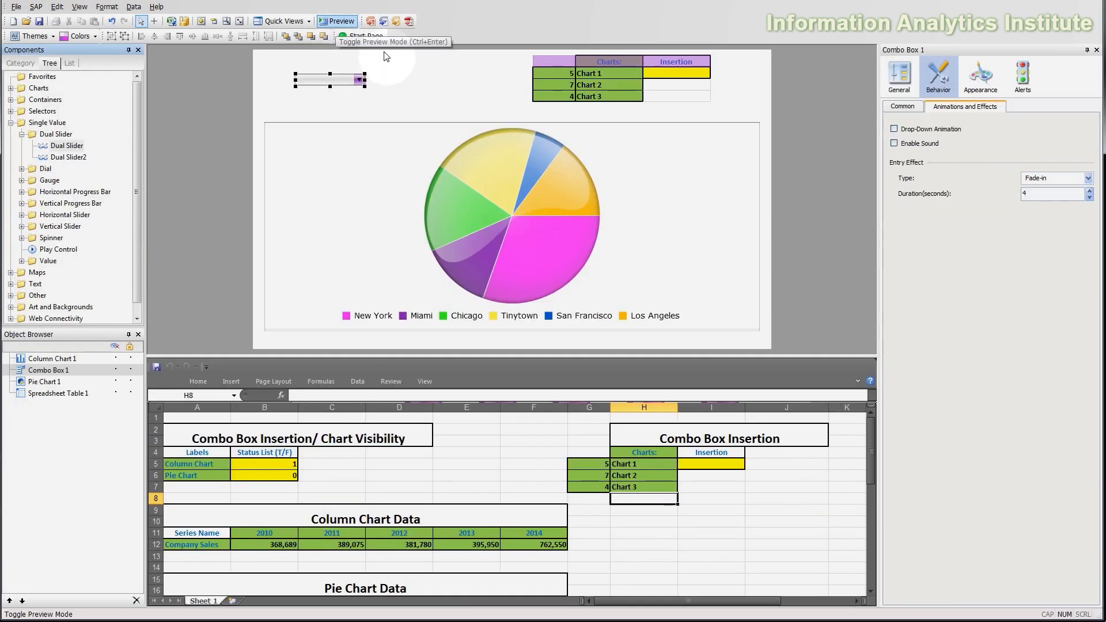
Review the combo box's number of displayed labels in its layout settings and check the expanded list in preview
{"action": "left_click", "coordinate": [998, 86]}
{"action": "left_click", "coordinate": [998, 86]}
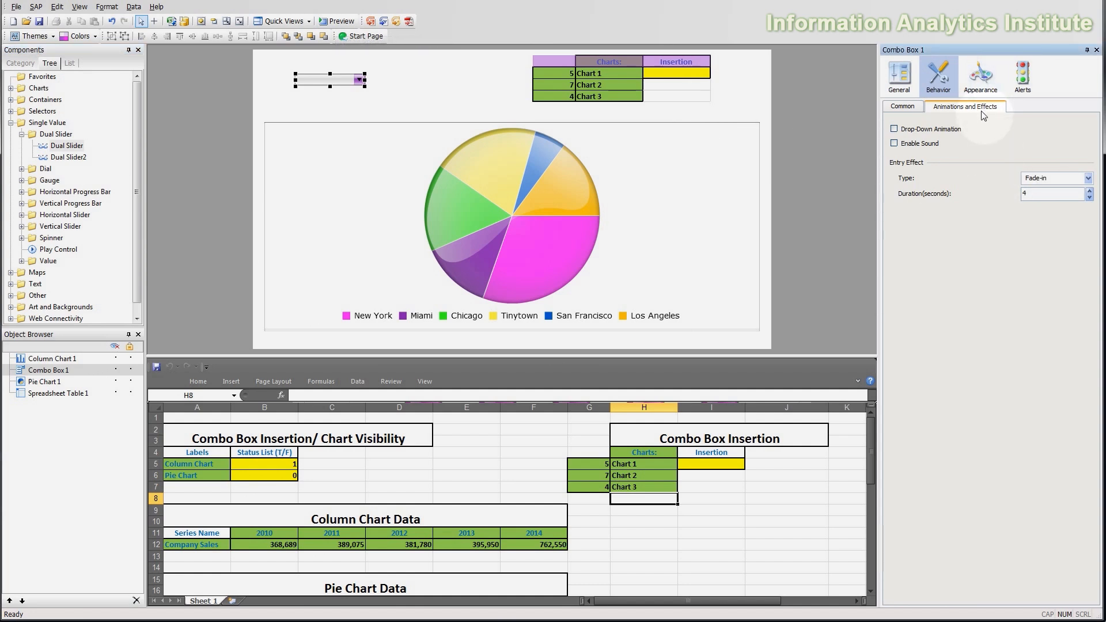
{"action": "left_click", "coordinate": [909, 108]}
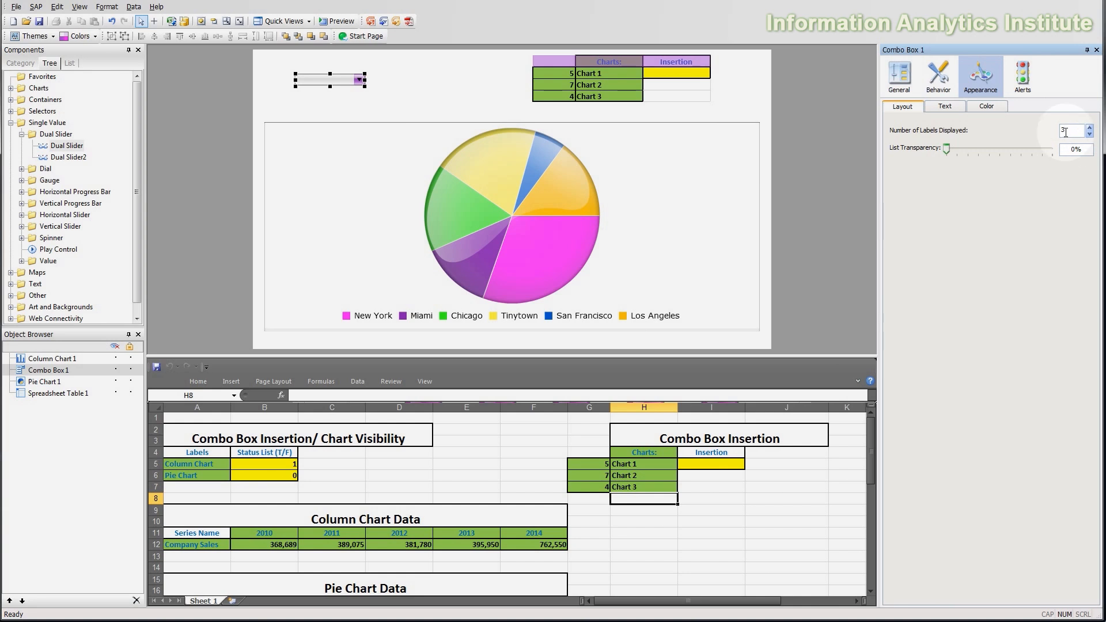
{"action": "left_click", "coordinate": [1068, 131]}
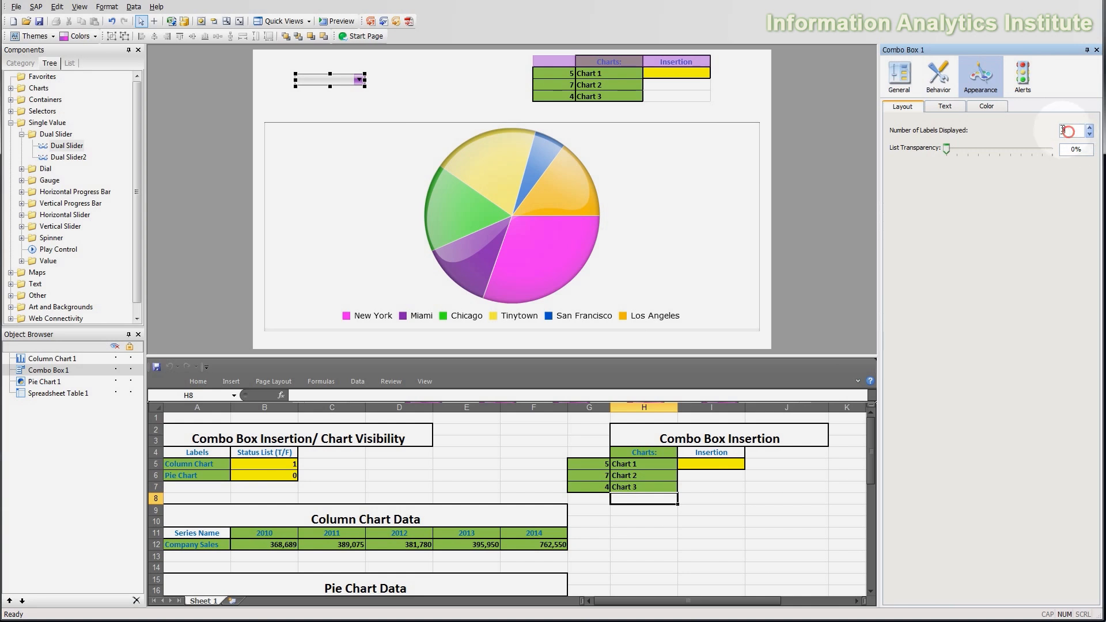
{"action": "left_click", "coordinate": [339, 20]}
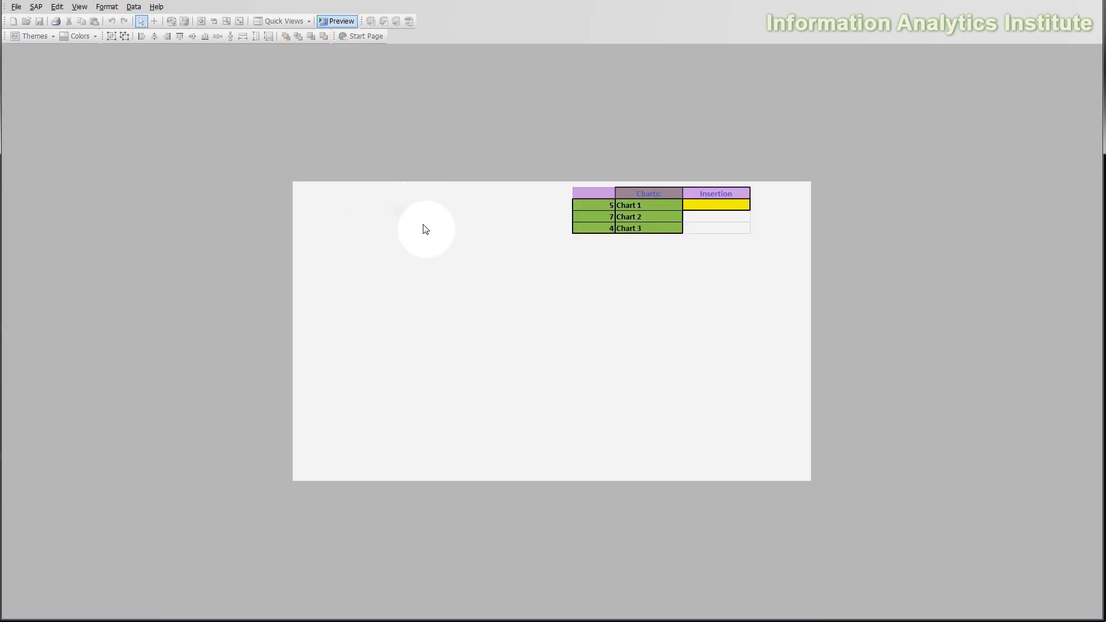
{"action": "left_click", "coordinate": [401, 212]}
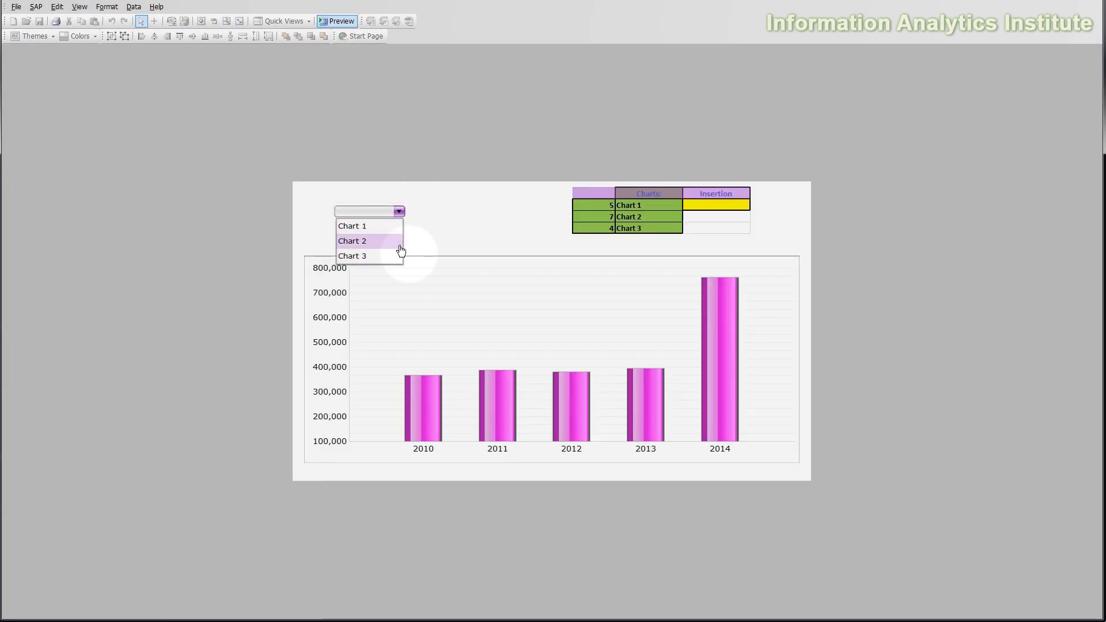
{"action": "left_click", "coordinate": [335, 23]}
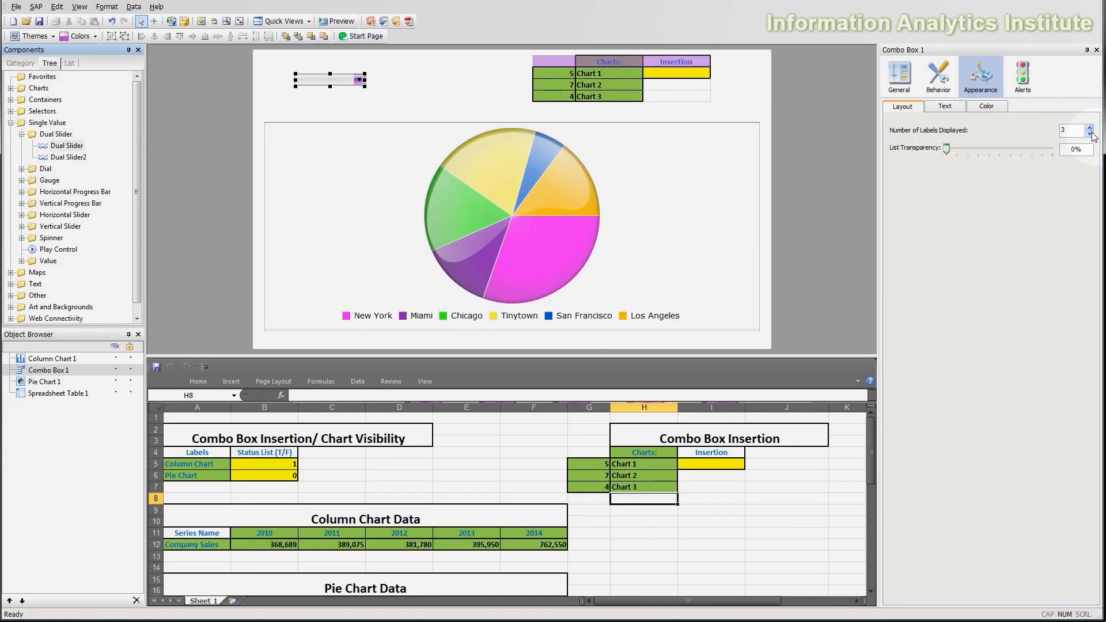
Try 2 as the combo box's number of displayed labels, check the scrolling list in preview and restore the number to 3
{"action": "left_click", "coordinate": [1090, 134]}
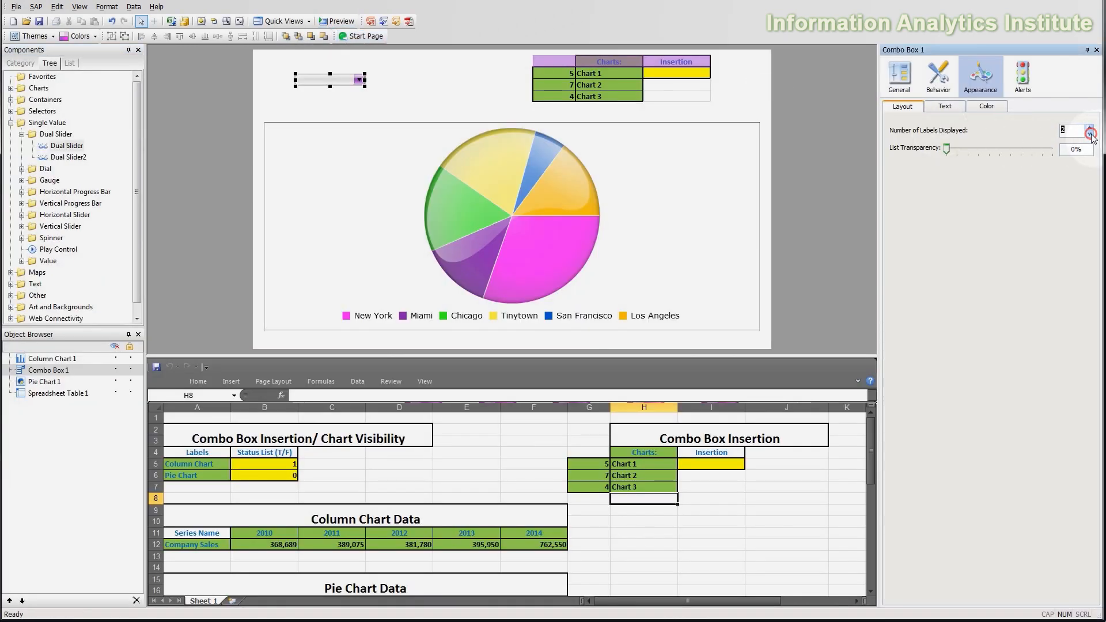
{"action": "left_click", "coordinate": [342, 25]}
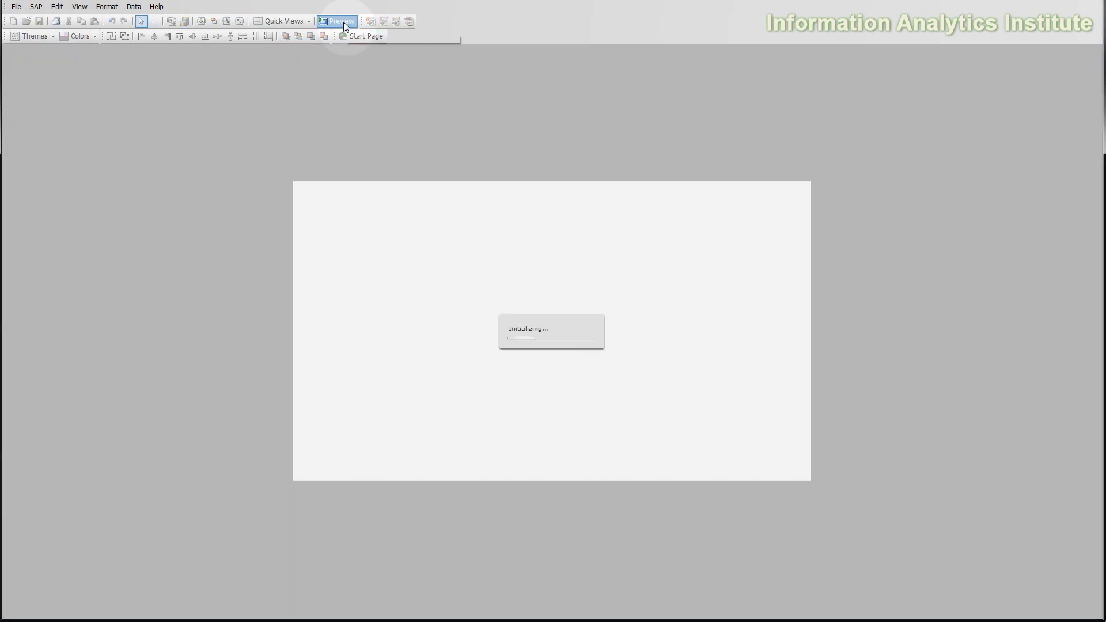
{"action": "left_click", "coordinate": [399, 211]}
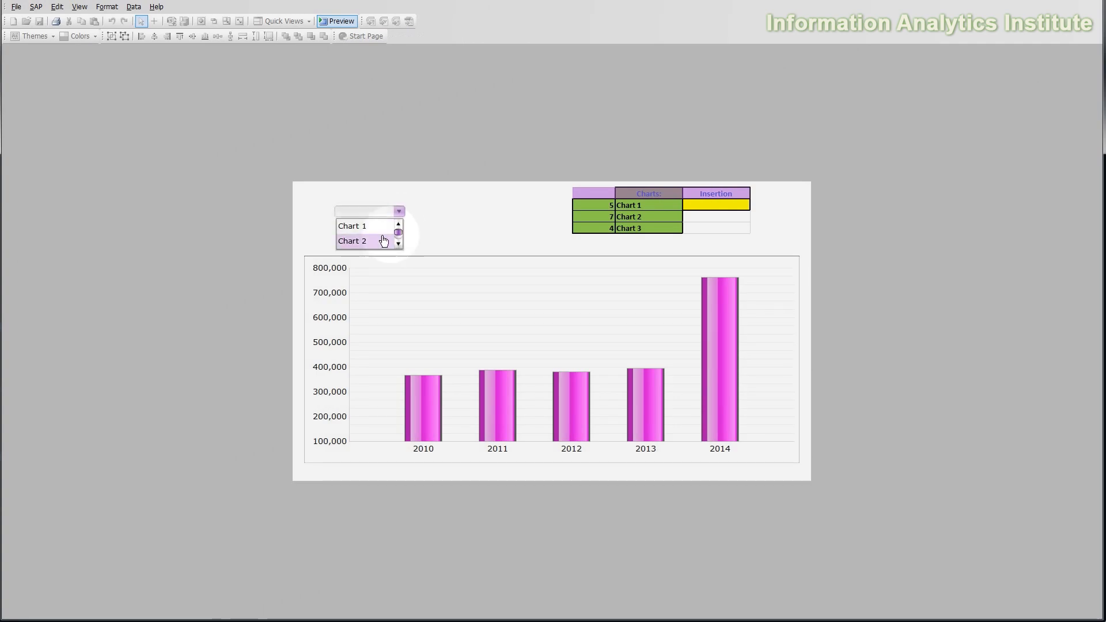
{"action": "left_click", "coordinate": [424, 238]}
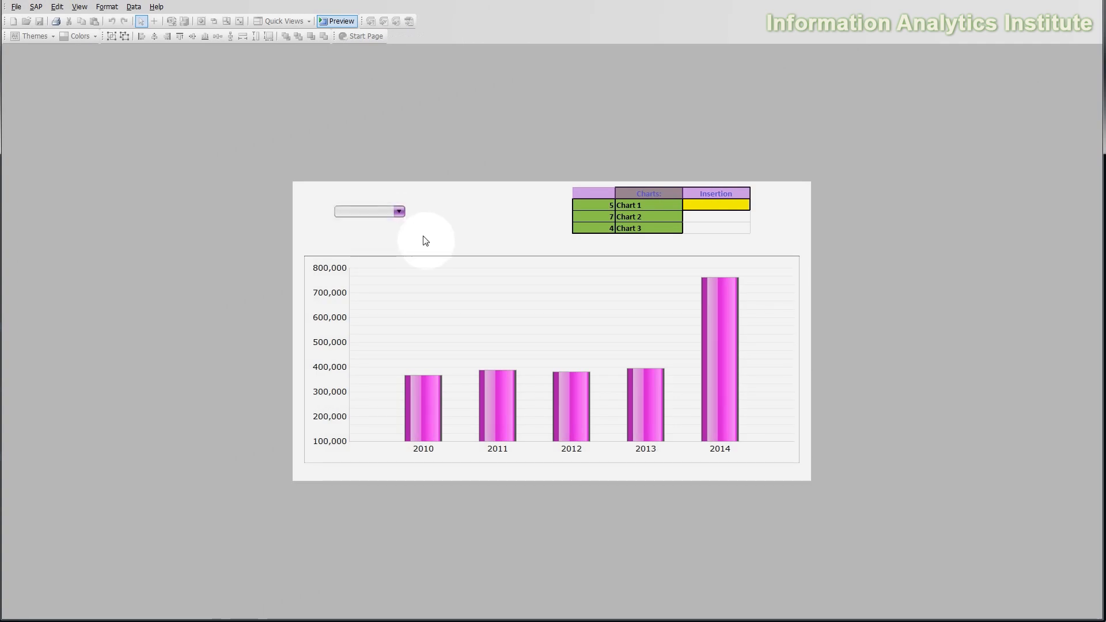
{"action": "left_click", "coordinate": [394, 210]}
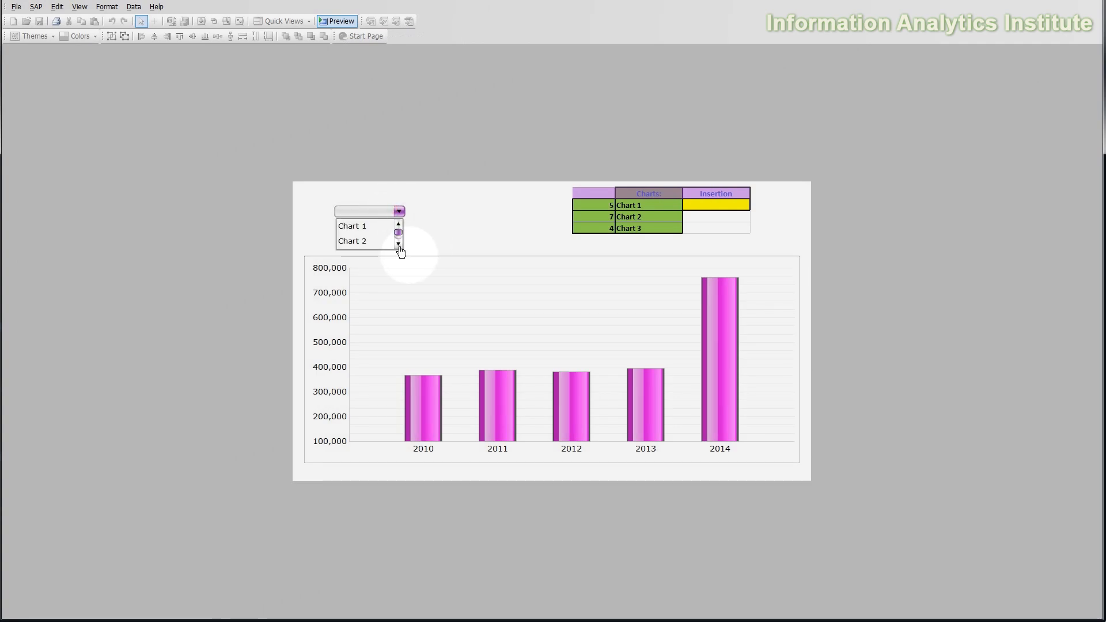
{"action": "left_click", "coordinate": [399, 246]}
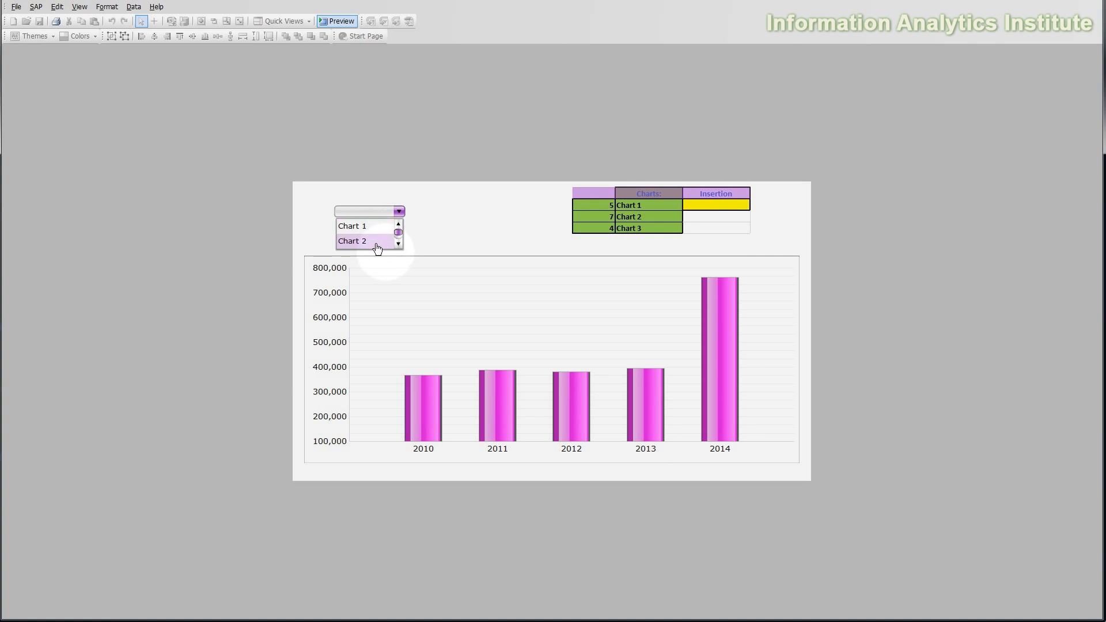
{"action": "left_click", "coordinate": [368, 263]}
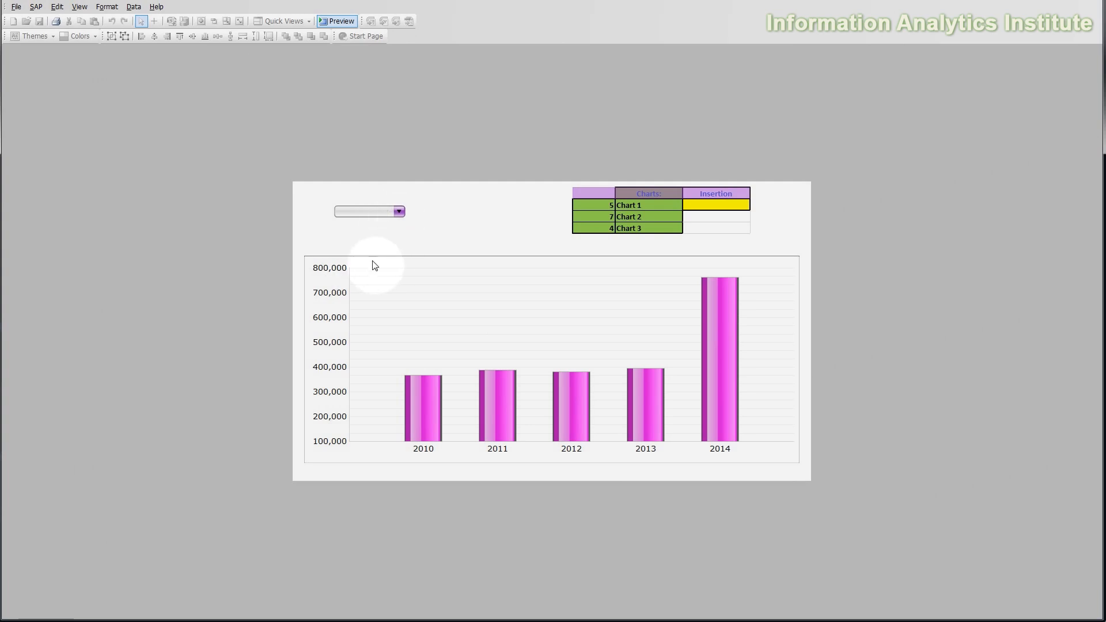
{"action": "left_click", "coordinate": [399, 211]}
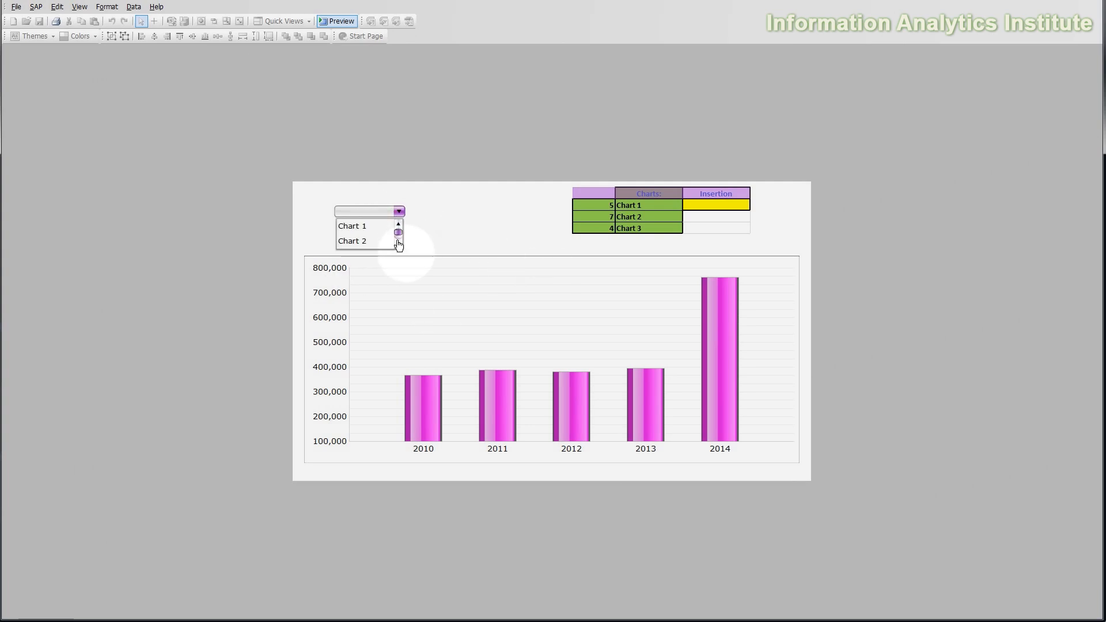
{"action": "left_click", "coordinate": [399, 212]}
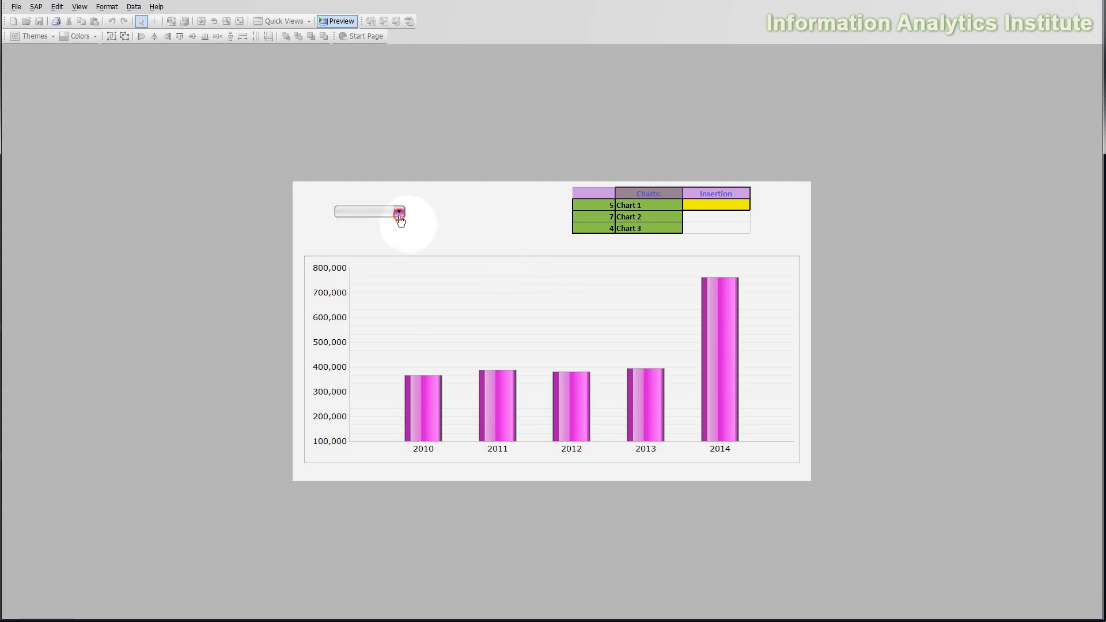
{"action": "left_click", "coordinate": [347, 20]}
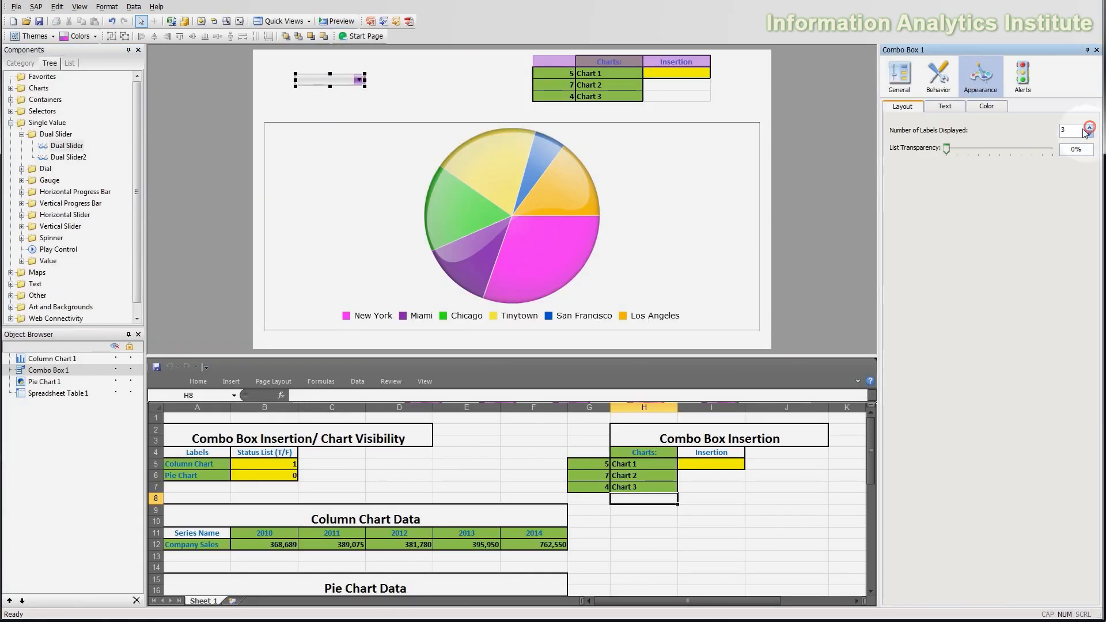
{"action": "left_click", "coordinate": [1090, 128]}
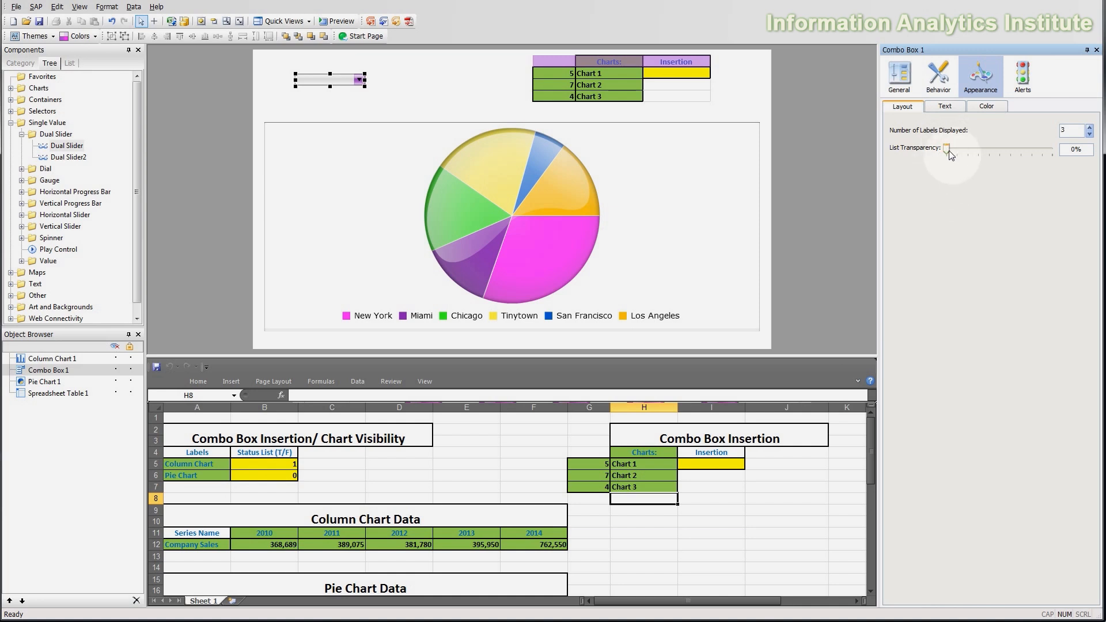
Try 82% list transparency on the combo box, preview it by selecting Chart 1, and reset the transparency to 0%
{"action": "left_click_drag", "start_coordinate": [949, 150], "coordinate": [1039, 156]}
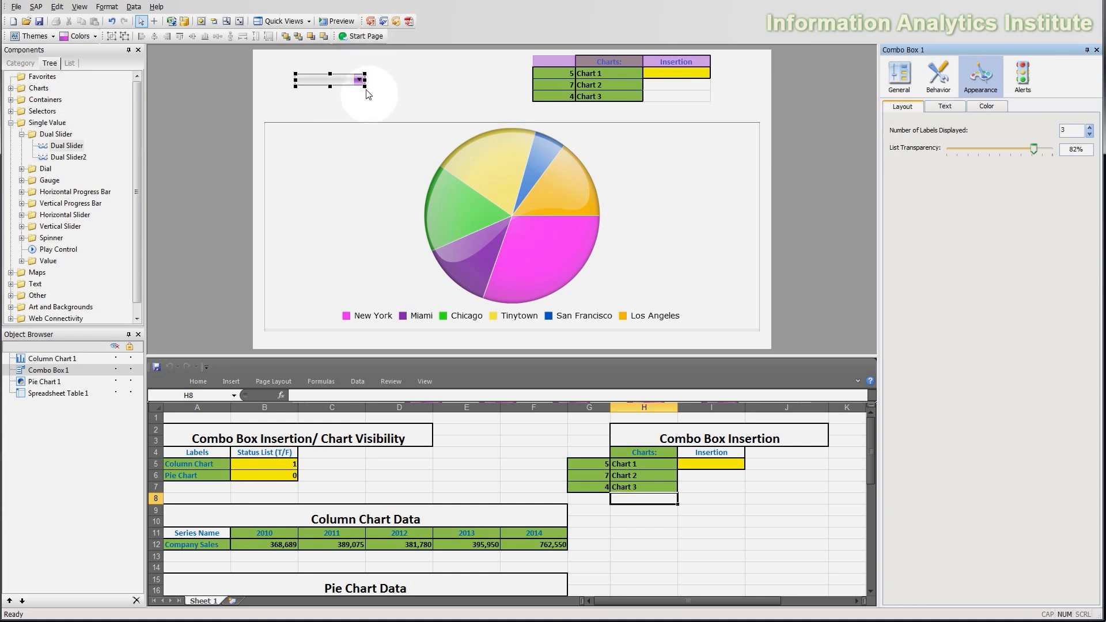
{"action": "left_click", "coordinate": [342, 27]}
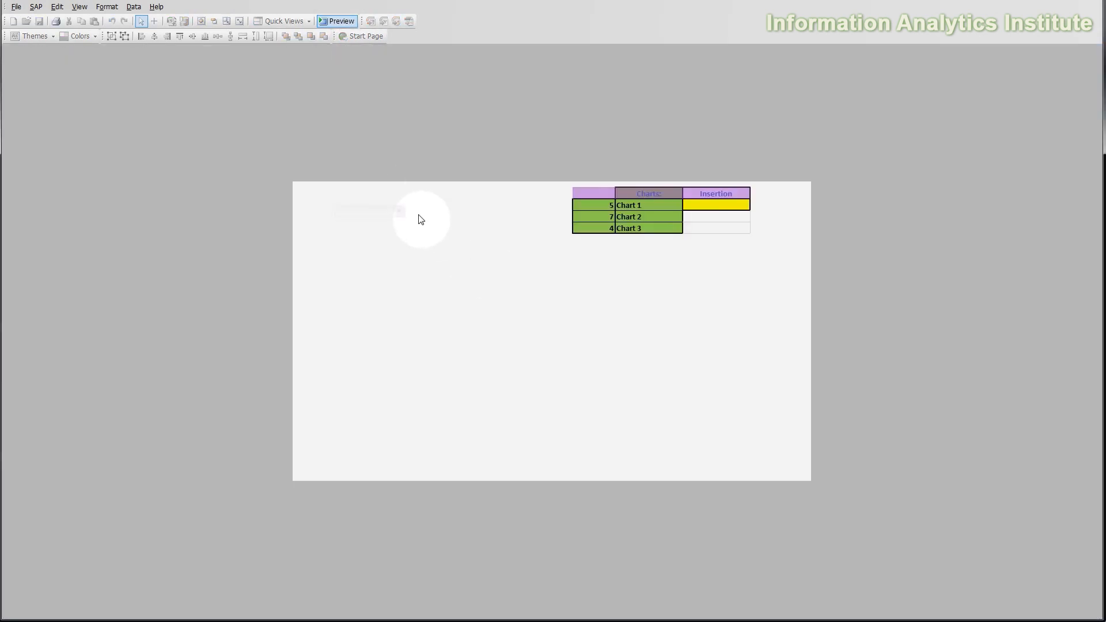
{"action": "left_click", "coordinate": [399, 211]}
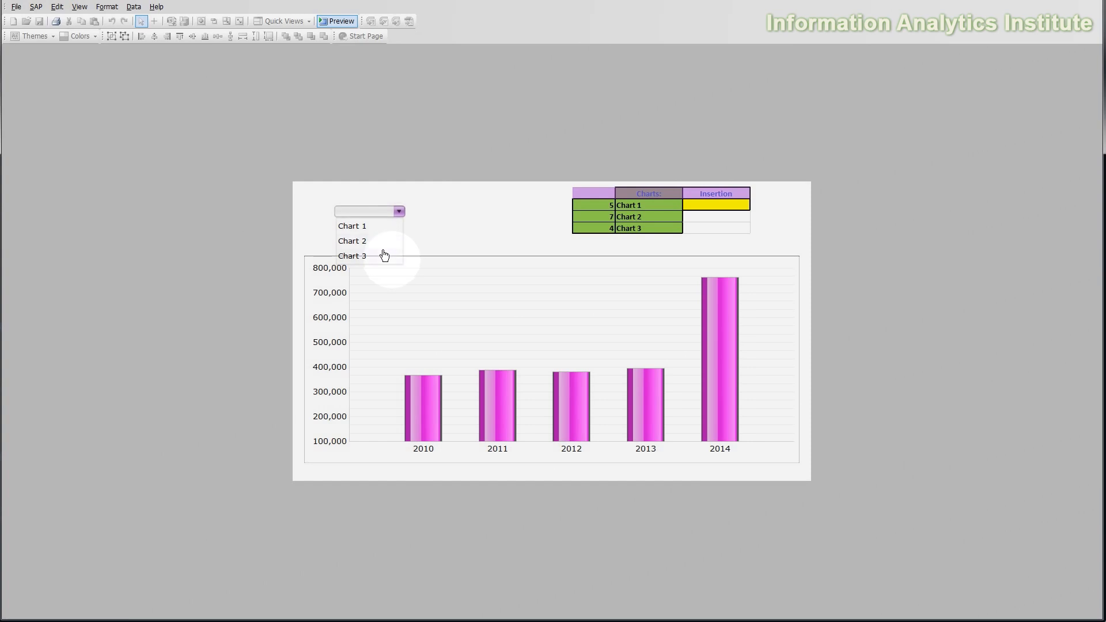
{"action": "left_click", "coordinate": [400, 212]}
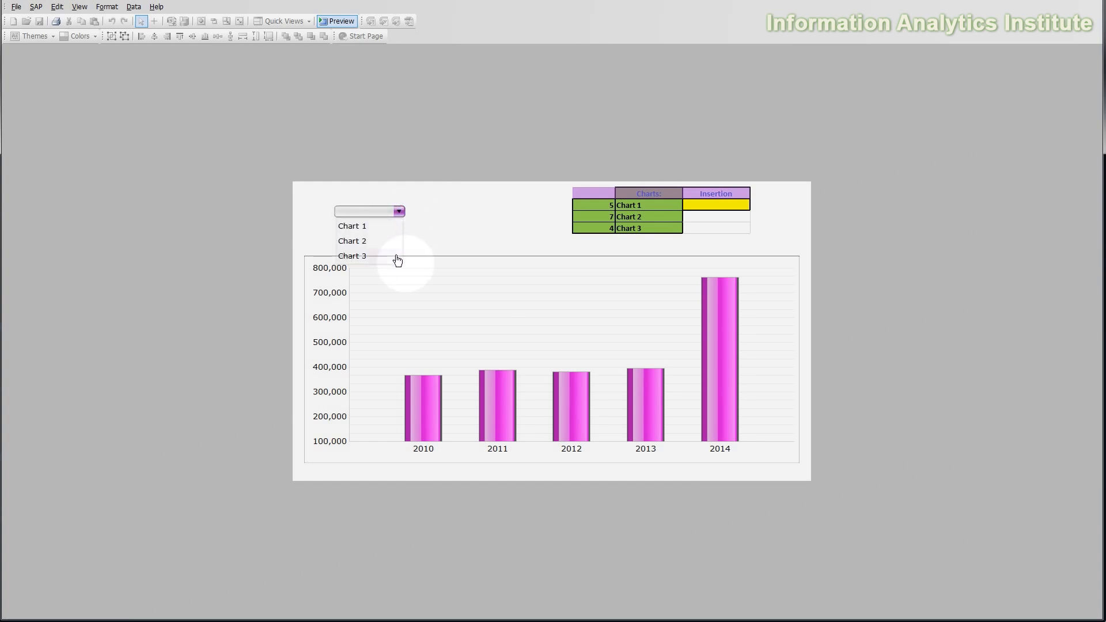
{"action": "left_click", "coordinate": [394, 226]}
{"action": "left_click", "coordinate": [395, 213]}
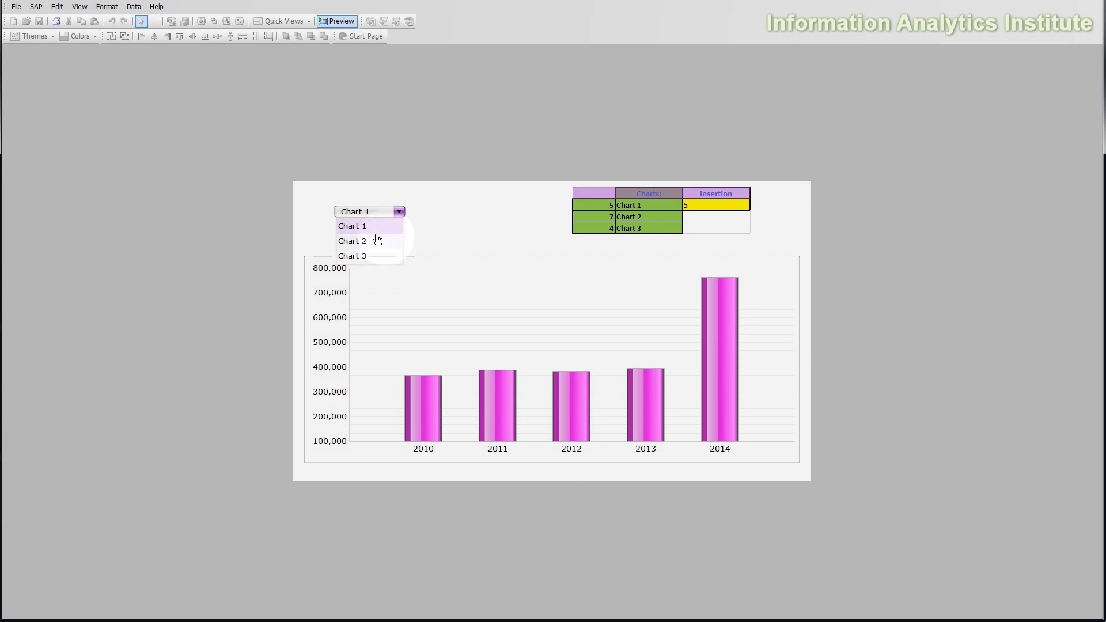
{"action": "left_click", "coordinate": [340, 20]}
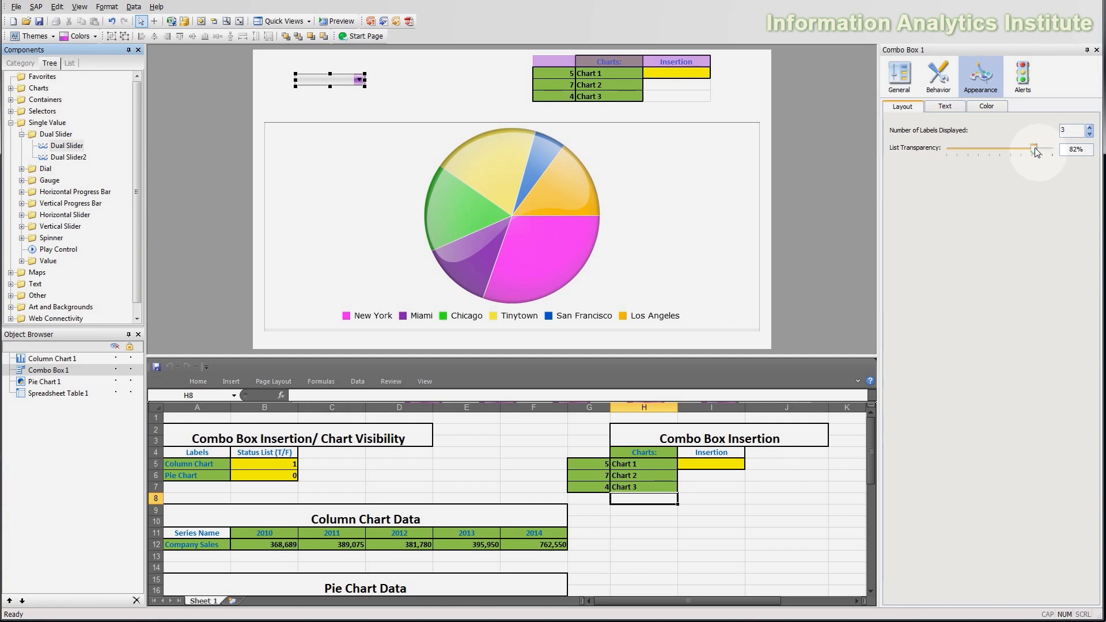
{"action": "left_click_drag", "start_coordinate": [1035, 148], "coordinate": [828, 147]}
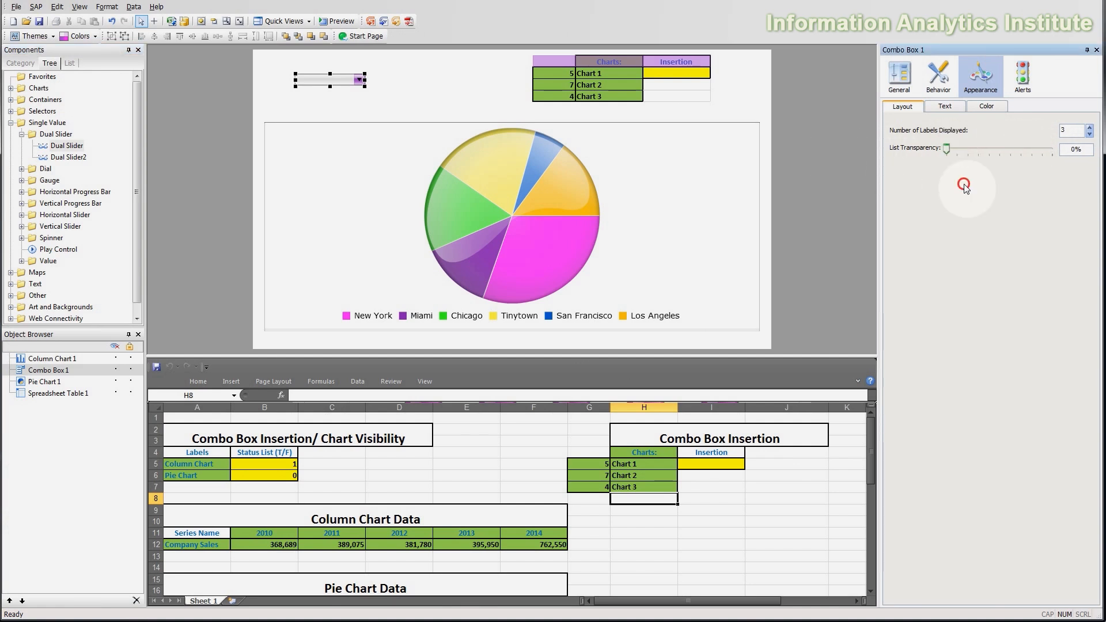
Show the combo box's title in its appearance text settings and examine the formatting options for its labels
{"action": "left_click", "coordinate": [948, 107]}
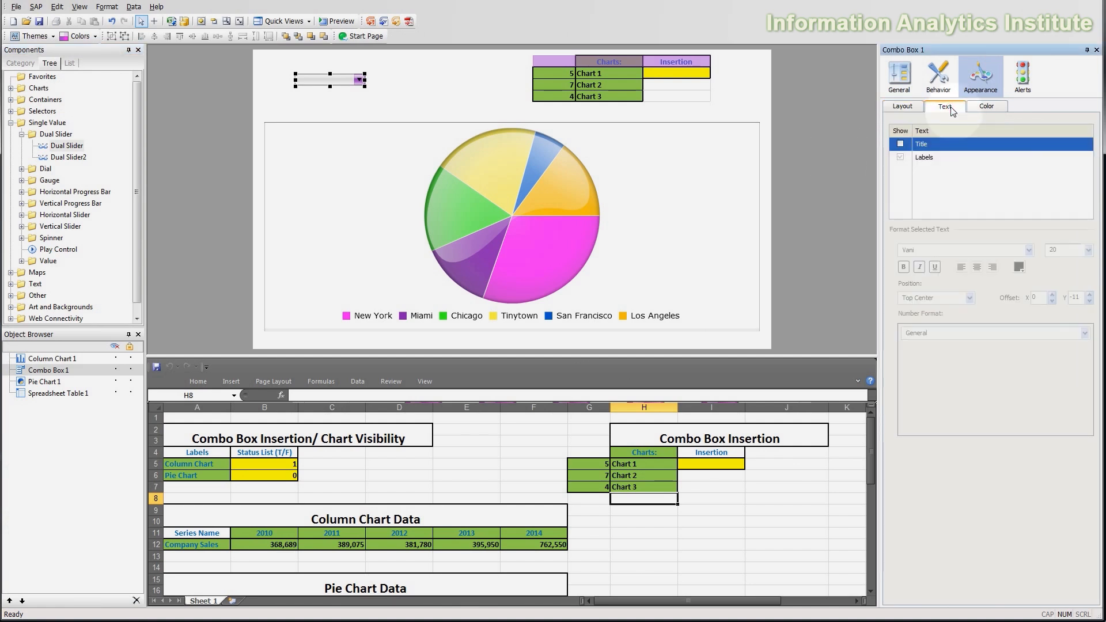
{"action": "left_click", "coordinate": [900, 144]}
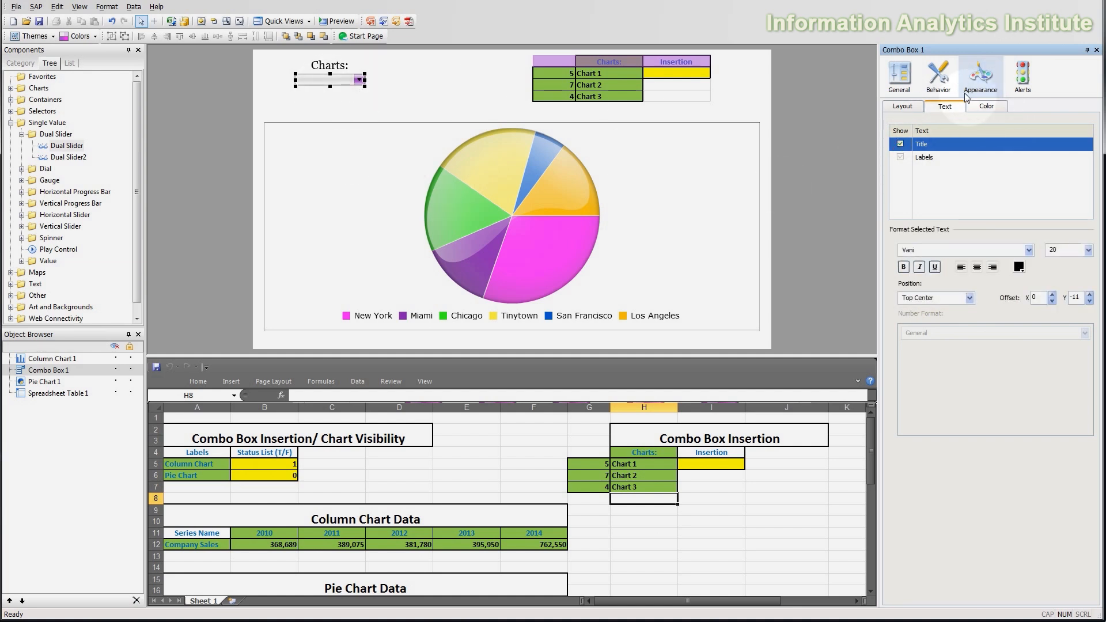
{"action": "left_click", "coordinate": [344, 88]}
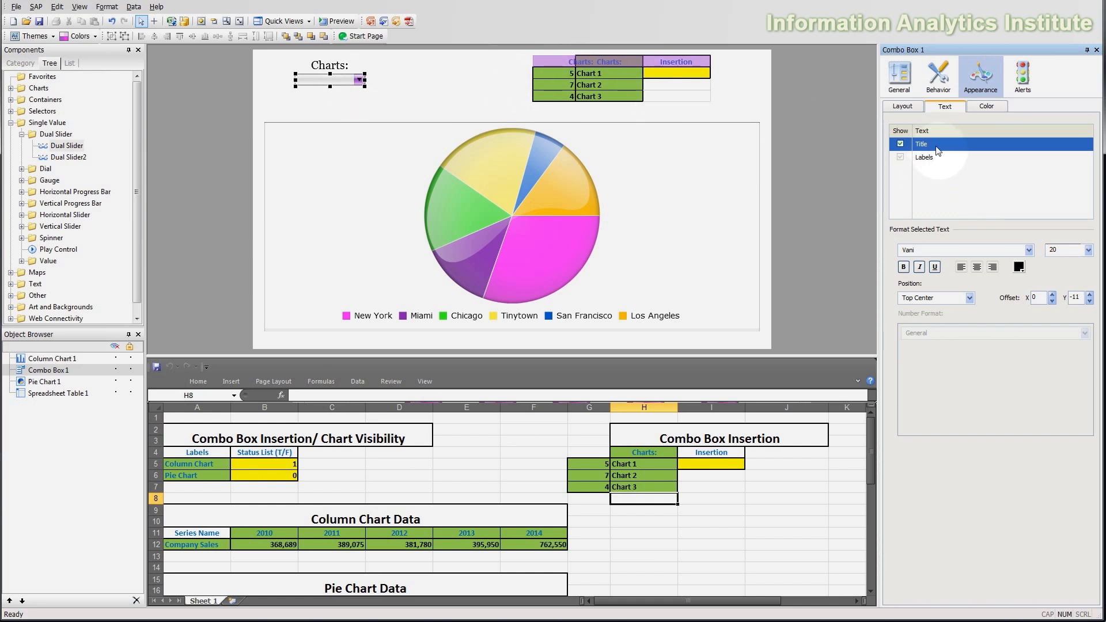
{"action": "left_click", "coordinate": [951, 158]}
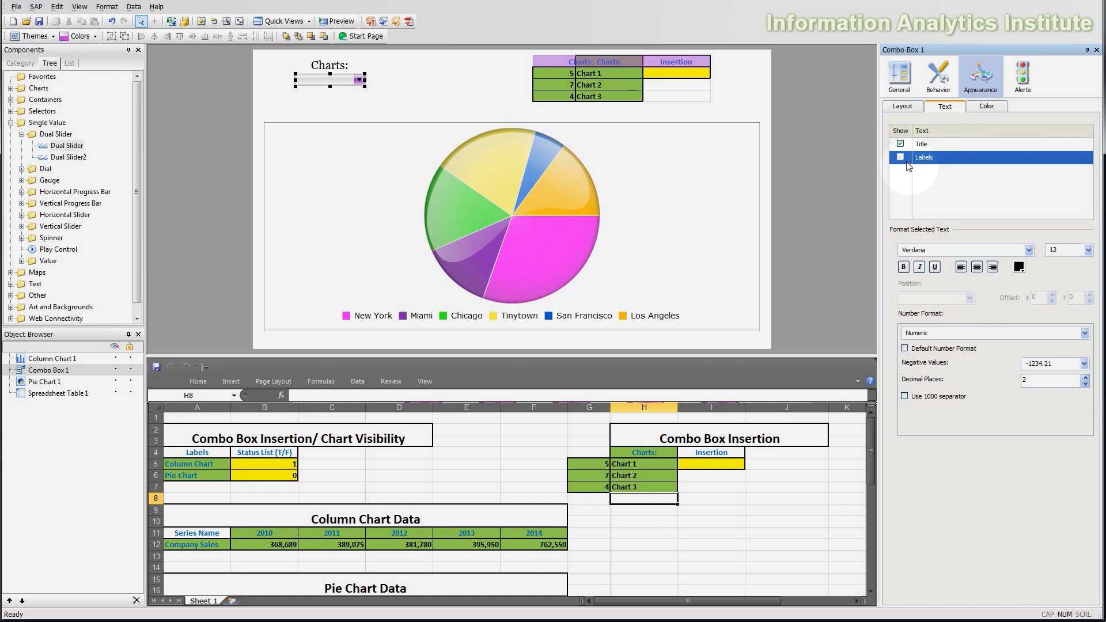
{"action": "left_click", "coordinate": [901, 157]}
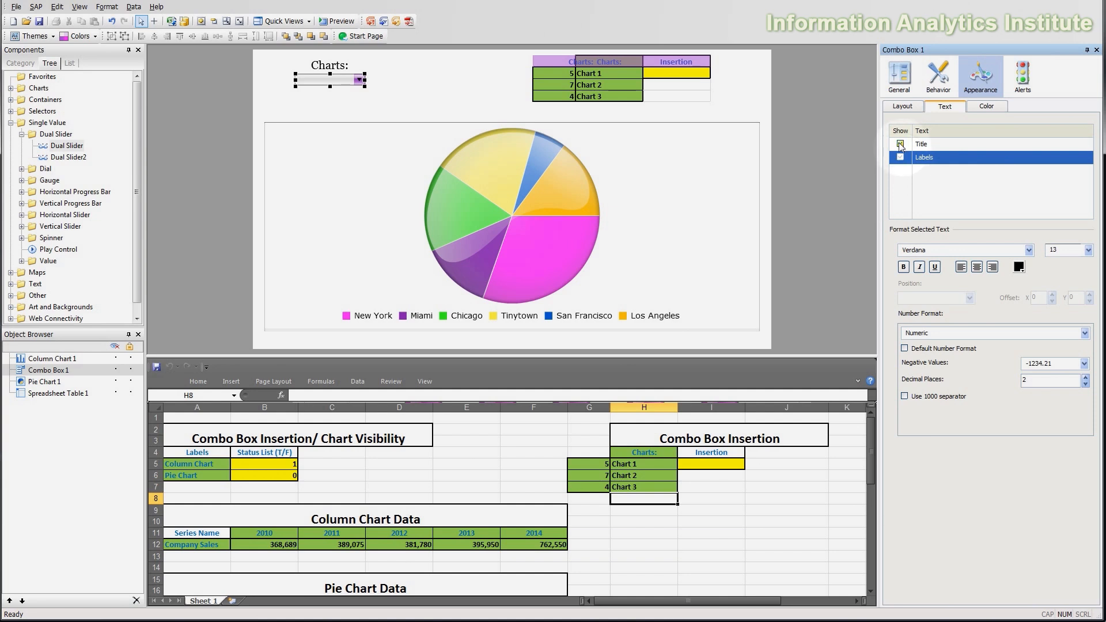
Try hiding the combo box's title, compare the title and label text settings, and show the title again
{"action": "left_click", "coordinate": [901, 144]}
{"action": "left_click", "coordinate": [901, 144]}
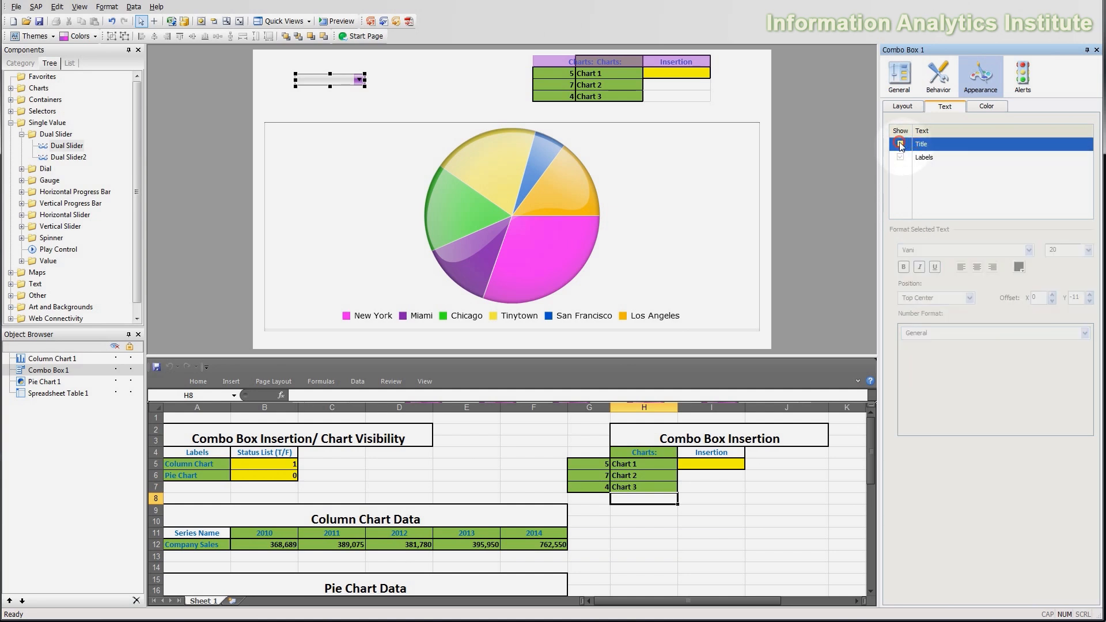
{"action": "left_click", "coordinate": [929, 161]}
{"action": "left_click", "coordinate": [923, 145]}
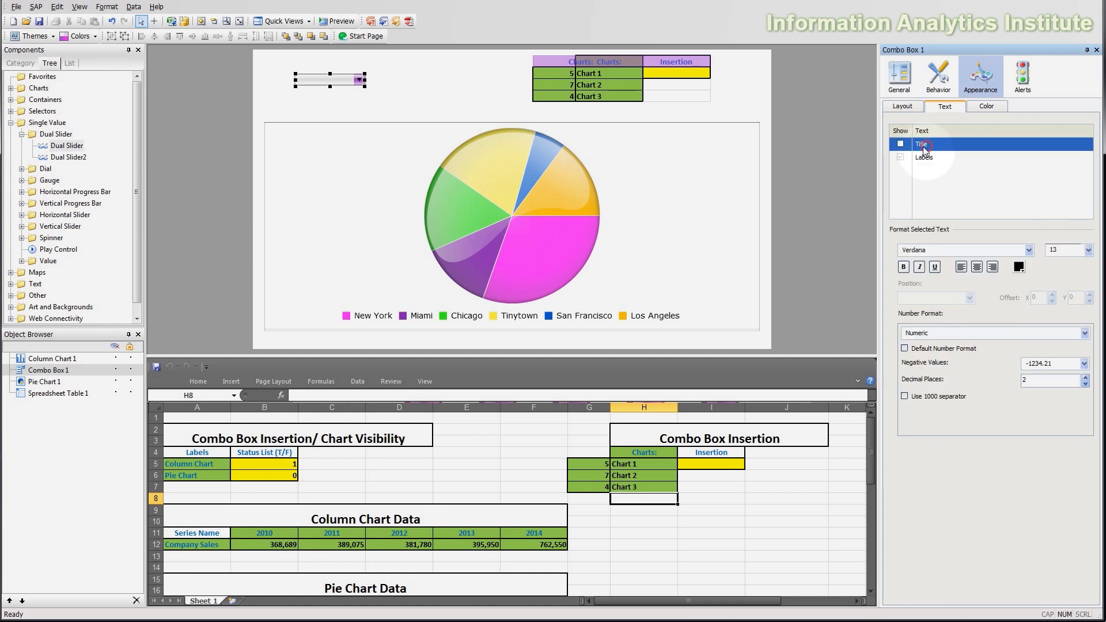
{"action": "left_click", "coordinate": [900, 143]}
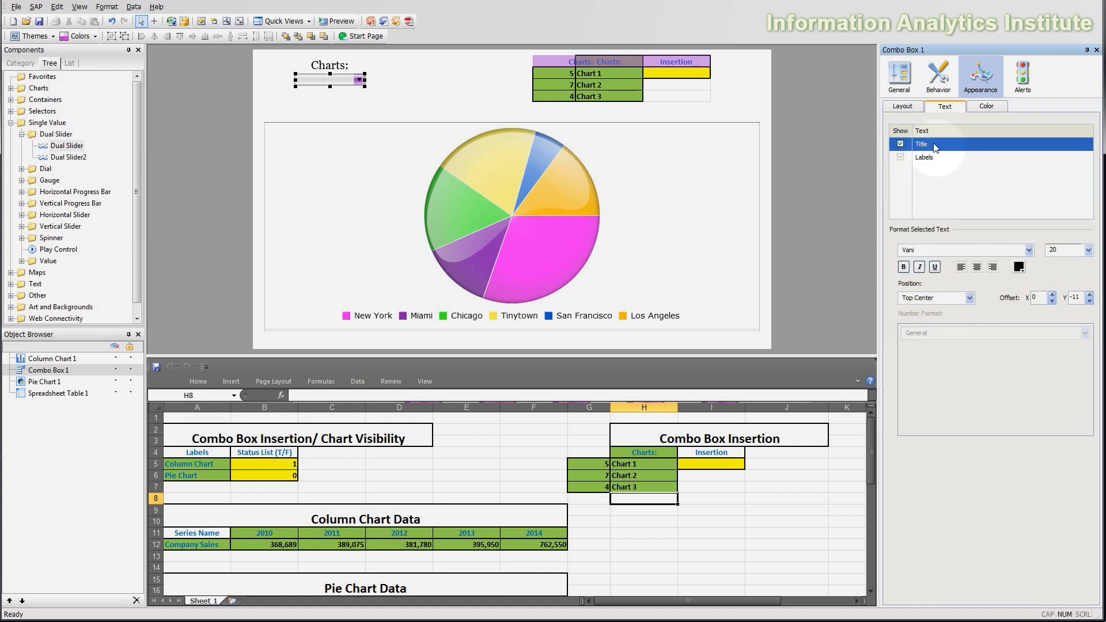
Try the Vijaya font on the combo box's title and restore the Vani font
{"action": "left_click", "coordinate": [969, 250]}
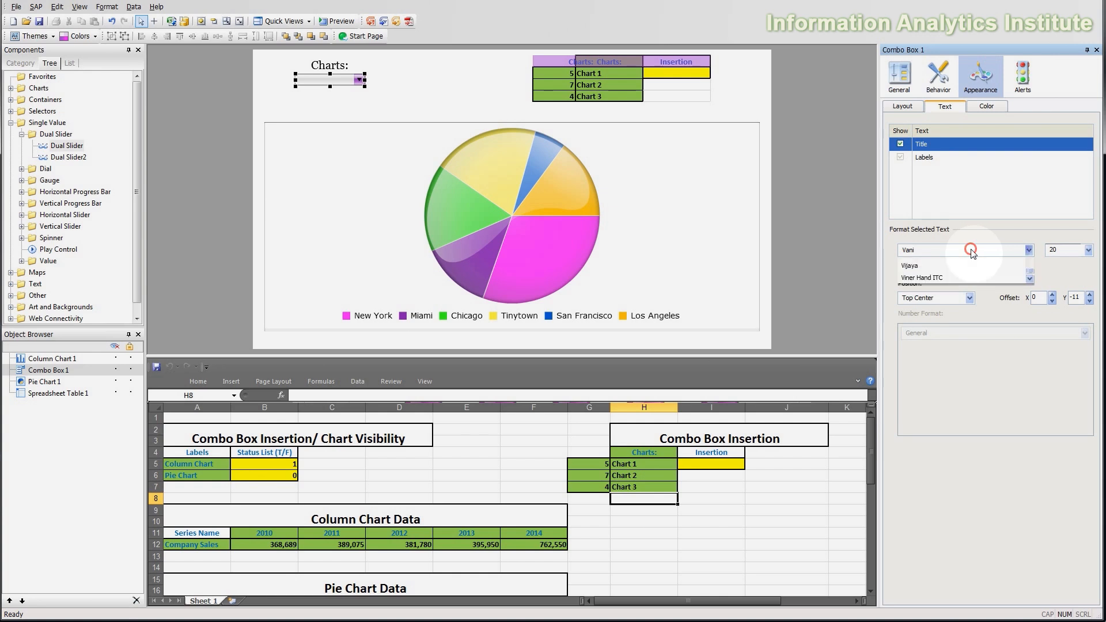
{"action": "left_click", "coordinate": [963, 299]}
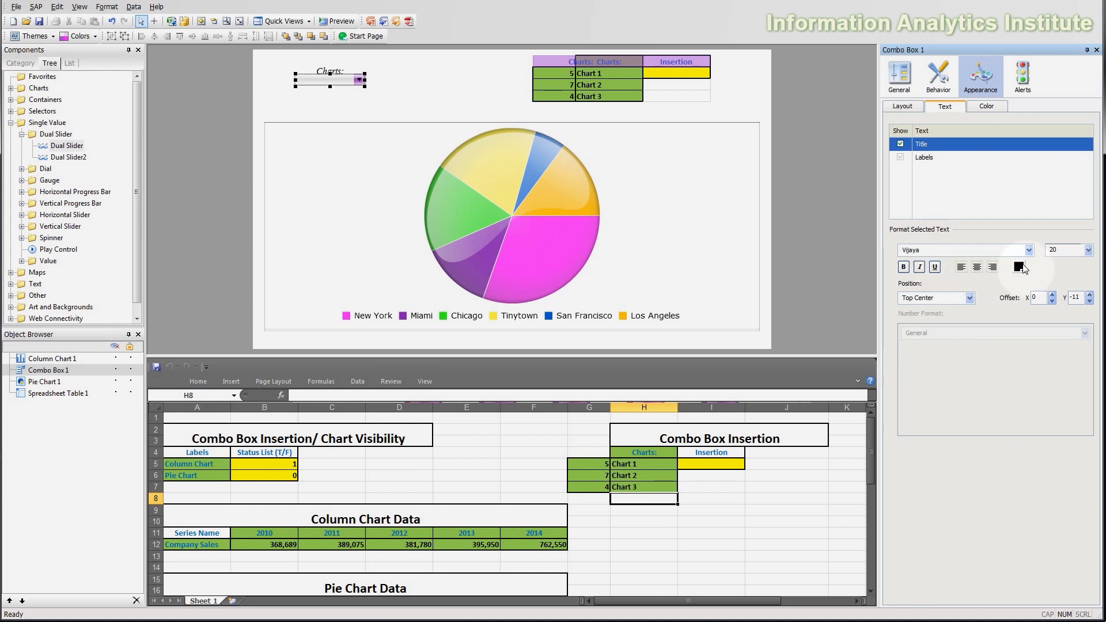
{"action": "left_click", "coordinate": [994, 250]}
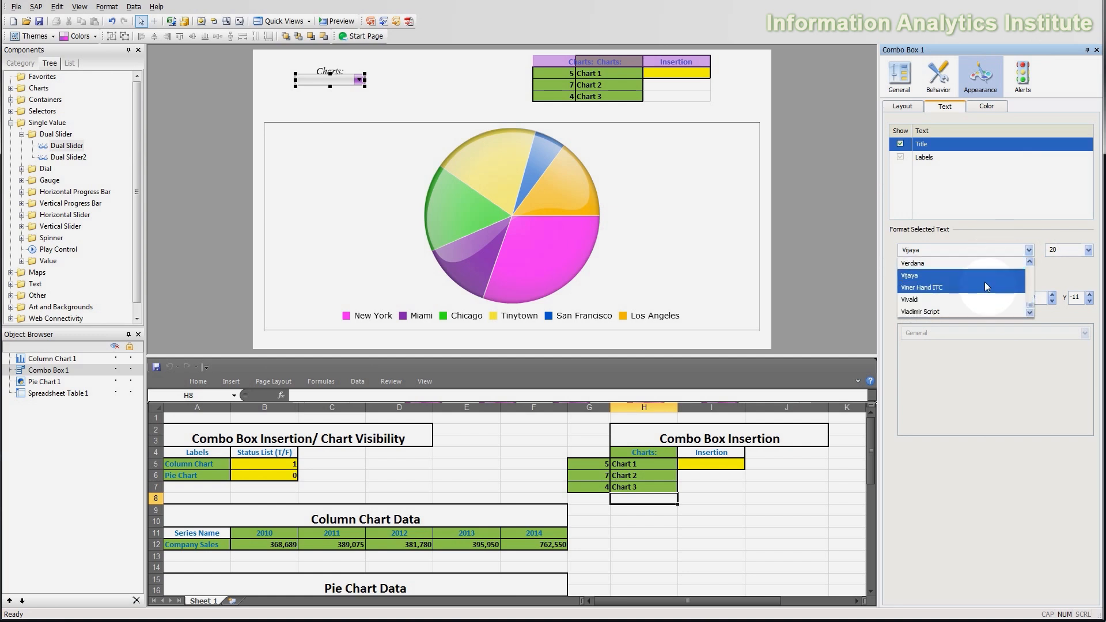
{"action": "scroll", "coordinate": [984, 282], "scroll_direction": "up", "scroll_amount": 2}
{"action": "left_click", "coordinate": [956, 308]}
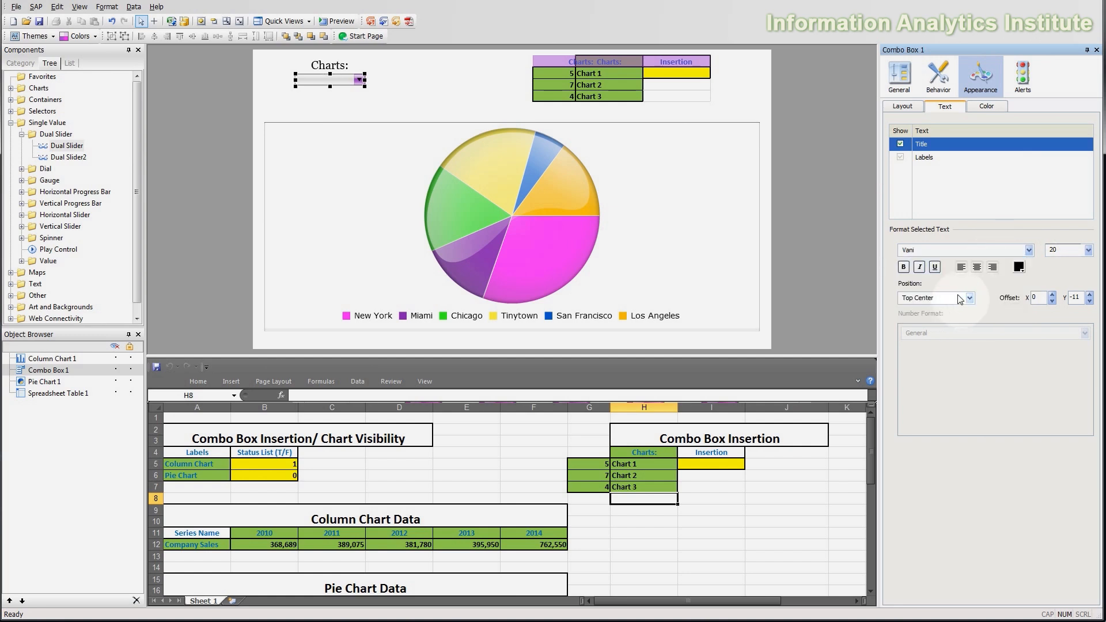
Try the Top Left and Left positions for the combo box's title and restore Top Center
{"action": "left_click", "coordinate": [962, 298]}
{"action": "left_click", "coordinate": [937, 347]}
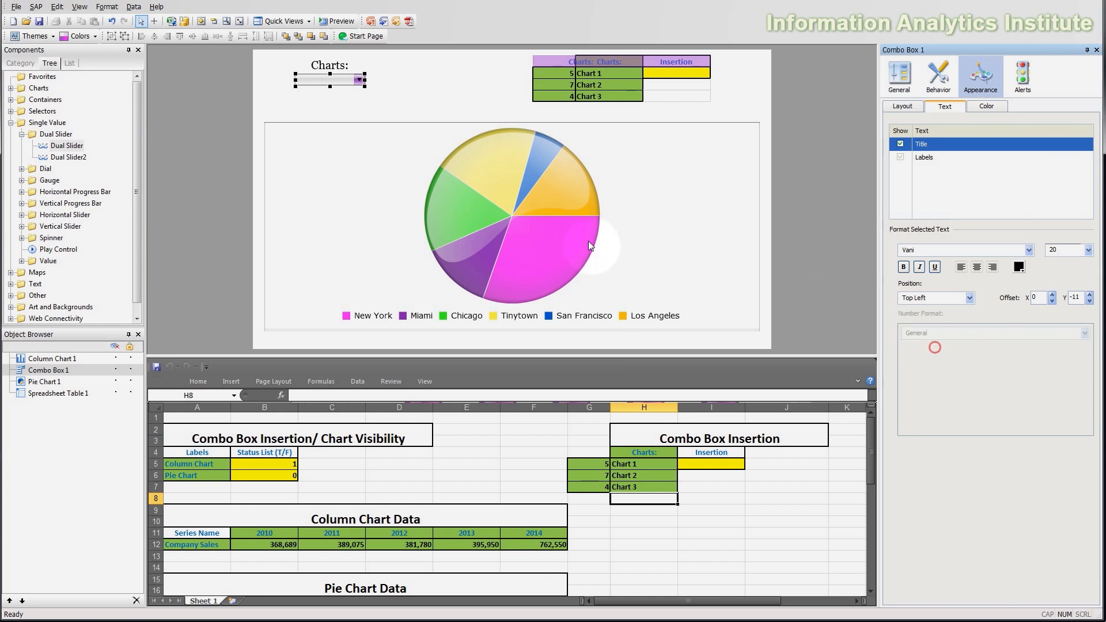
{"action": "left_click", "coordinate": [941, 299]}
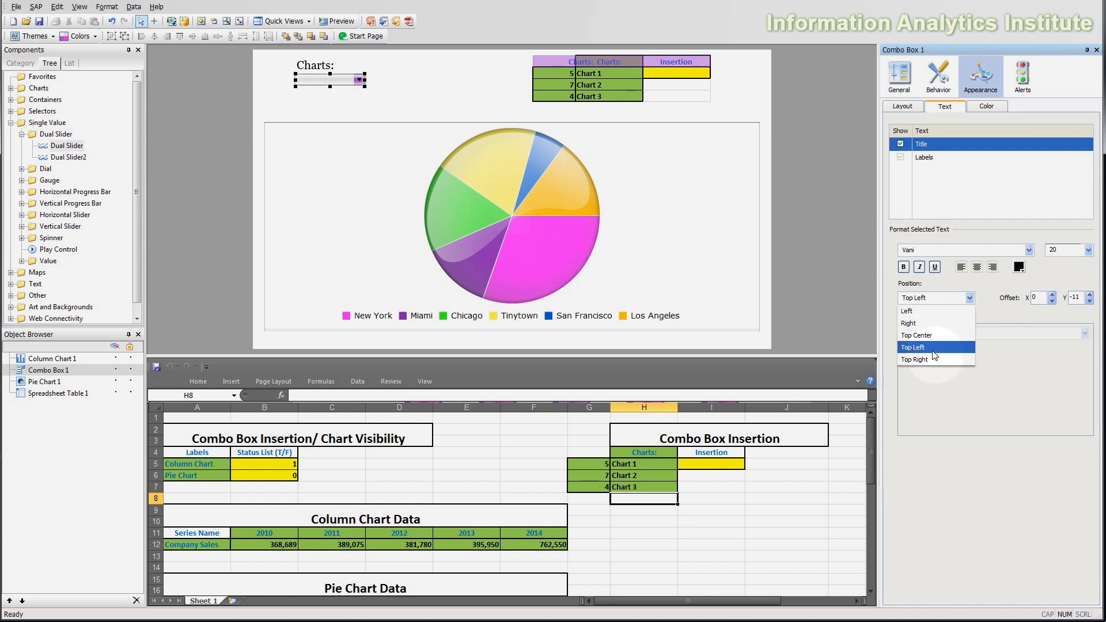
{"action": "left_click", "coordinate": [923, 312]}
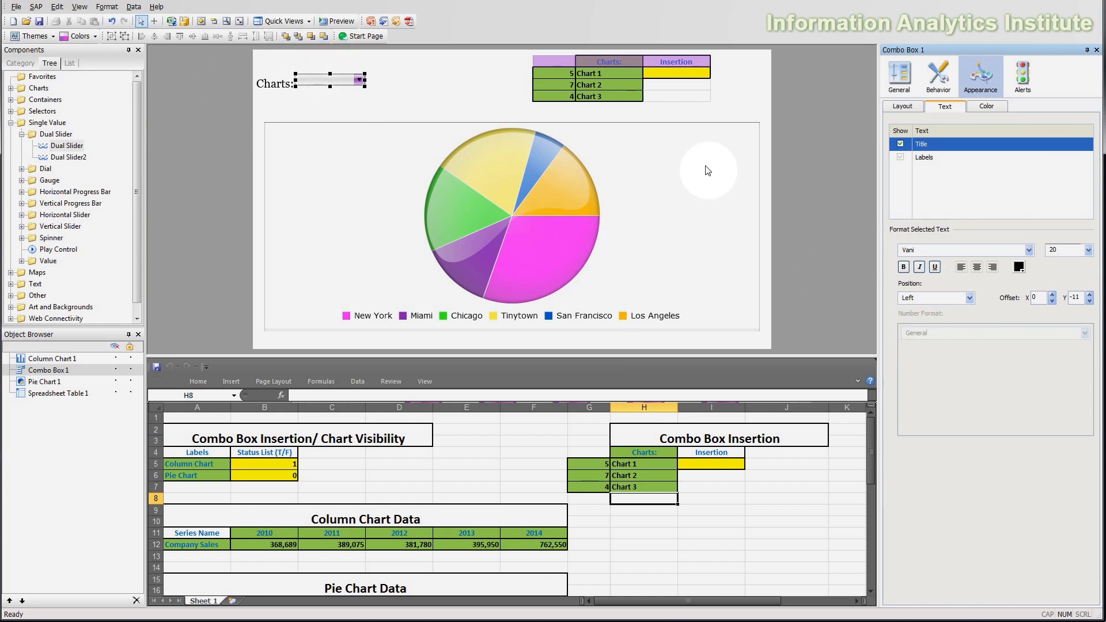
{"action": "left_click", "coordinate": [929, 298]}
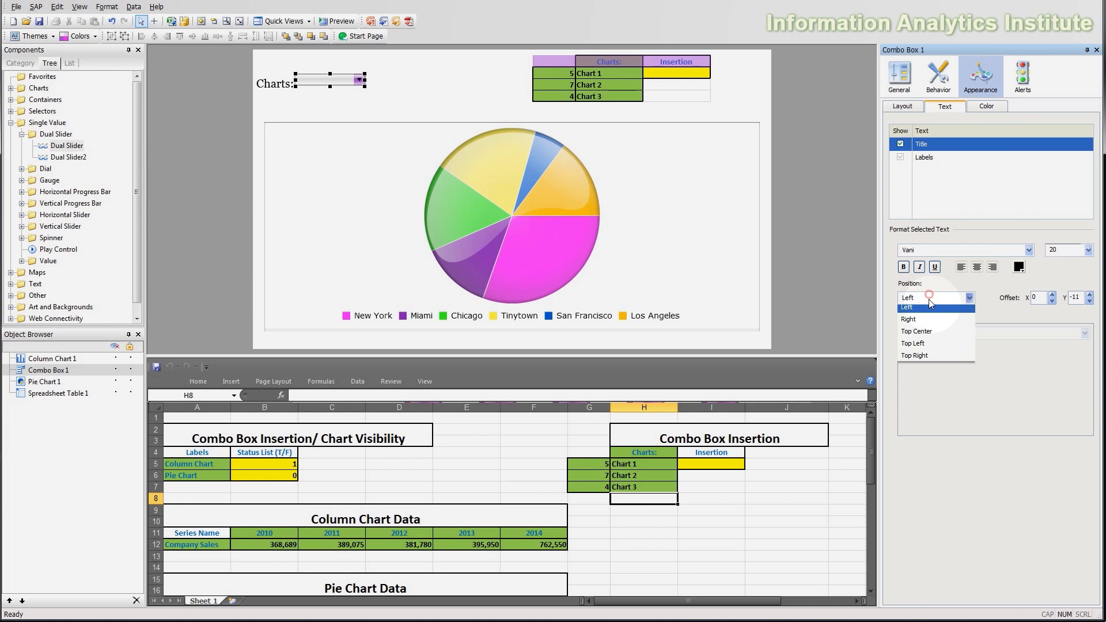
{"action": "left_click", "coordinate": [923, 336]}
Set the vertical offset of the combo box's title to -9 and hide the title
{"action": "left_click", "coordinate": [1090, 294]}
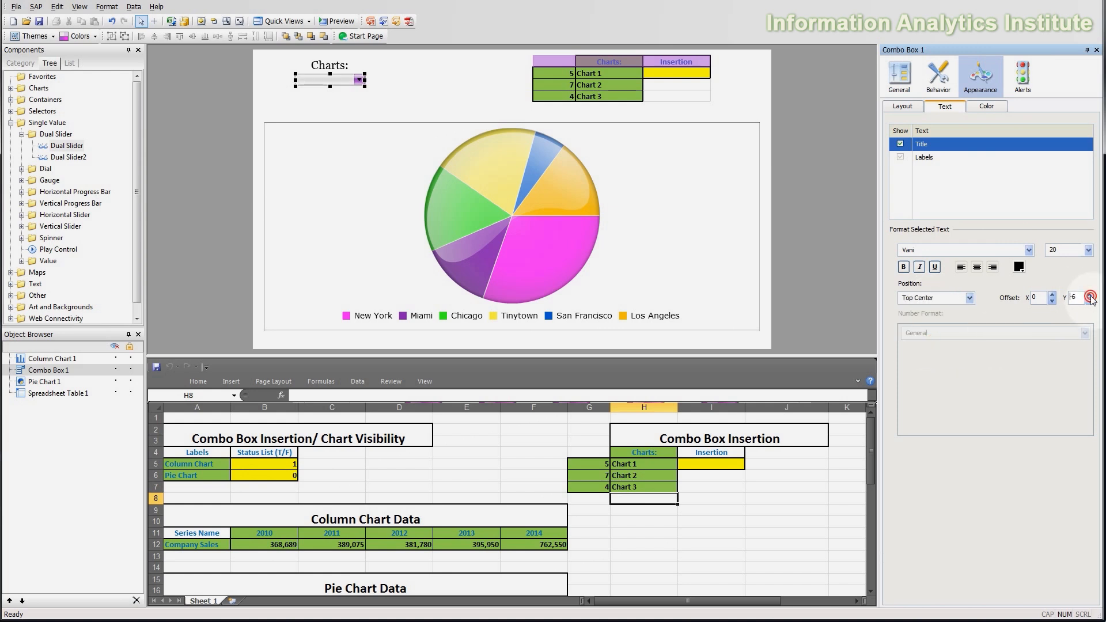
{"action": "left_click", "coordinate": [1090, 295]}
{"action": "left_click", "coordinate": [1090, 295]}
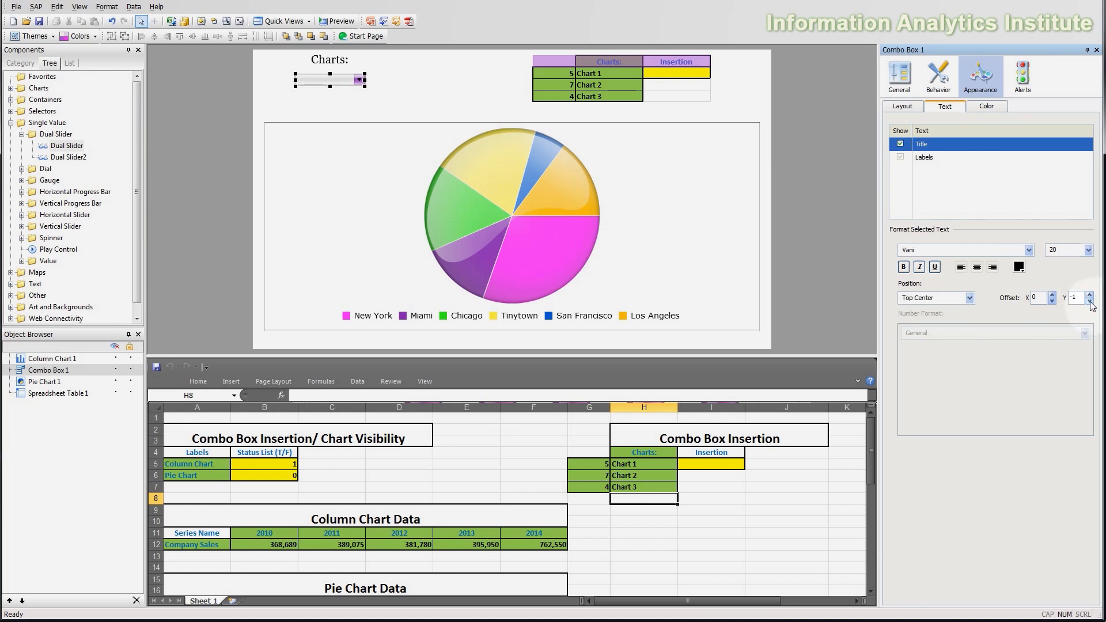
{"action": "left_click", "coordinate": [1090, 302]}
{"action": "left_click", "coordinate": [1090, 301]}
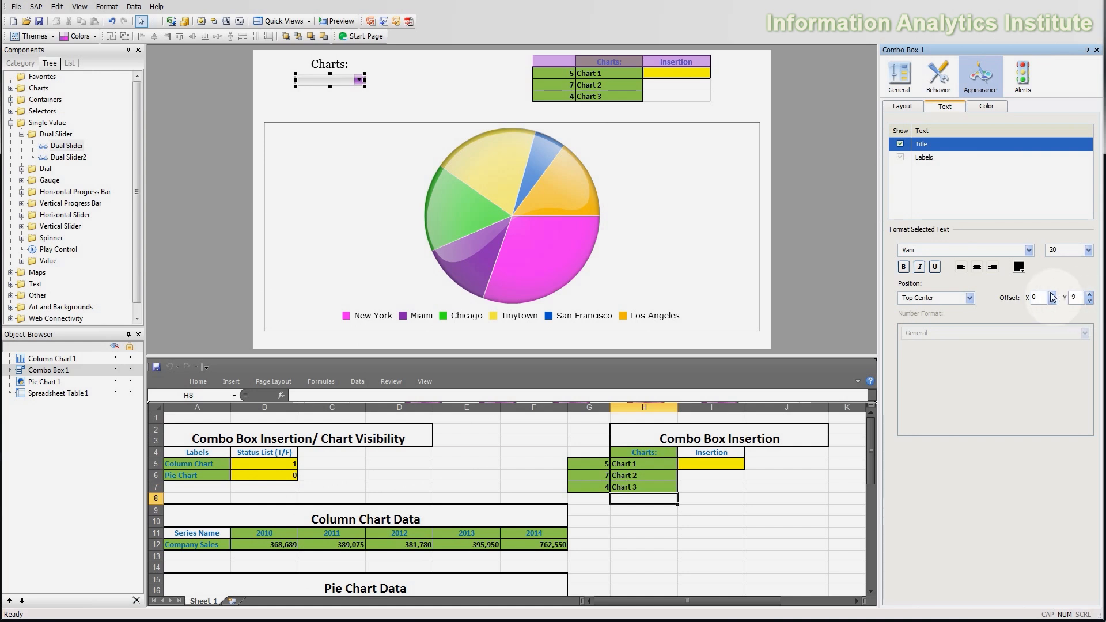
{"action": "left_click", "coordinate": [901, 144]}
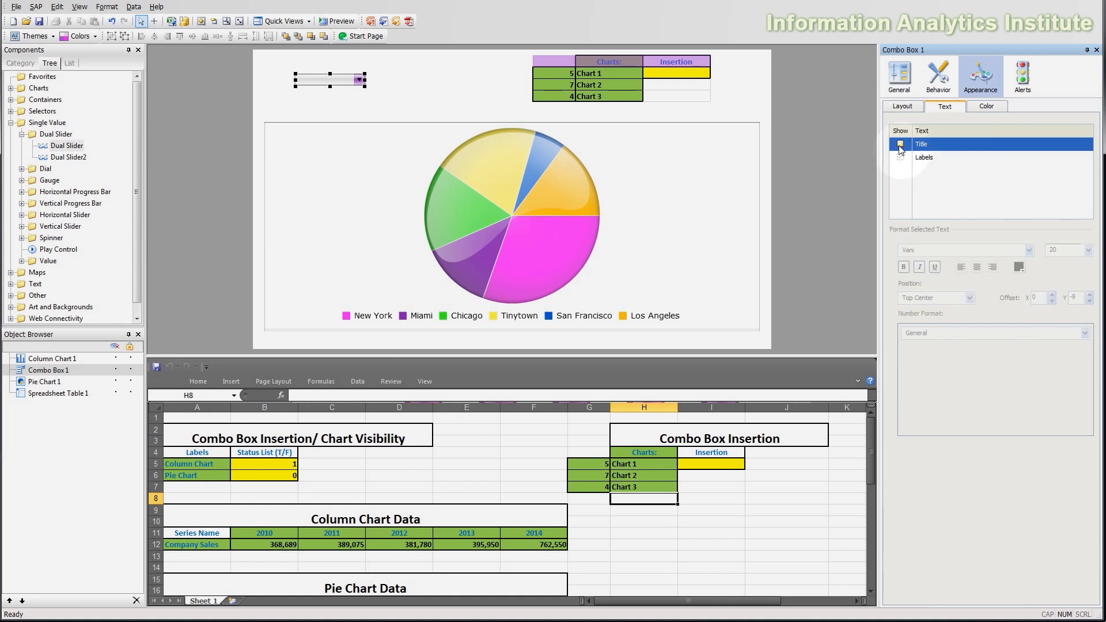
Try the Currency number format with a $ suffix on the combo box's labels
{"action": "left_click", "coordinate": [937, 161]}
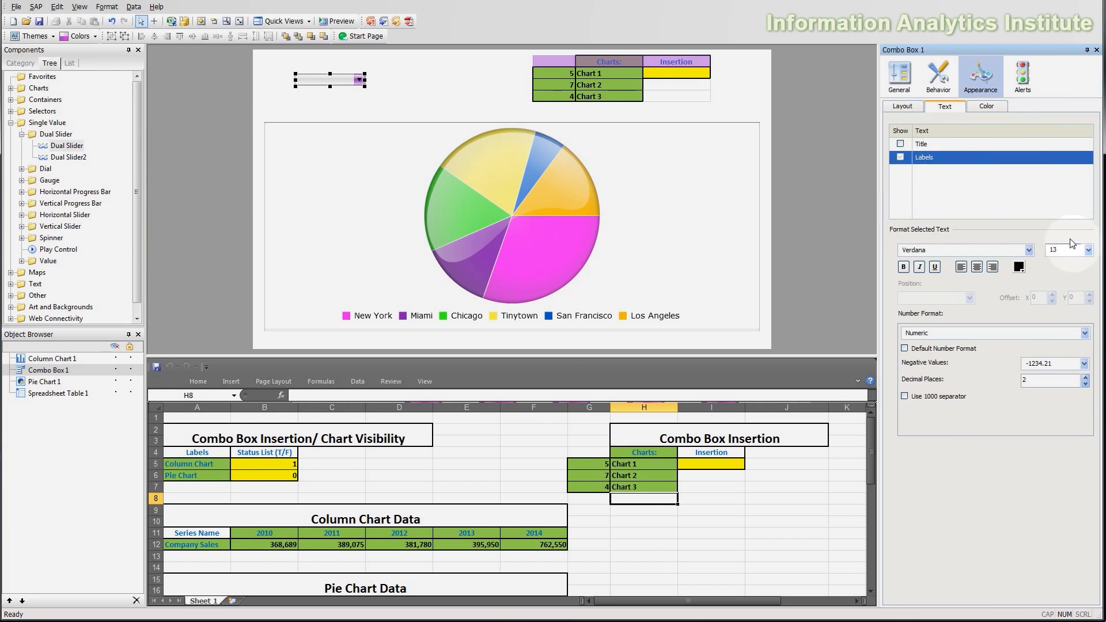
{"action": "left_click", "coordinate": [1029, 334]}
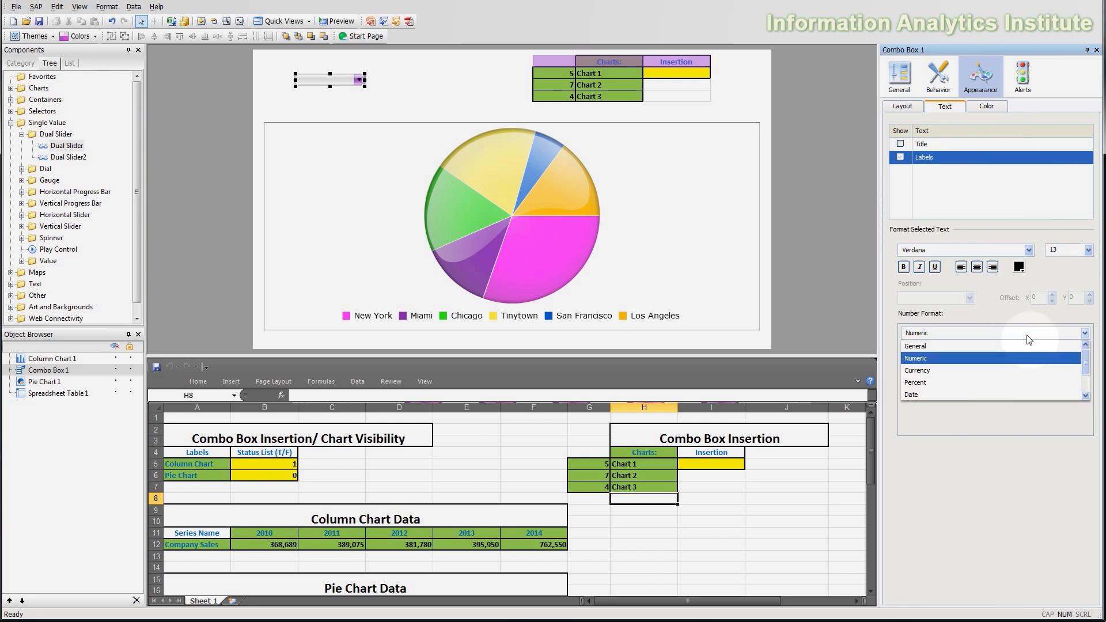
{"action": "left_click", "coordinate": [991, 371]}
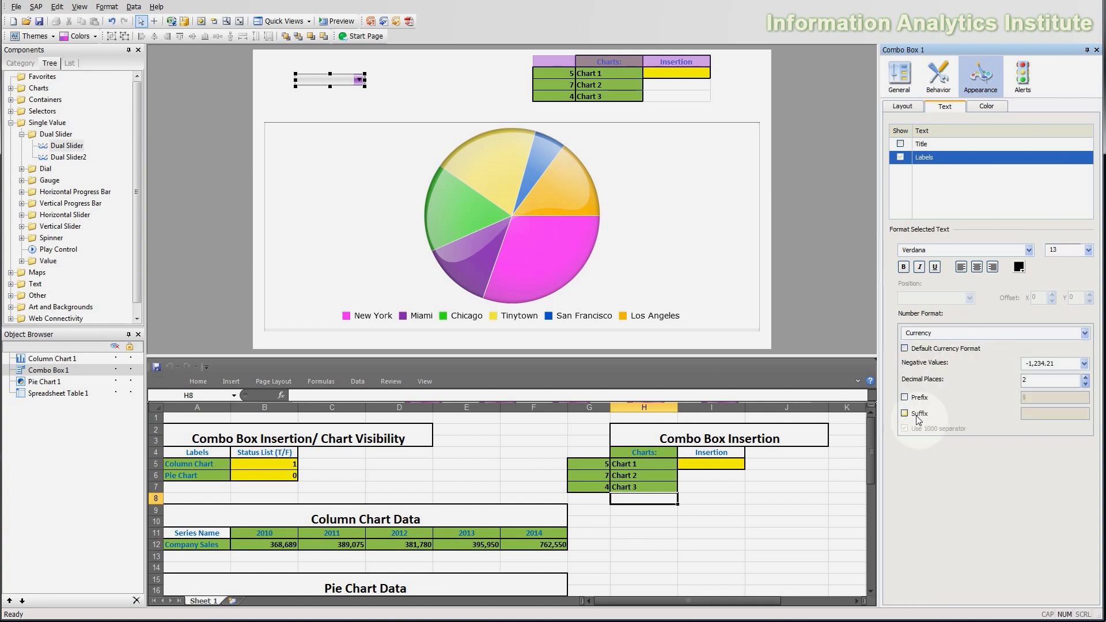
{"action": "left_click", "coordinate": [917, 416]}
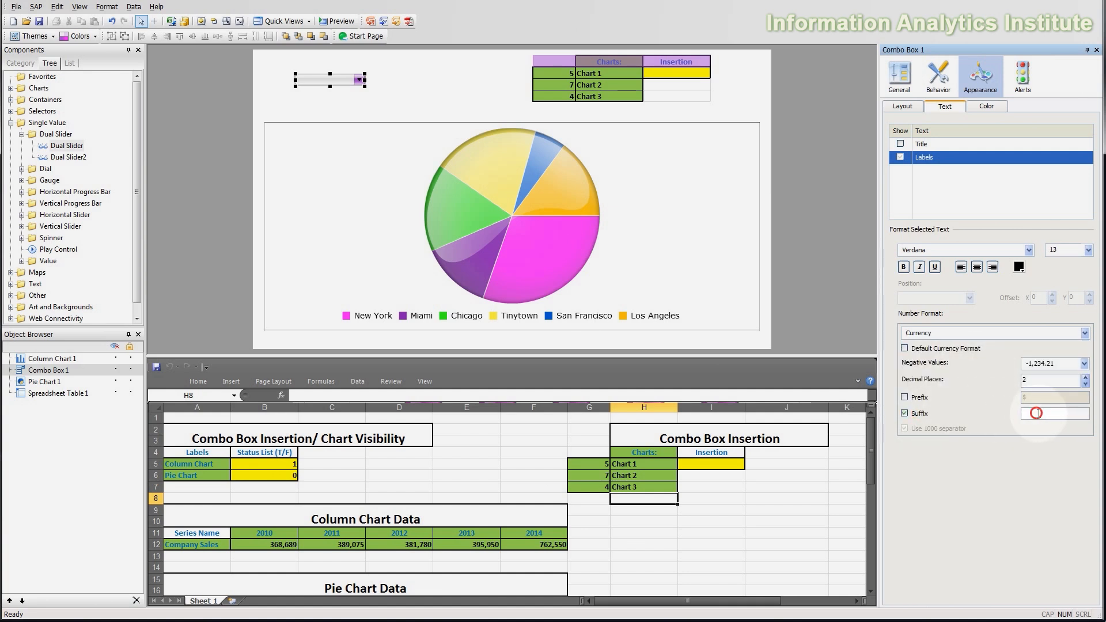
{"action": "left_click", "coordinate": [1038, 413]}
{"action": "type", "text": "$"}
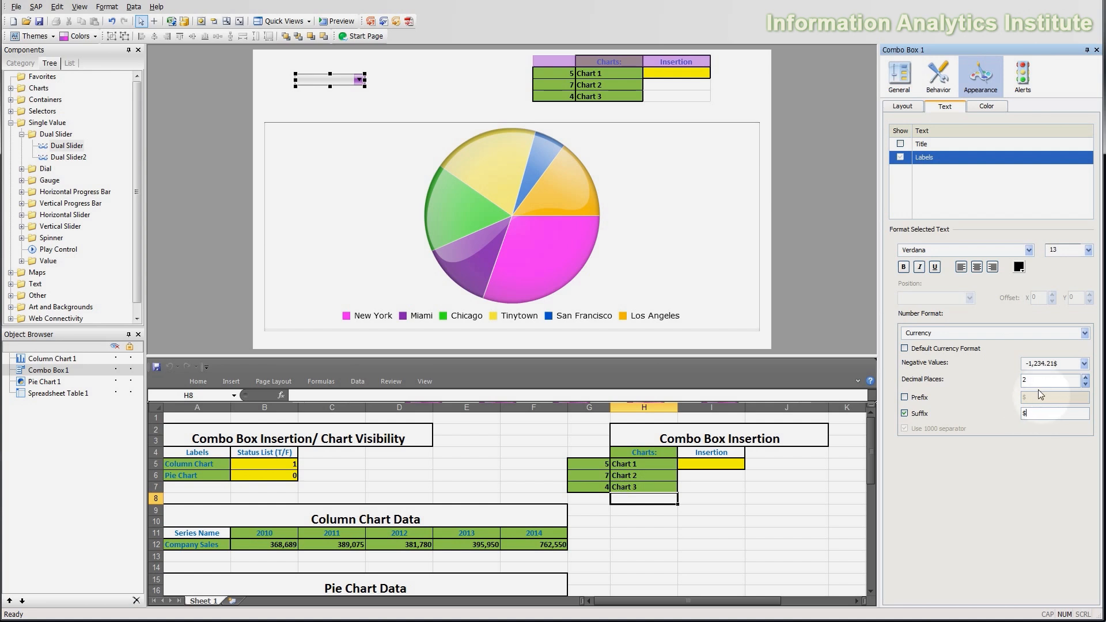
Try fewer decimal places on the labels' currency format, restore 2, remove the suffix and return the number format to Numeric
{"action": "left_click", "coordinate": [1084, 364]}
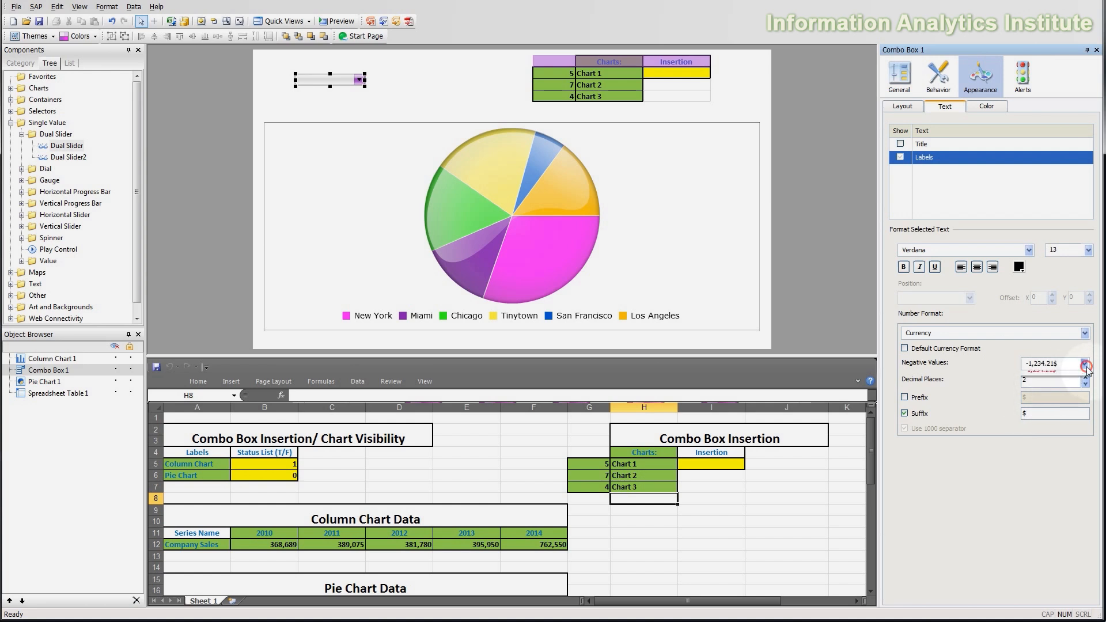
{"action": "left_click", "coordinate": [1084, 364]}
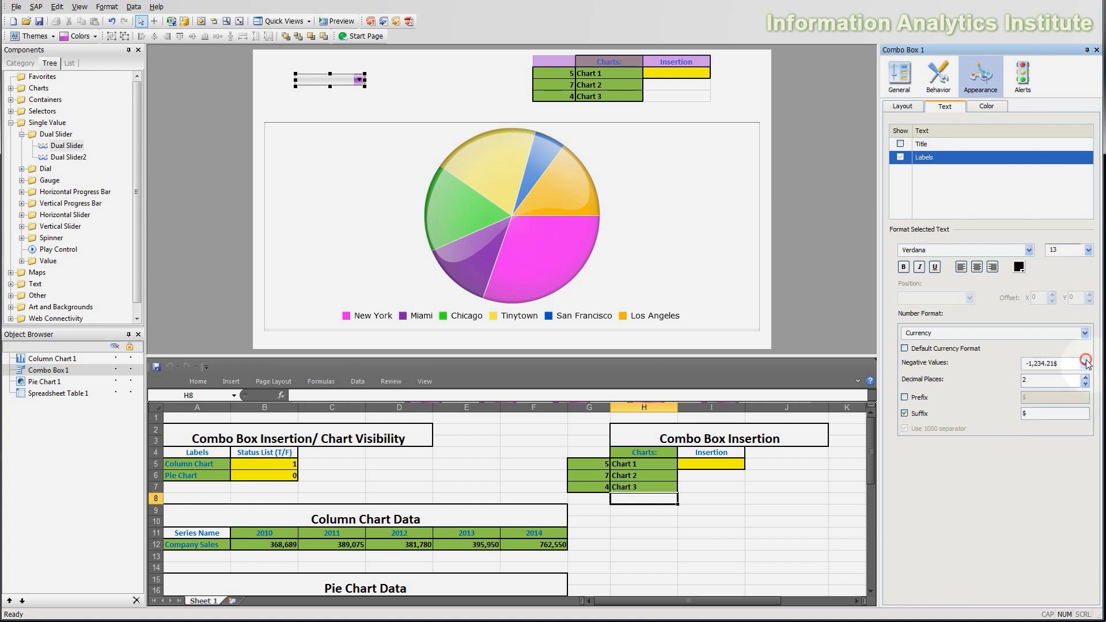
{"action": "left_click", "coordinate": [1084, 385]}
{"action": "left_click", "coordinate": [1084, 384]}
{"action": "left_click", "coordinate": [1085, 377]}
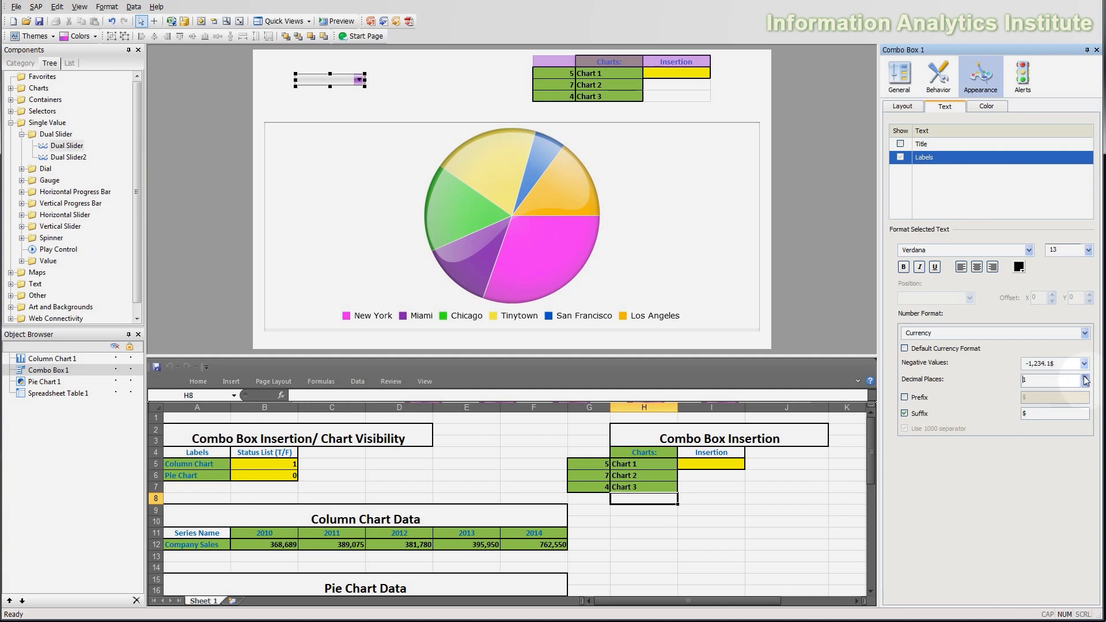
{"action": "left_click", "coordinate": [1084, 377]}
{"action": "left_click", "coordinate": [905, 414]}
{"action": "left_click", "coordinate": [952, 334]}
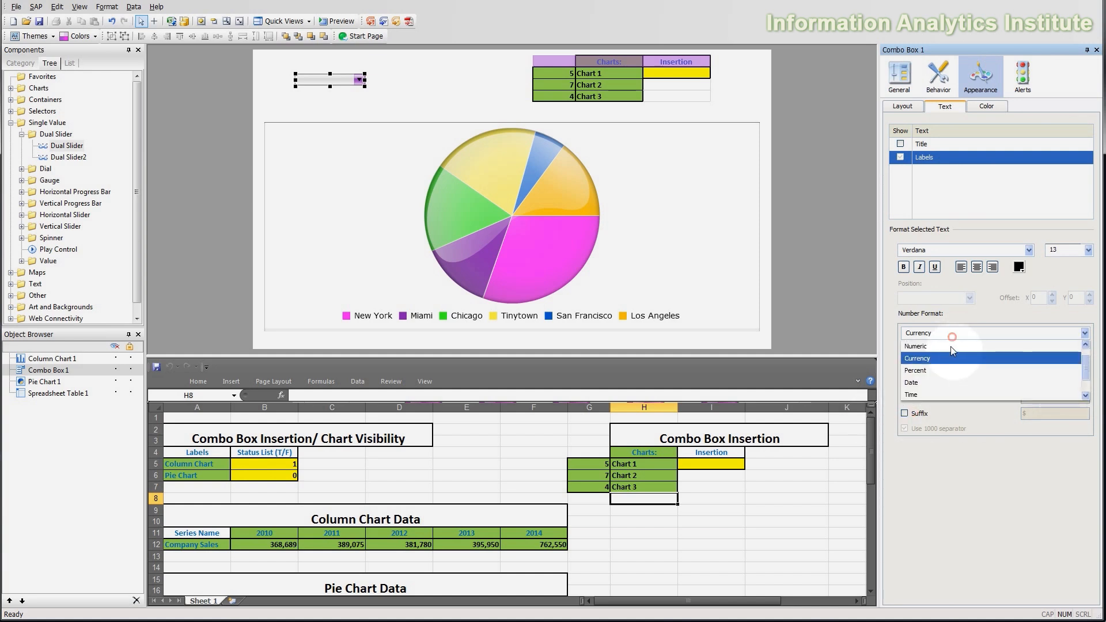
{"action": "left_click", "coordinate": [951, 347]}
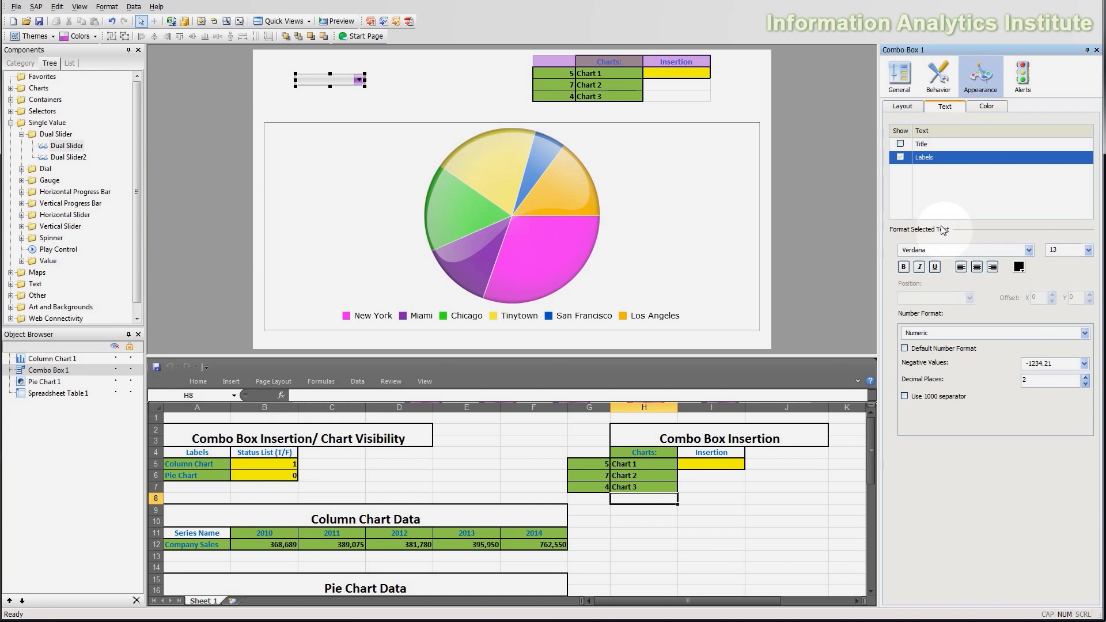
Review the combo box's color options and alert settings, and return to its general properties
{"action": "left_click", "coordinate": [986, 109]}
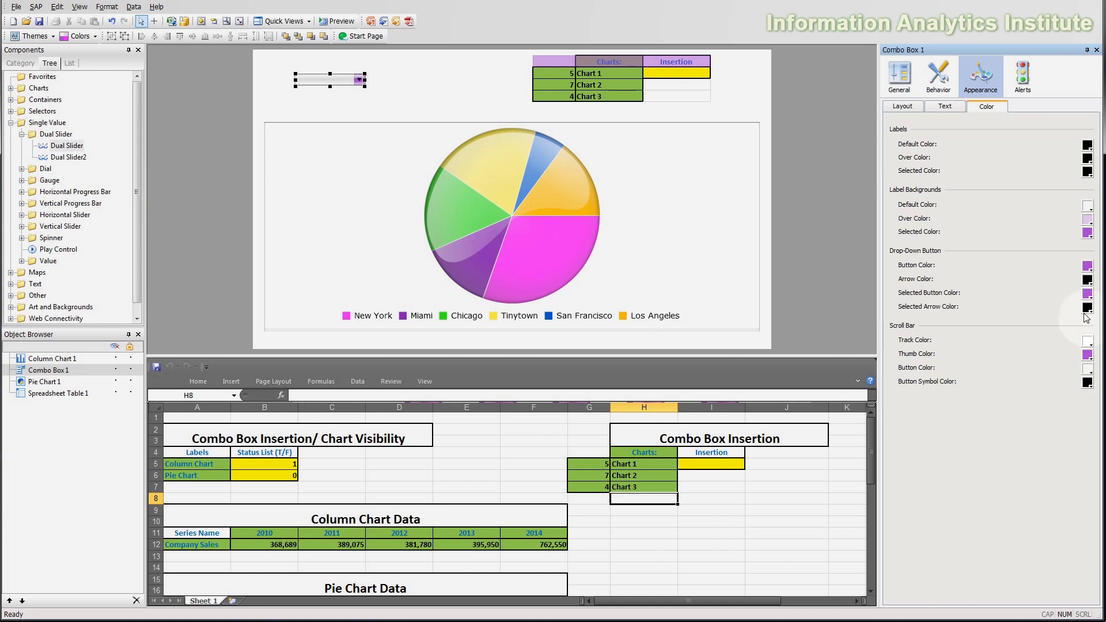
{"action": "left_click", "coordinate": [1022, 78]}
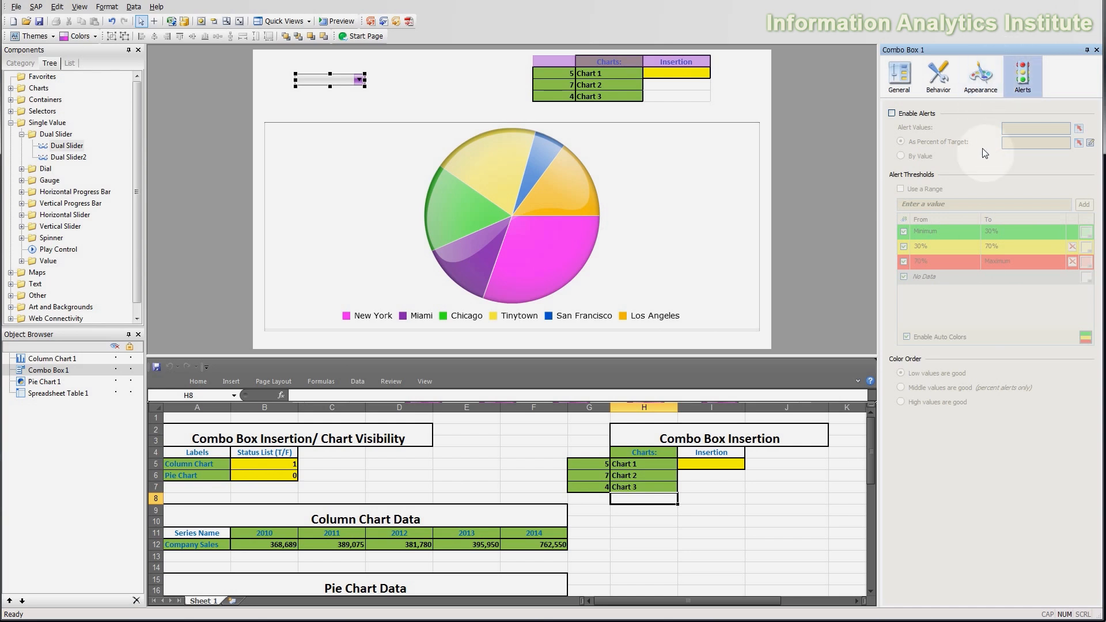
{"action": "left_click", "coordinate": [1034, 473]}
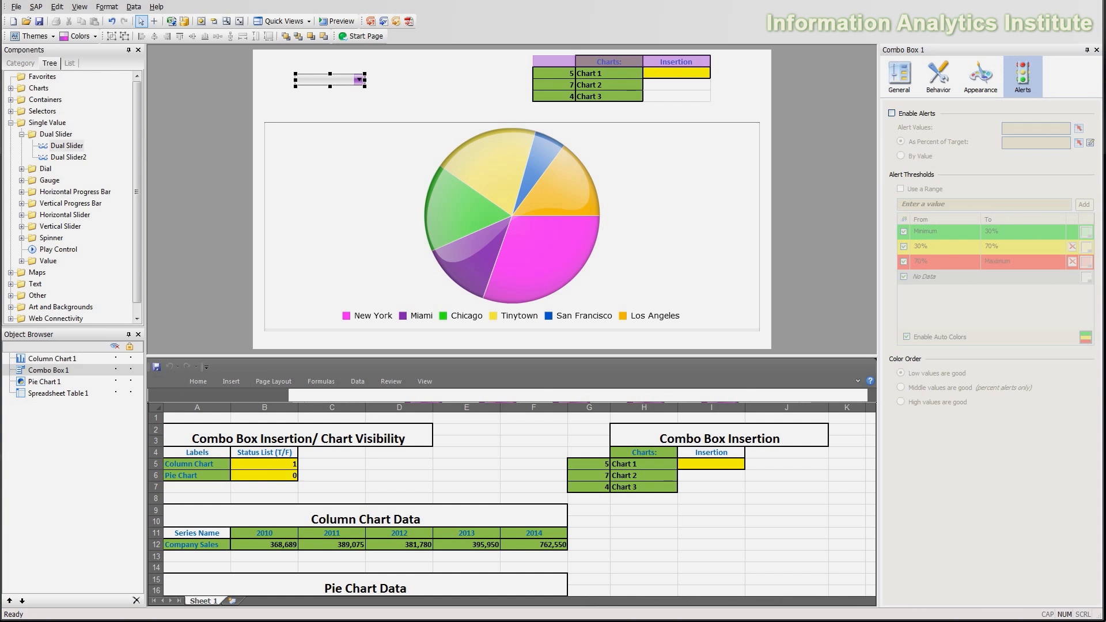
{"action": "left_click", "coordinate": [995, 504]}
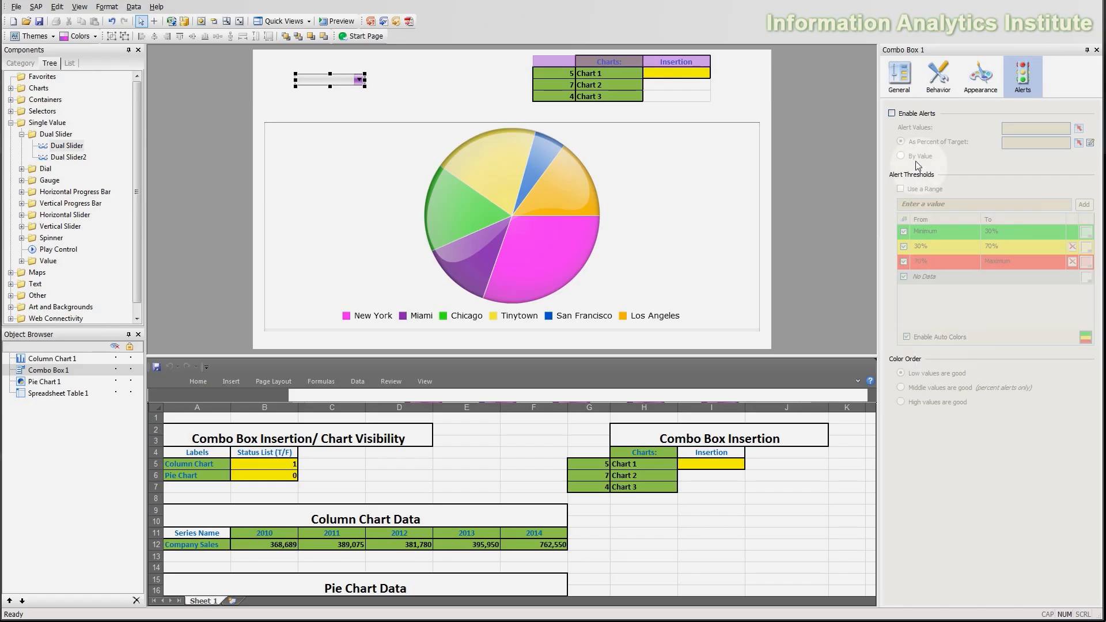
{"action": "left_click", "coordinate": [899, 75]}
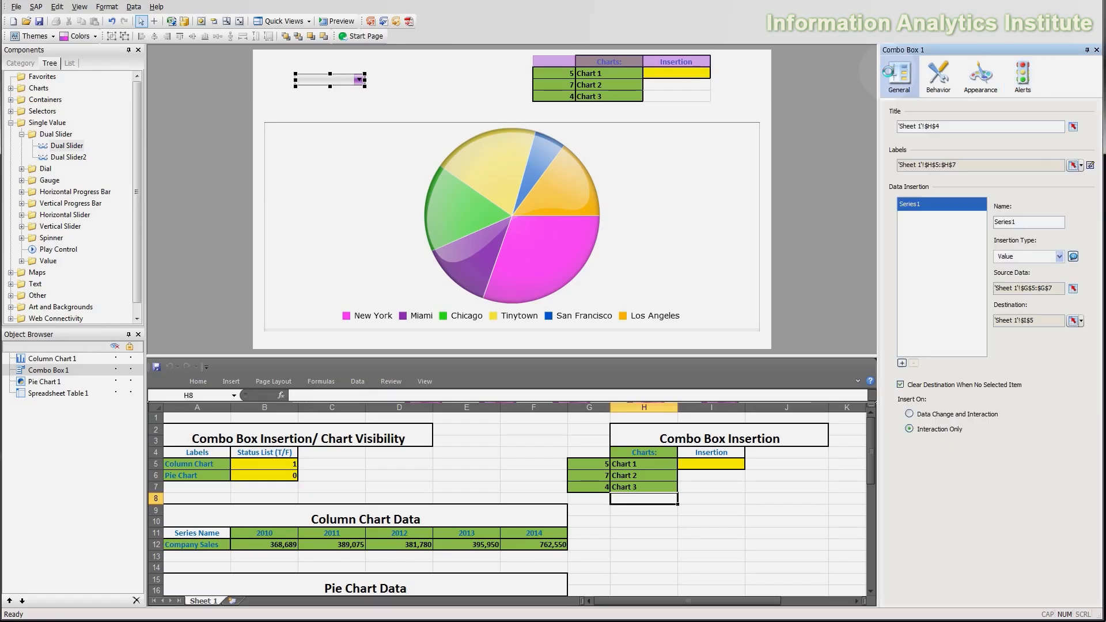
Replace the existing combo box and spreadsheet table with a new combo box above the pie chart
{"action": "left_click_drag", "start_coordinate": [729, 111], "coordinate": [257, 48]}
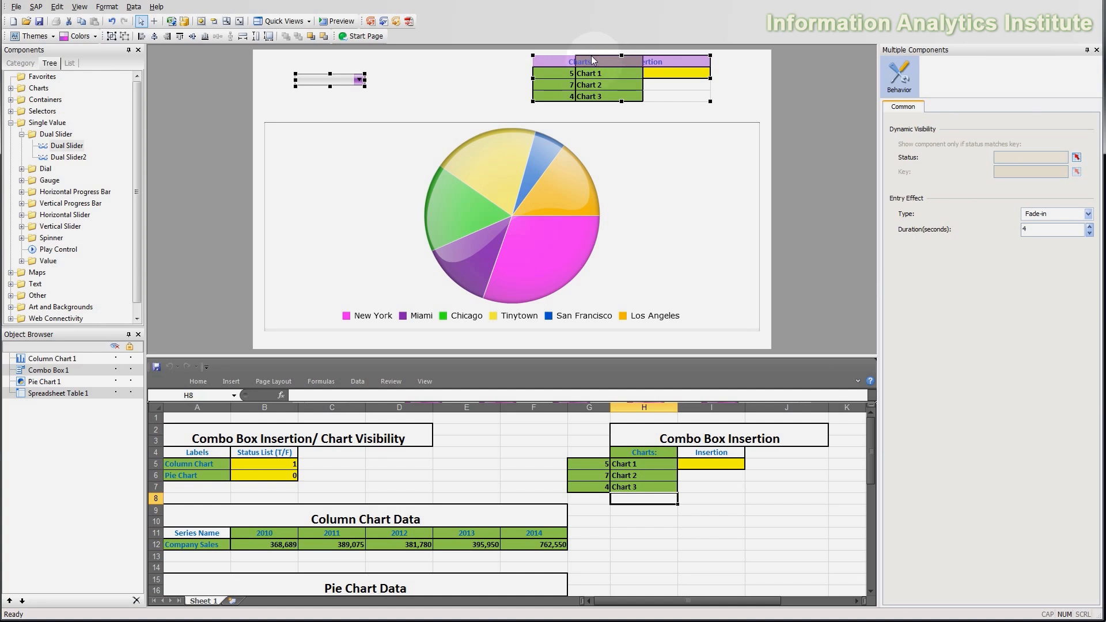
{"action": "key", "text": "Delete"}
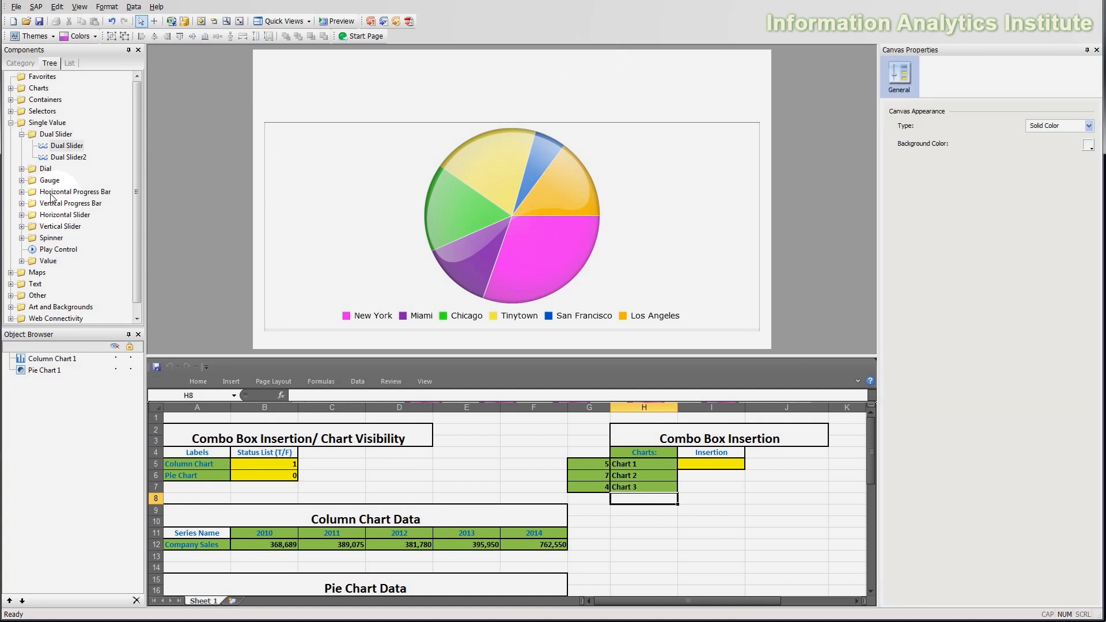
{"action": "left_click", "coordinate": [11, 123]}
{"action": "left_click", "coordinate": [11, 111]}
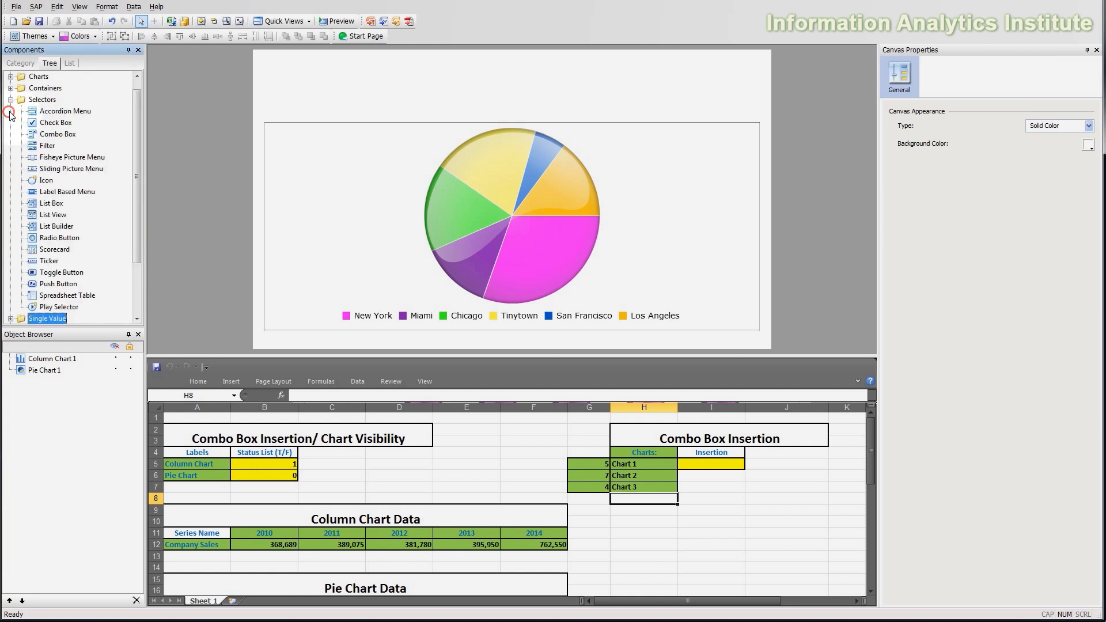
{"action": "left_click_drag", "start_coordinate": [51, 133], "coordinate": [379, 71]}
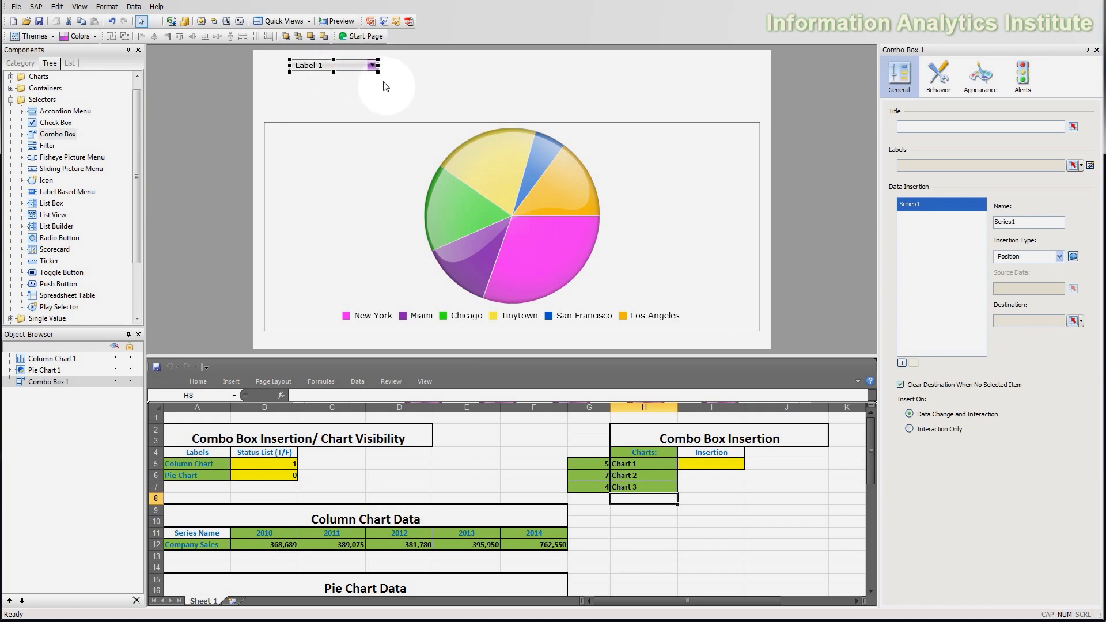
{"action": "left_click", "coordinate": [383, 81]}
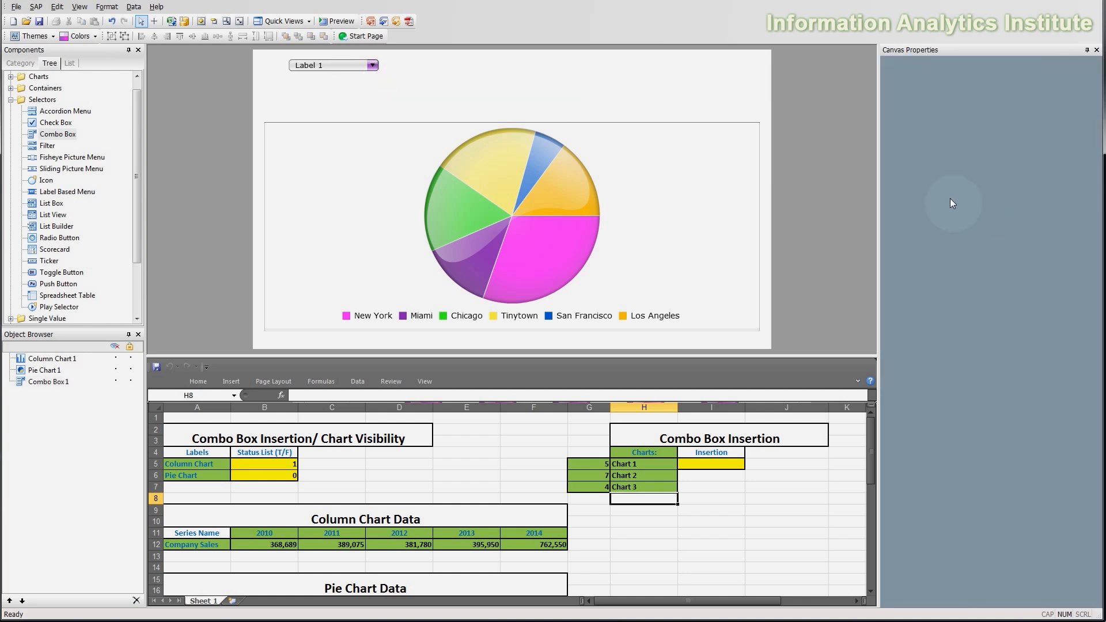
Link the new combo box's labels to the Column Chart and Pie Chart cells, 'Sheet 1'!$A$5:$A$6
{"action": "left_click", "coordinate": [373, 67]}
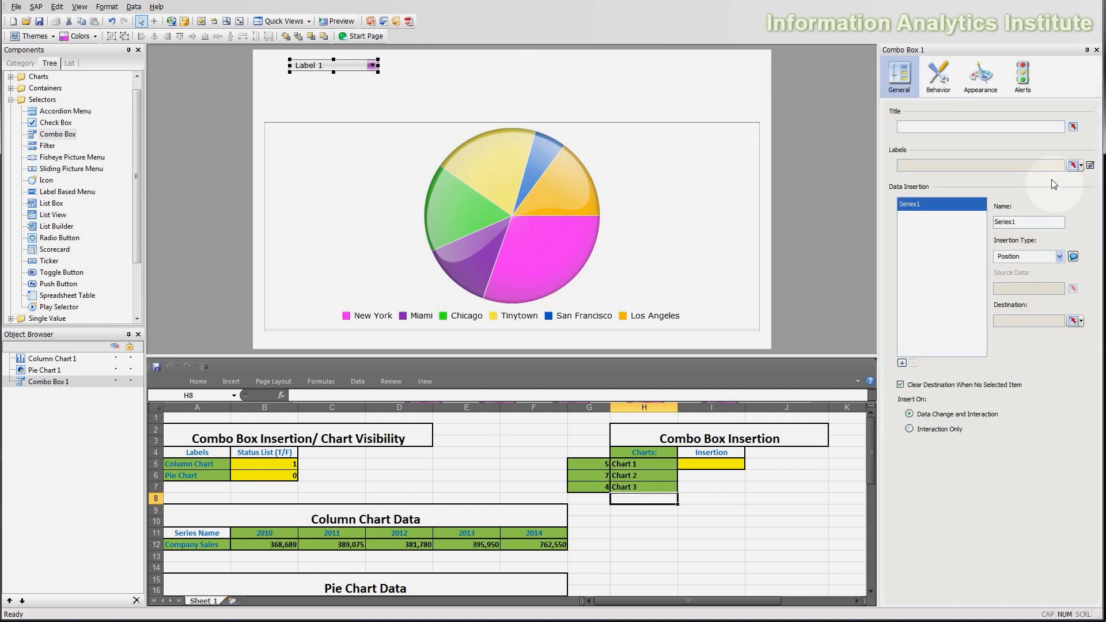
{"action": "left_click", "coordinate": [1074, 165]}
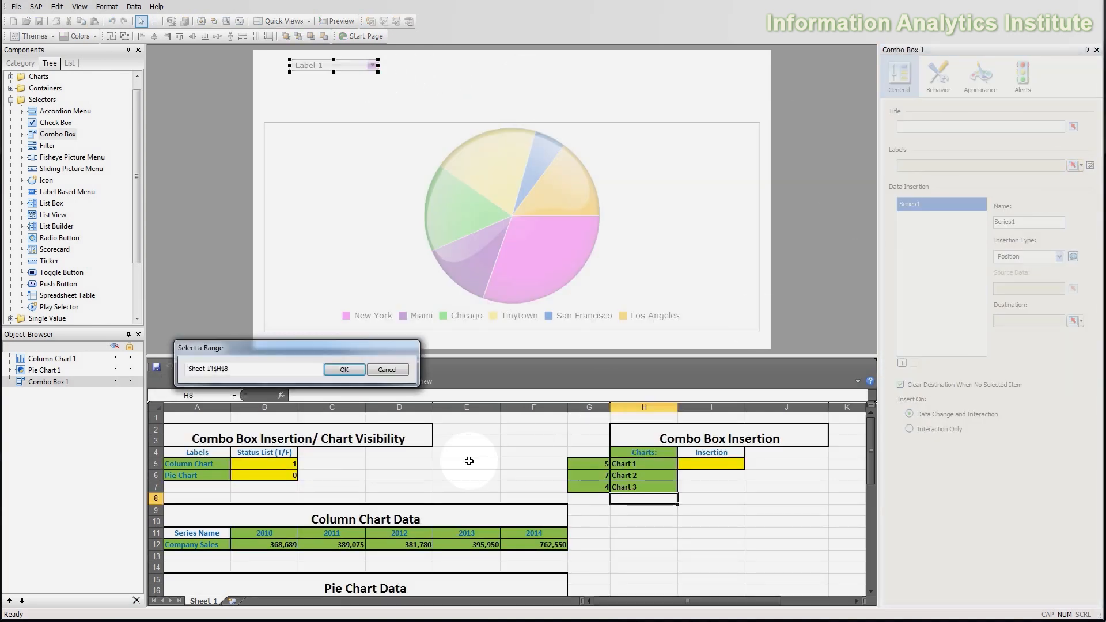
{"action": "left_click", "coordinate": [281, 530]}
{"action": "scroll", "coordinate": [280, 531], "scroll_direction": "down", "scroll_amount": 5}
{"action": "scroll", "coordinate": [280, 531], "scroll_direction": "up", "scroll_amount": 5}
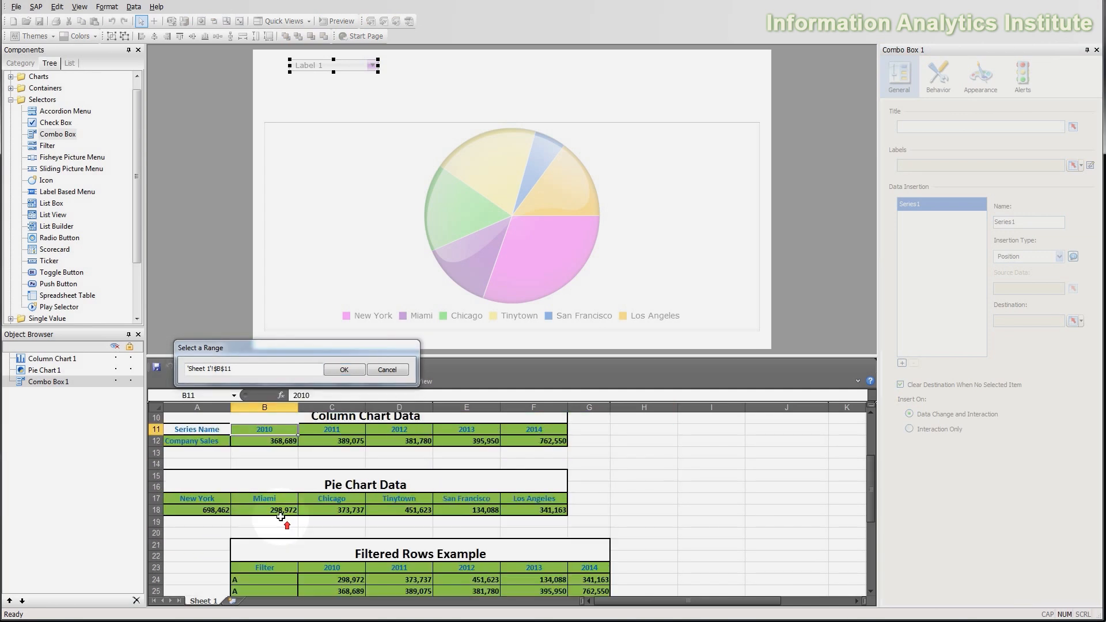
{"action": "left_click_drag", "start_coordinate": [215, 464], "coordinate": [214, 477]}
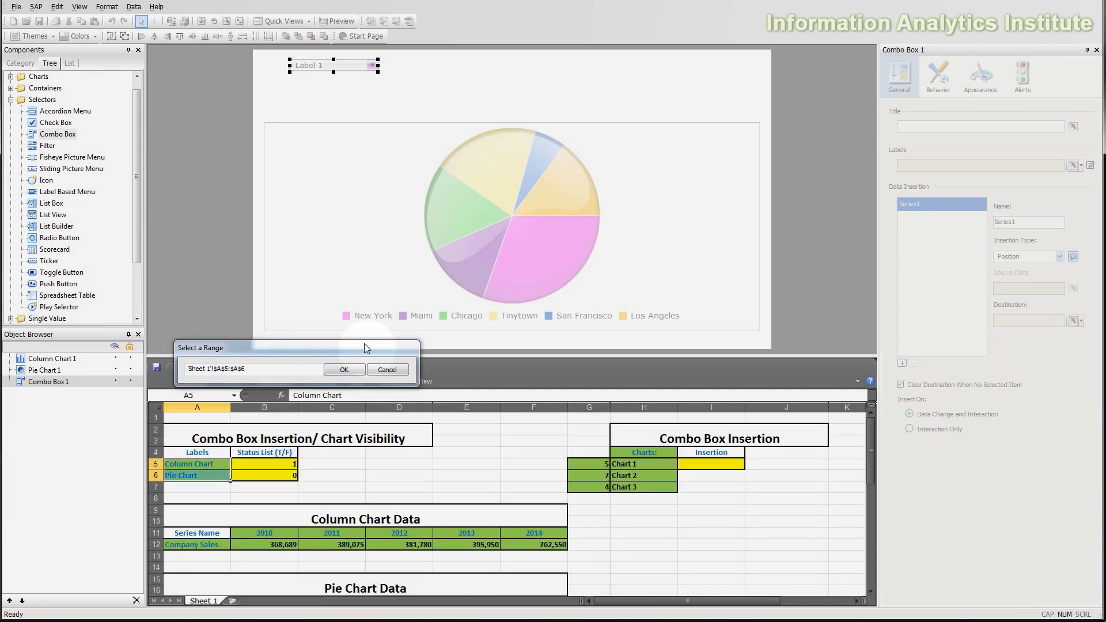
{"action": "left_click", "coordinate": [344, 370]}
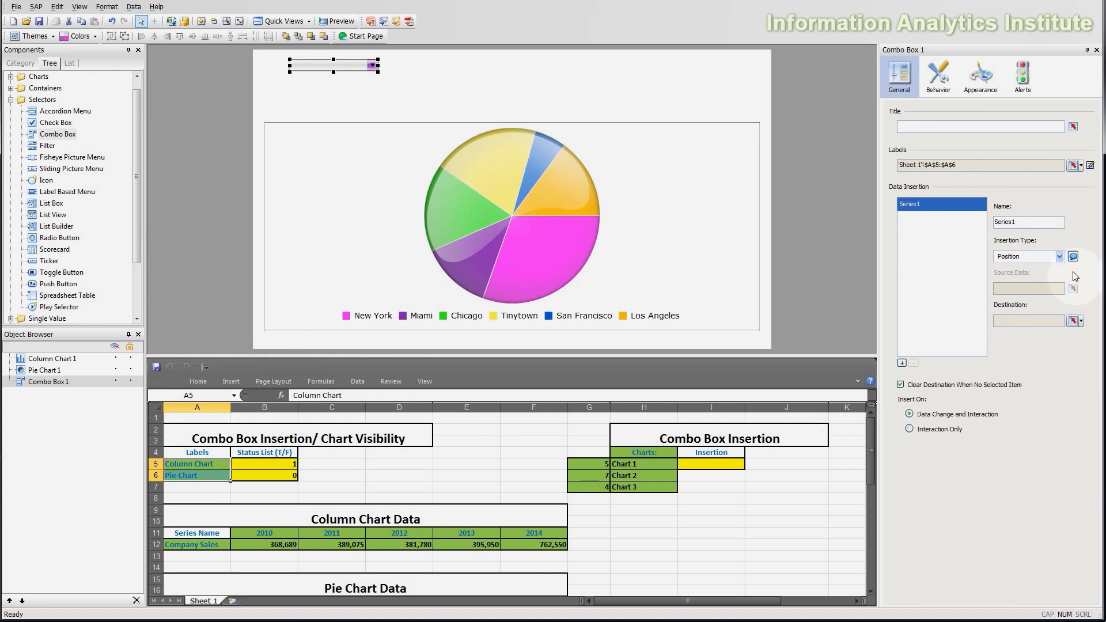
Set the combo box's insertion type to Status List with the destination 'Sheet 1'!$B$5:$B$6
{"action": "left_click", "coordinate": [1059, 257]}
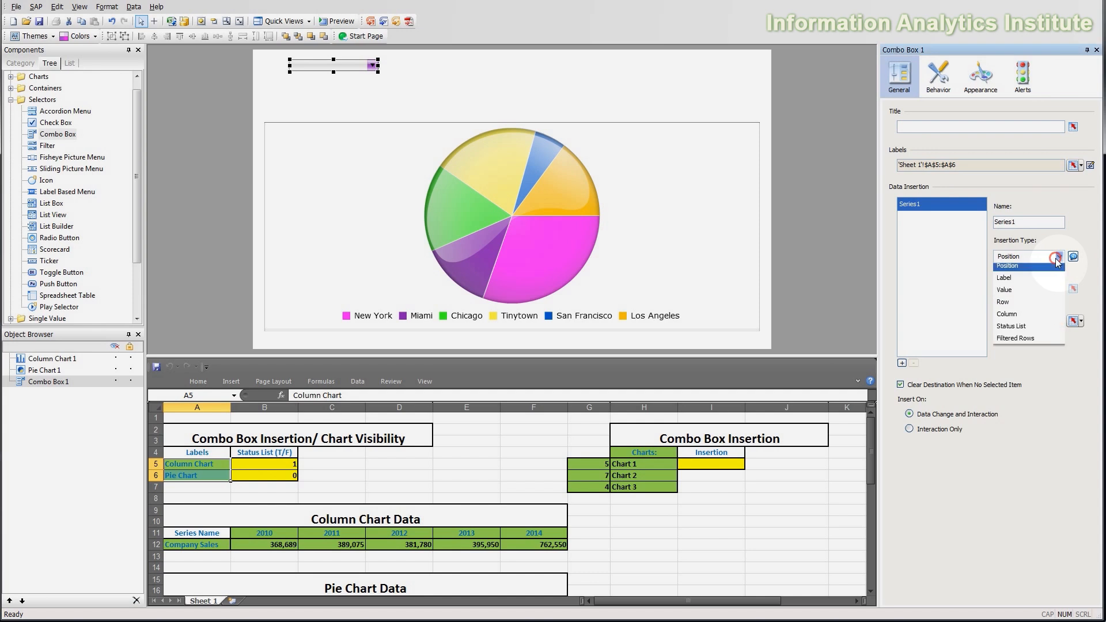
{"action": "left_click", "coordinate": [1037, 330]}
{"action": "left_click_drag", "start_coordinate": [269, 466], "coordinate": [276, 479]}
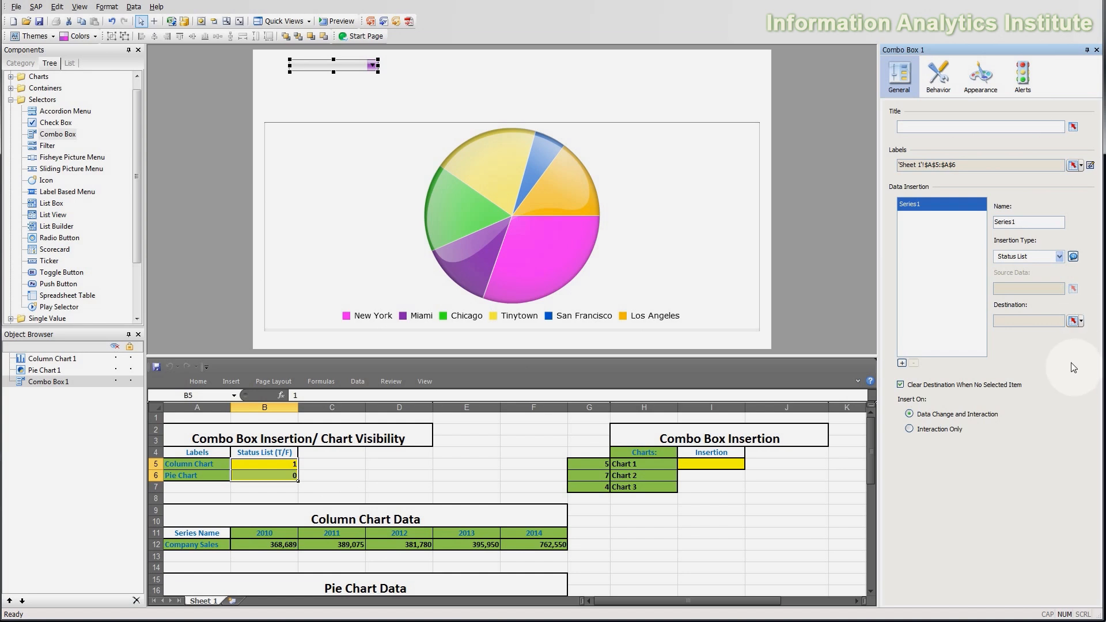
{"action": "left_click", "coordinate": [1073, 320]}
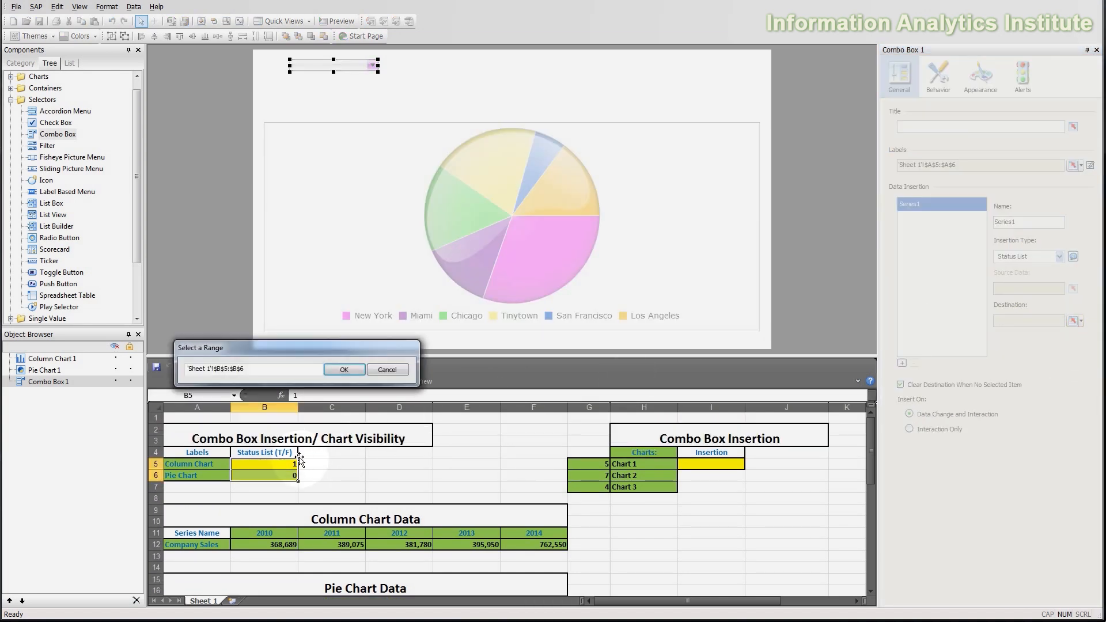
{"action": "left_click", "coordinate": [350, 371]}
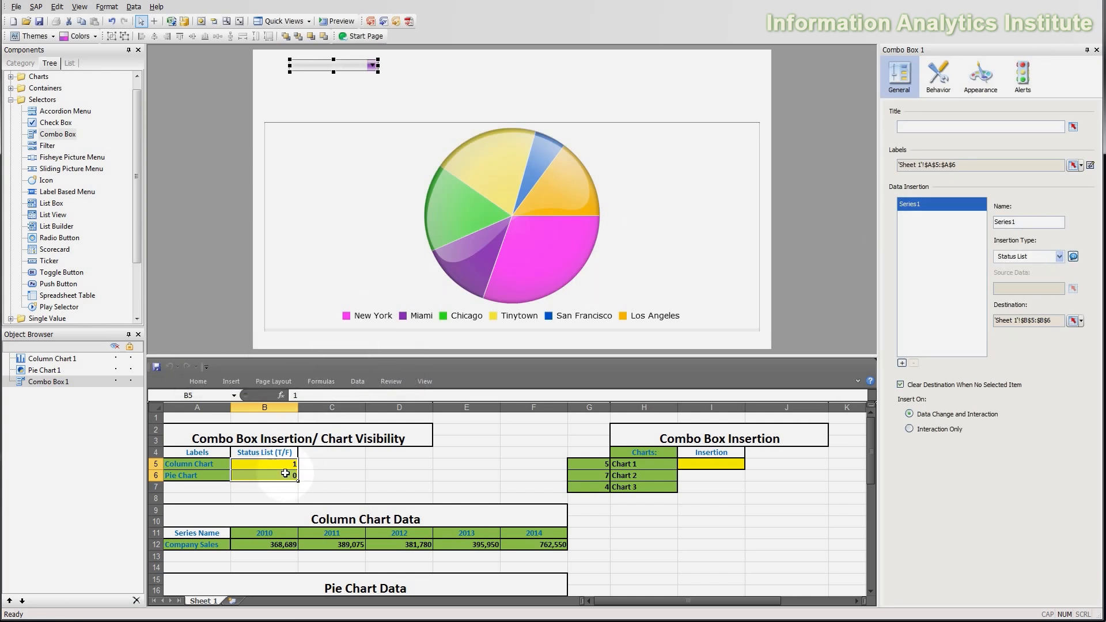
{"action": "left_click_drag", "start_coordinate": [285, 467], "coordinate": [285, 478]}
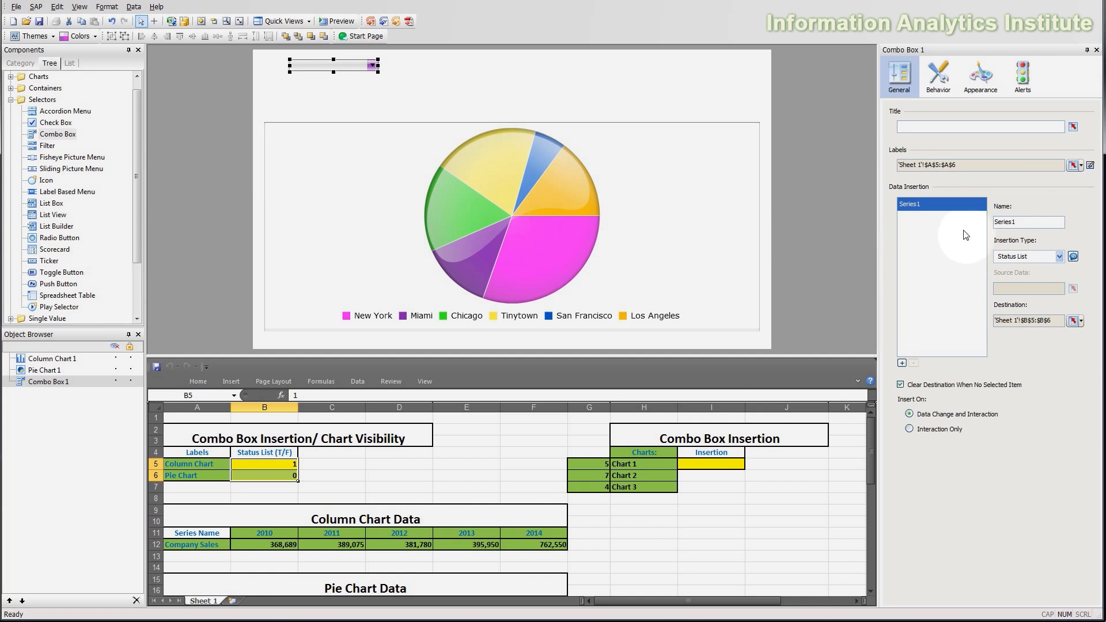
Set the combo box's selected item type to Position with item 1
{"action": "left_click", "coordinate": [944, 79]}
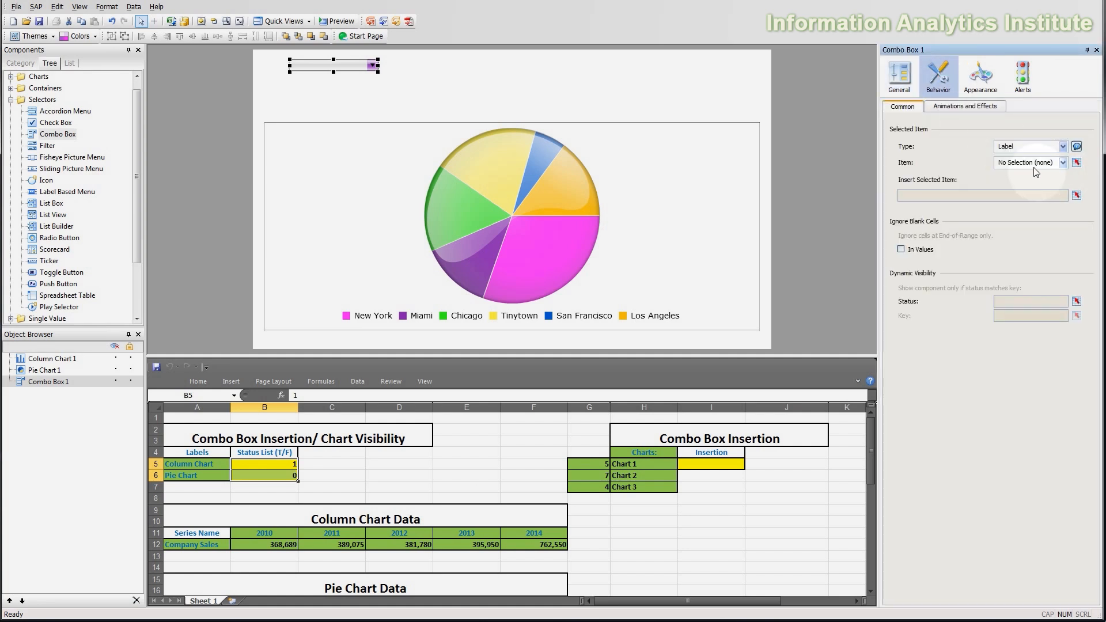
{"action": "left_click", "coordinate": [1030, 144]}
{"action": "left_click", "coordinate": [1031, 144]}
{"action": "left_click", "coordinate": [1031, 145]}
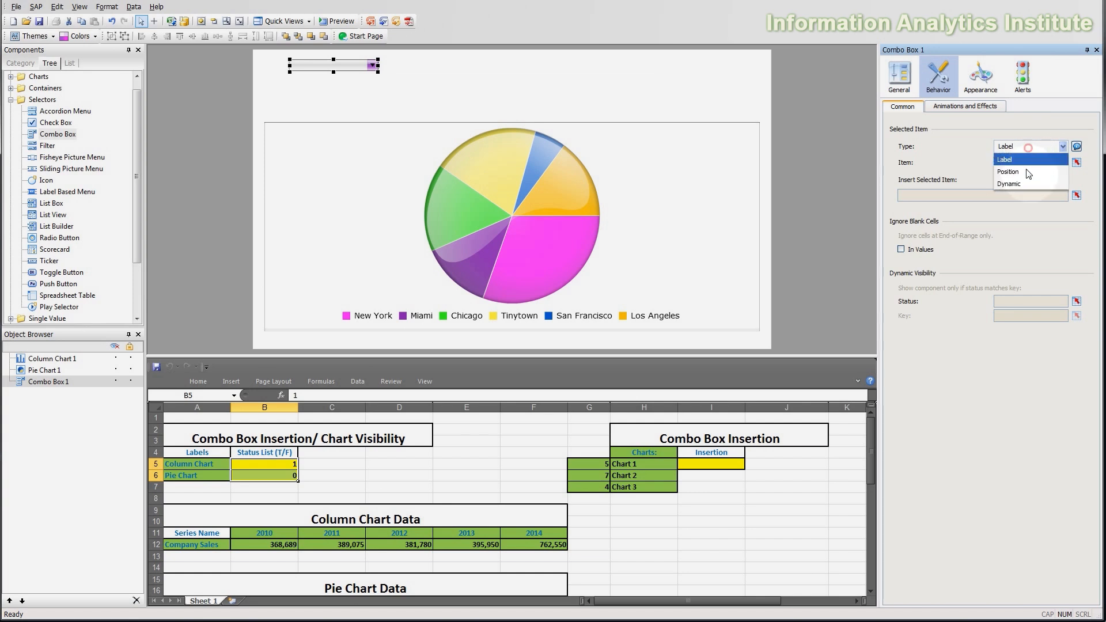
{"action": "left_click", "coordinate": [1014, 164]}
{"action": "left_click", "coordinate": [1032, 162]}
{"action": "left_click", "coordinate": [1014, 180]}
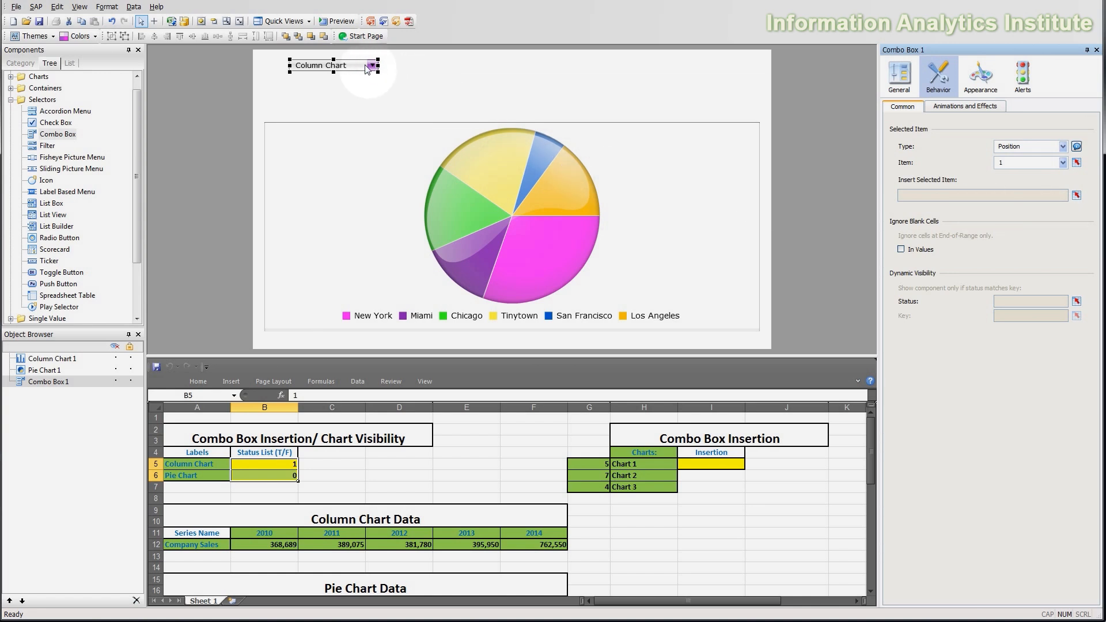
Widen the combo box slightly and set its number of displayed labels to 2
{"action": "left_click_drag", "start_coordinate": [367, 70], "coordinate": [390, 71]}
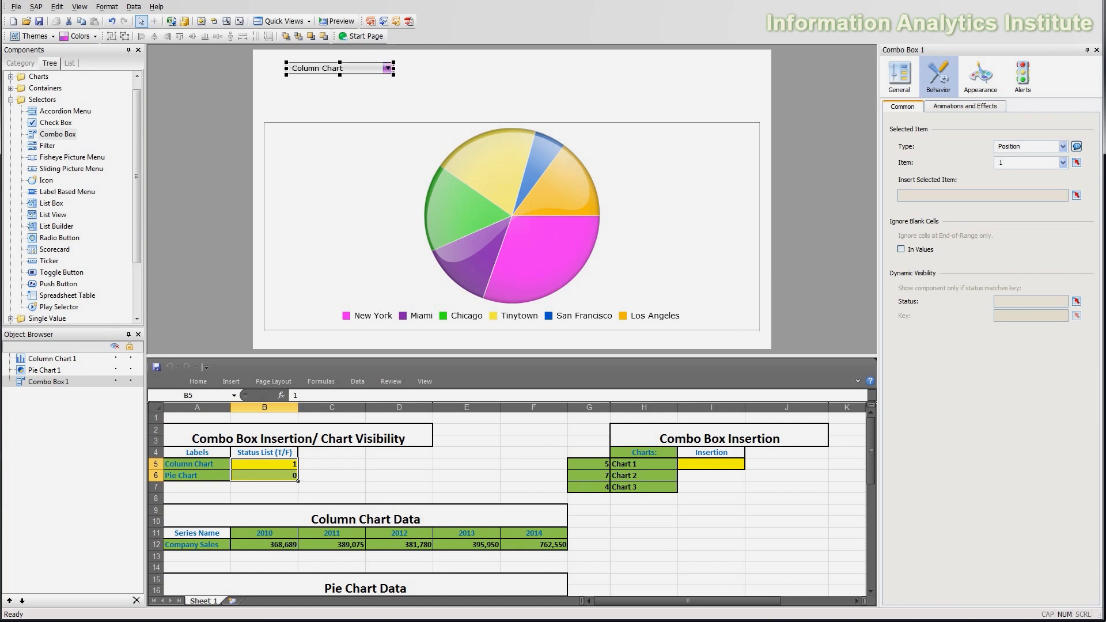
{"action": "left_click", "coordinate": [897, 87]}
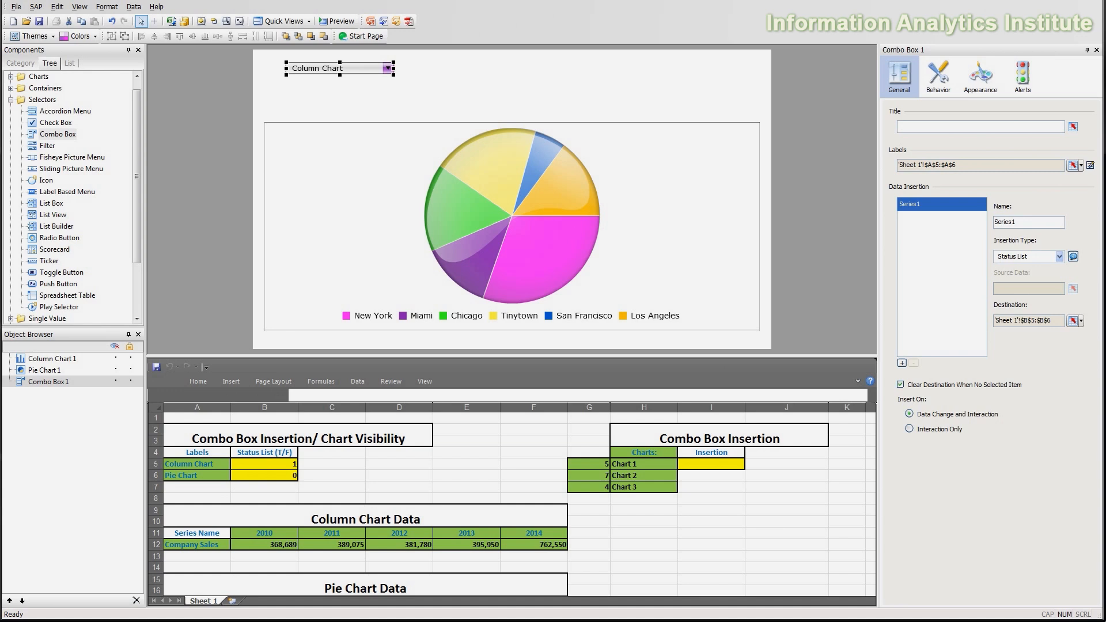
{"action": "left_click", "coordinate": [948, 76]}
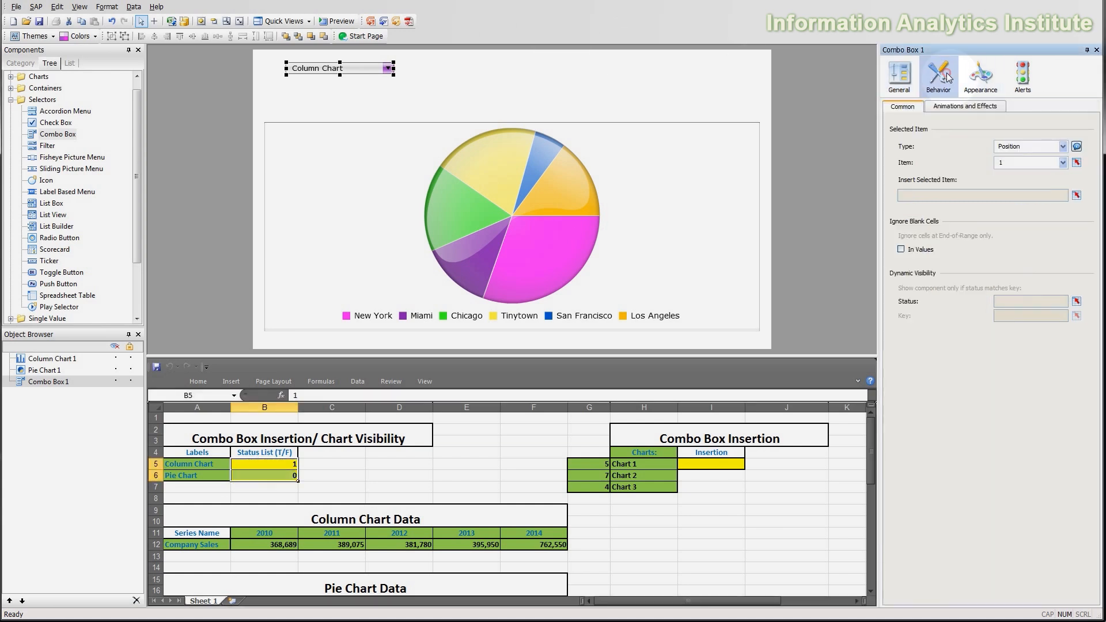
{"action": "left_click", "coordinate": [981, 75]}
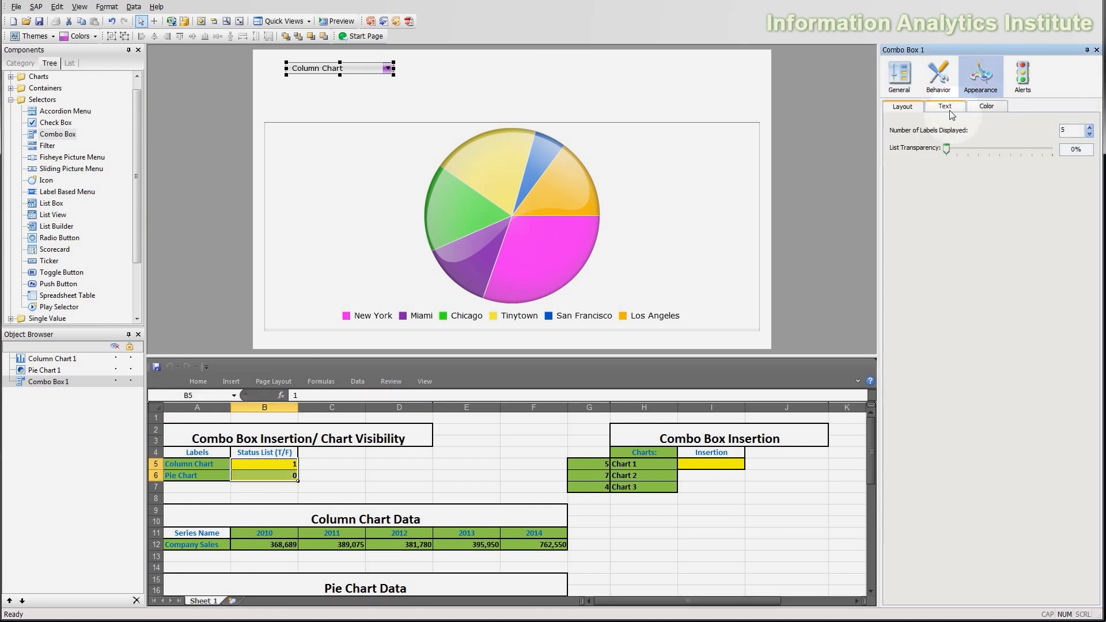
{"action": "left_click", "coordinate": [1066, 128]}
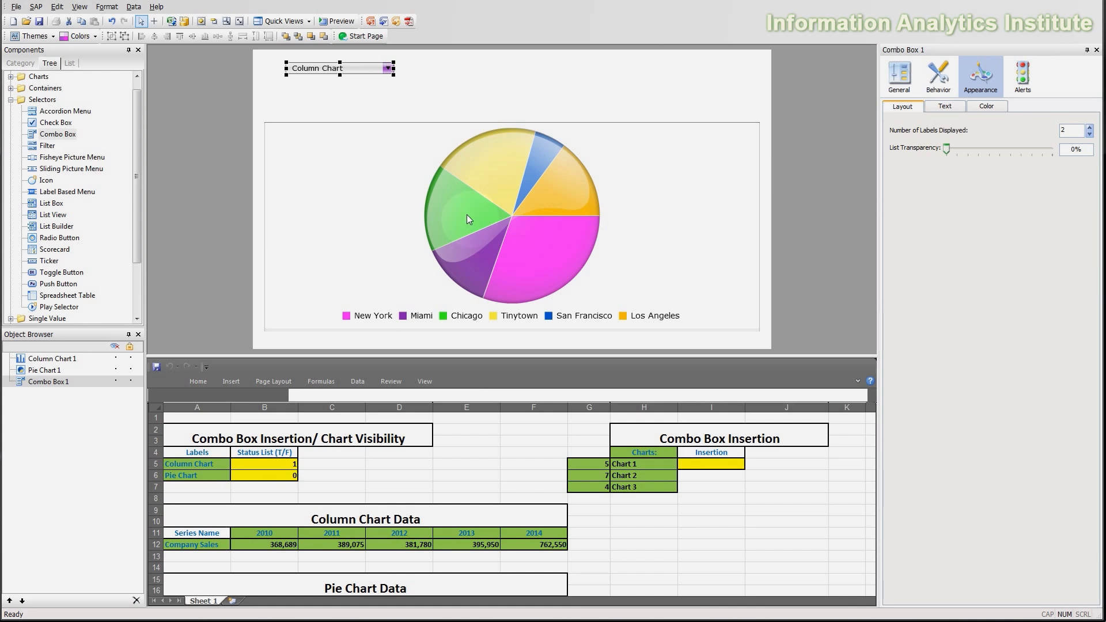
Align the pie chart with the left and top edges of the column chart behind it, and nudge the combo box above them
{"action": "left_click", "coordinate": [497, 185]}
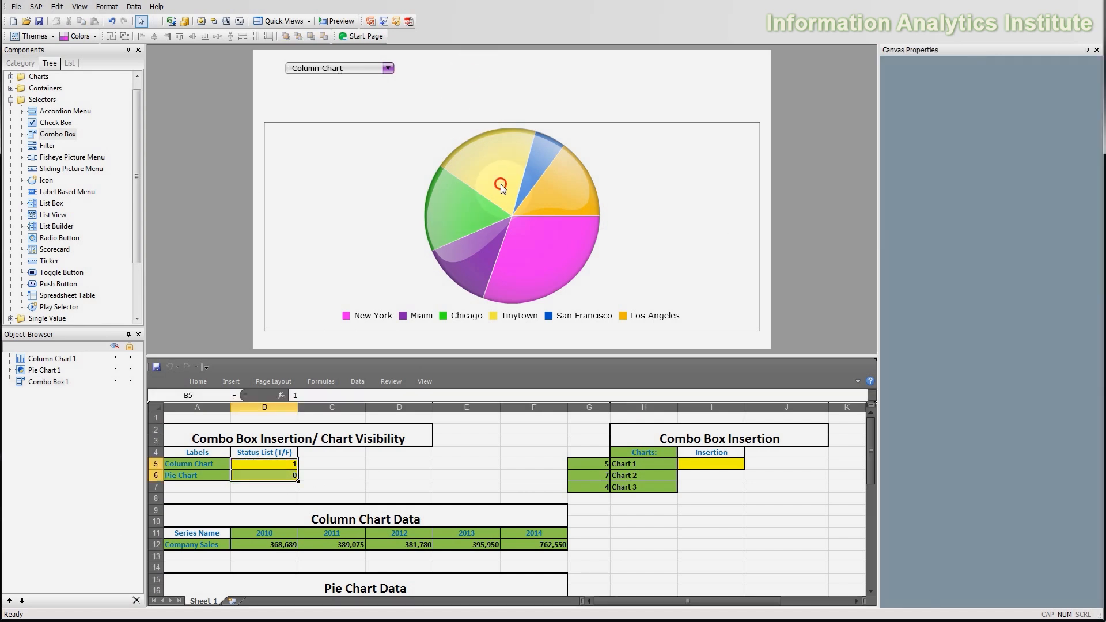
{"action": "left_click_drag", "start_coordinate": [383, 229], "coordinate": [486, 217]}
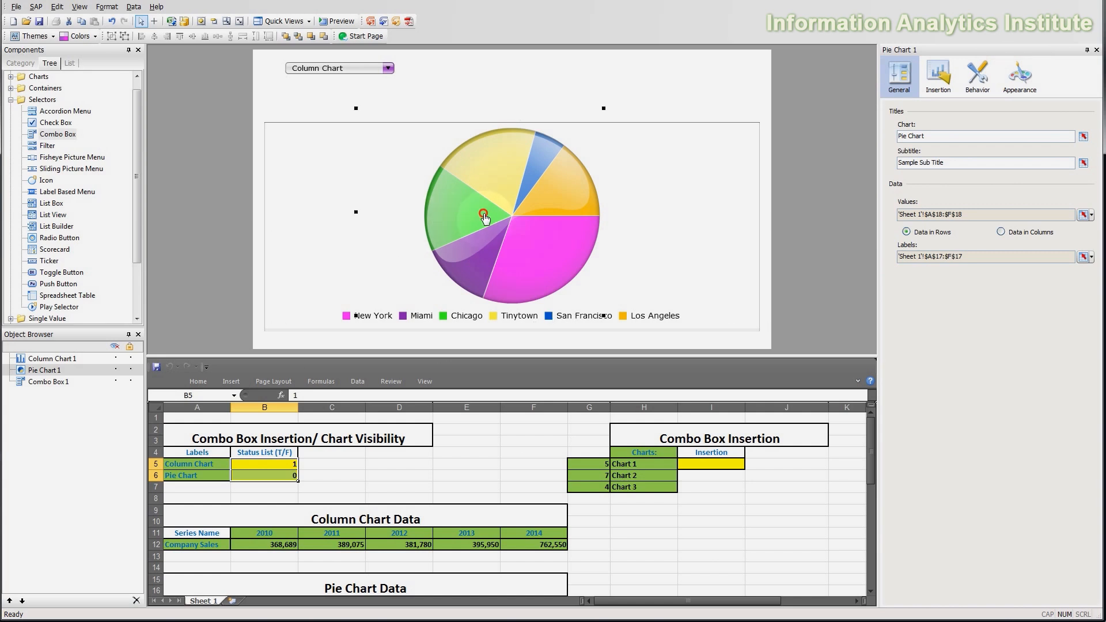
{"action": "left_click", "coordinate": [314, 193], "text": "ctrl"}
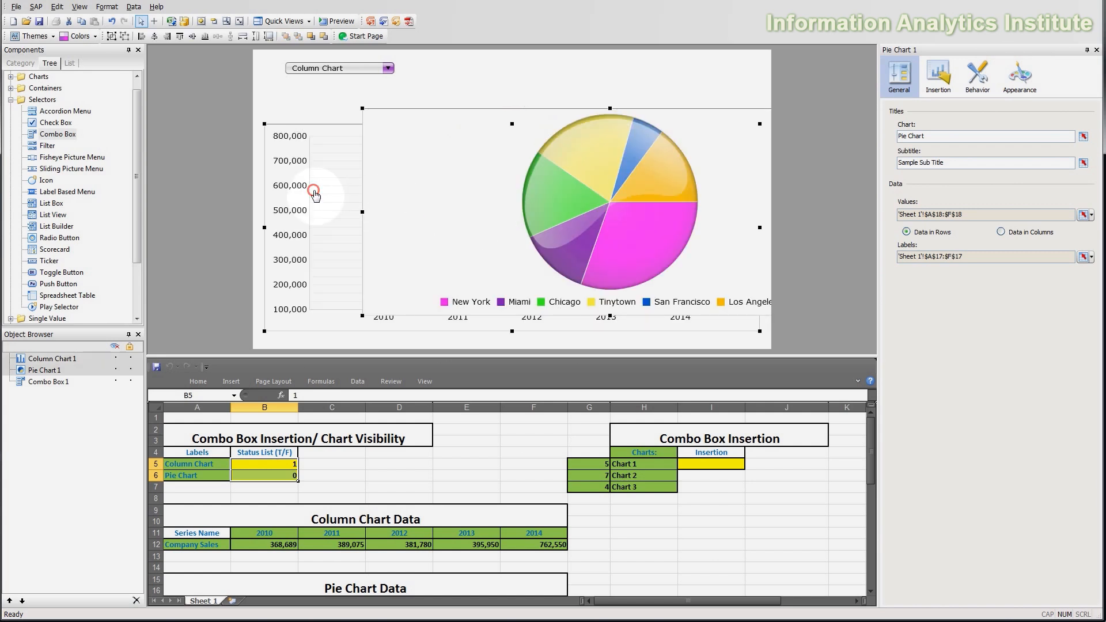
{"action": "left_click", "coordinate": [140, 37]}
{"action": "left_click", "coordinate": [179, 36]}
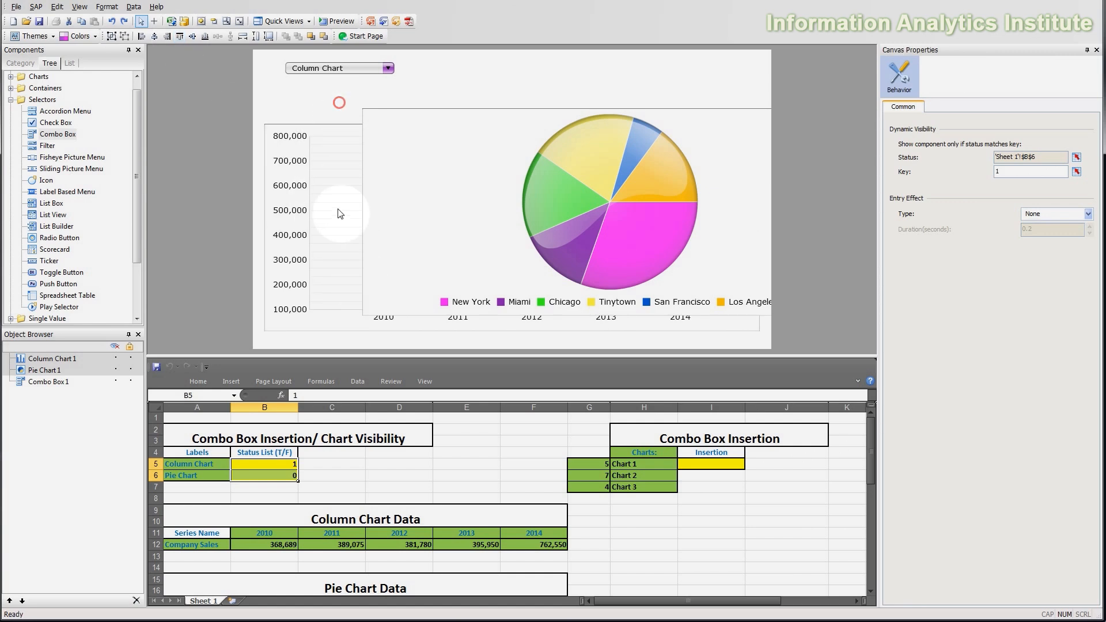
{"action": "left_click", "coordinate": [418, 190]}
{"action": "left_click", "coordinate": [418, 189], "text": "ctrl"}
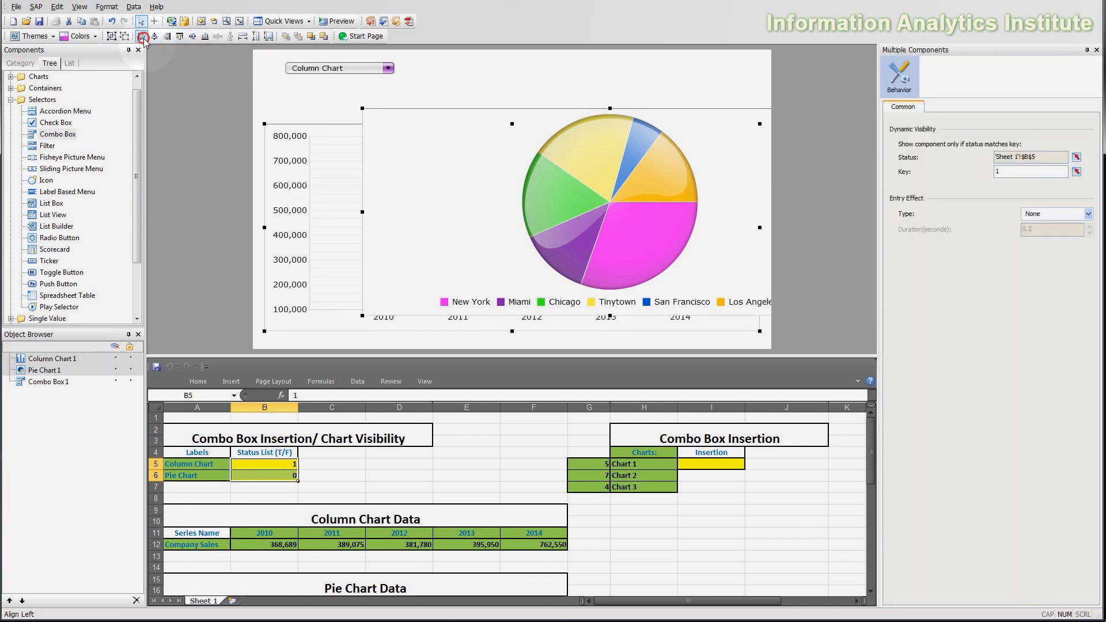
{"action": "left_click", "coordinate": [141, 36]}
{"action": "left_click", "coordinate": [180, 39]}
{"action": "left_click", "coordinate": [521, 98]}
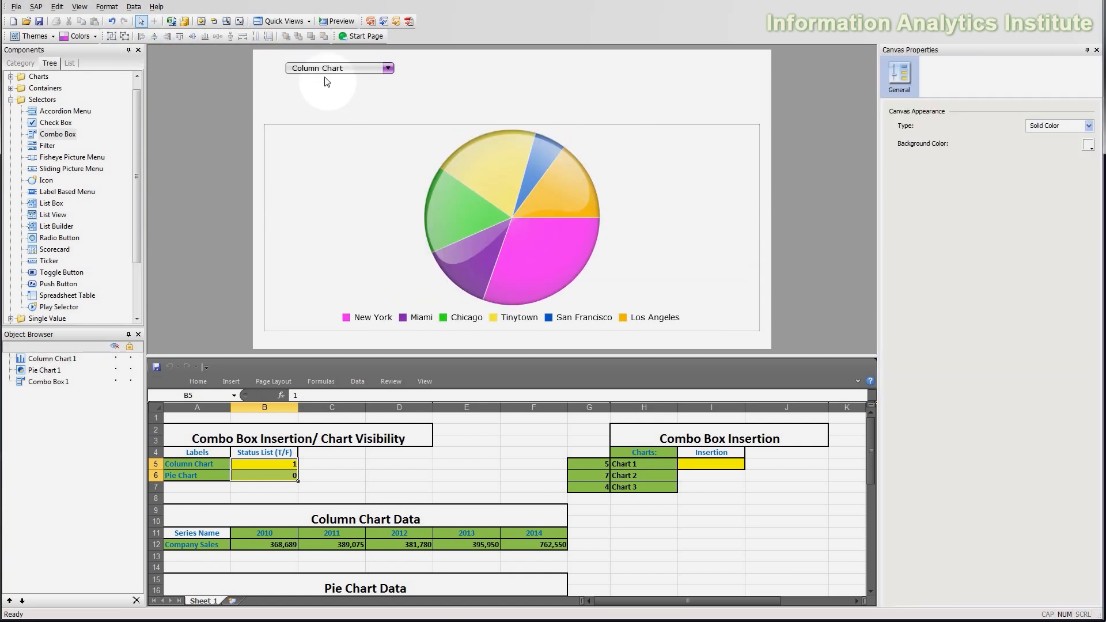
{"action": "left_click", "coordinate": [332, 69]}
{"action": "left_click_drag", "start_coordinate": [332, 69], "coordinate": [331, 70]}
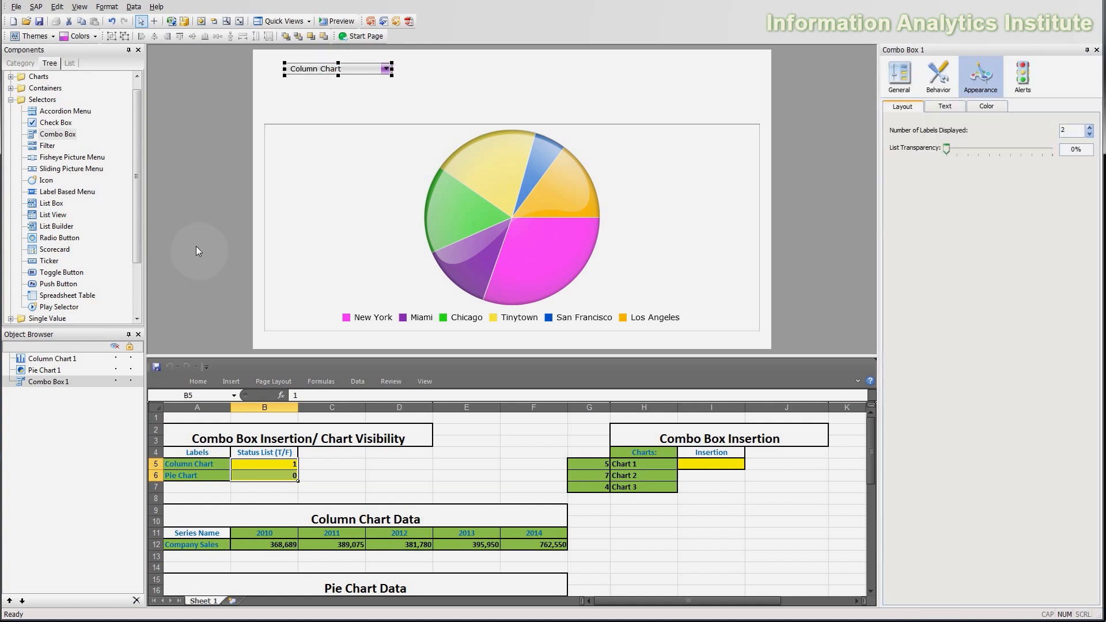
Select the column chart and examine the dynamic visibility status and key in its common behavior settings
{"action": "left_click", "coordinate": [396, 240]}
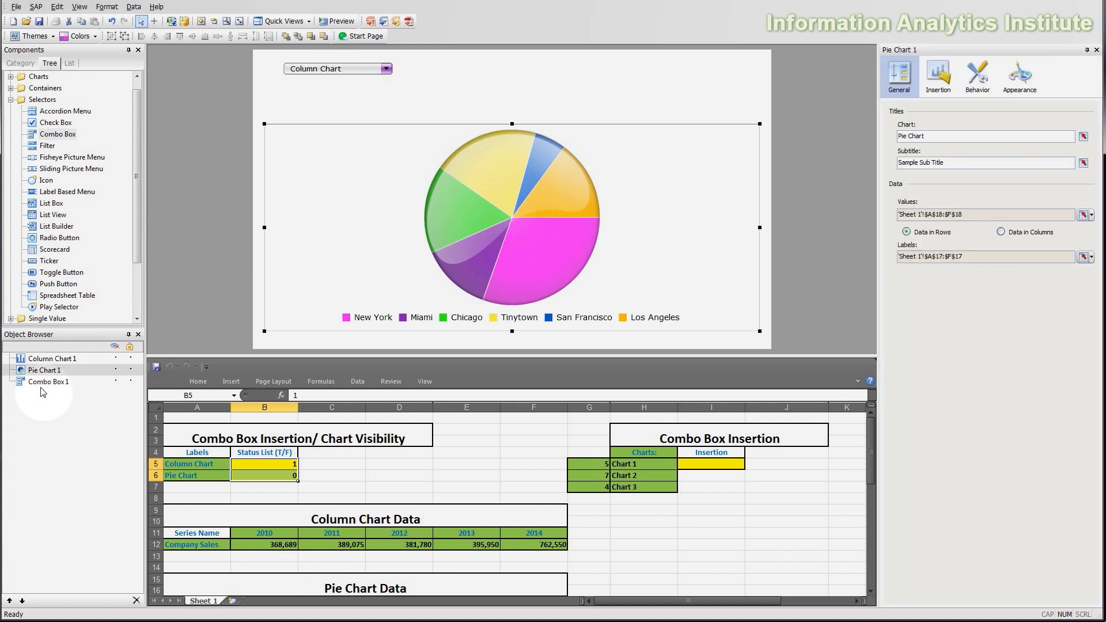
{"action": "left_click", "coordinate": [49, 359]}
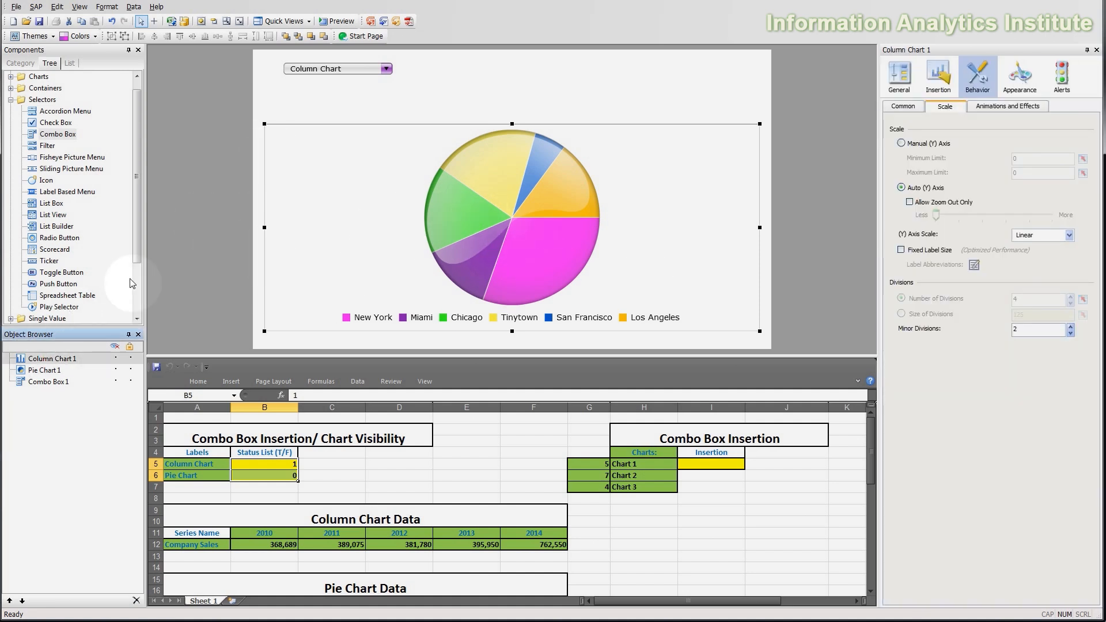
{"action": "left_click", "coordinate": [52, 359]}
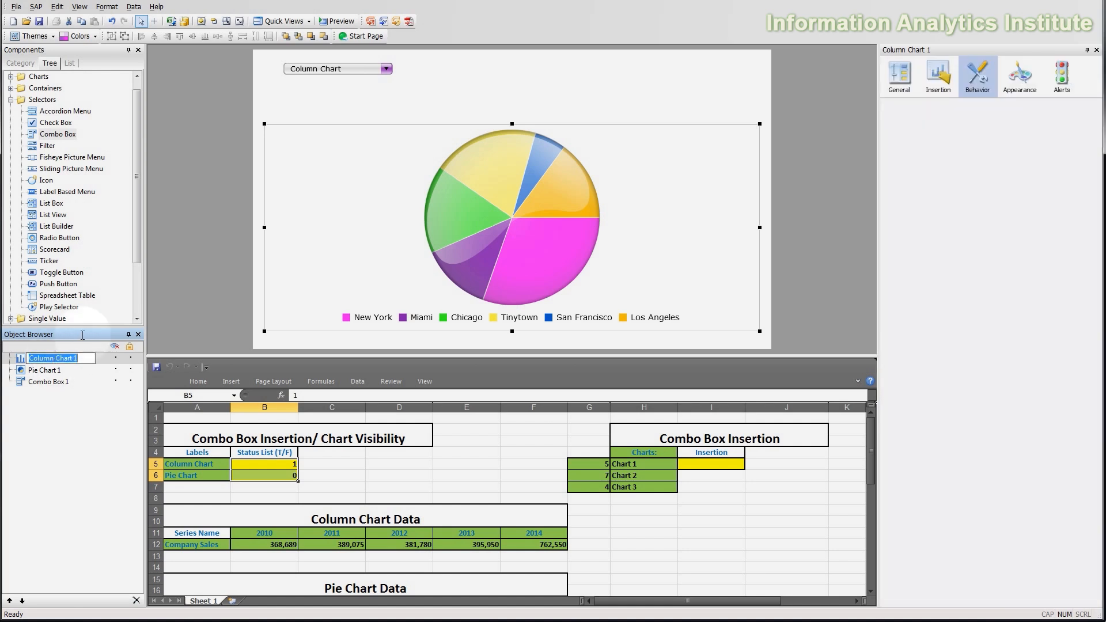
{"action": "left_click", "coordinate": [986, 87]}
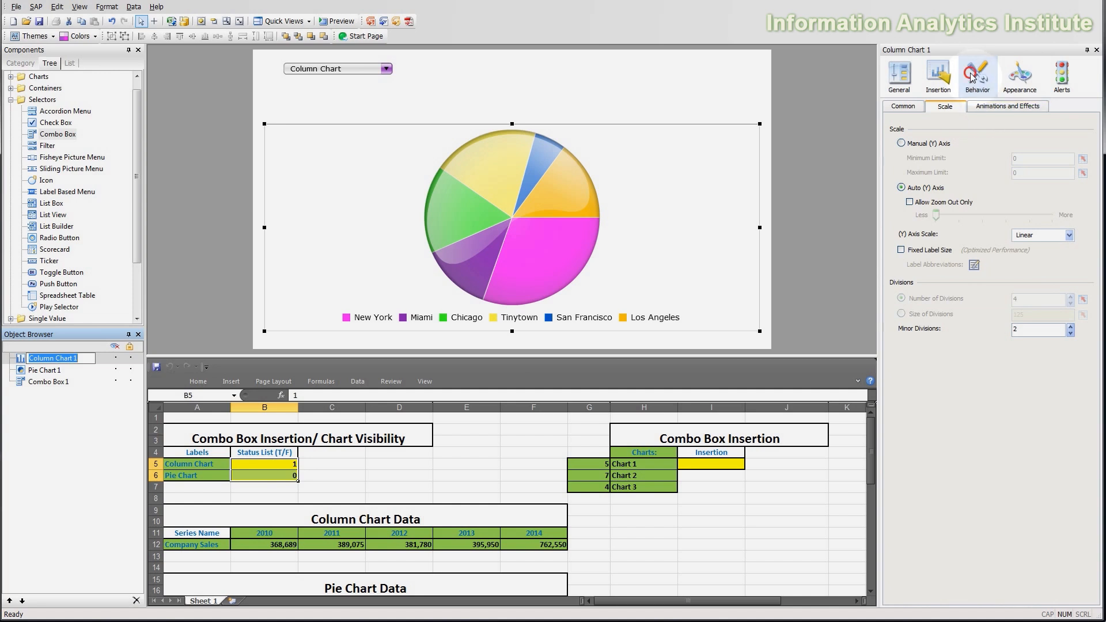
{"action": "left_click", "coordinate": [906, 107]}
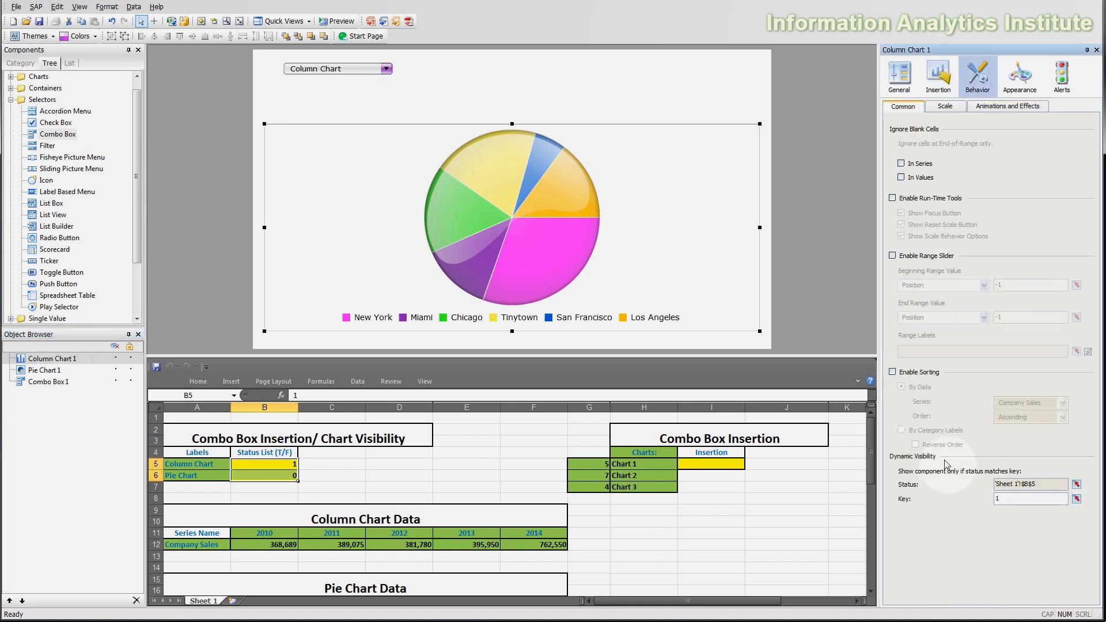
Review the cell bound to the column chart's dynamic visibility status and the key it must match
{"action": "left_click", "coordinate": [1077, 485]}
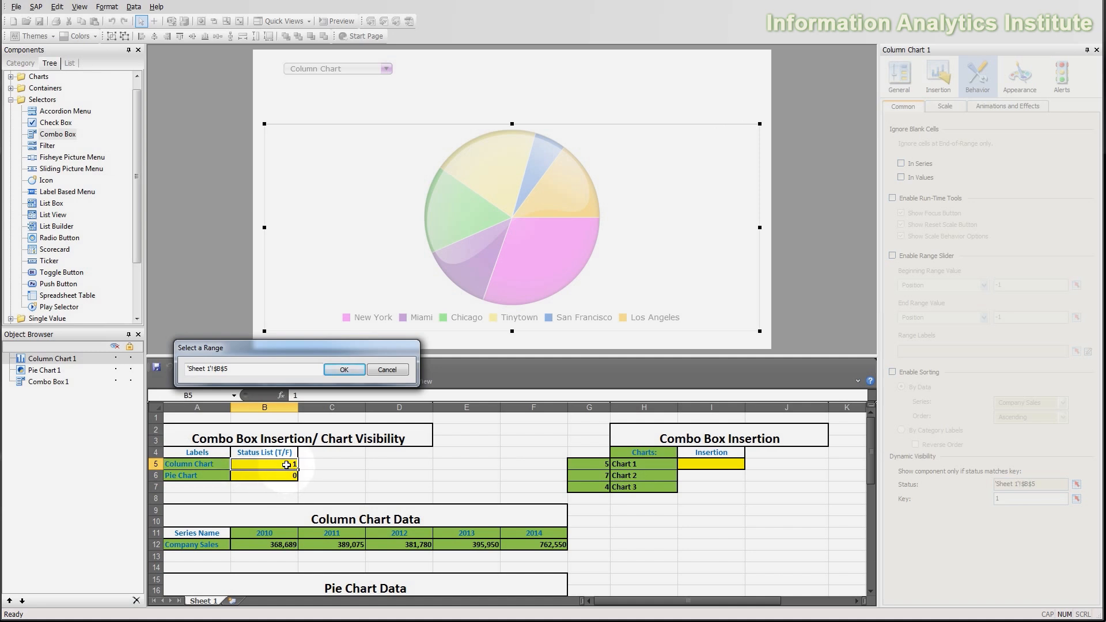
{"action": "left_click", "coordinate": [355, 370]}
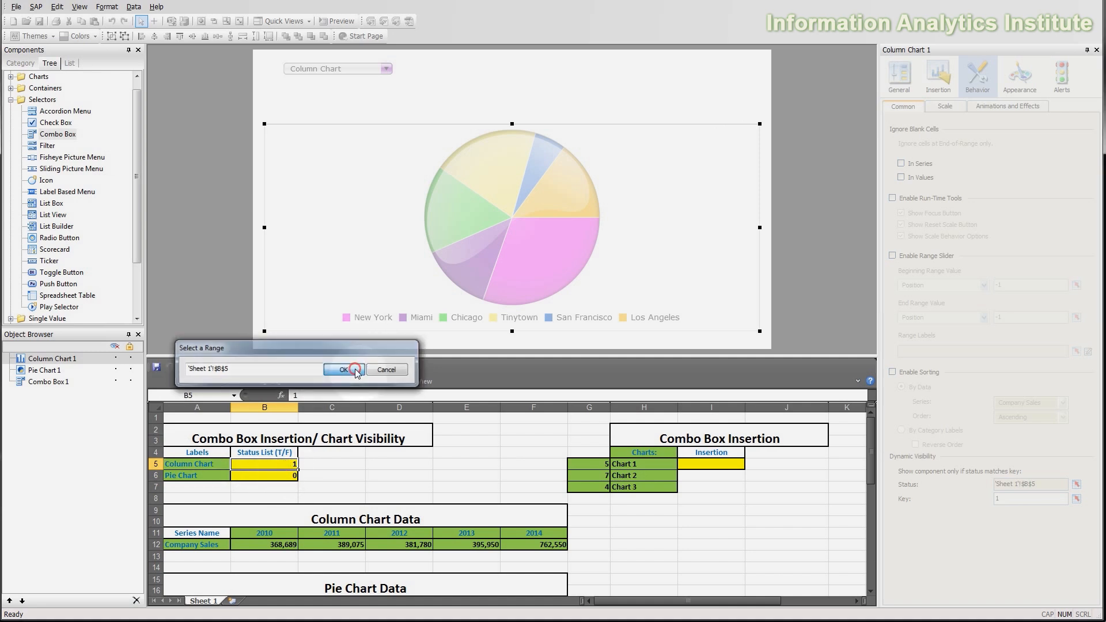
{"action": "left_click", "coordinate": [1026, 500]}
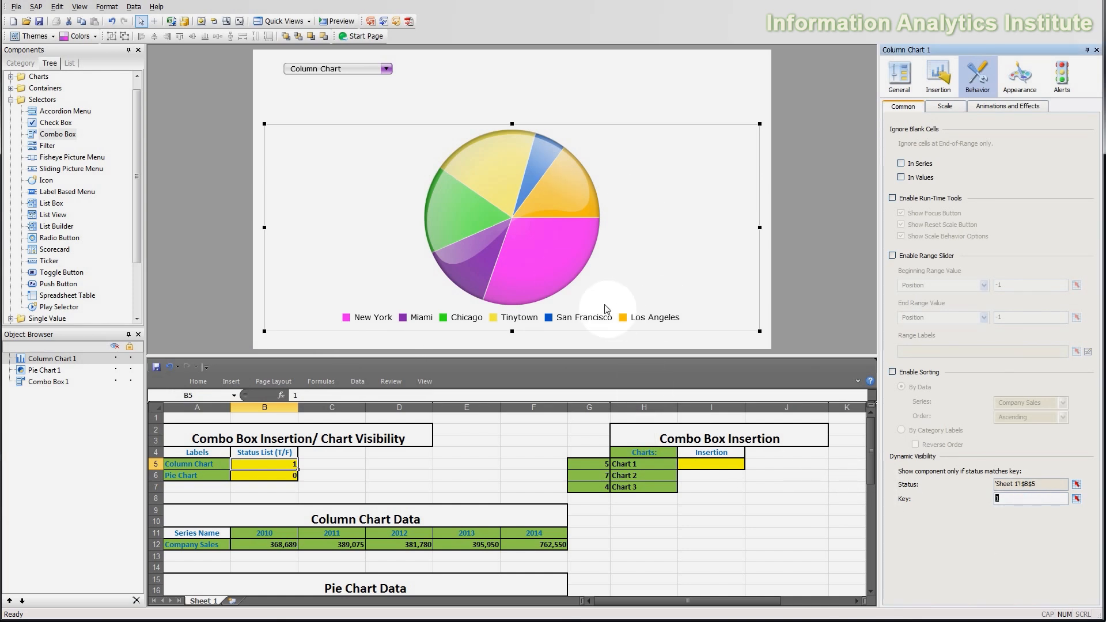
{"action": "left_click", "coordinate": [964, 527]}
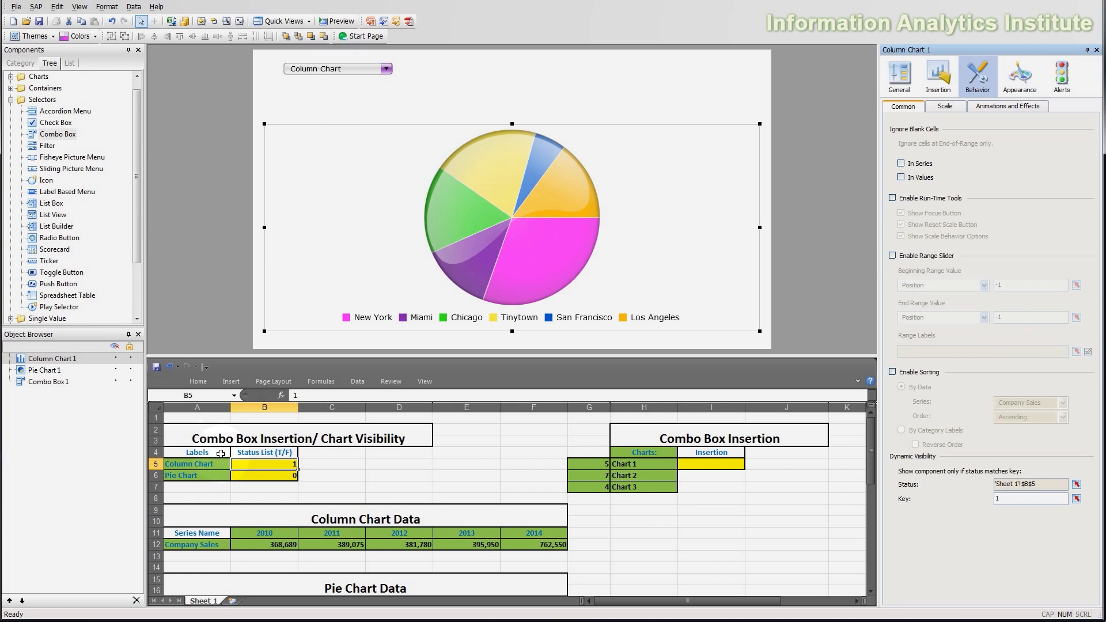
{"action": "left_click", "coordinate": [1051, 483]}
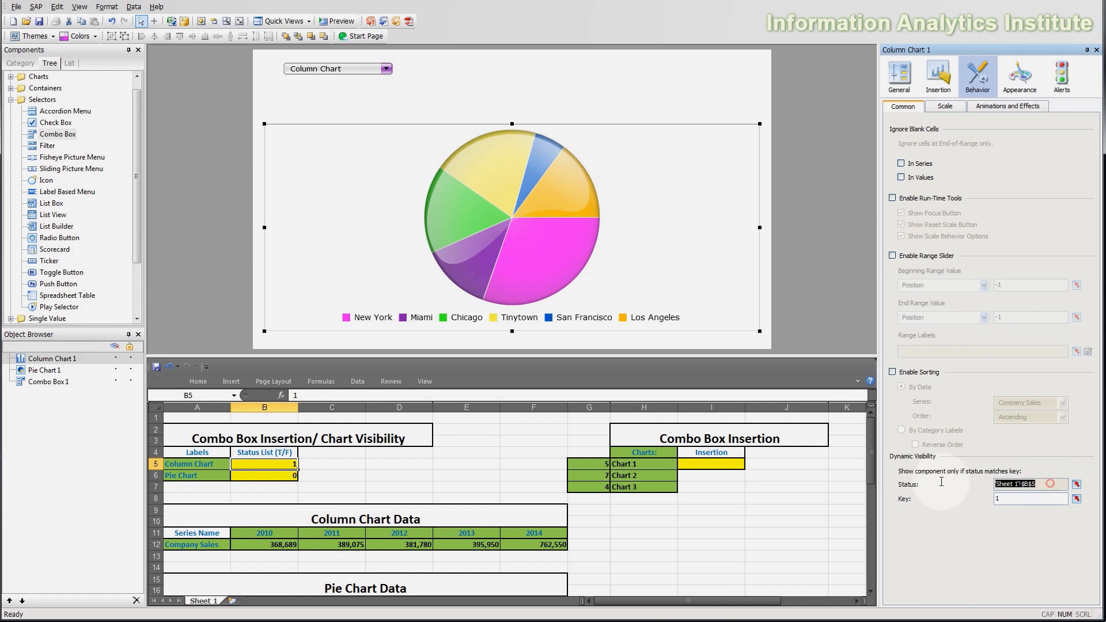
{"action": "left_click", "coordinate": [1012, 499]}
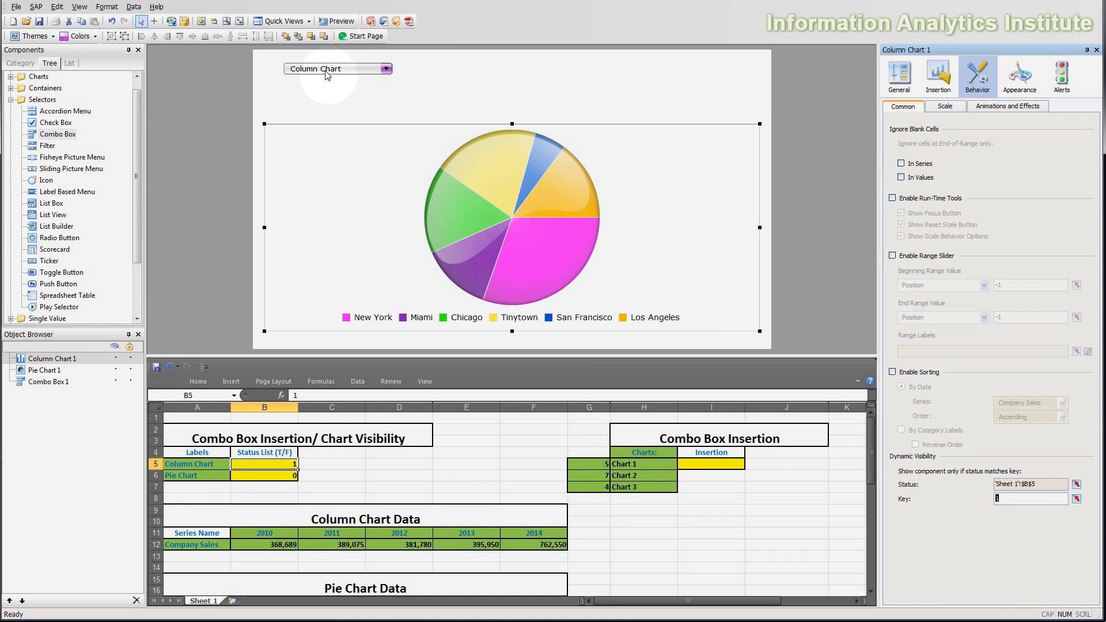
Review the pie chart's dynamic visibility status cell and key against the Status List cells in the spreadsheet
{"action": "left_click", "coordinate": [68, 373]}
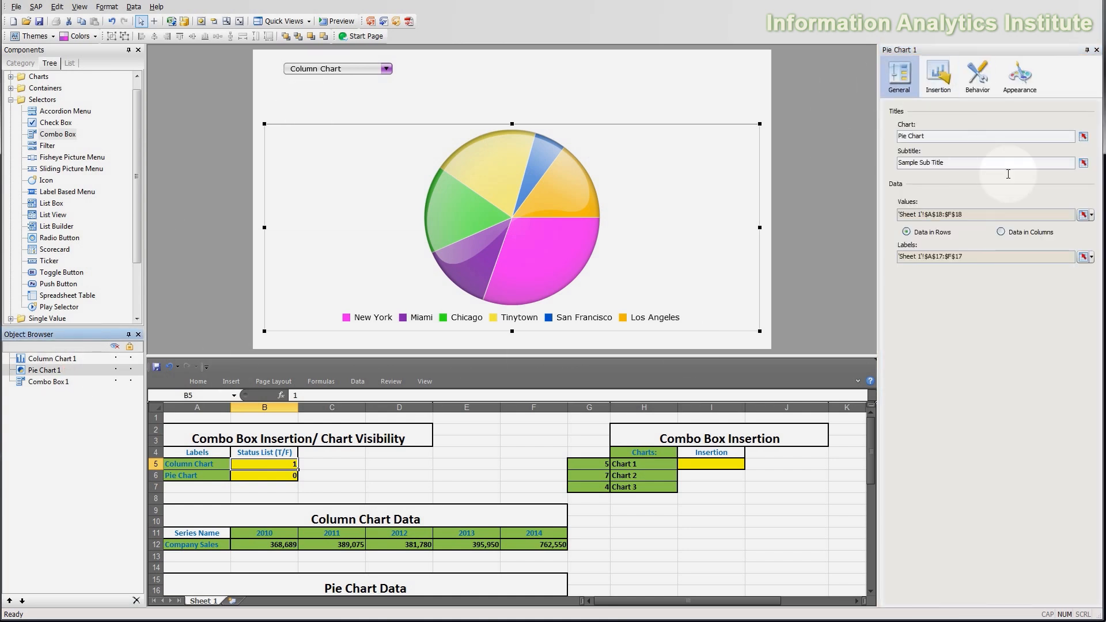
{"action": "left_click", "coordinate": [978, 75]}
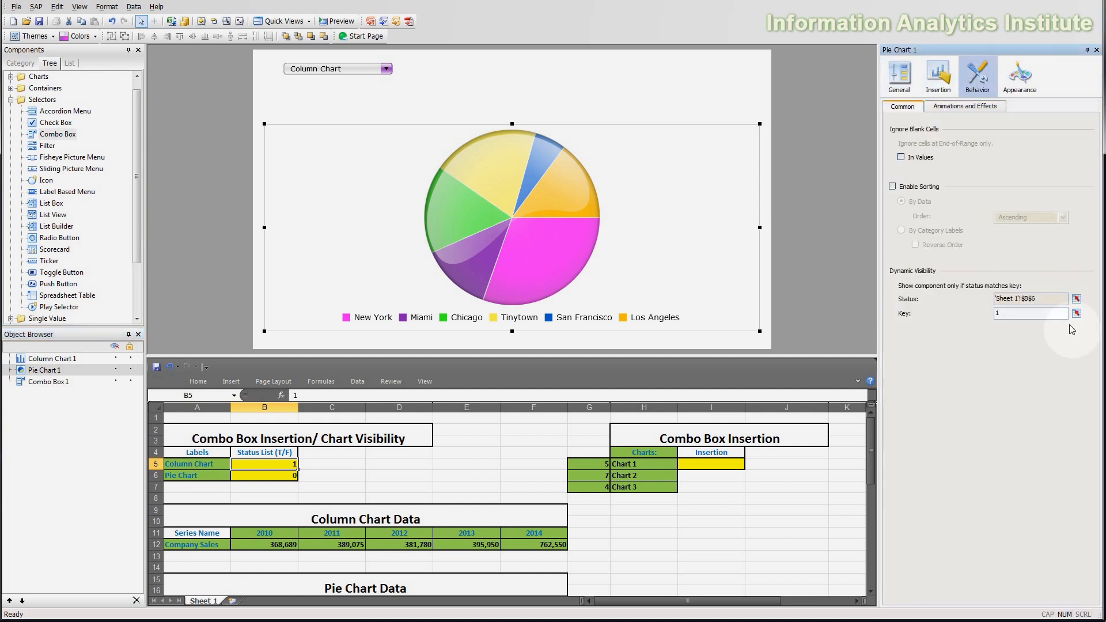
{"action": "left_click", "coordinate": [1077, 298]}
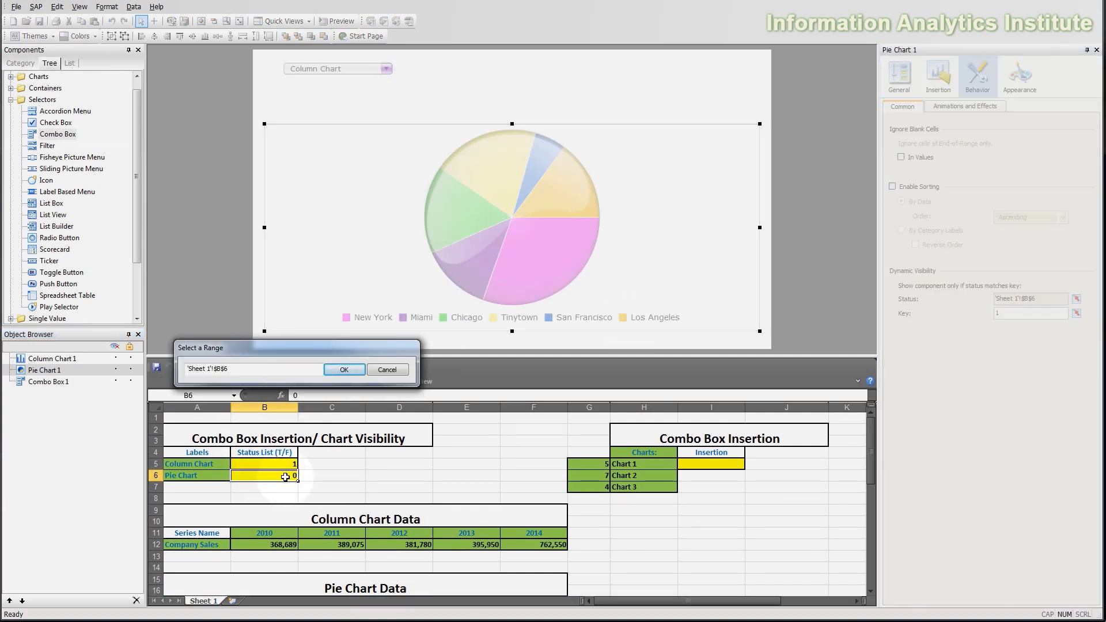
{"action": "left_click", "coordinate": [348, 369]}
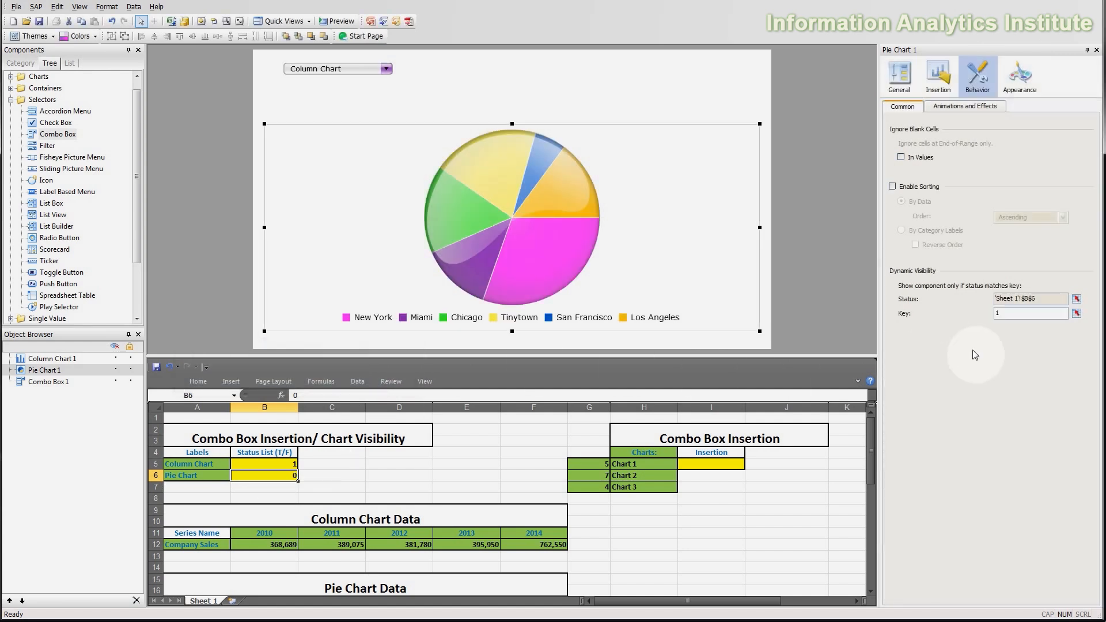
{"action": "double_click", "coordinate": [1000, 313]}
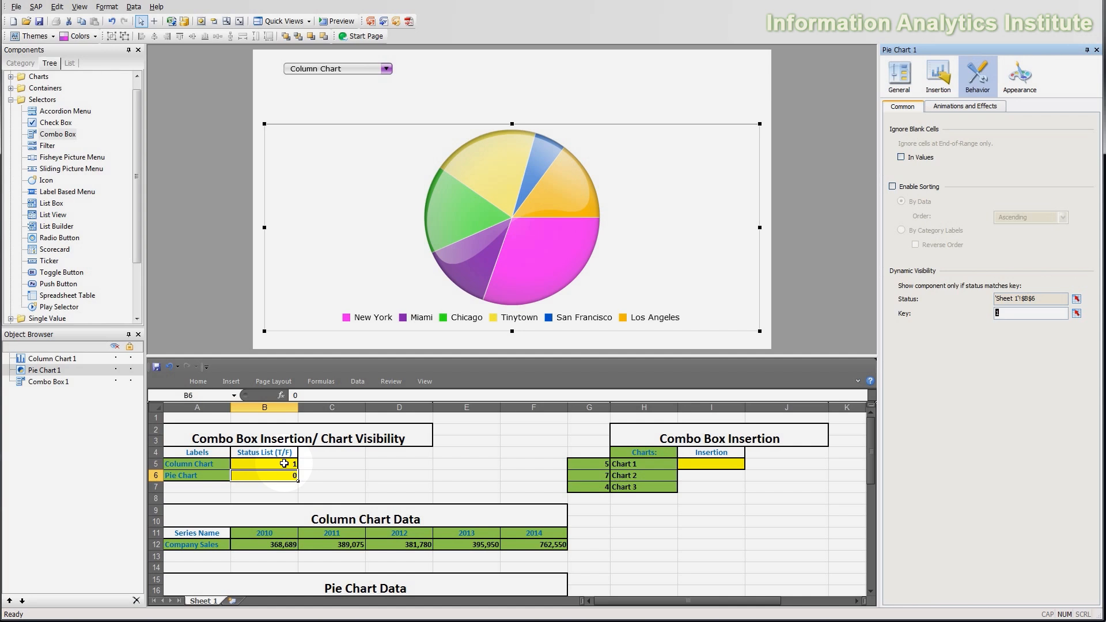
{"action": "mouse_move", "coordinate": [227, 464]}
{"action": "left_mouse_down"}
{"action": "mouse_move", "coordinate": [253, 465]}
{"action": "mouse_move", "coordinate": [241, 476]}
{"action": "left_mouse_up"}
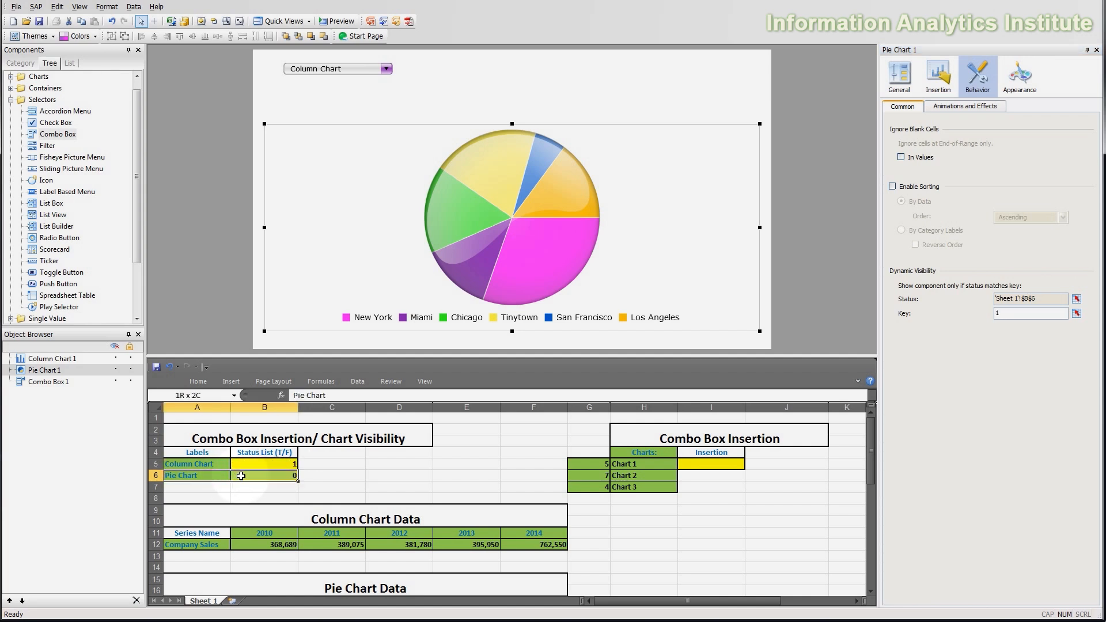
{"action": "left_click", "coordinate": [371, 94]}
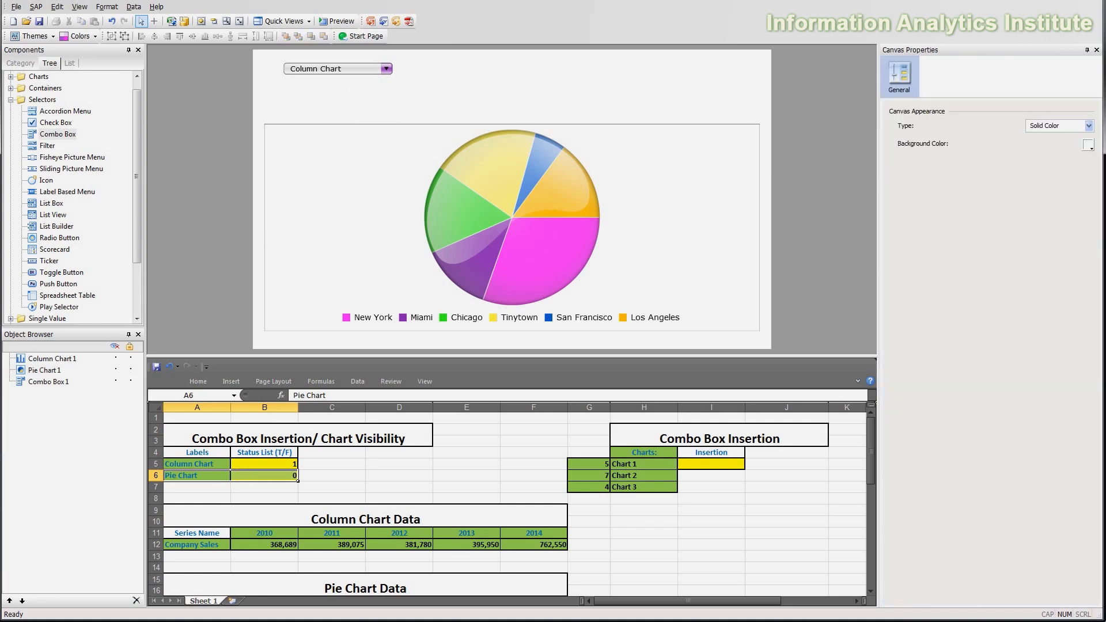
{"action": "left_click", "coordinate": [796, 335]}
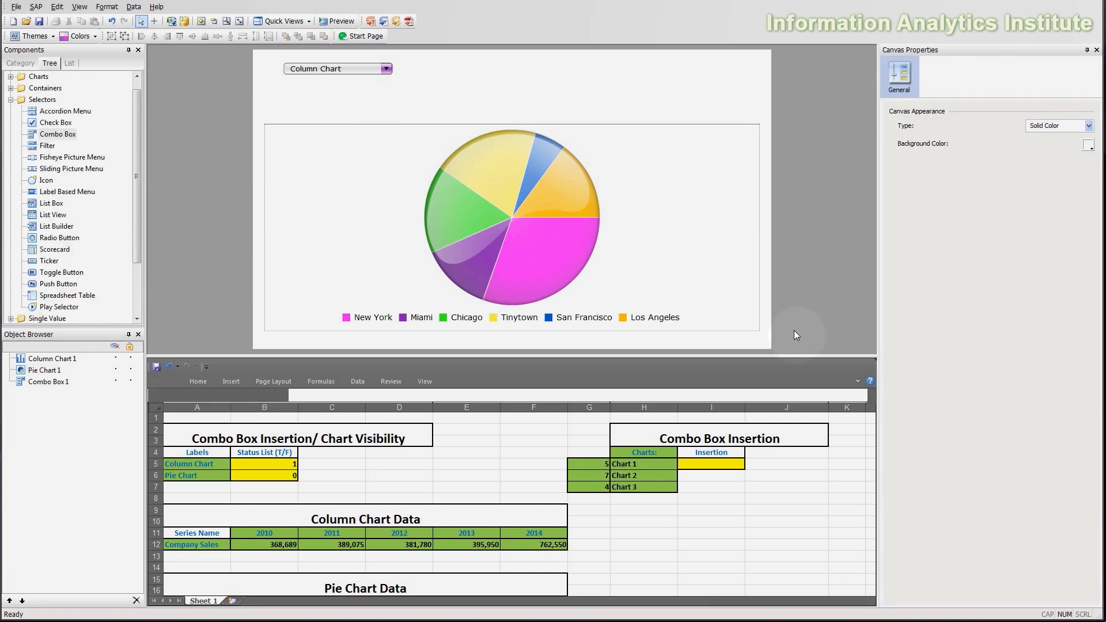
Place a Spreadsheet Table above the pie chart, beside the combo box, and bind its display data to 'Sheet 1'!$A$5:$B$6
{"action": "left_click", "coordinate": [58, 293]}
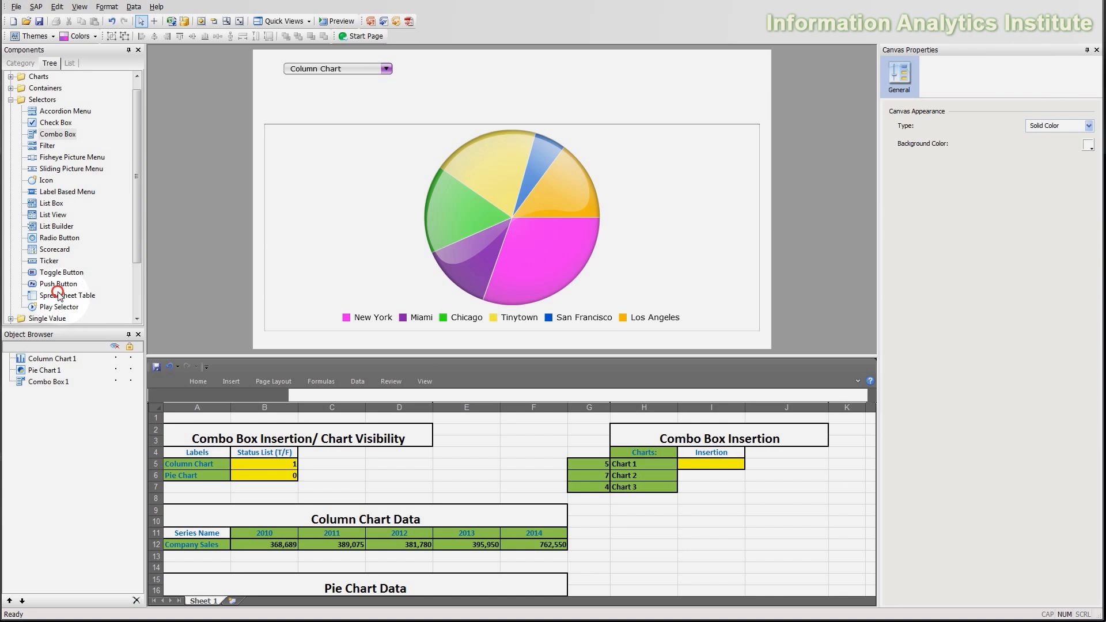
{"action": "left_click", "coordinate": [492, 61]}
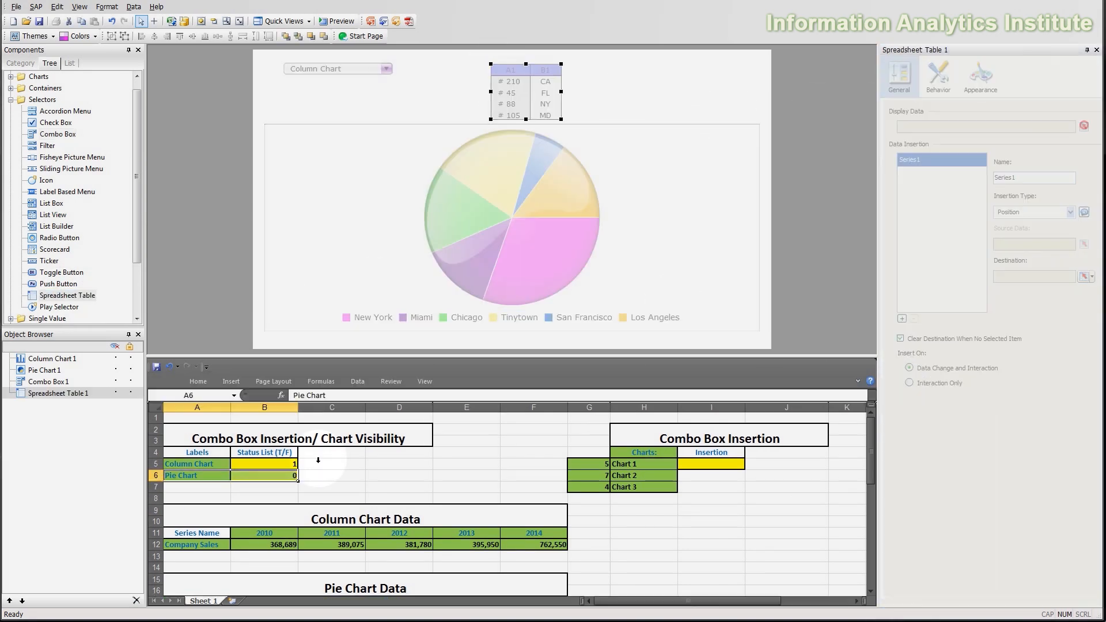
{"action": "left_click_drag", "start_coordinate": [224, 462], "coordinate": [249, 473]}
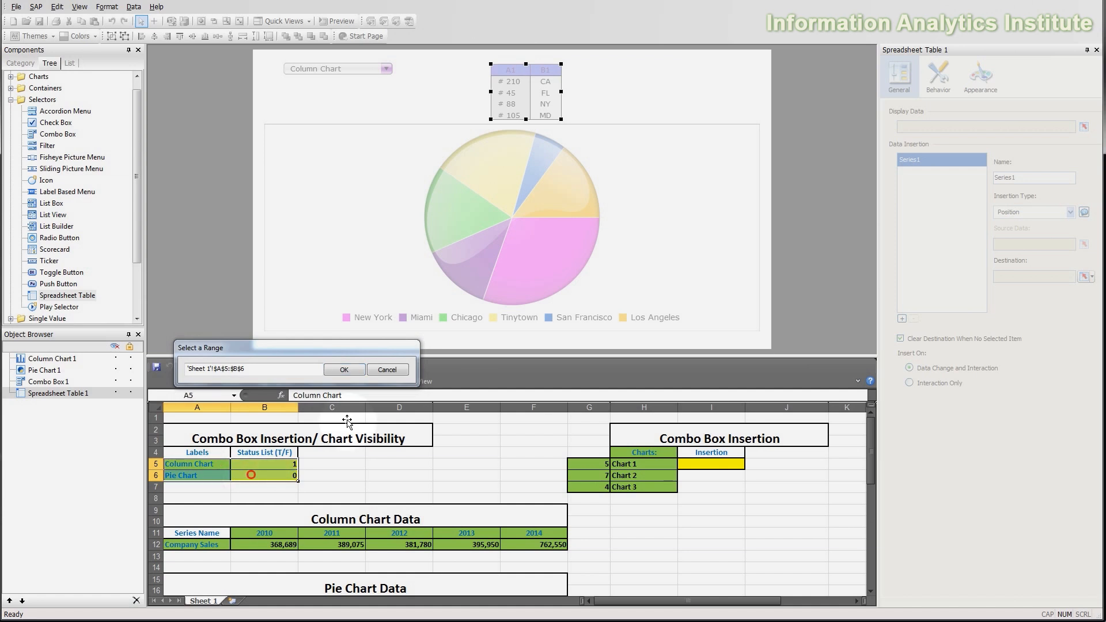
{"action": "left_click", "coordinate": [361, 377]}
{"action": "left_click", "coordinate": [345, 105]}
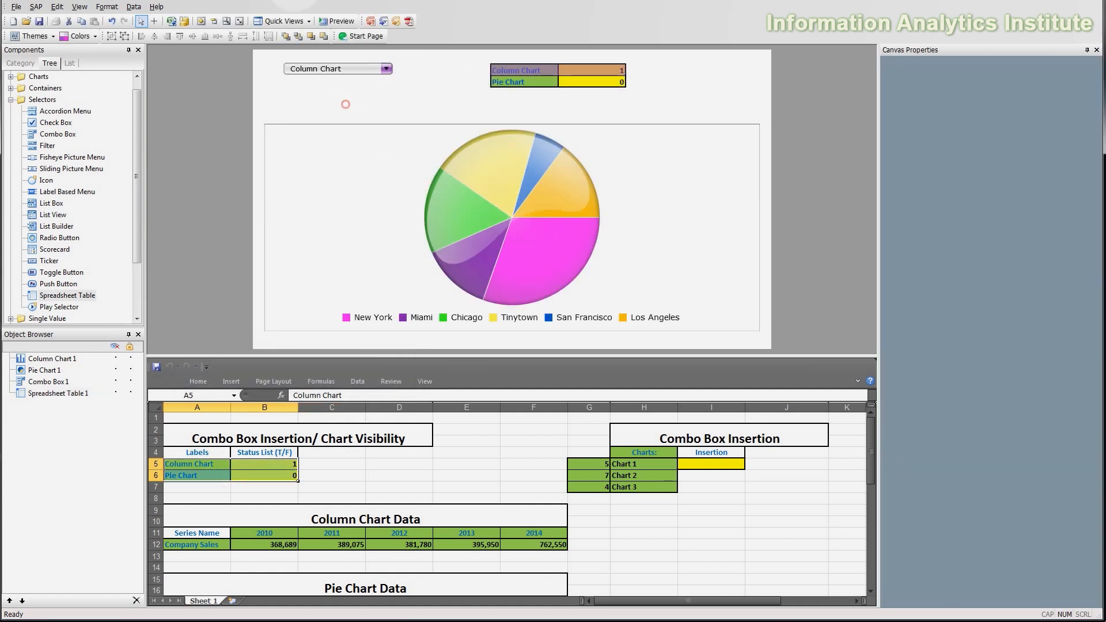
Preview the dashboard and switch the combo box between Pie Chart and Column Chart to check chart visibility, then exit the preview
{"action": "left_click", "coordinate": [335, 21]}
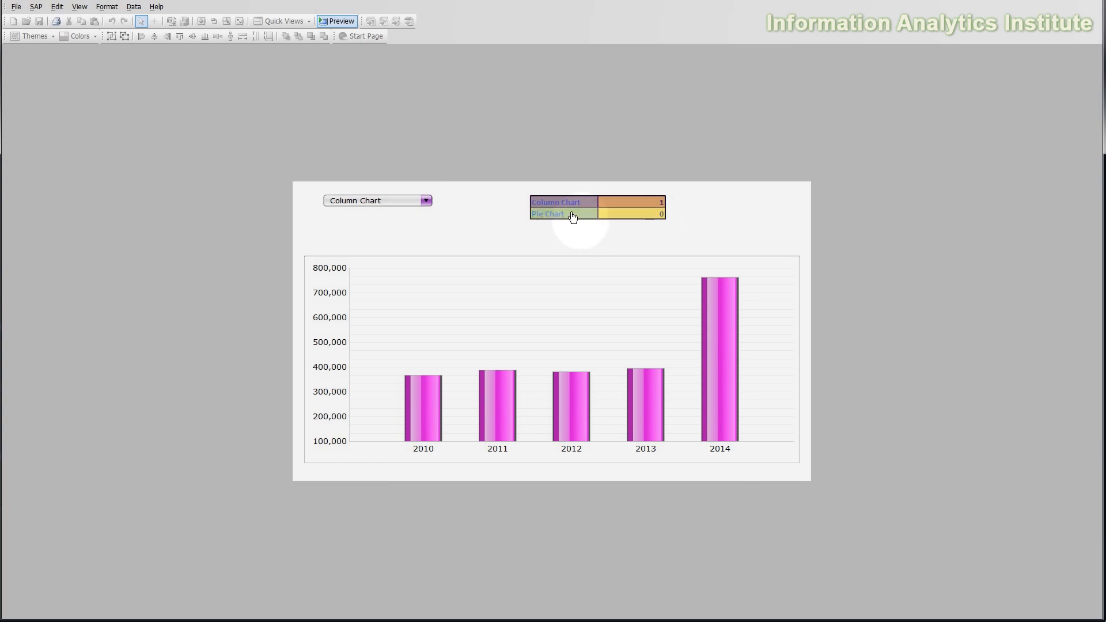
{"action": "left_click", "coordinate": [396, 201]}
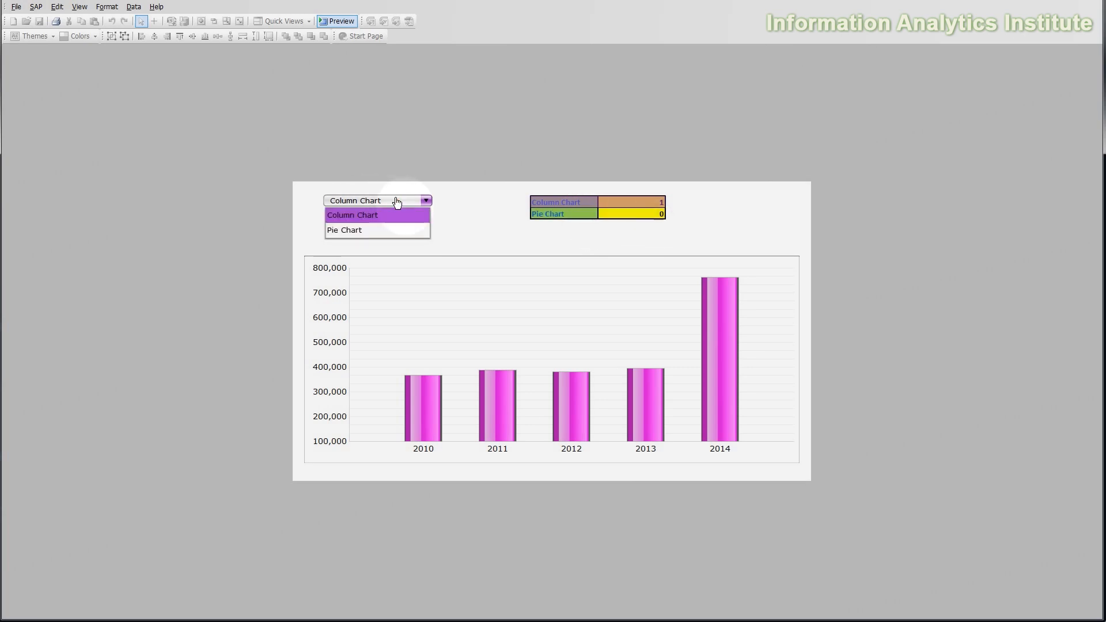
{"action": "left_click", "coordinate": [393, 236]}
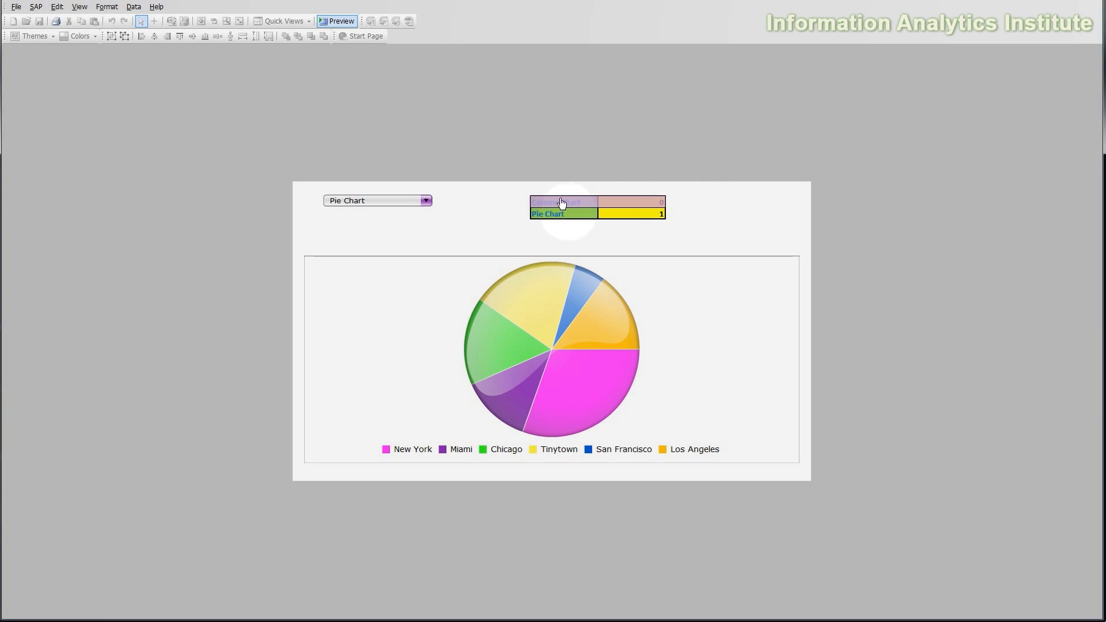
{"action": "left_click", "coordinate": [426, 201]}
{"action": "left_click", "coordinate": [394, 215]}
{"action": "left_click", "coordinate": [388, 200]}
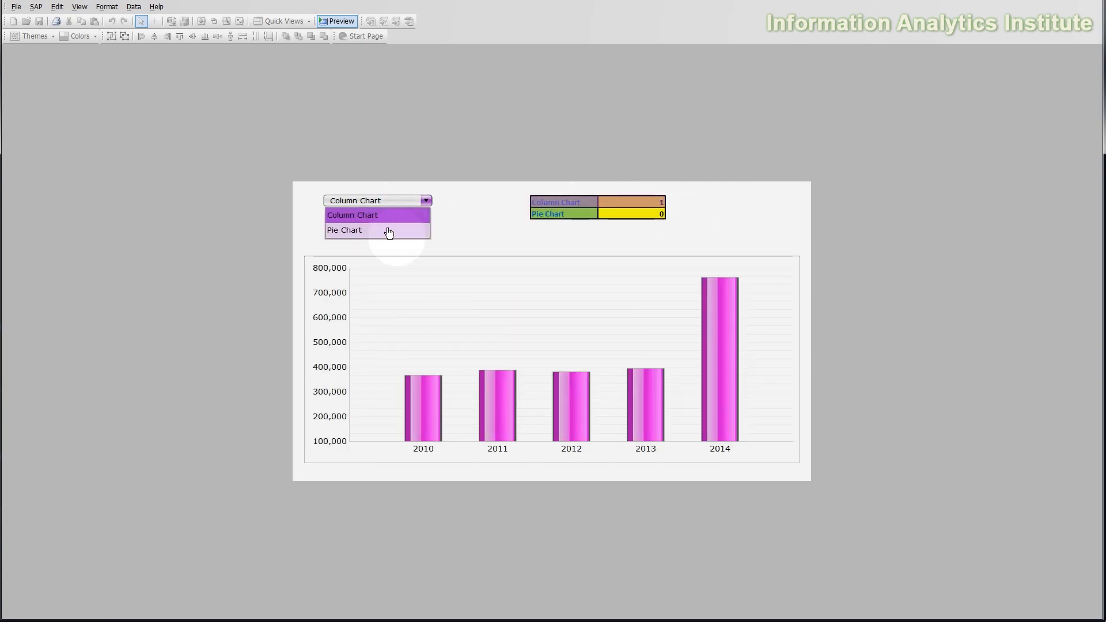
{"action": "left_click", "coordinate": [388, 230]}
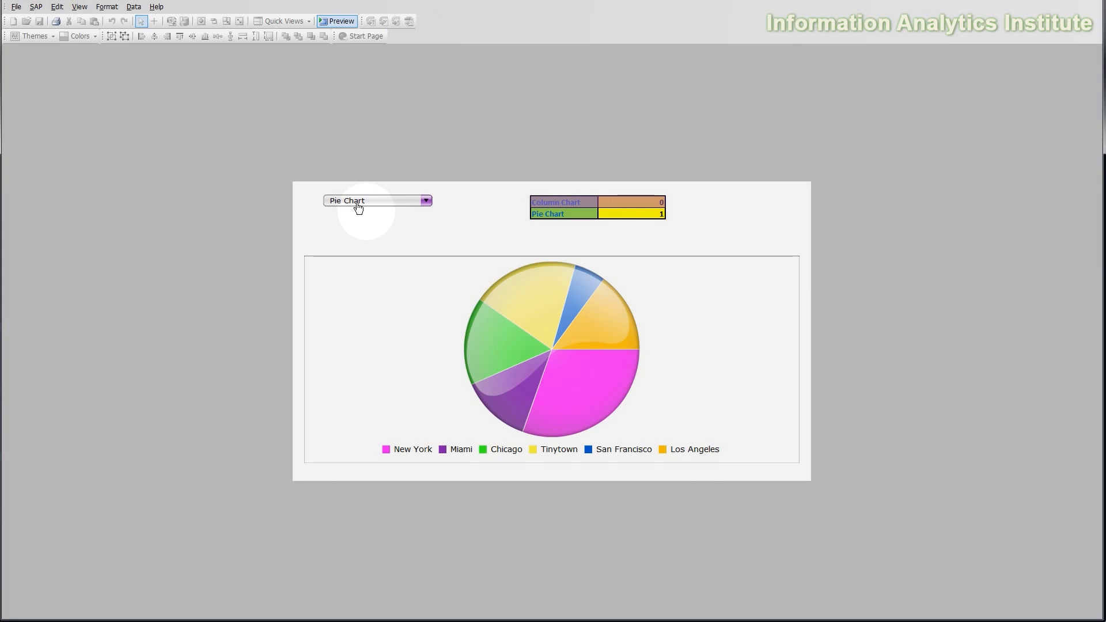
{"action": "left_click", "coordinate": [380, 203]}
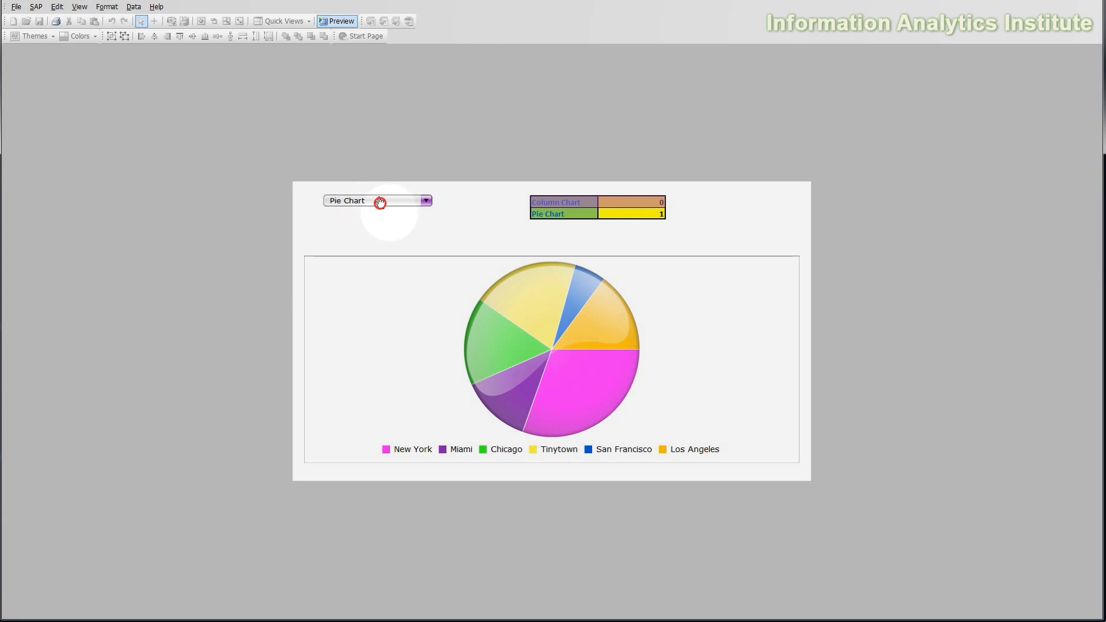
{"action": "left_click", "coordinate": [406, 215]}
{"action": "left_click", "coordinate": [337, 20]}
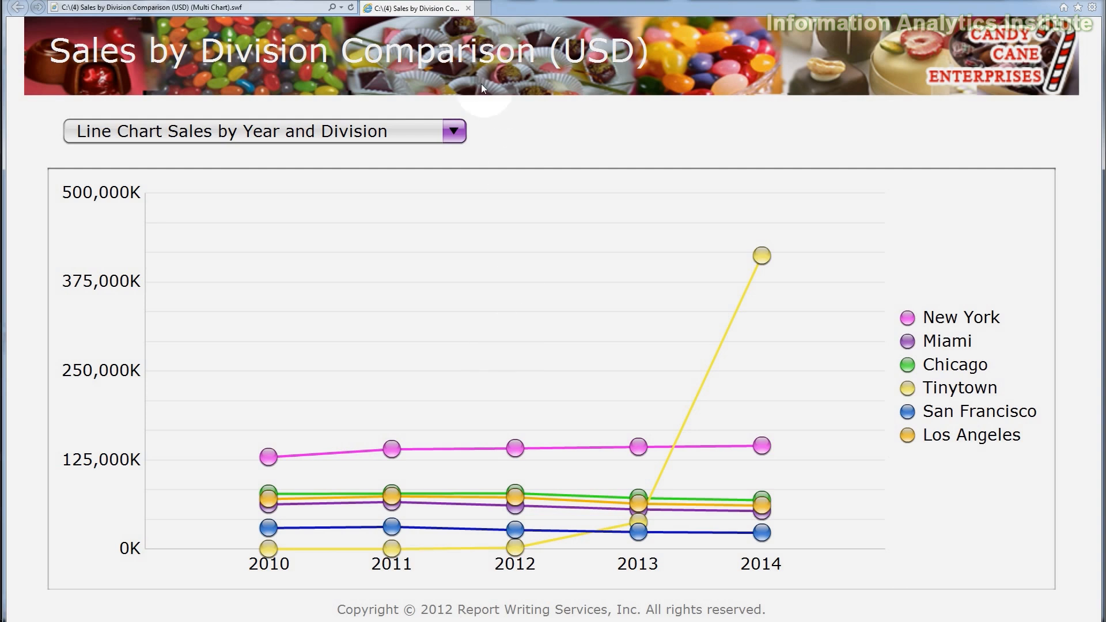
In the browser's Sales by Division Comparison dashboard, view the company sales column chart, the line chart and the division column chart
{"action": "left_click", "coordinate": [456, 137]}
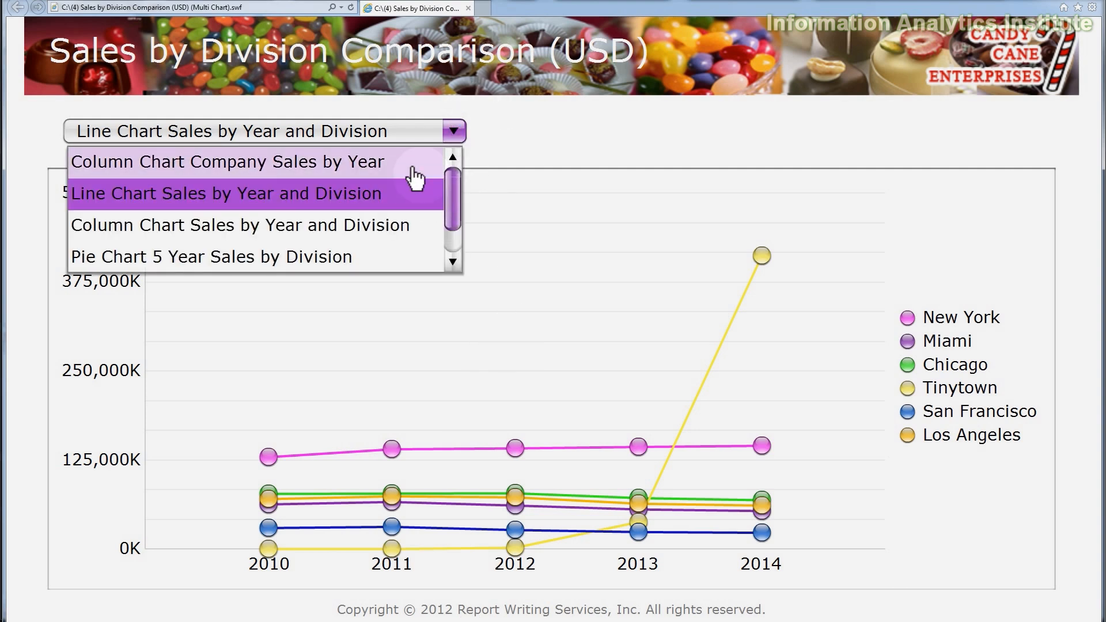
{"action": "left_click", "coordinate": [415, 170]}
{"action": "left_click", "coordinate": [420, 134]}
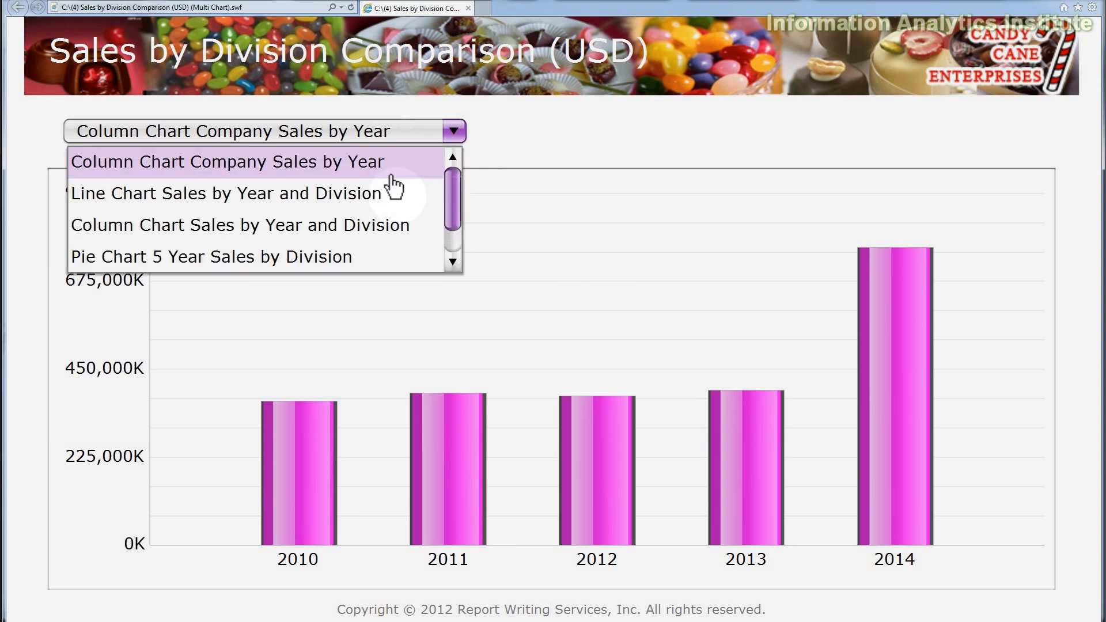
{"action": "left_click", "coordinate": [394, 191]}
{"action": "left_click", "coordinate": [458, 137]}
{"action": "left_click", "coordinate": [370, 236]}
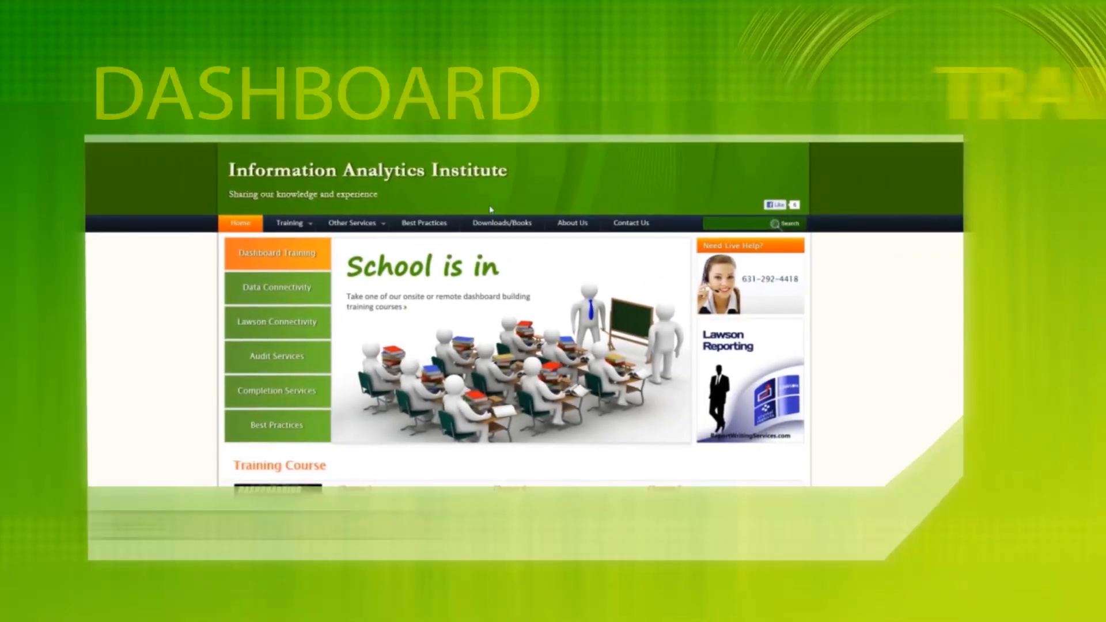
{"action": "left_click", "coordinate": [296, 239]}
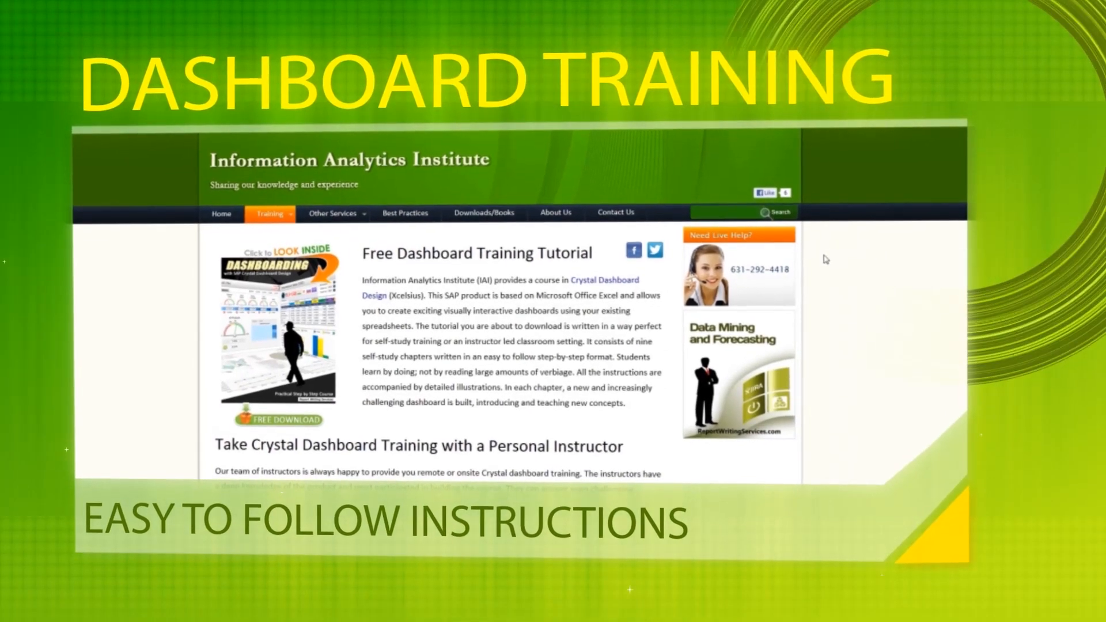
{"action": "scroll", "coordinate": [828, 266], "scroll_direction": "down", "scroll_amount": 8}
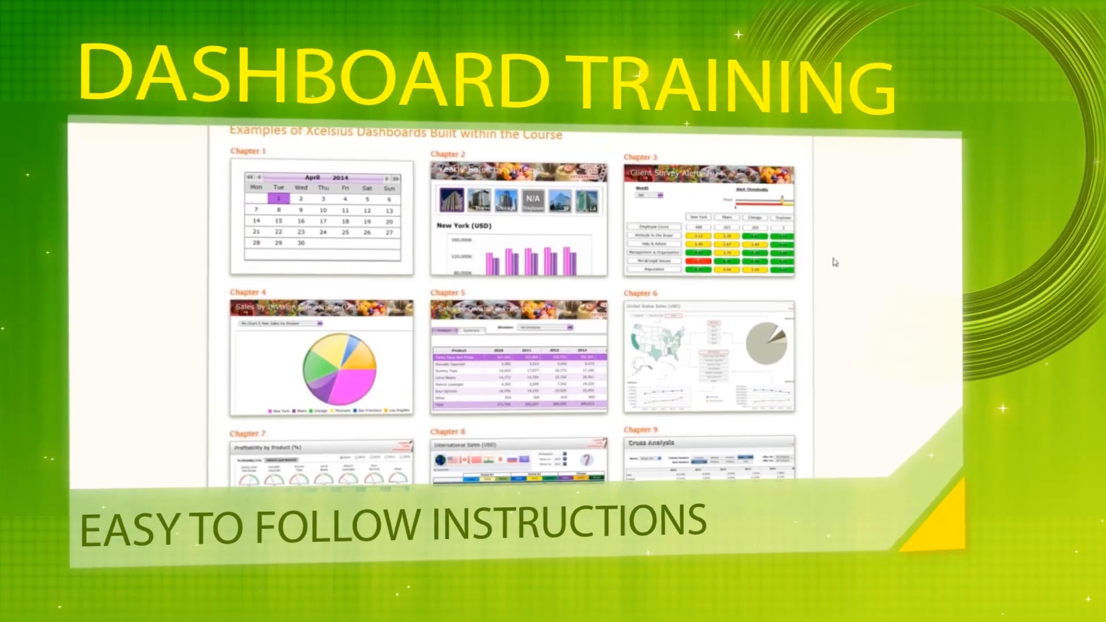
{"action": "scroll", "coordinate": [832, 264], "scroll_direction": "down", "scroll_amount": 4}
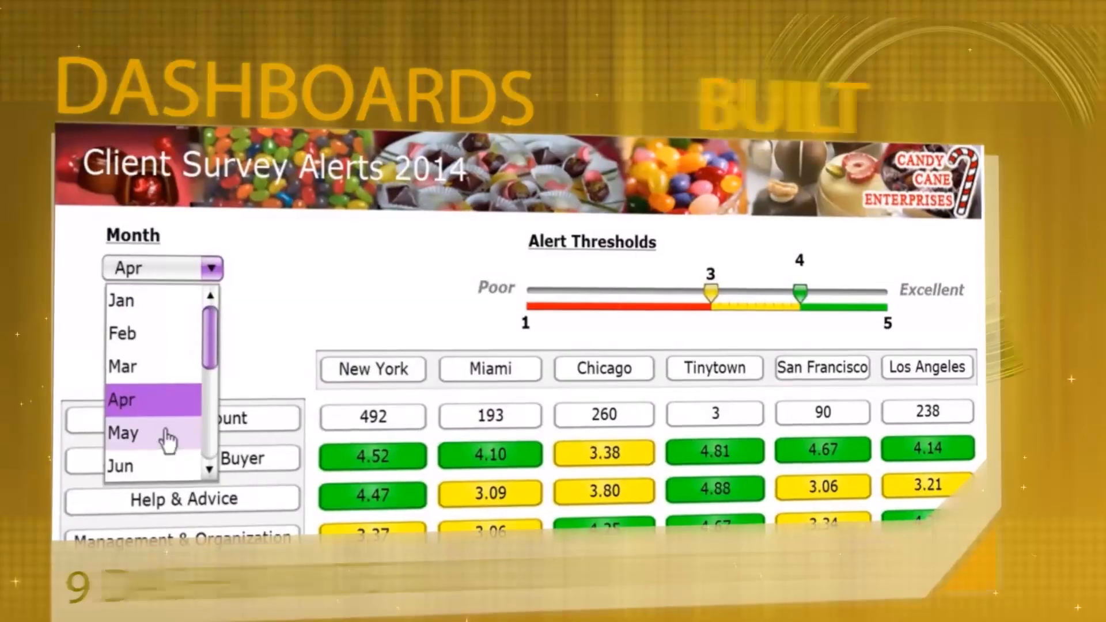
{"action": "left_click", "coordinate": [124, 461]}
{"action": "left_click_drag", "start_coordinate": [714, 289], "coordinate": [684, 285]}
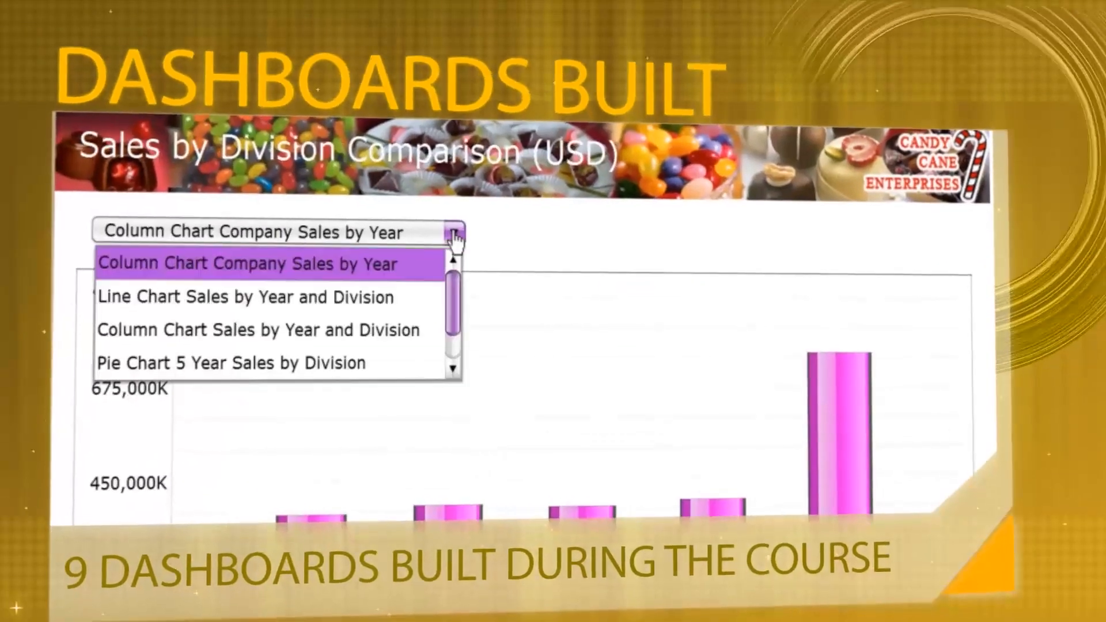
{"action": "left_click", "coordinate": [259, 294]}
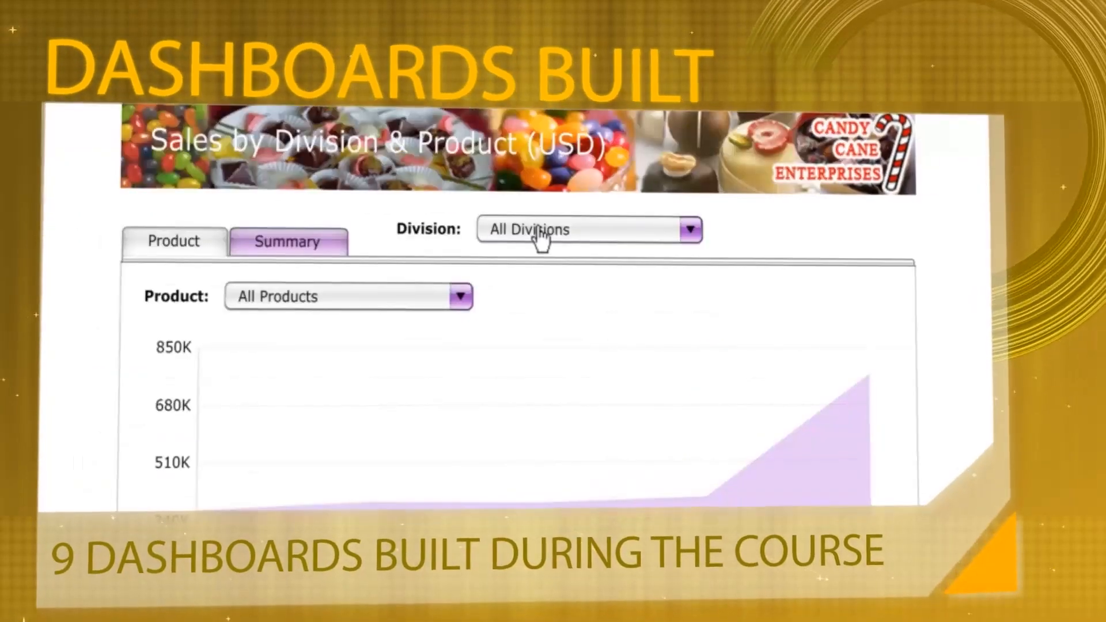
{"action": "left_click", "coordinate": [539, 229]}
{"action": "left_click", "coordinate": [552, 292]}
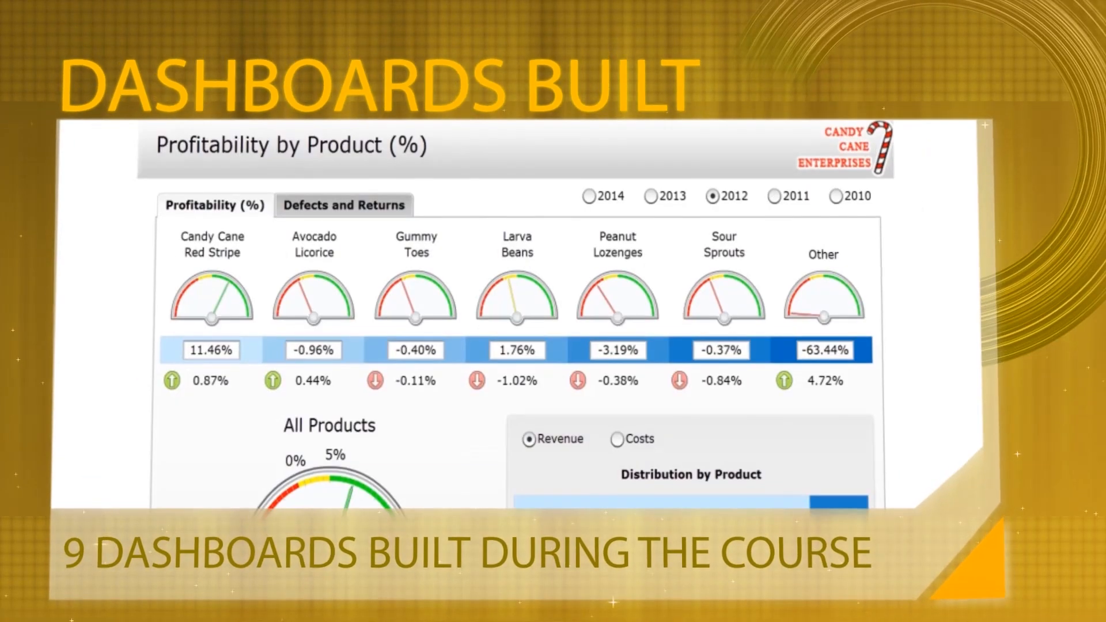
{"action": "left_click", "coordinate": [774, 196]}
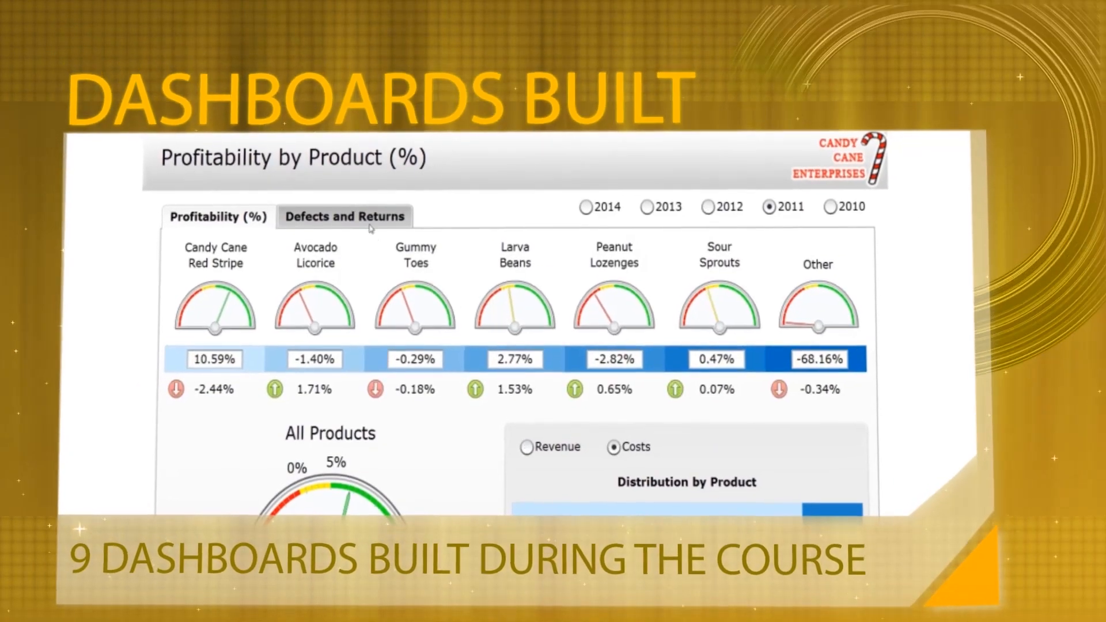